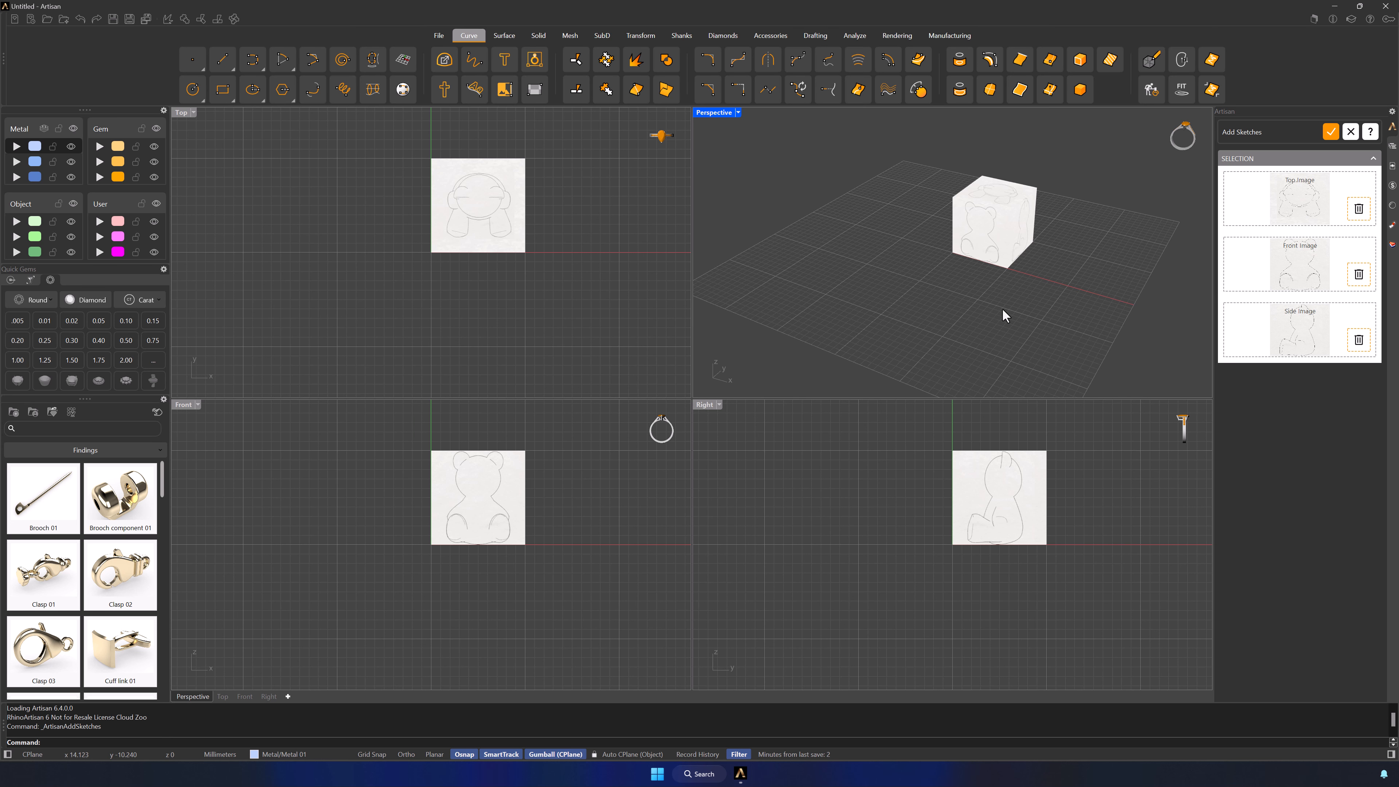
# Step: Confirm adding the top, front and side bear sketches and centre the resulting sketch box on the origin with ArtisanCenter
pyautogui.click(1330, 133)
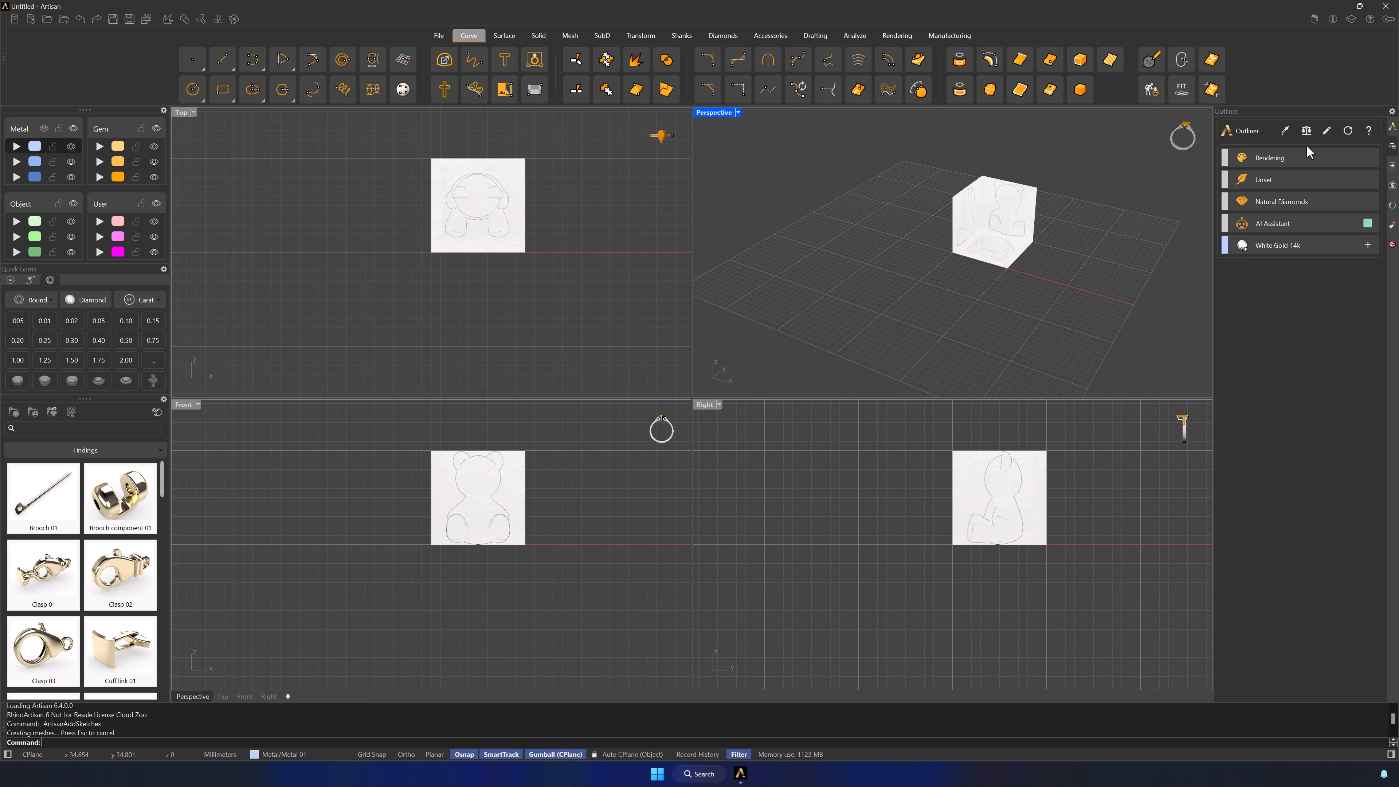
pyautogui.moveTo(1096, 303); pyautogui.dragTo(912, 169)
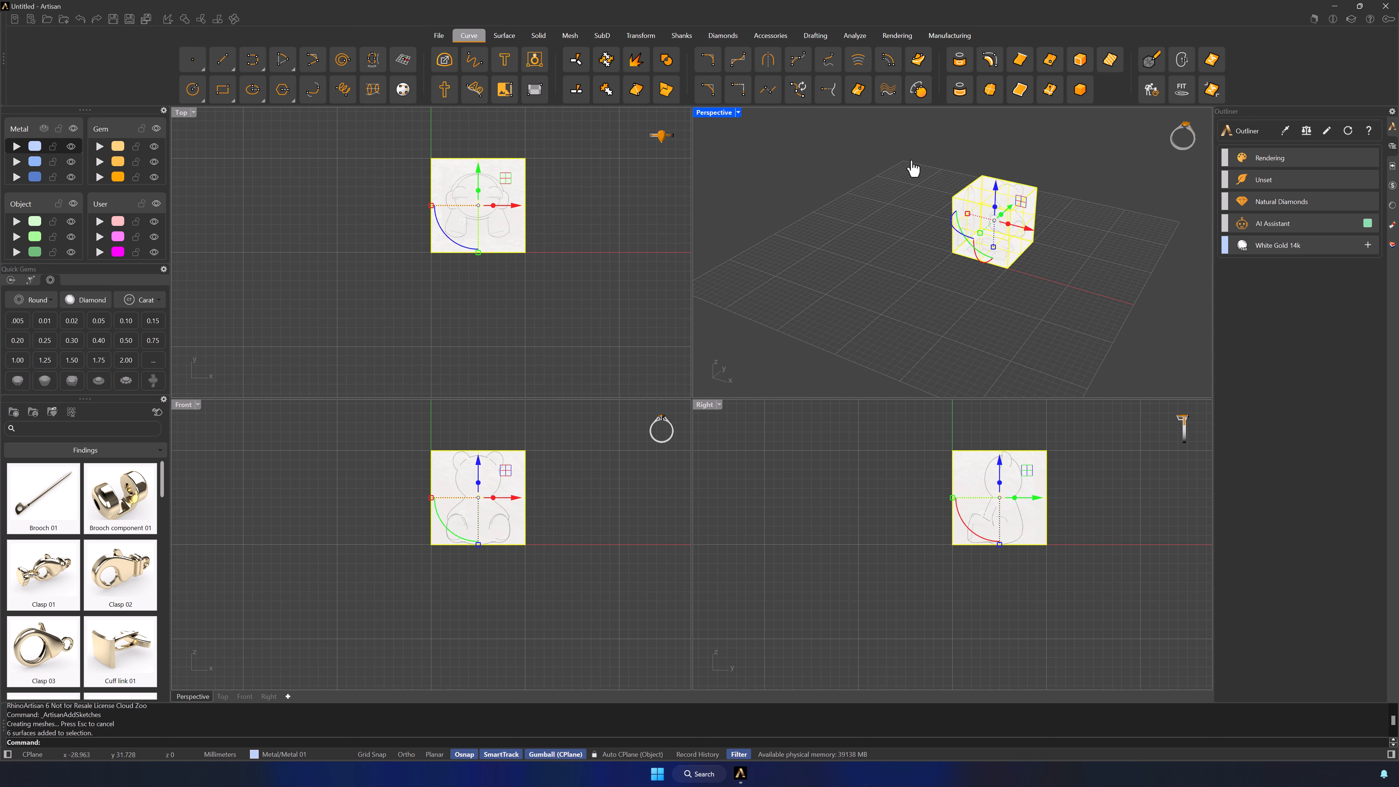
pyautogui.write('ArtisanCenter')
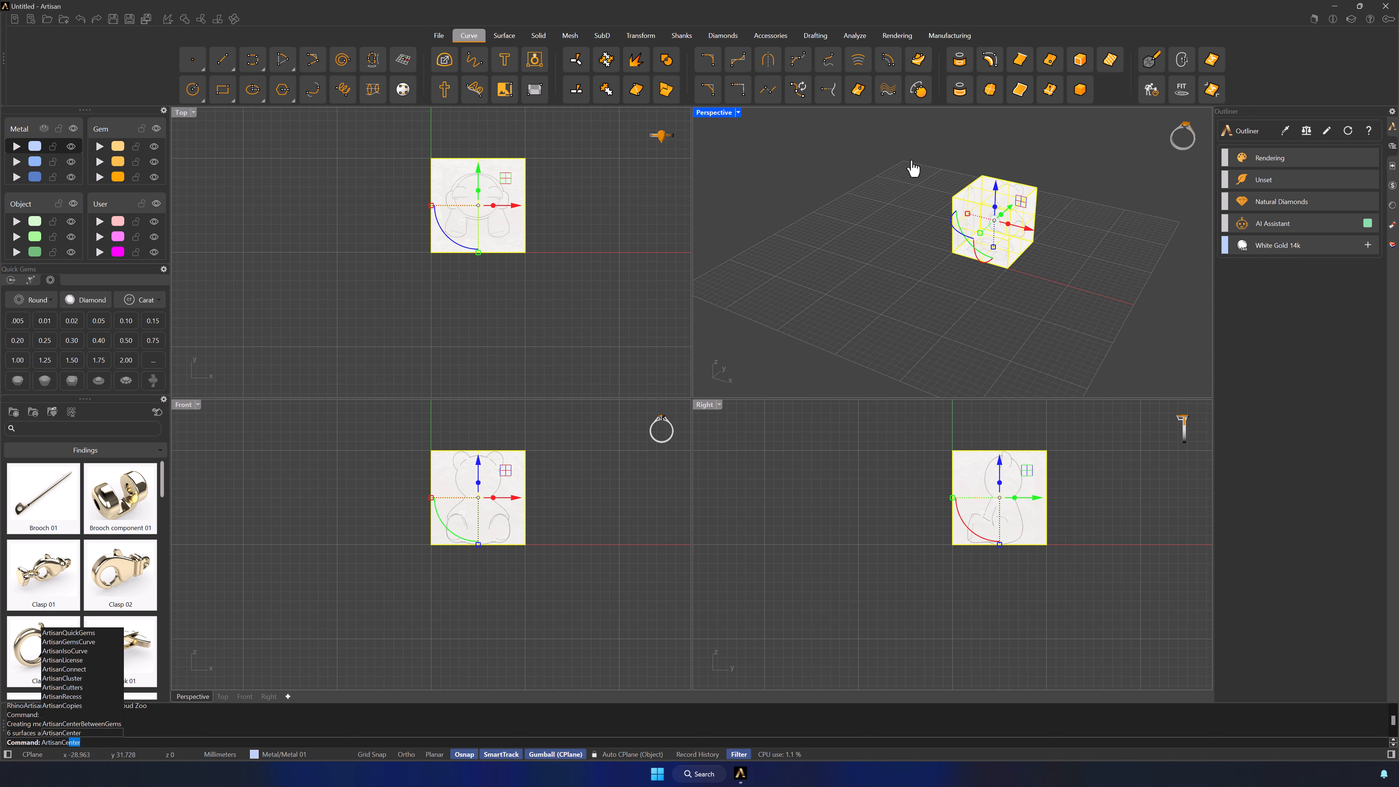
pyautogui.press('Return')
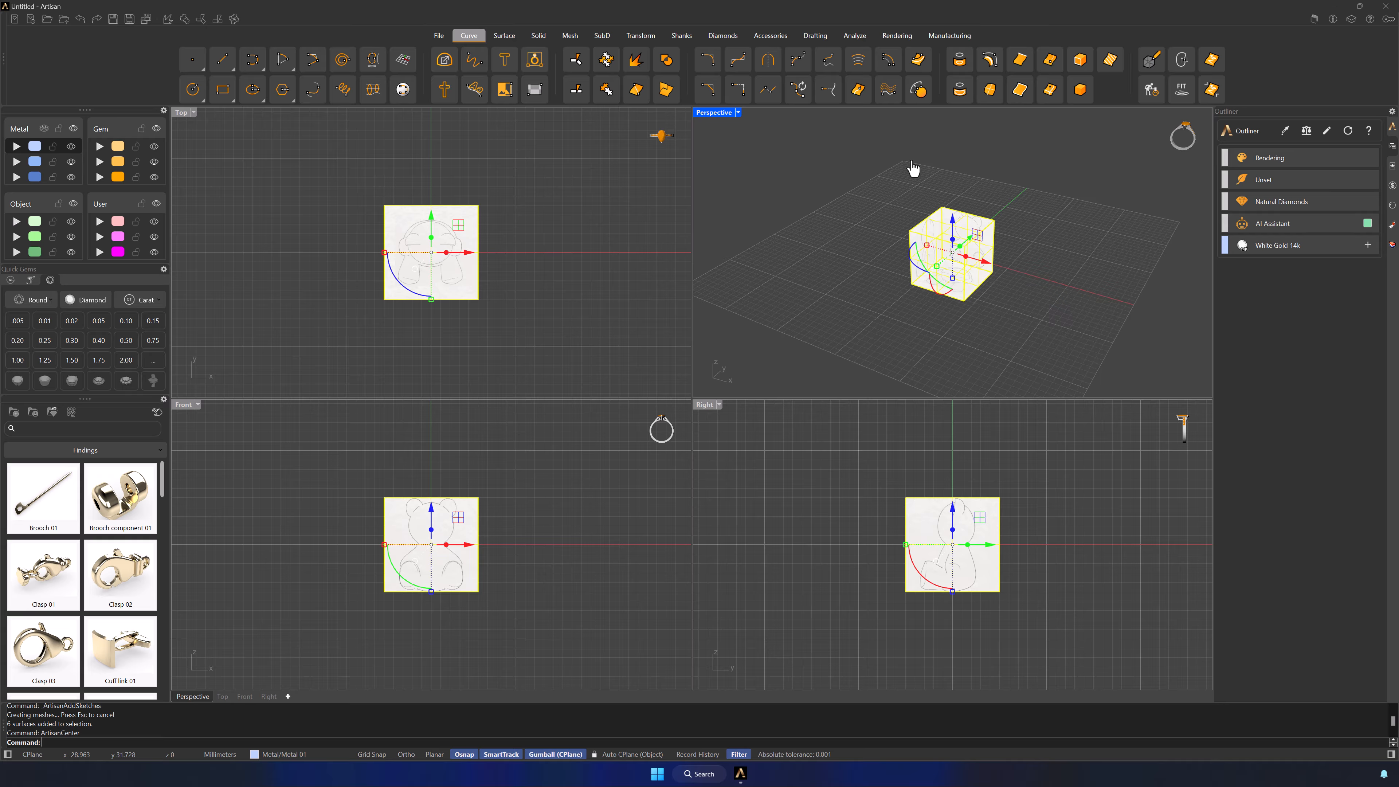
pyautogui.click(912, 167)
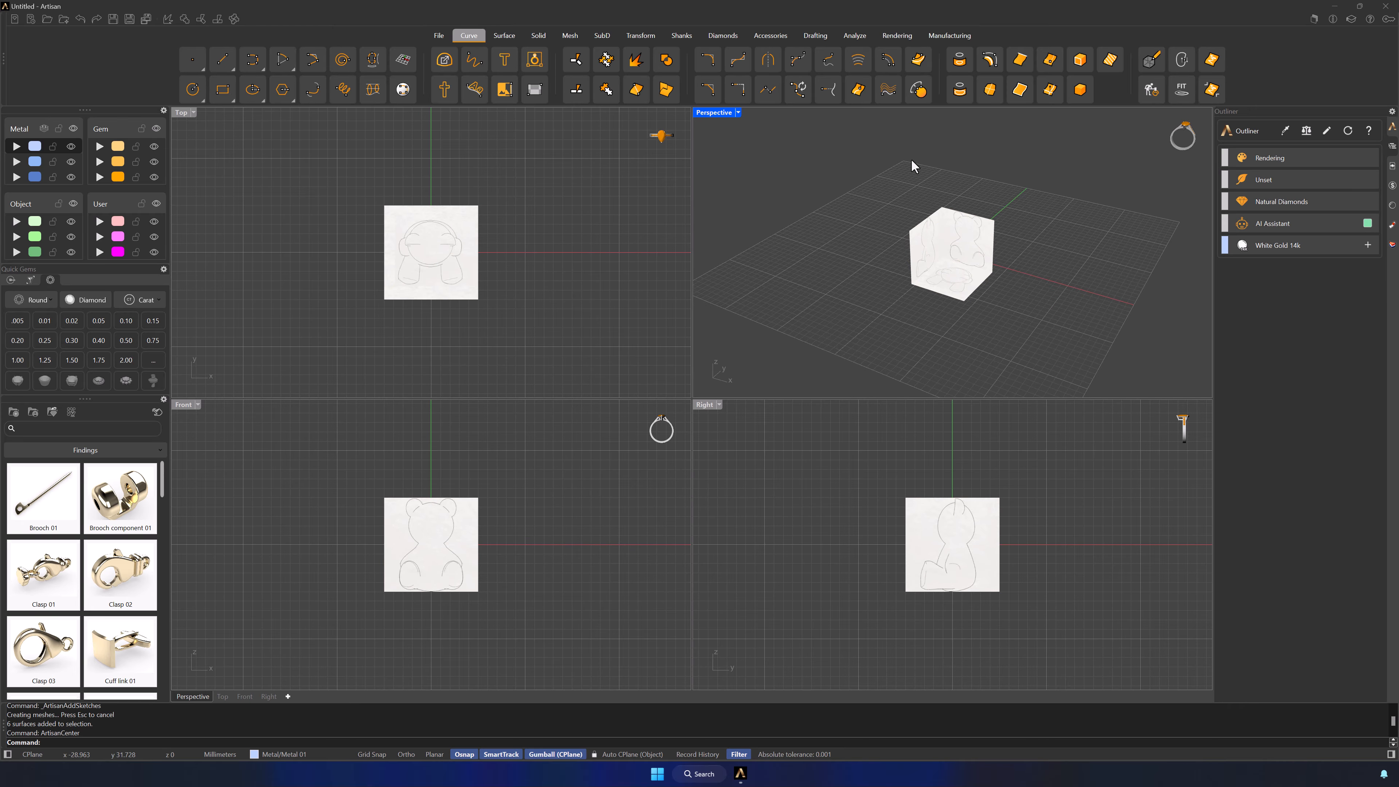
# Step: Create a quad SubD sphere with a radius of about 2.66 mm, centred on the bear's head in the front sketch
pyautogui.click(738, 113)
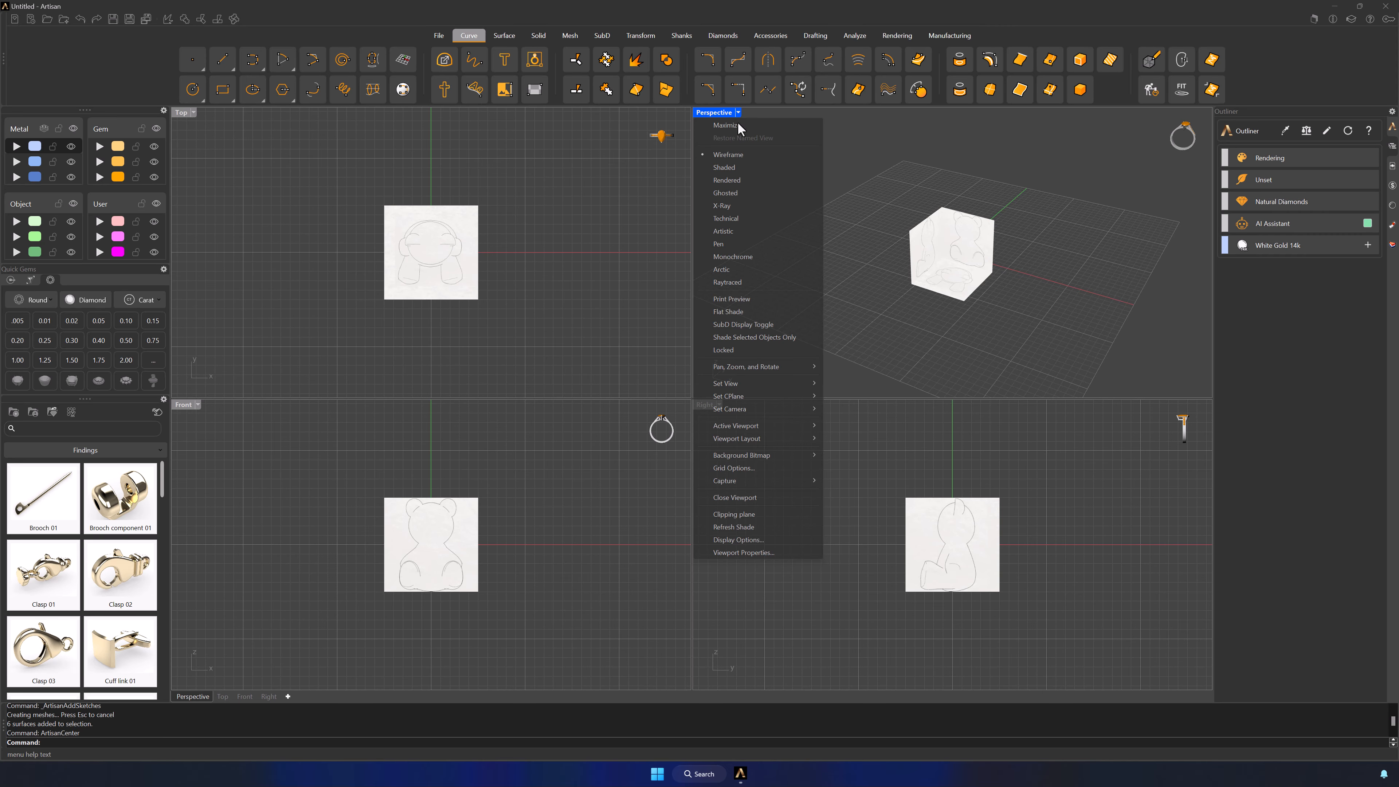
pyautogui.moveTo(770, 366)
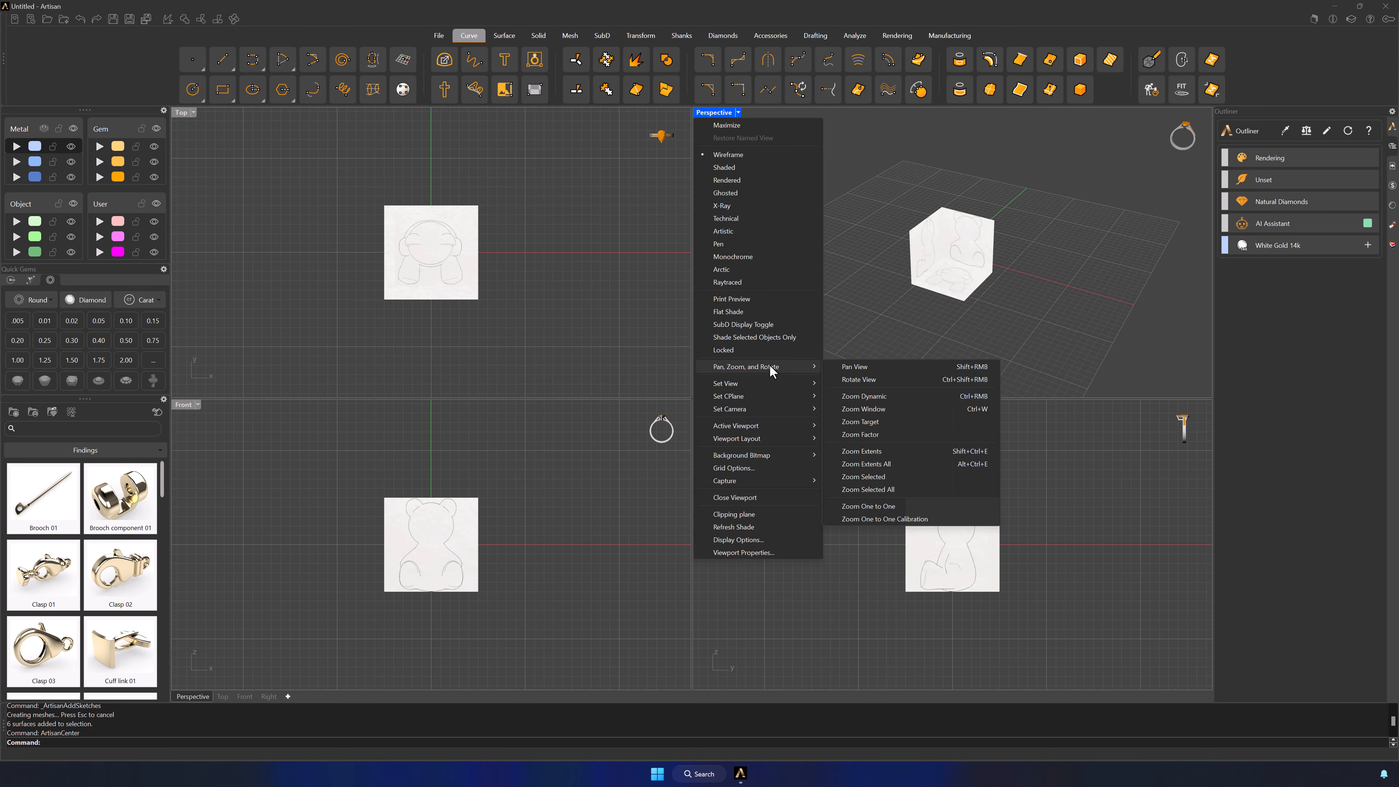
pyautogui.click(910, 464)
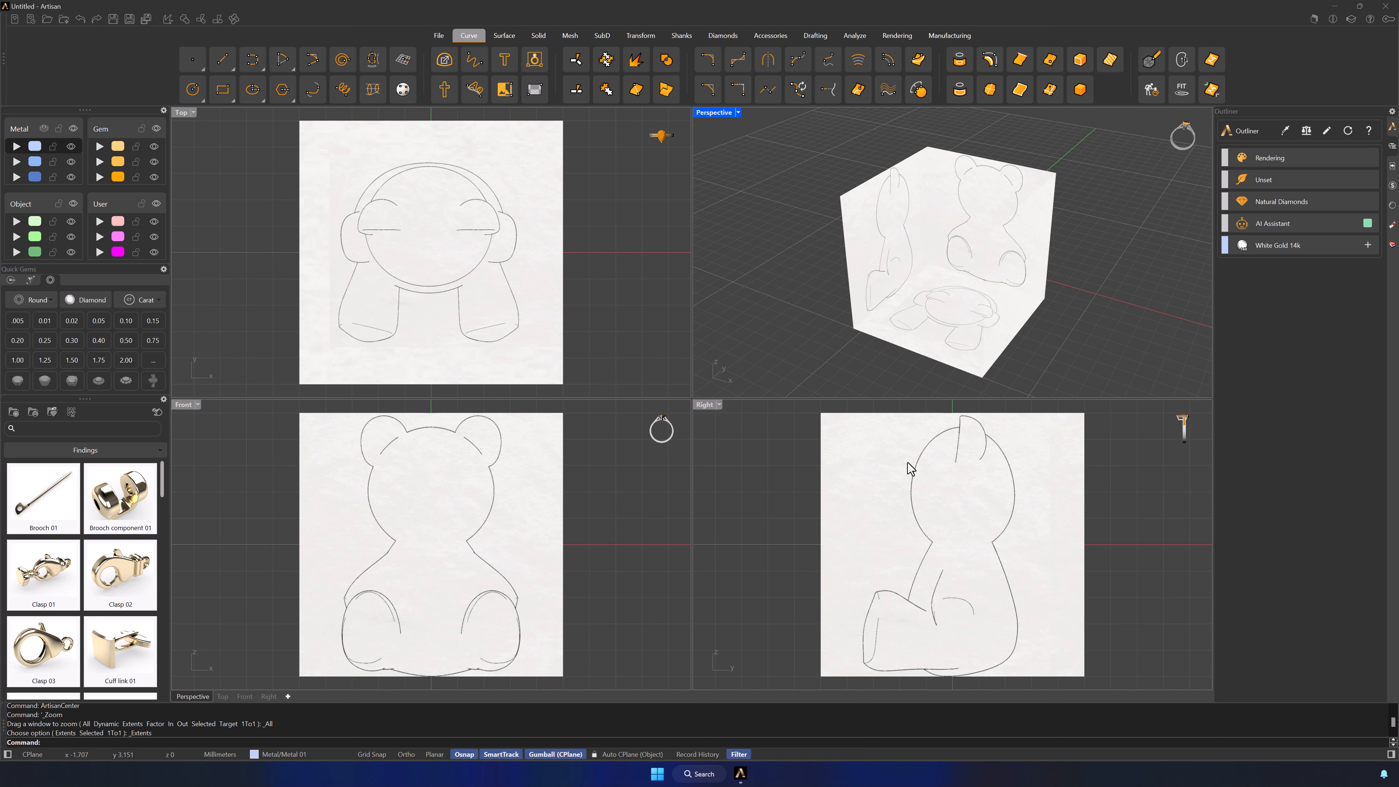
pyautogui.moveTo(1040, 369)
pyautogui.mouseDown(button='right')
pyautogui.moveTo(999, 359)
pyautogui.moveTo(1000, 295)
pyautogui.moveTo(1062, 366)
pyautogui.moveTo(1102, 378)
pyautogui.moveTo(1045, 377)
pyautogui.mouseUp(button='right')
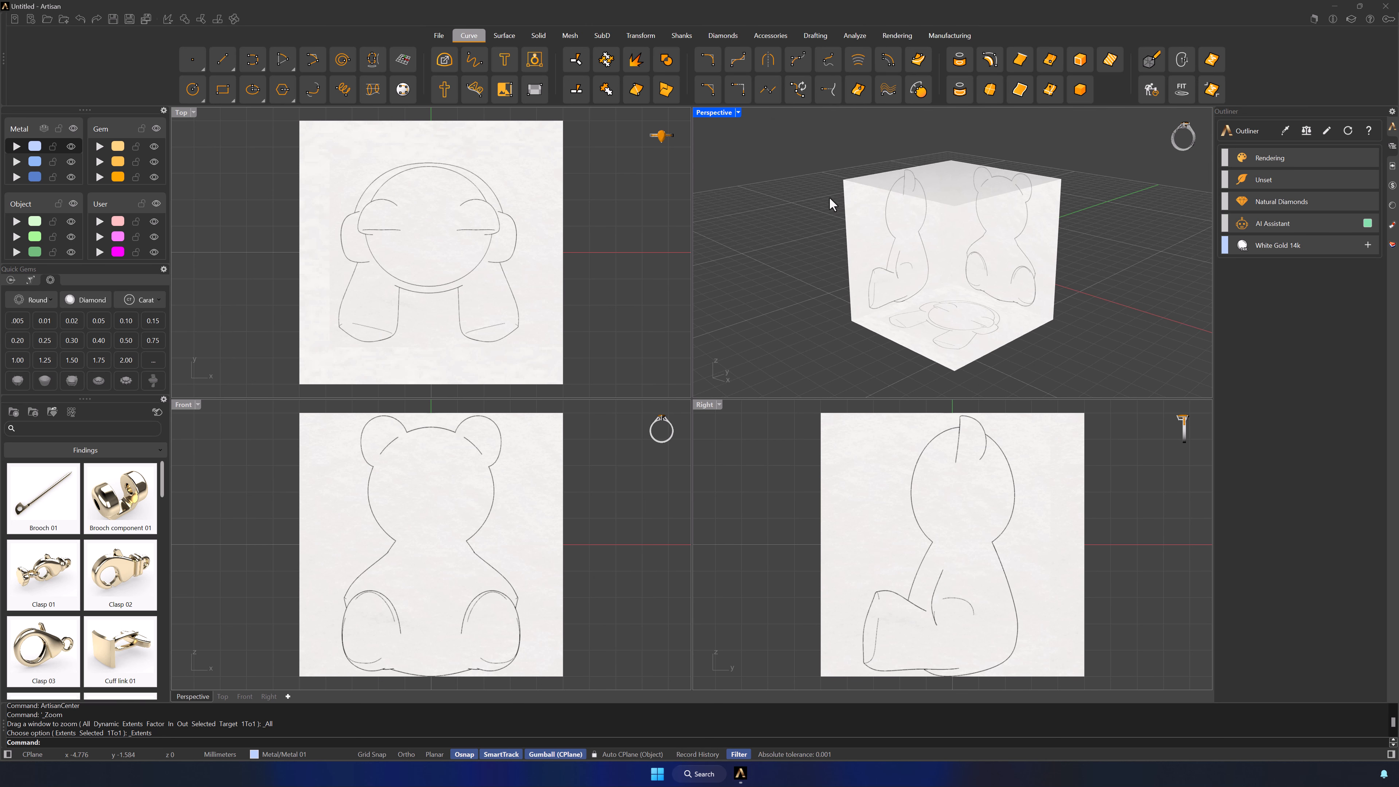
pyautogui.click(604, 39)
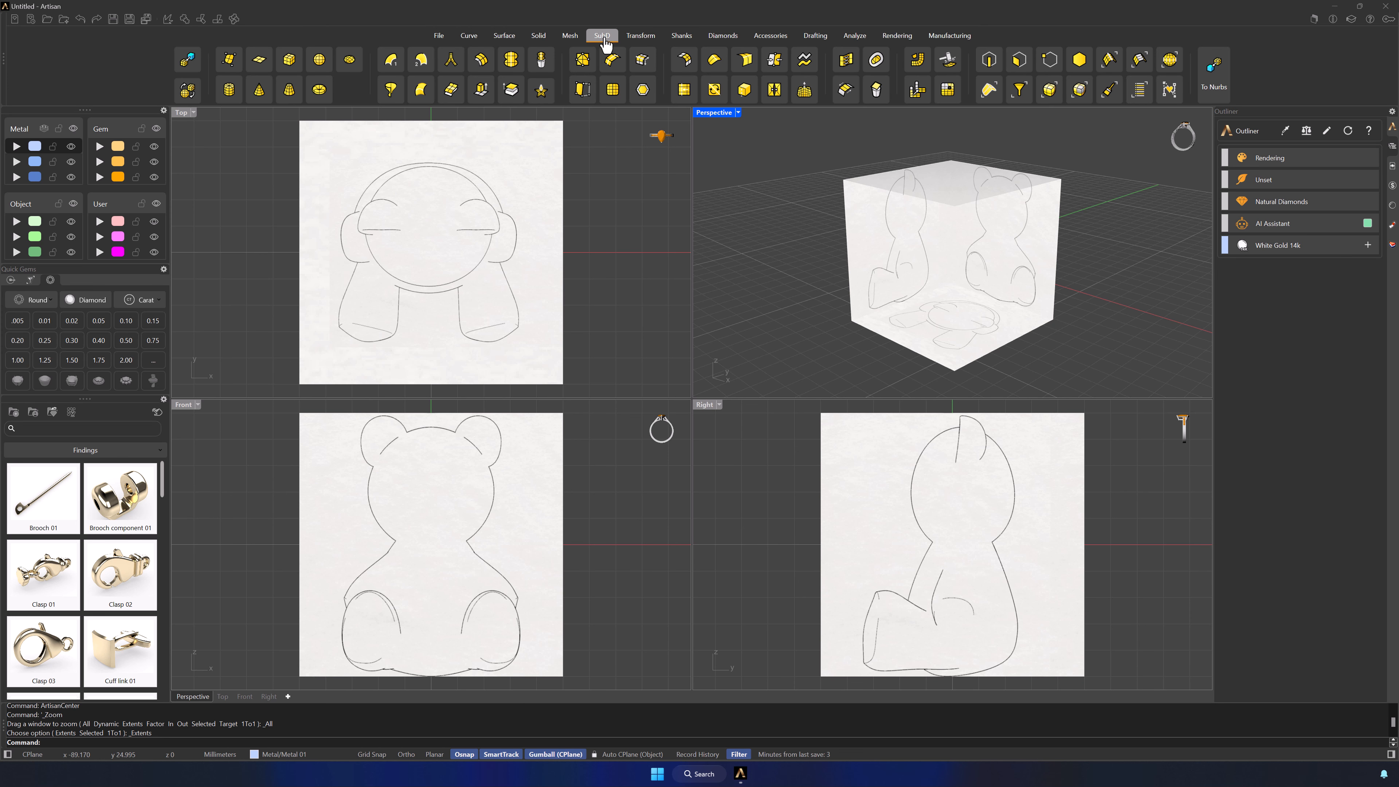
pyautogui.click(320, 60)
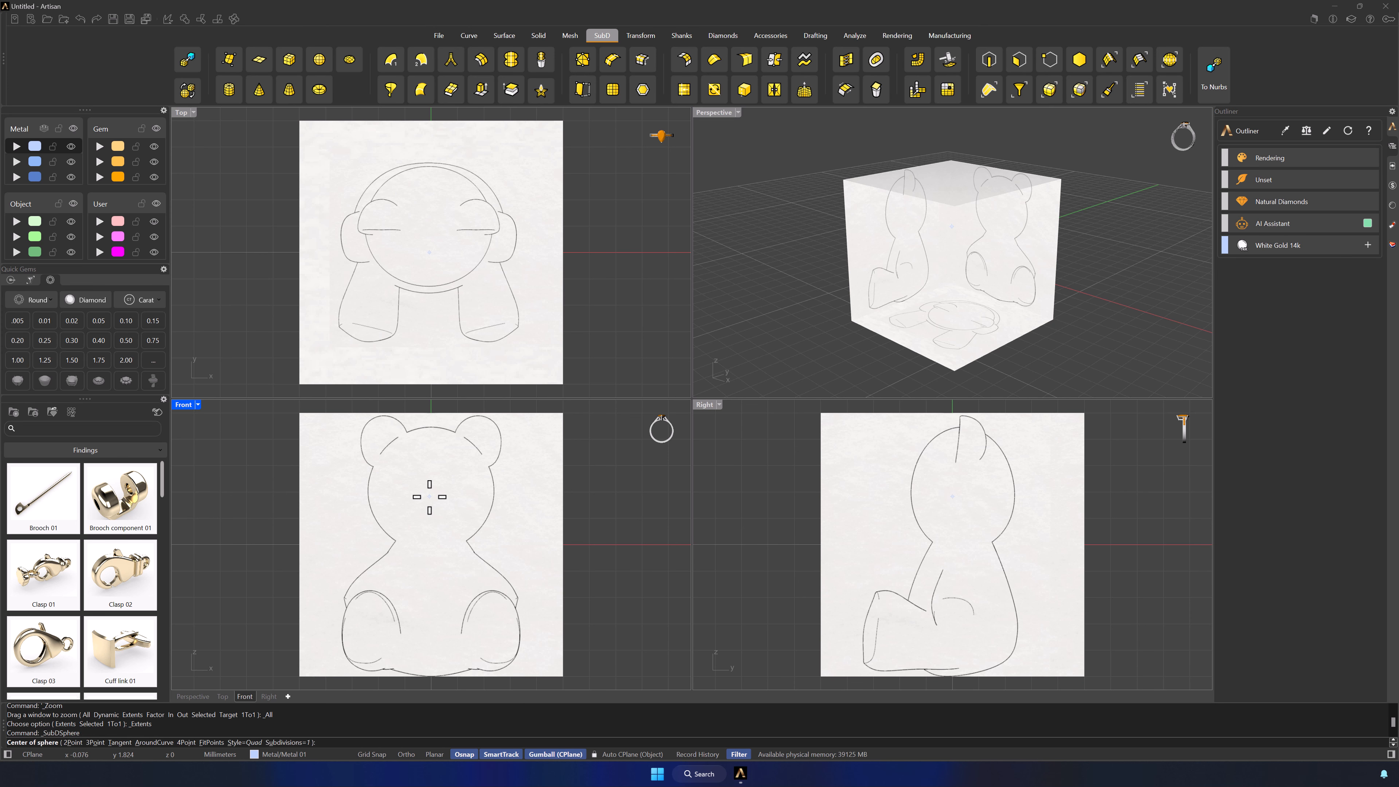
pyautogui.click(379, 753)
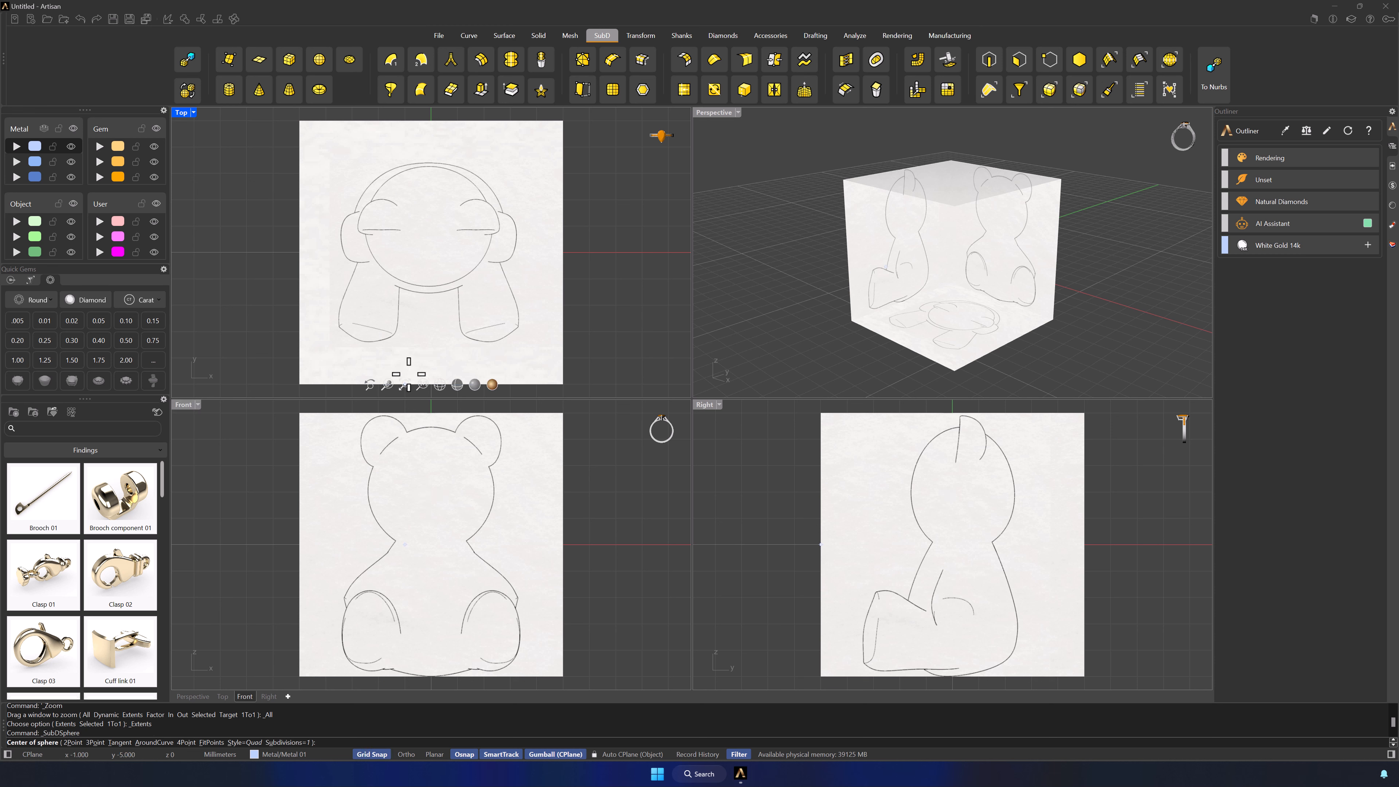
pyautogui.click(431, 493)
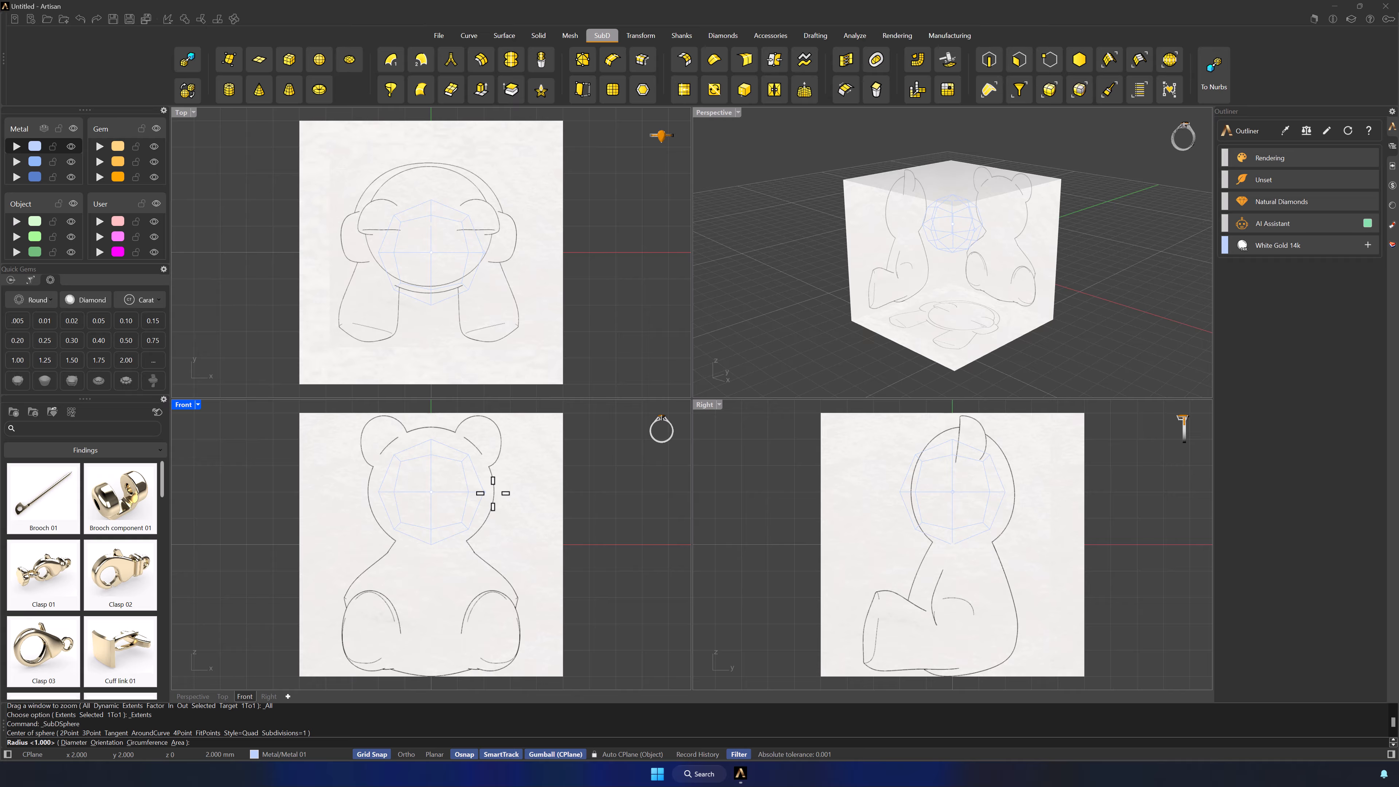
pyautogui.click(380, 754)
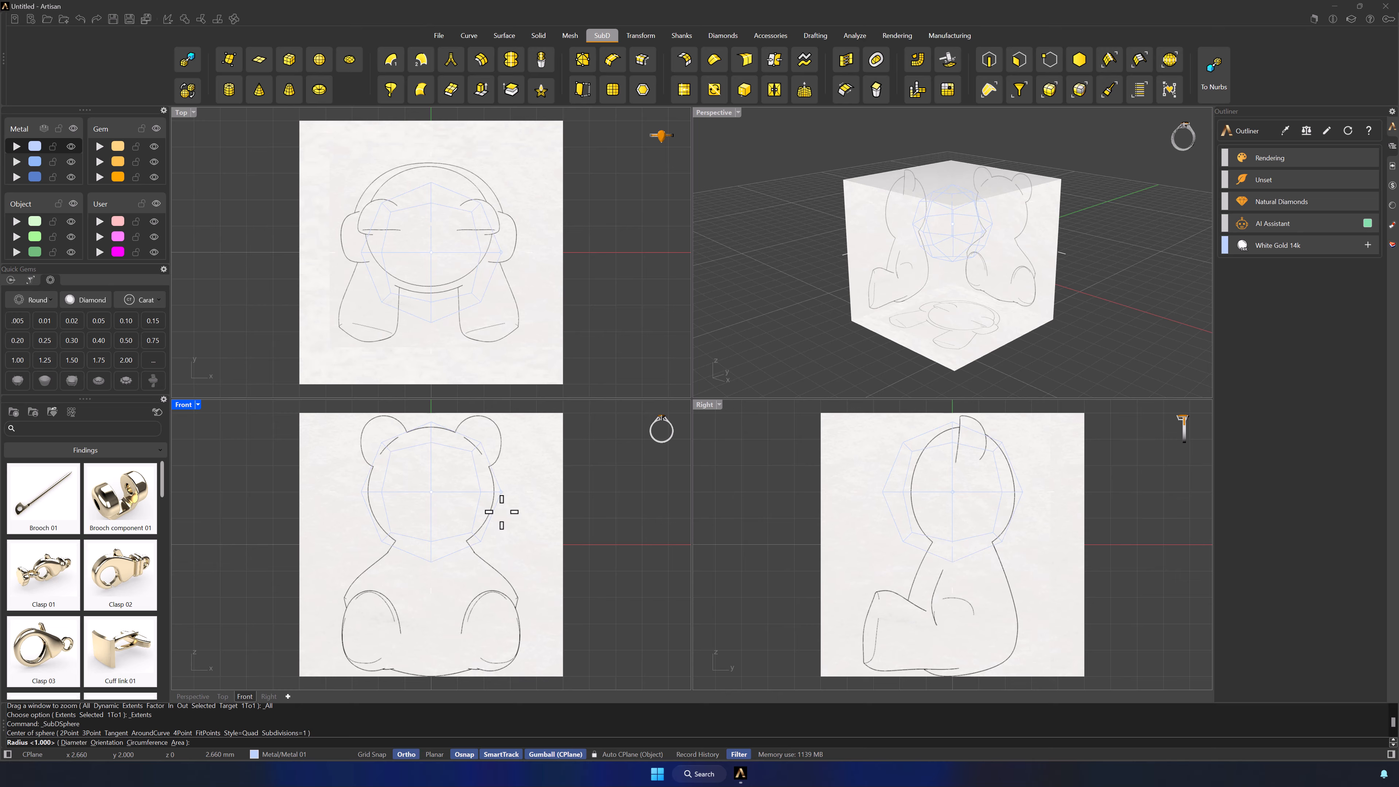
pyautogui.click(501, 511)
# Step: Scale the sphere down uniformly and move it up to fit the front sketch's head outline, showing the front view shaded
pyautogui.click(499, 513)
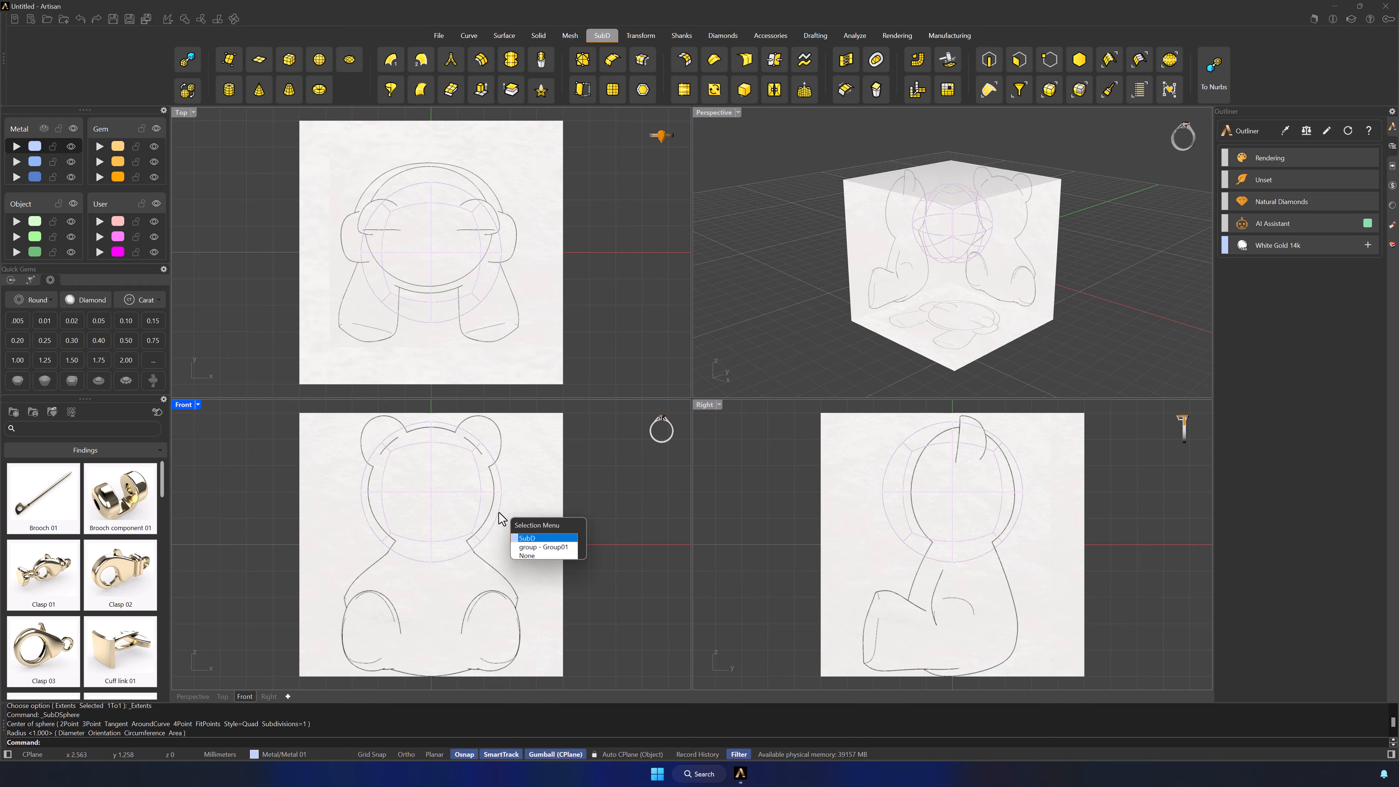
pyautogui.click(533, 548)
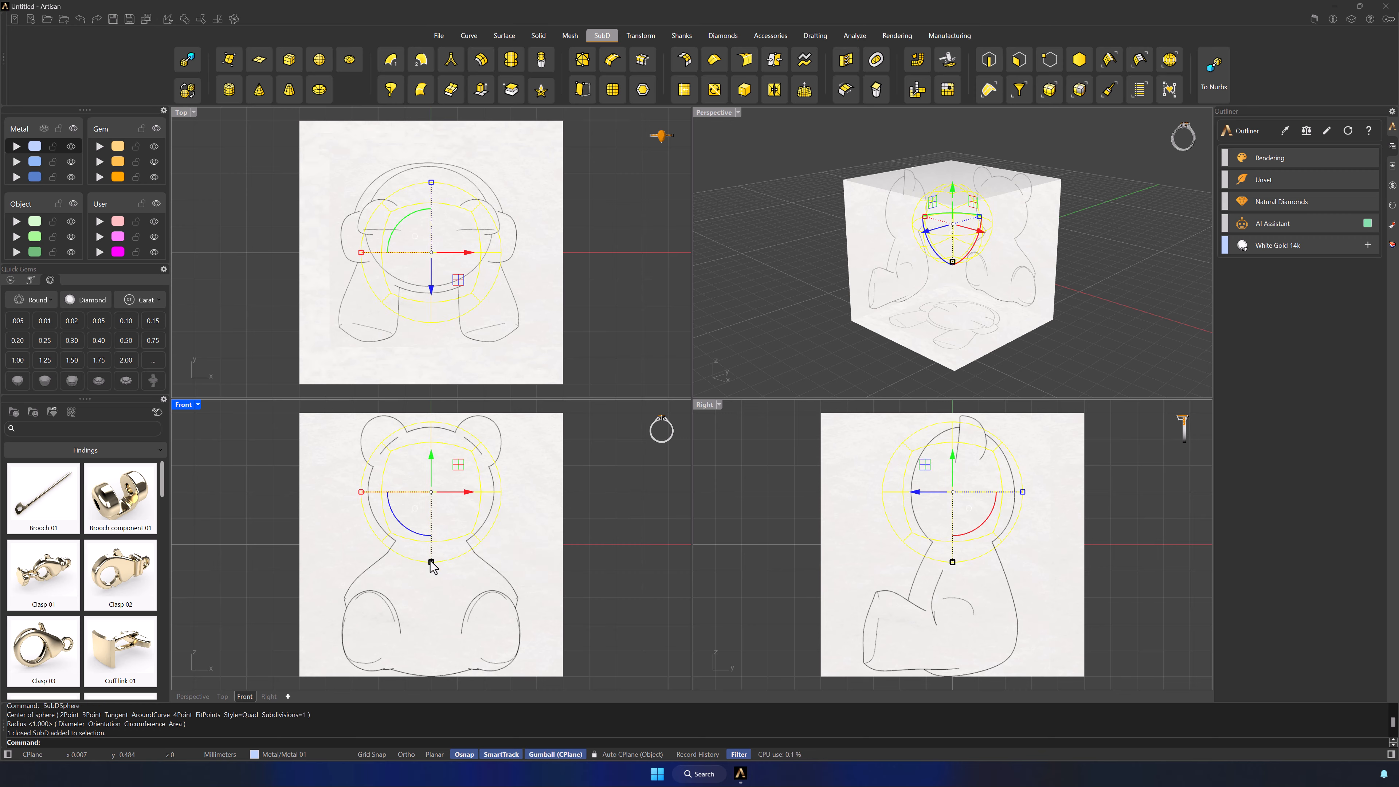
pyautogui.moveTo(430, 562); pyautogui.dragTo(434, 552)
pyautogui.moveTo(434, 456); pyautogui.dragTo(433, 451)
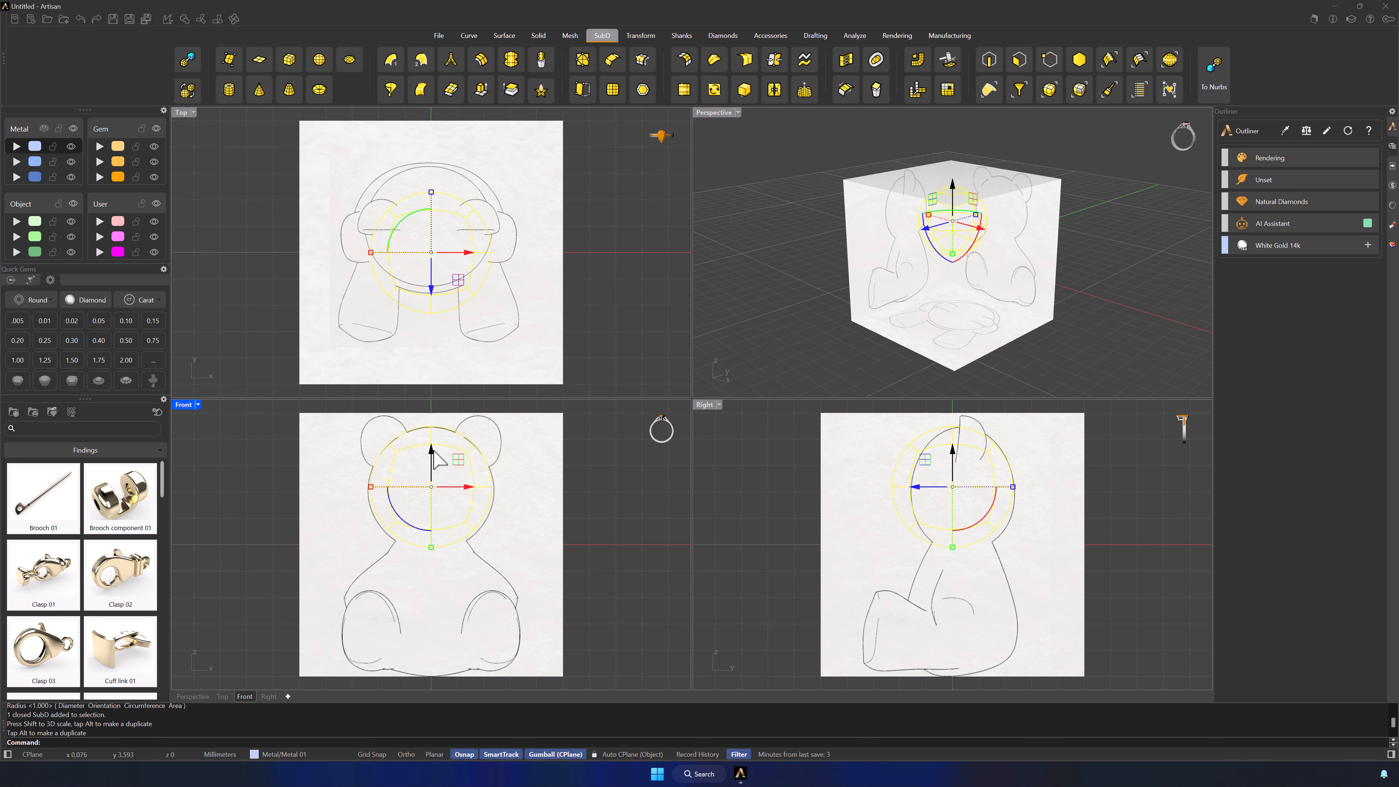
pyautogui.click(457, 682)
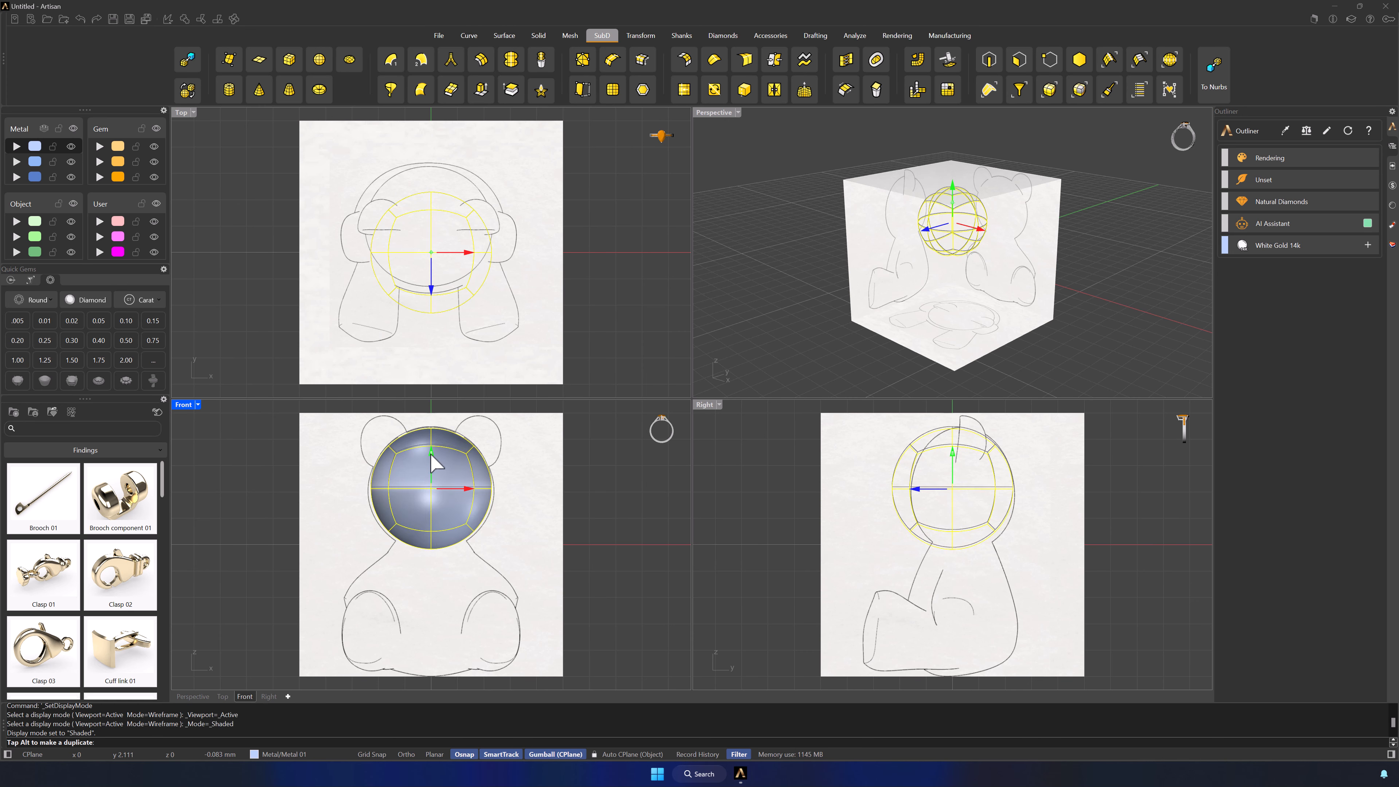
pyautogui.keyDown('shift'); pyautogui.moveTo(431, 549); pyautogui.dragTo(431, 550); pyautogui.keyUp('shift')
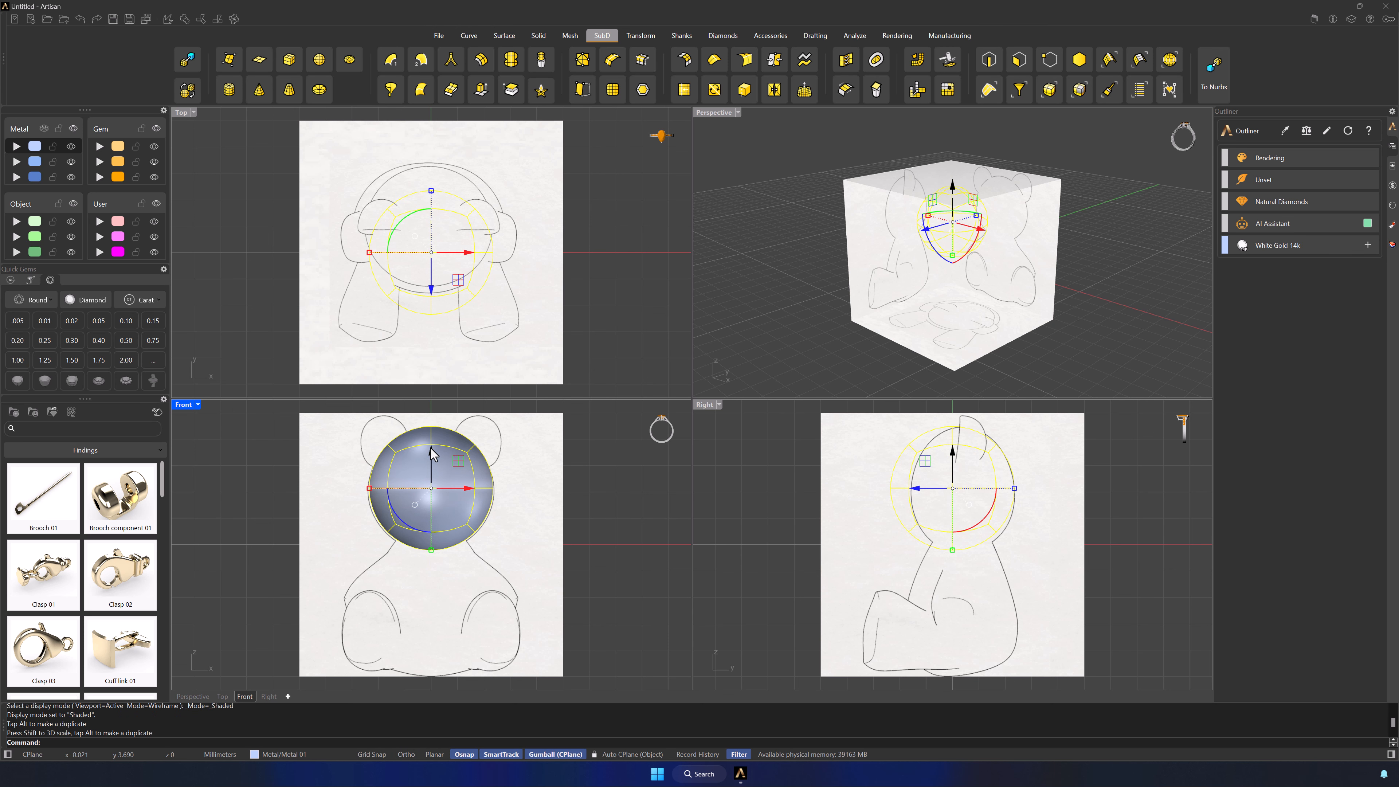
pyautogui.moveTo(431, 450); pyautogui.dragTo(431, 450)
# Step: Move the head sphere backward and reduce its depth to fit the head in the top sketch
pyautogui.moveTo(430, 287)
pyautogui.mouseDown()
pyautogui.moveTo(428, 259)
pyautogui.moveTo(429, 276)
pyautogui.mouseUp()
pyautogui.moveTo(431, 168); pyautogui.dragTo(432, 171)
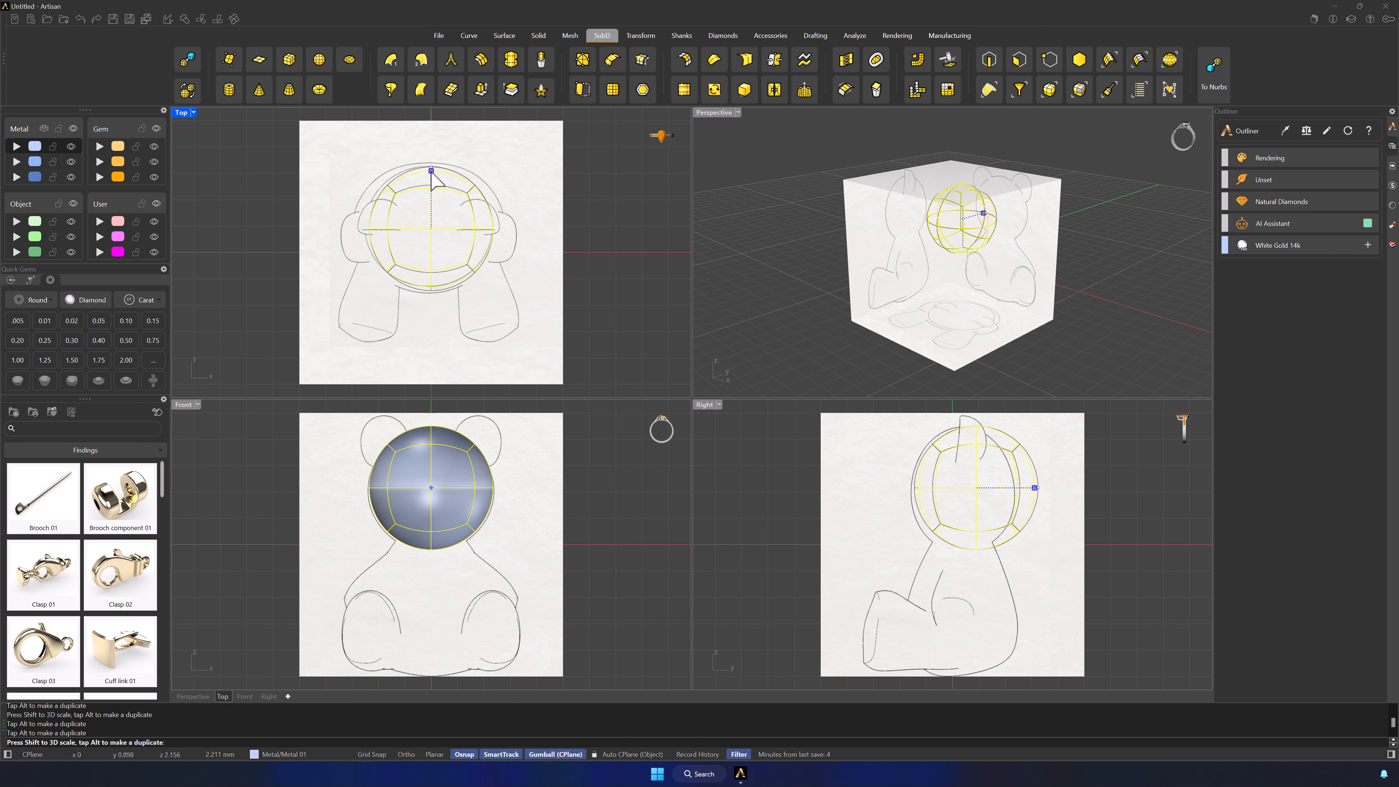
pyautogui.moveTo(431, 268); pyautogui.dragTo(439, 282)
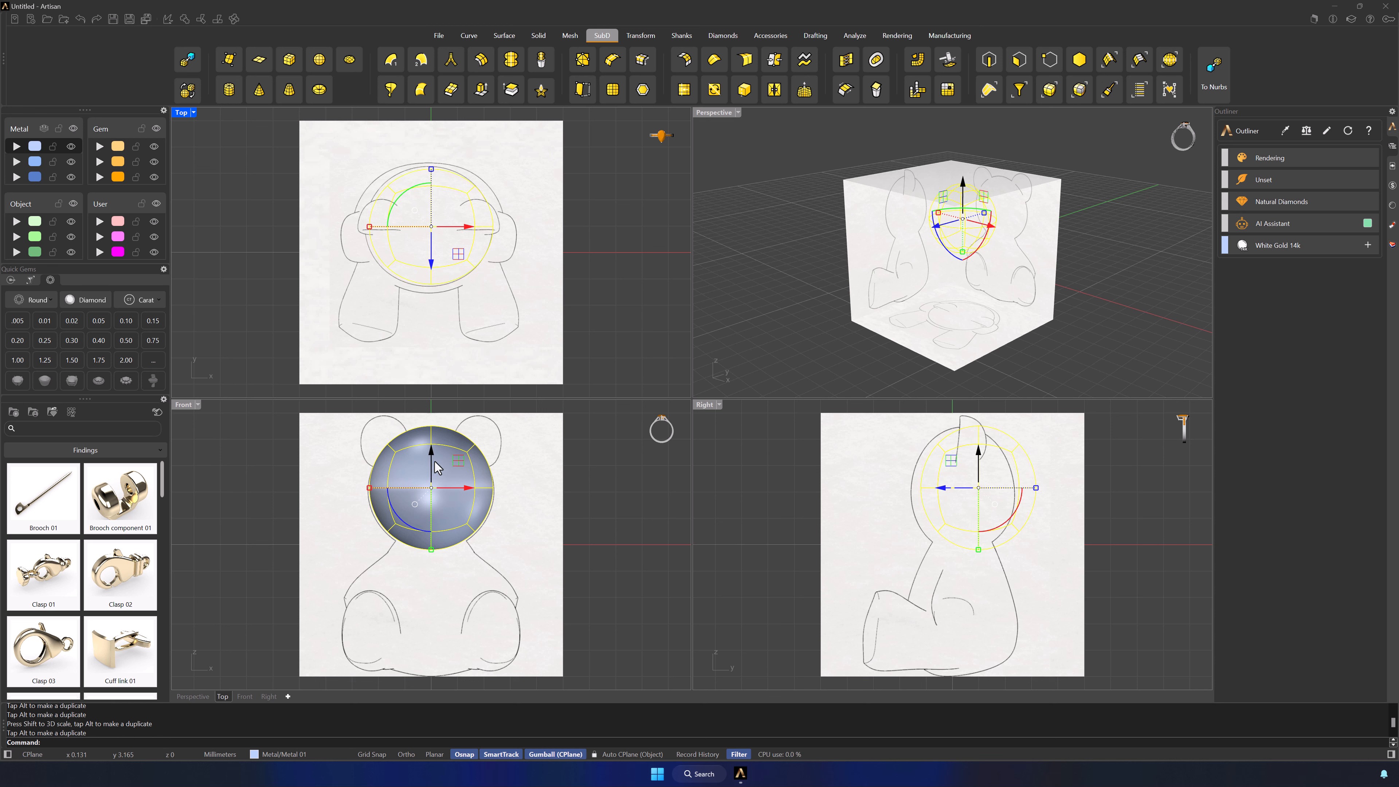
pyautogui.moveTo(435, 461); pyautogui.dragTo(433, 456)
pyautogui.click(518, 563)
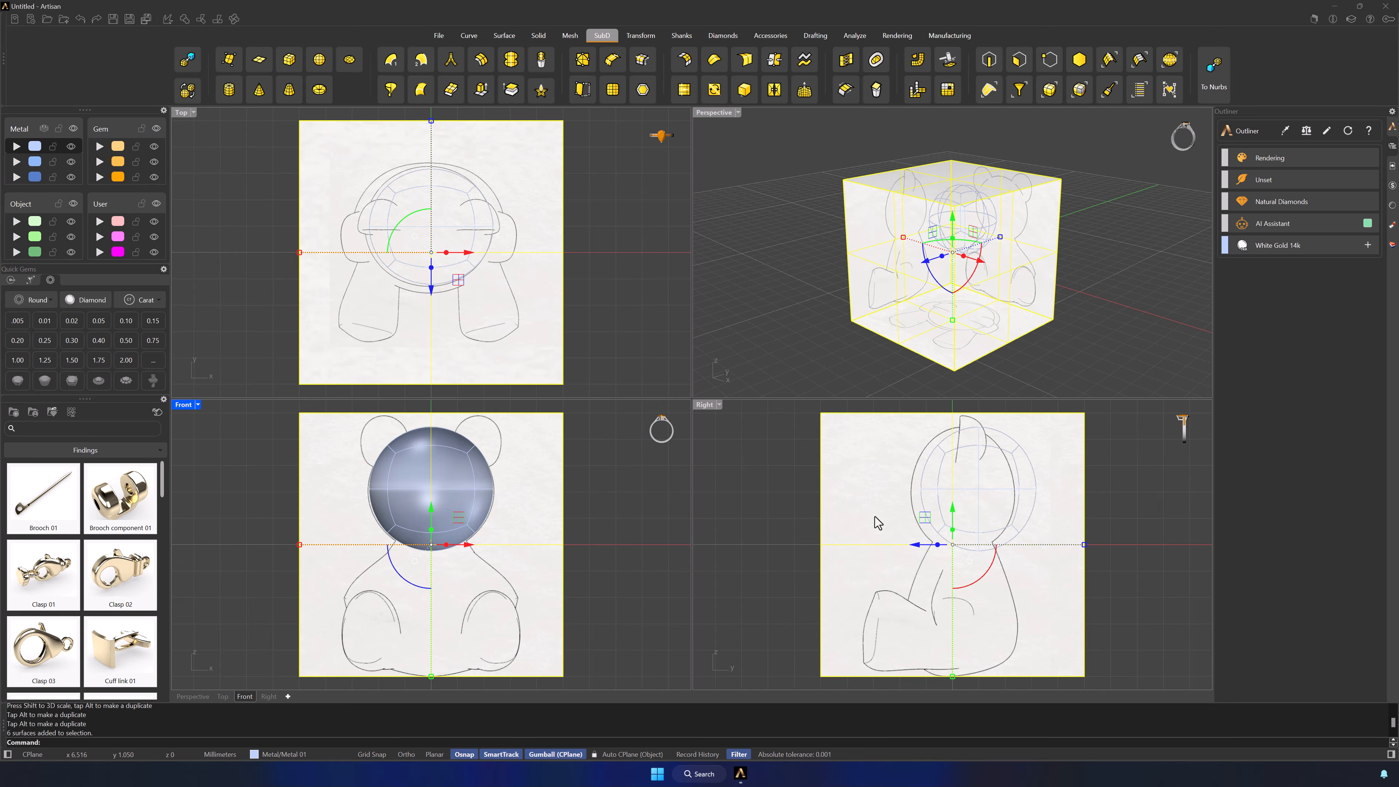
# Step: Narrow and shift the head sphere to match the side sketch's head outline, and display all viewports shaded
pyautogui.click(1022, 460)
pyautogui.click(1062, 493)
pyautogui.moveTo(1008, 488); pyautogui.dragTo(991, 487)
pyautogui.moveTo(904, 489); pyautogui.dragTo(909, 489)
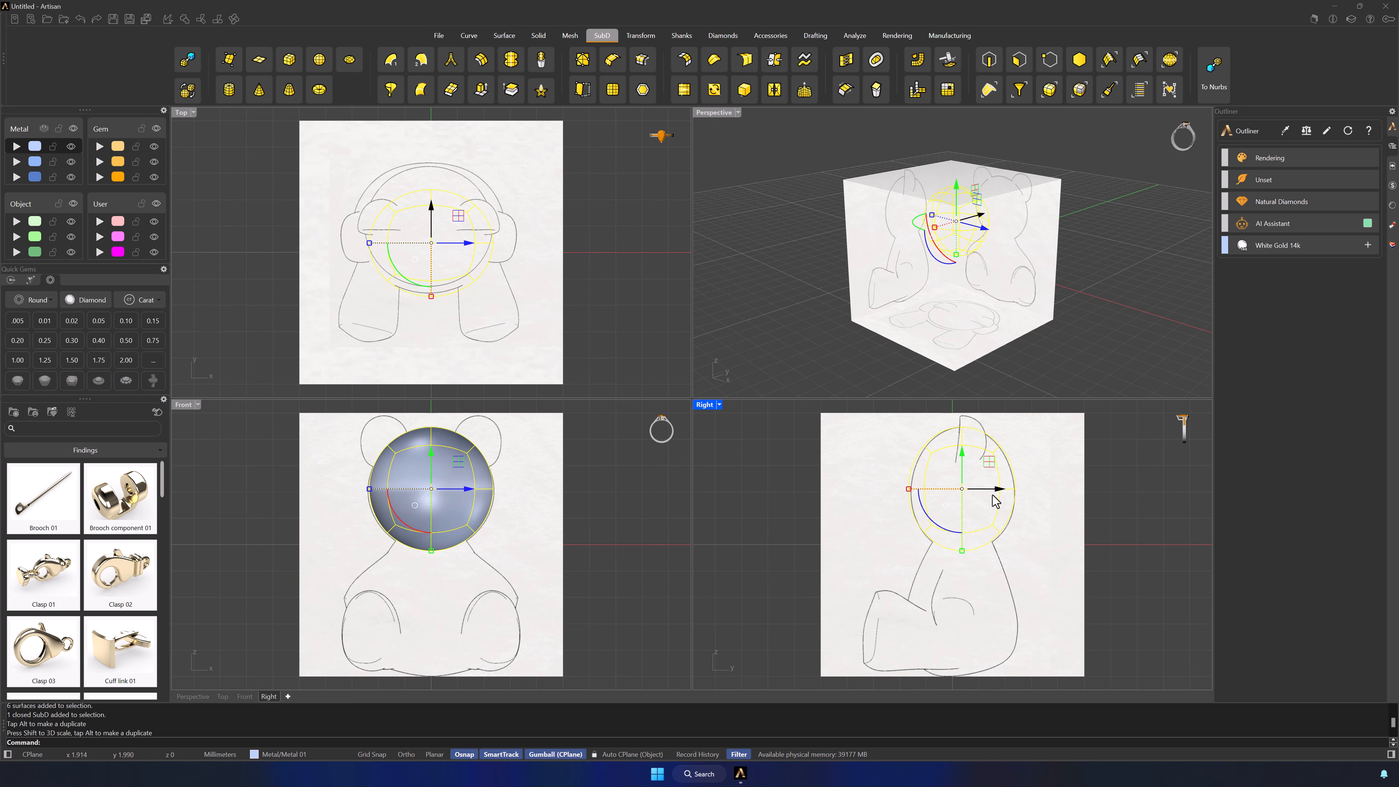
pyautogui.moveTo(995, 500); pyautogui.dragTo(995, 500)
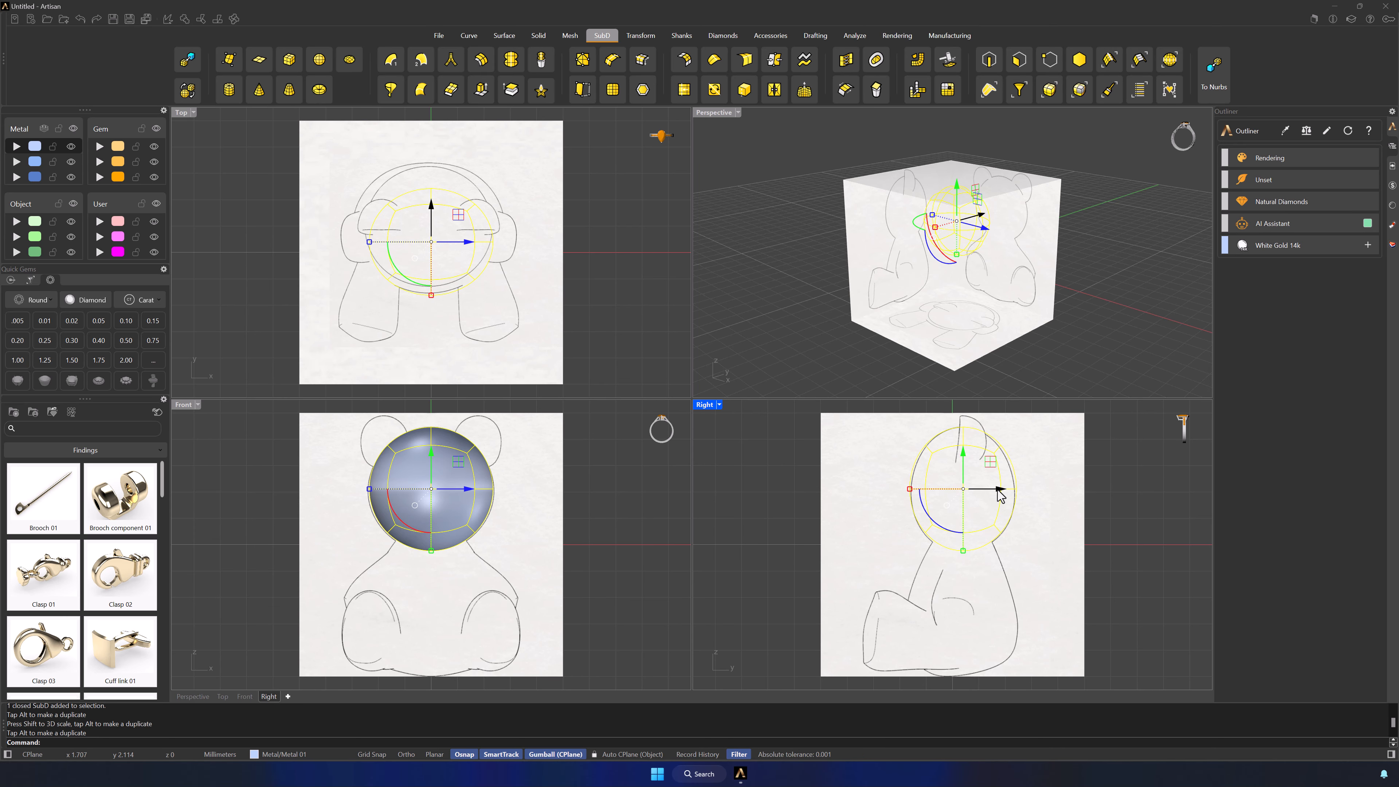
pyautogui.click(1040, 354)
pyautogui.click(978, 384)
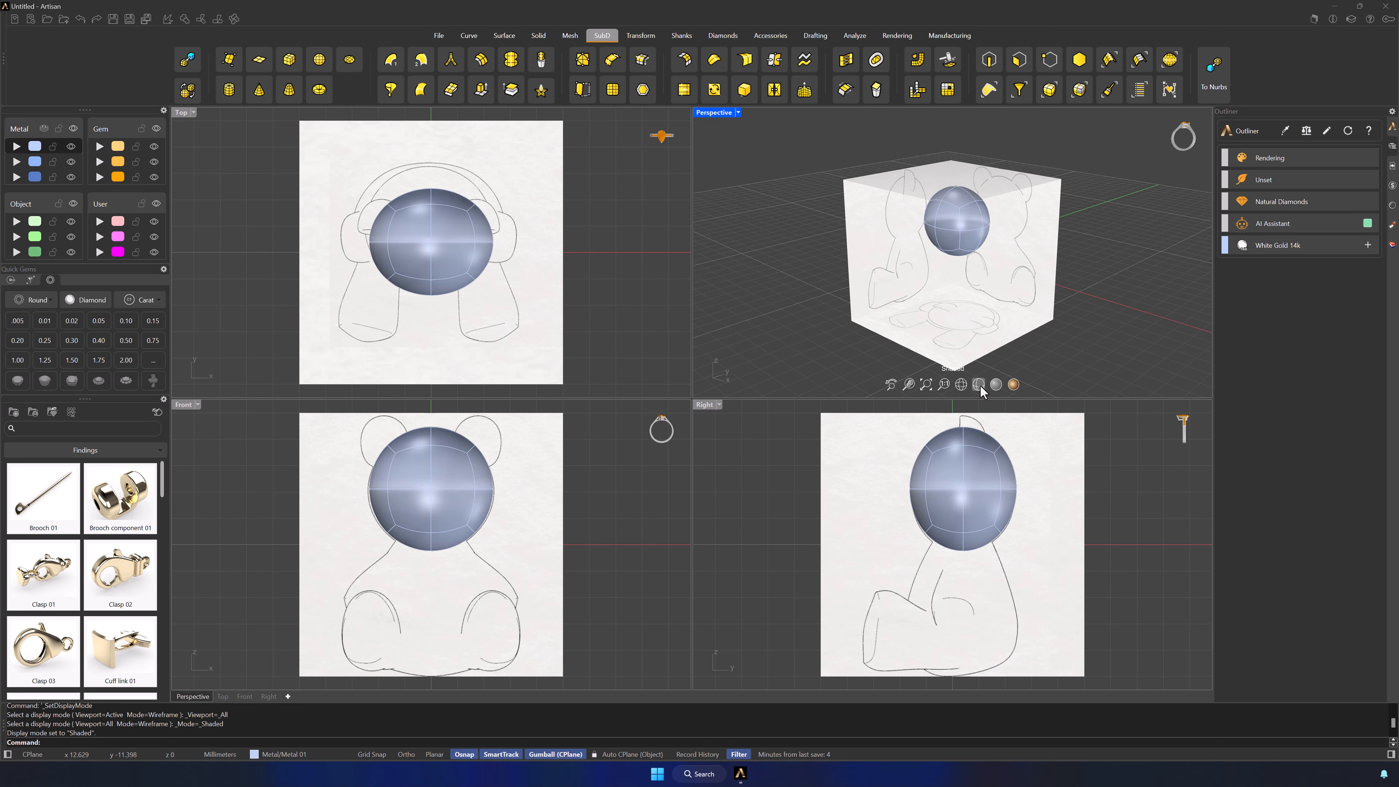
# Step: Restrict the selection filter to surfaces and faces, including sub-objects, and clear the selection
pyautogui.click(942, 514)
pyautogui.hotkey('ctrl', 'a')
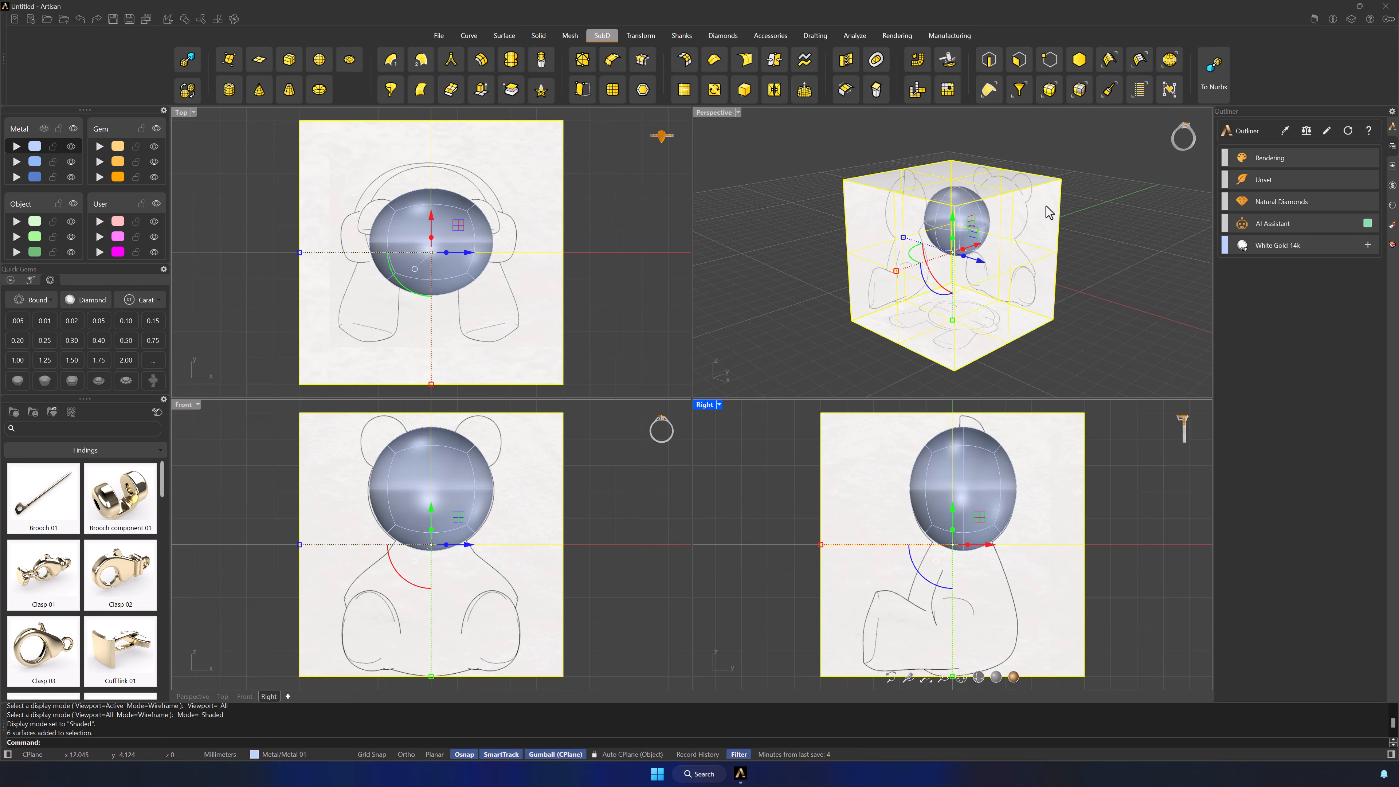
pyautogui.click(1019, 59)
pyautogui.click(715, 571)
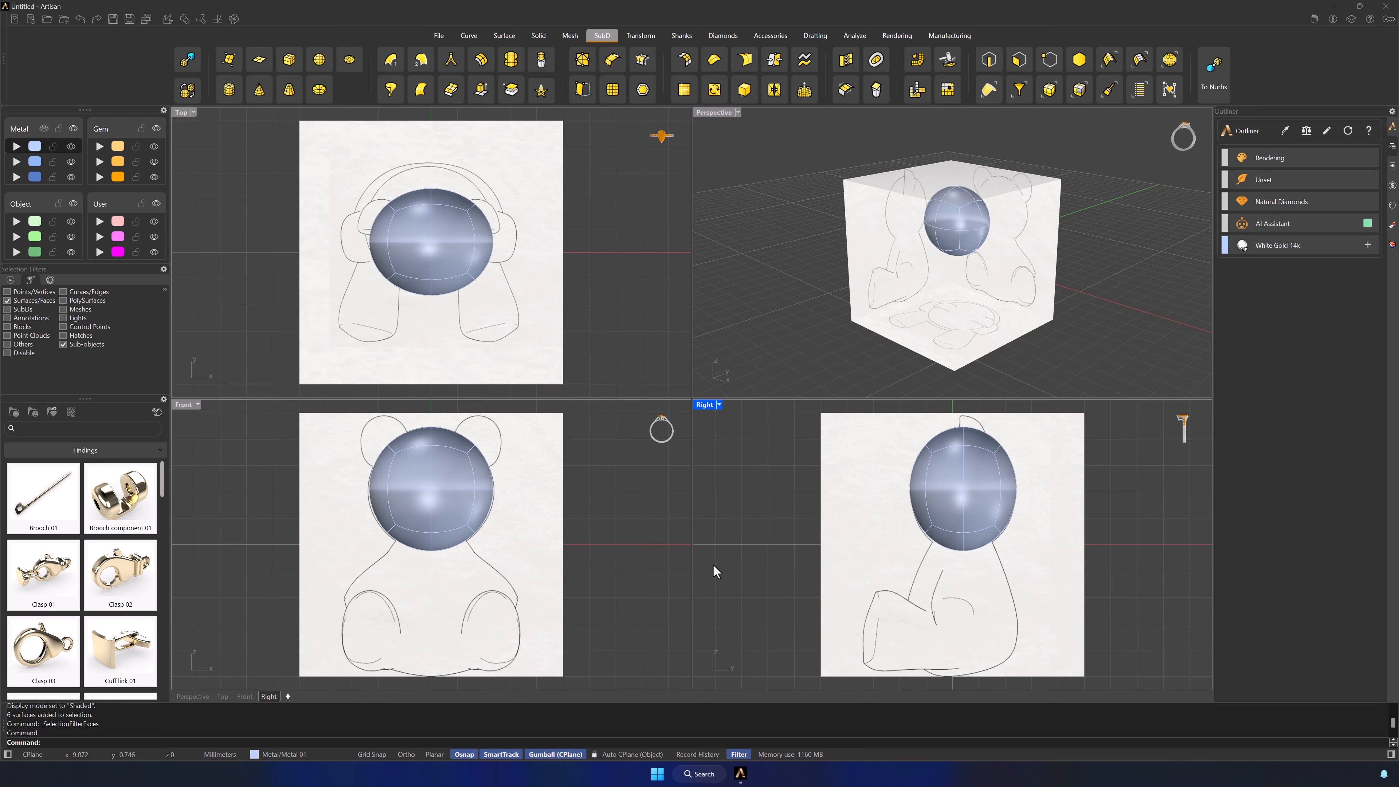
# Step: Assign the sketch box surfaces to the third Object layer and lock that layer
pyautogui.click(433, 547)
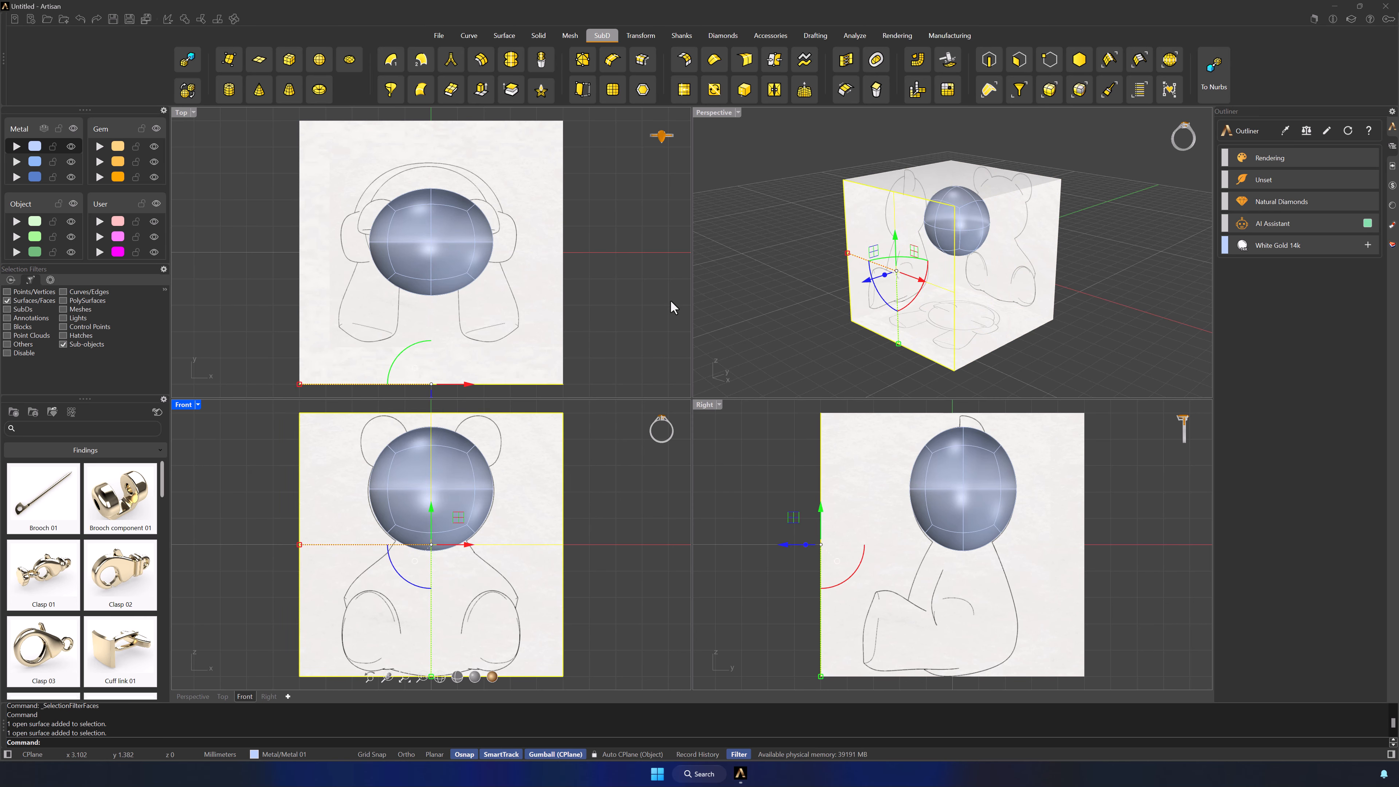
pyautogui.click(674, 287)
pyautogui.click(873, 187)
pyautogui.click(940, 225)
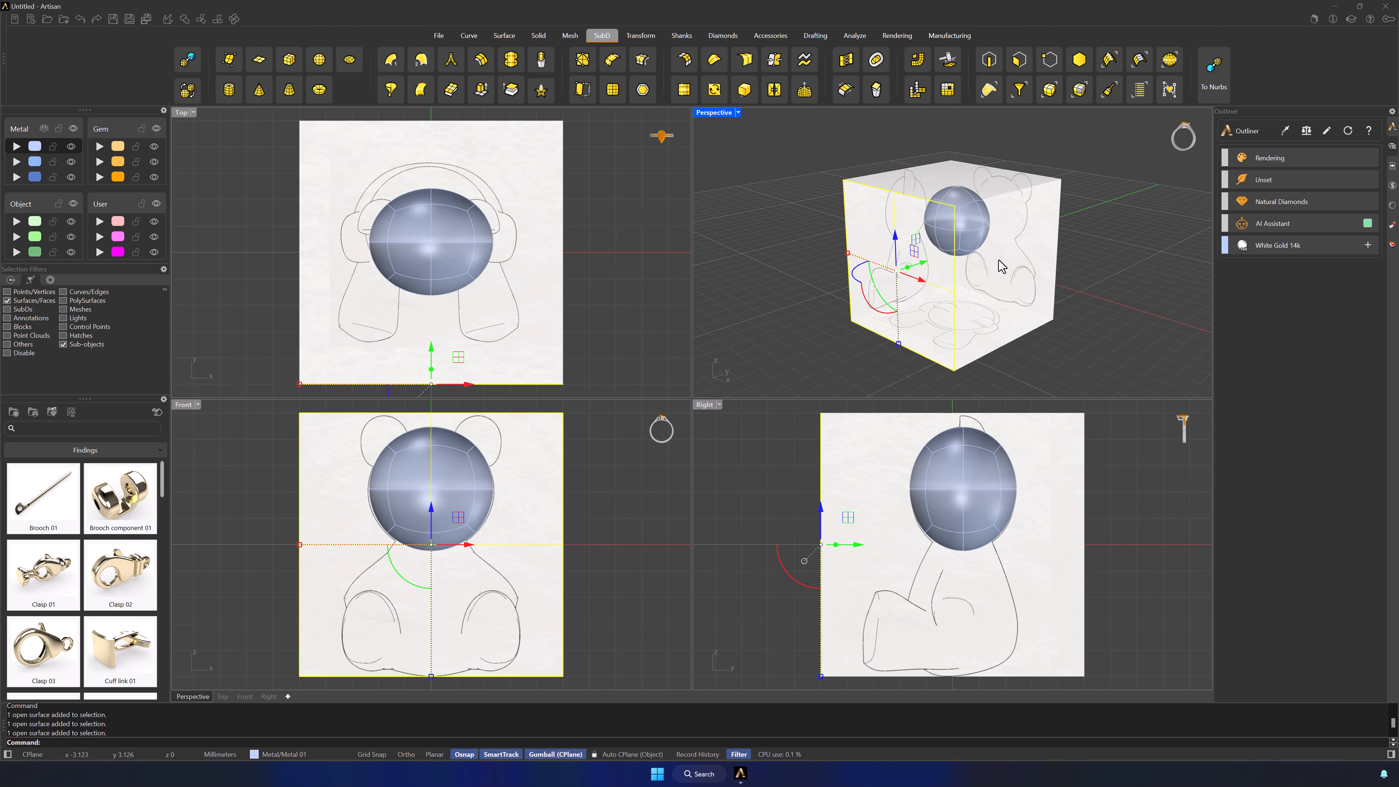
pyautogui.keyDown('shift'); pyautogui.click(999, 263); pyautogui.keyUp('shift')
pyautogui.keyDown('shift'); pyautogui.click(971, 176); pyautogui.keyUp('shift')
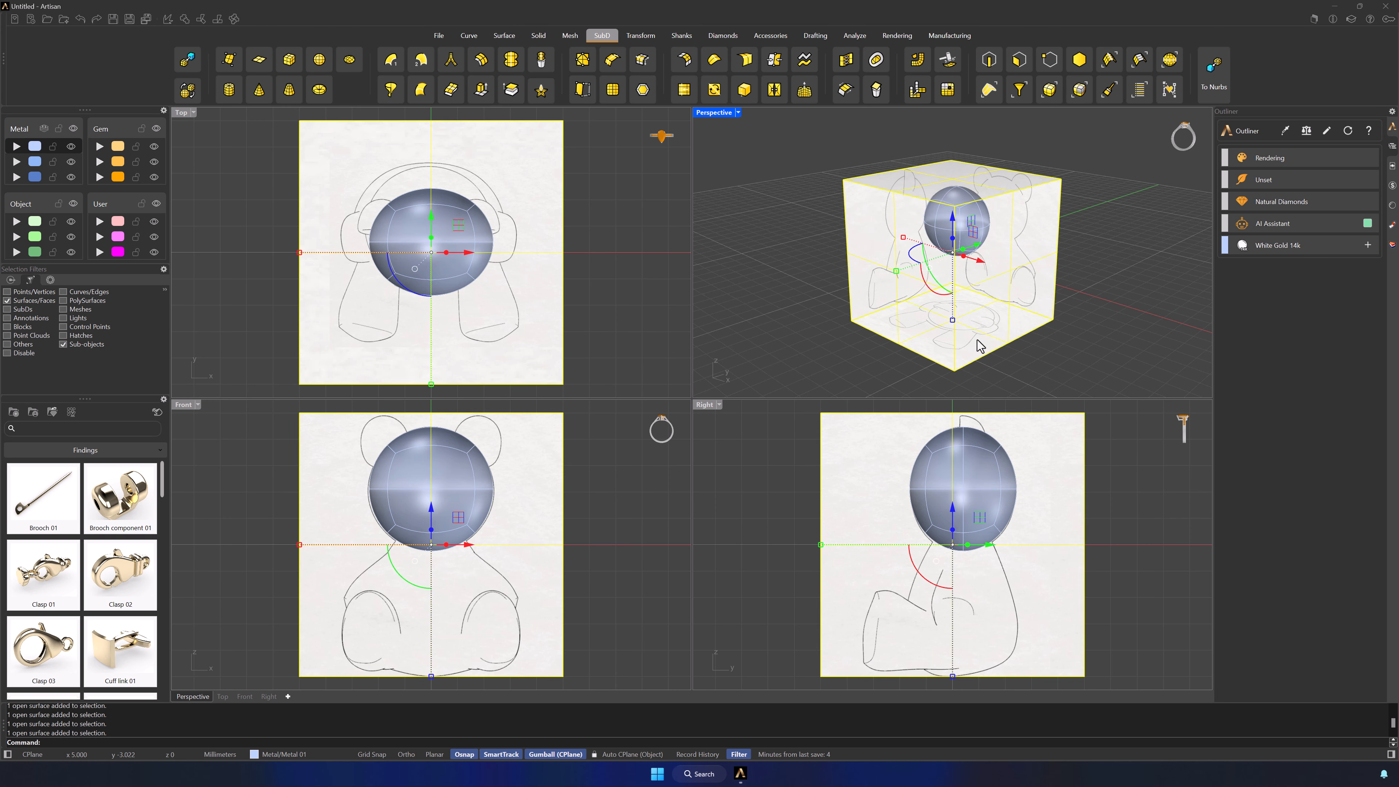
pyautogui.click(53, 252)
pyautogui.click(919, 210)
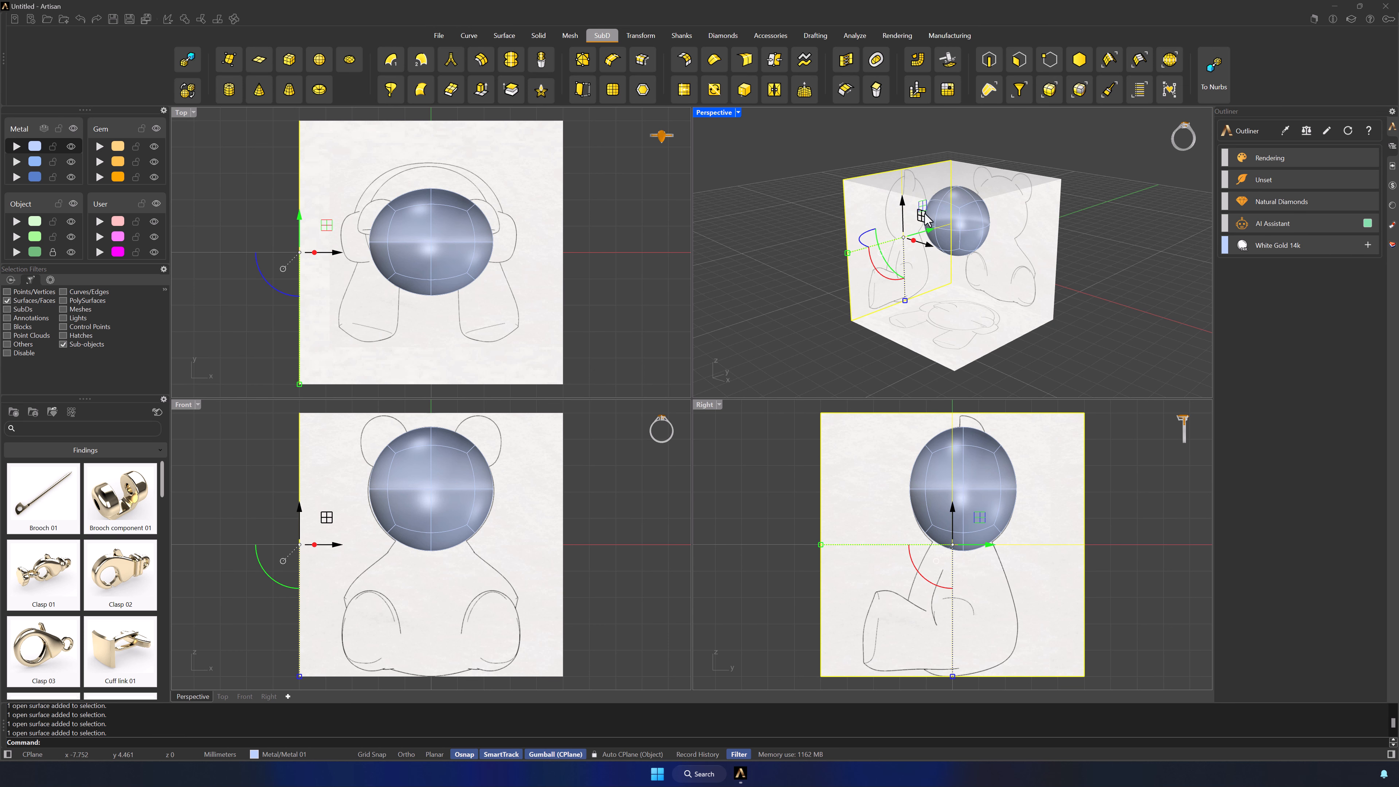
pyautogui.click(17, 252)
pyautogui.press('Escape')
pyautogui.click(950, 192)
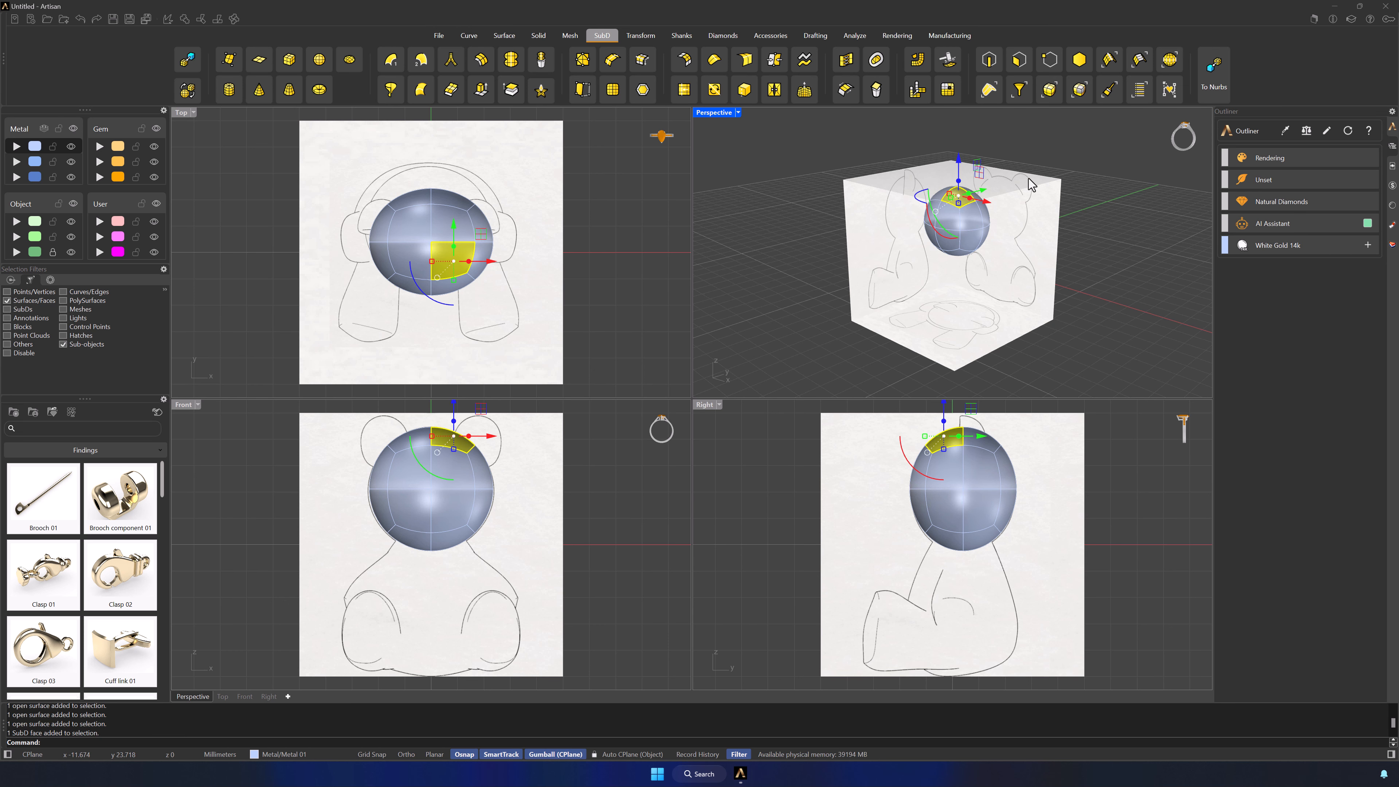
pyautogui.click(1029, 179)
pyautogui.click(10, 279)
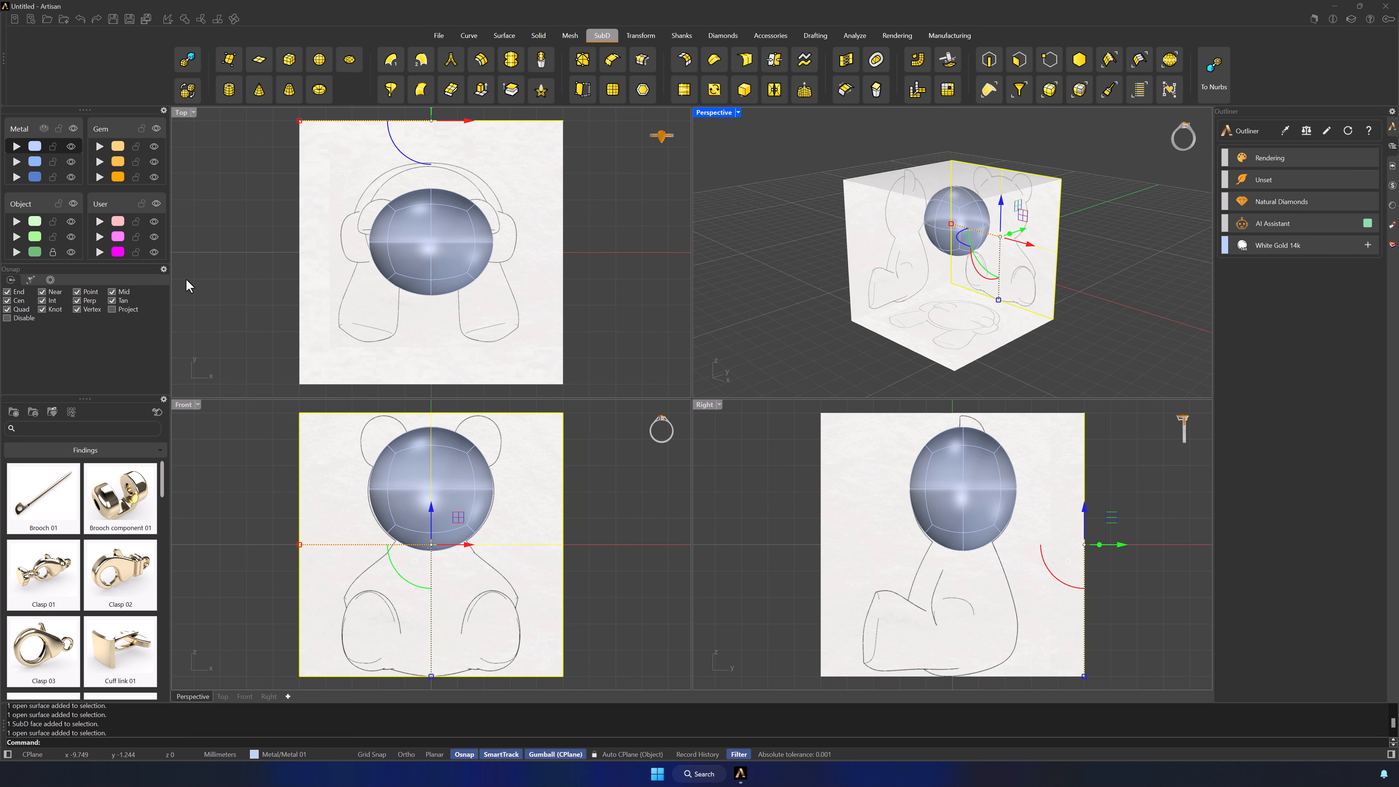
pyautogui.press('Escape')
pyautogui.click(945, 465)
pyautogui.press('Escape')
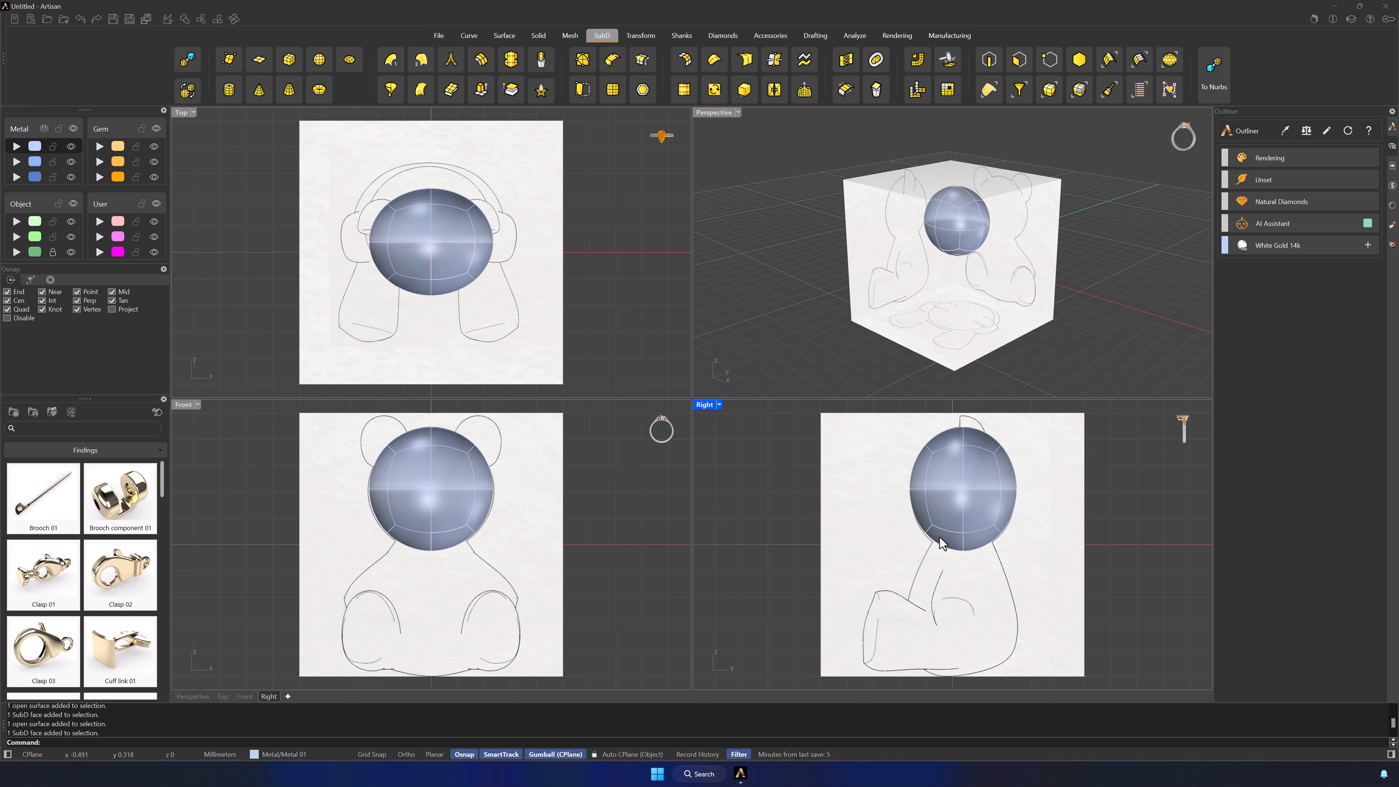
# Step: Select the four bottom faces of the head sphere and lower them slightly to fit the chin in the side sketch
pyautogui.click(938, 537)
pyautogui.keyDown('shift'); pyautogui.click(981, 537); pyautogui.keyUp('shift')
pyautogui.keyDown('shift'); pyautogui.click(403, 542); pyautogui.keyUp('shift')
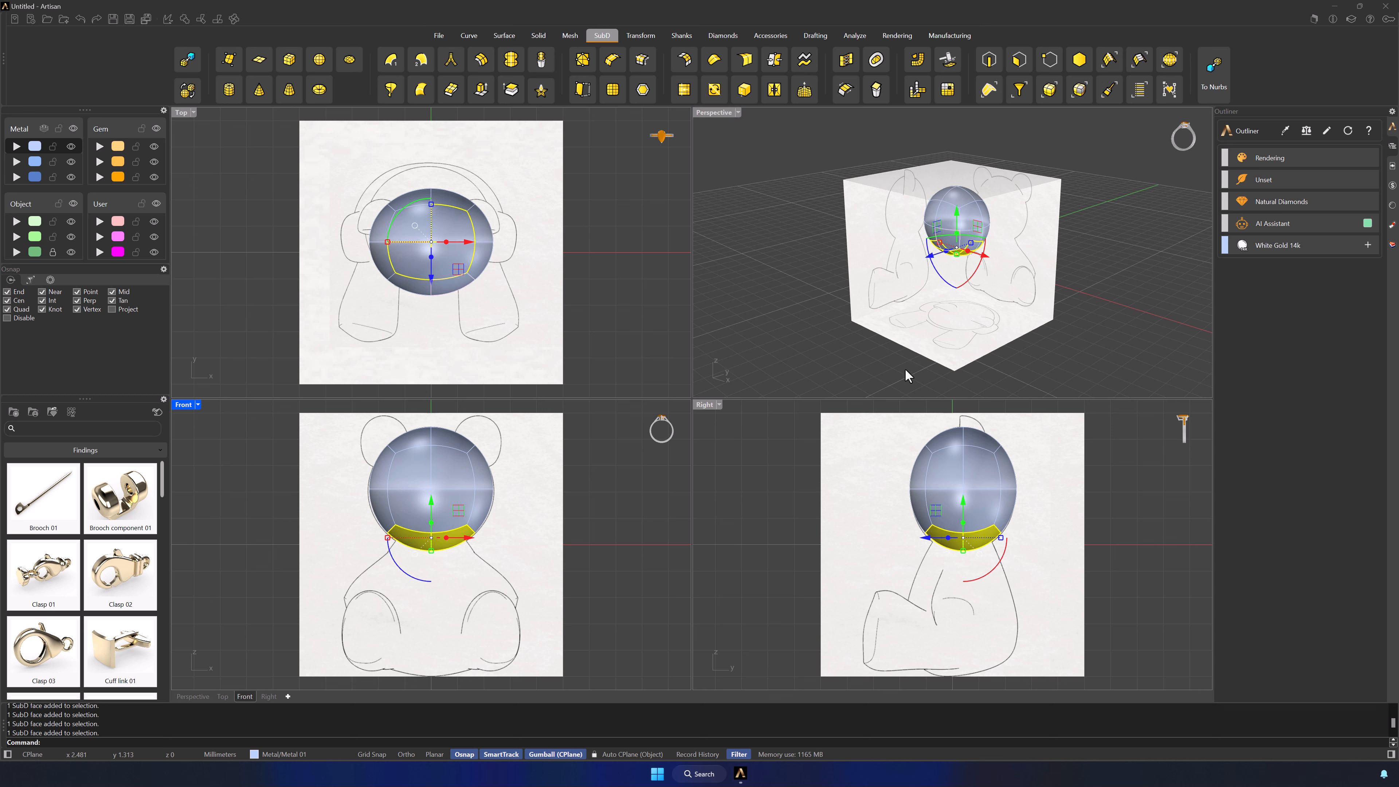
pyautogui.scroll(5, 973, 262)
pyautogui.moveTo(905, 370); pyautogui.dragTo(909, 220, button='right')
pyautogui.keyDown('shift'); pyautogui.click(901, 281); pyautogui.keyUp('shift')
pyautogui.scroll(6, 1025, 552)
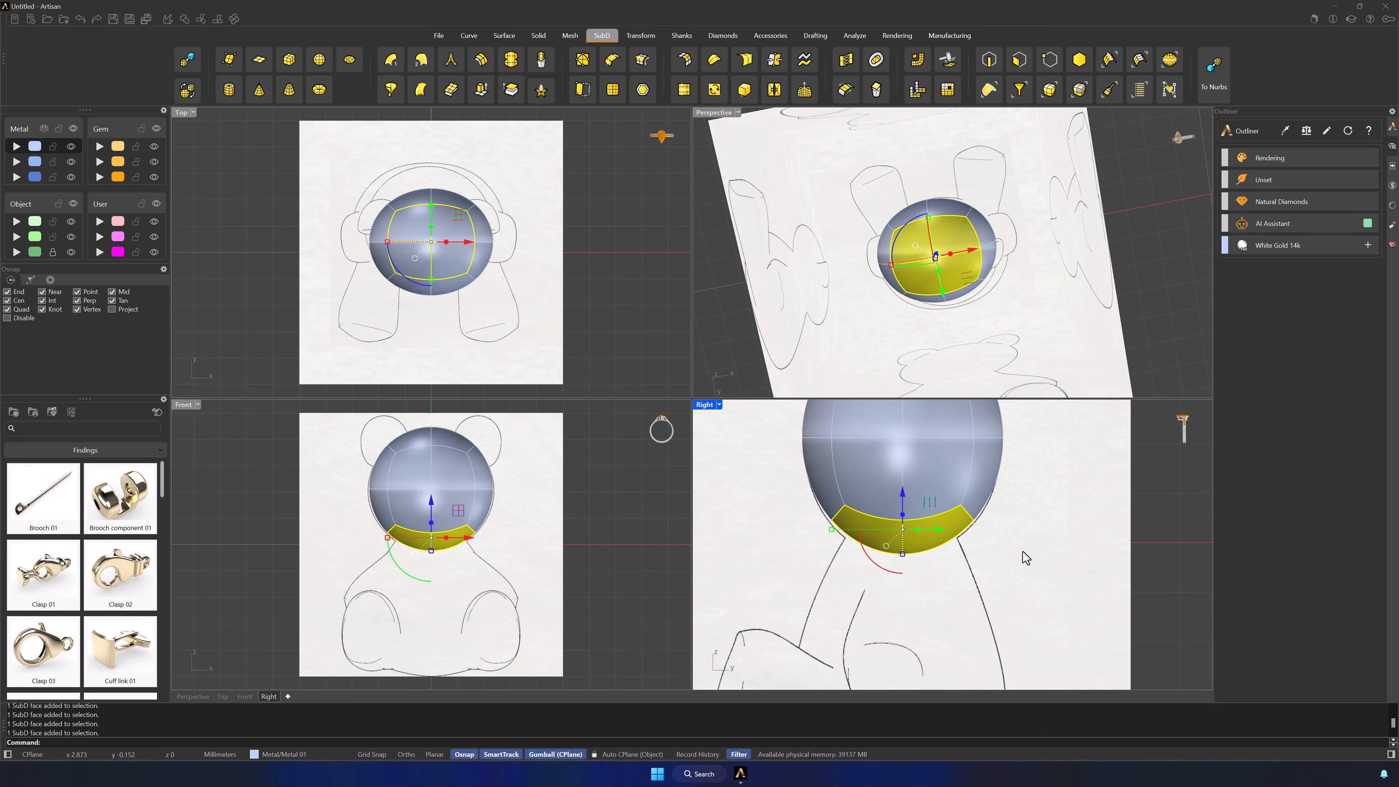
pyautogui.moveTo(1023, 551); pyautogui.dragTo(1048, 549, button='right')
pyautogui.moveTo(928, 489); pyautogui.dragTo(928, 495)
pyautogui.click(1097, 503)
pyautogui.scroll(-5, 977, 341)
pyautogui.moveTo(1010, 386); pyautogui.dragTo(789, 301, button='right')
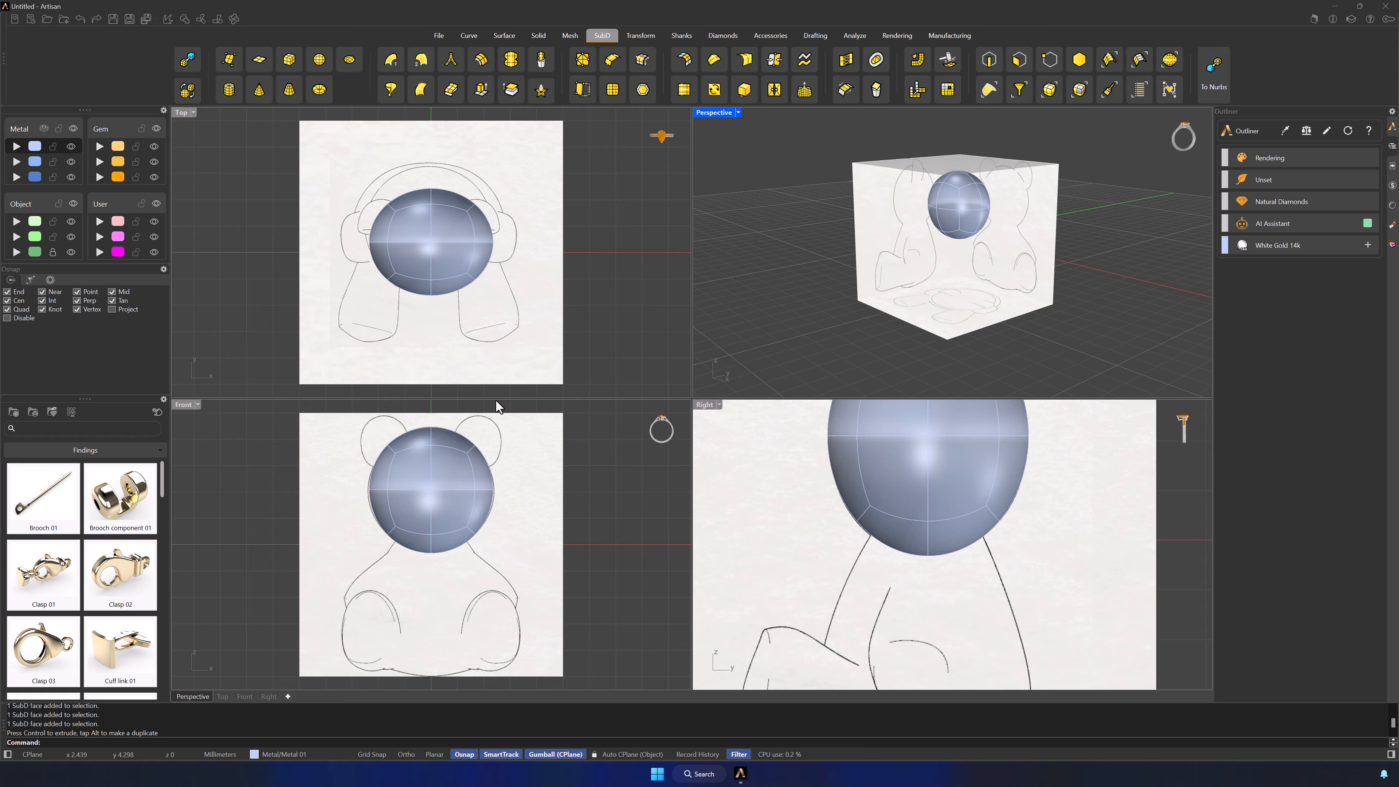
# Step: Add a quad SubD sphere centred on one ear in the front sketch, sized to the ear outline
pyautogui.click(322, 65)
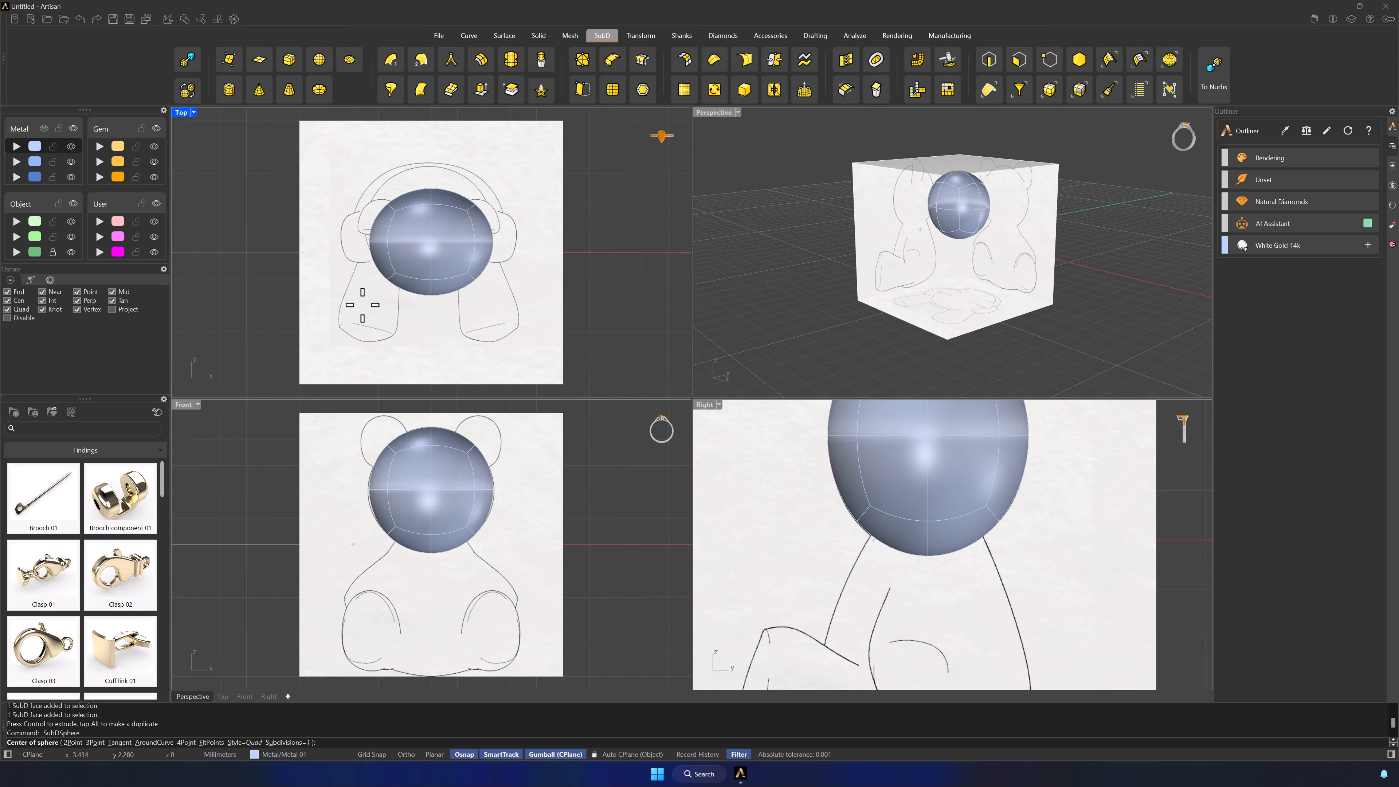
pyautogui.click(488, 441)
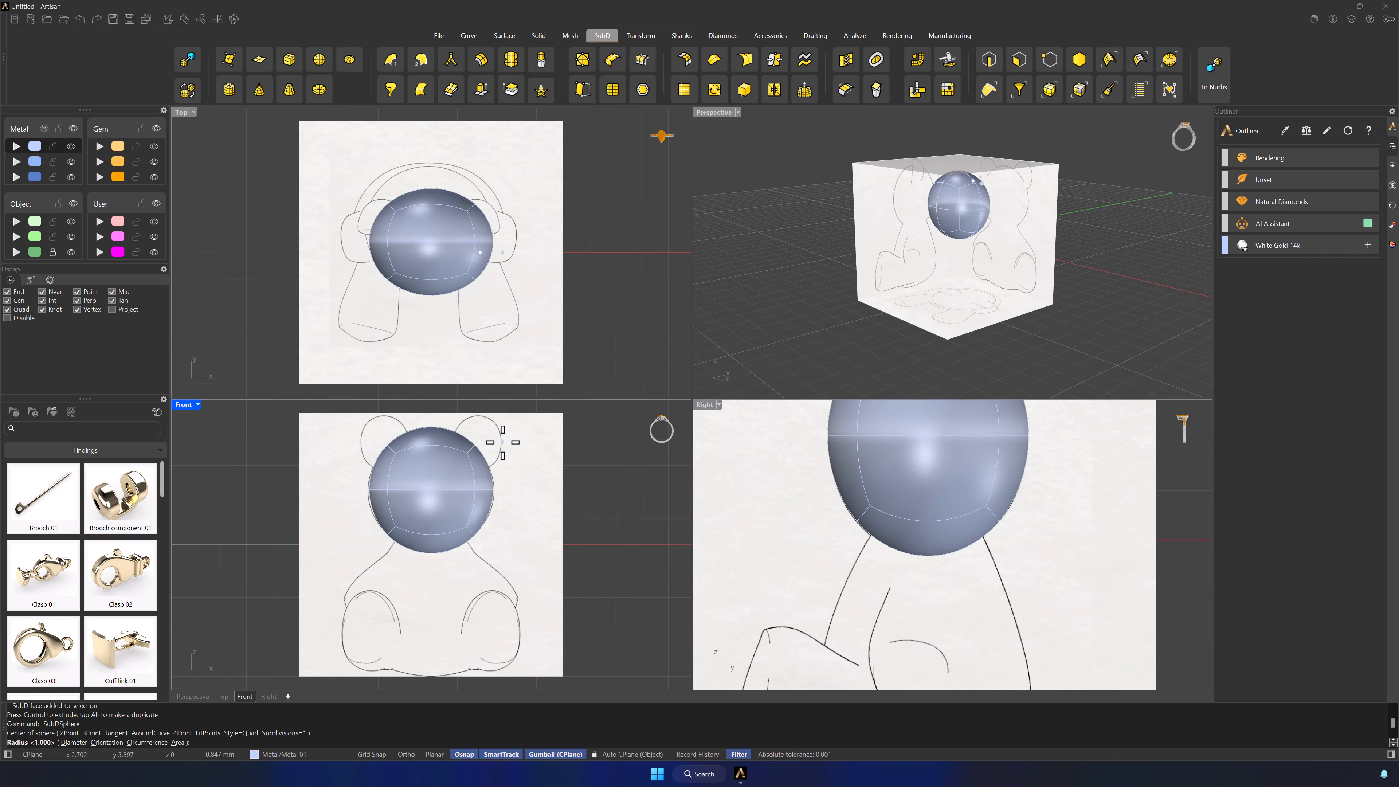
pyautogui.scroll(4, 501, 442)
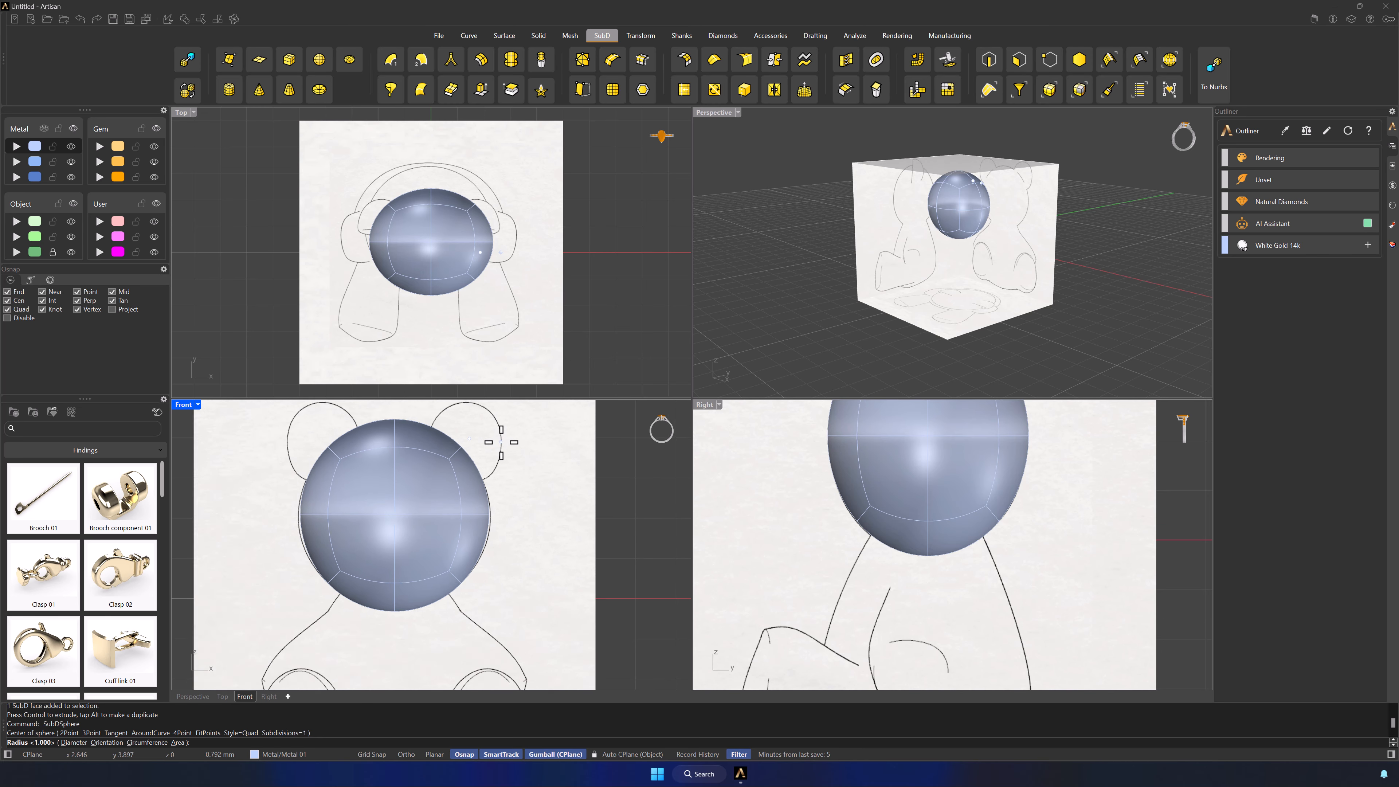
pyautogui.click(517, 477)
pyautogui.click(498, 468)
pyautogui.click(590, 436)
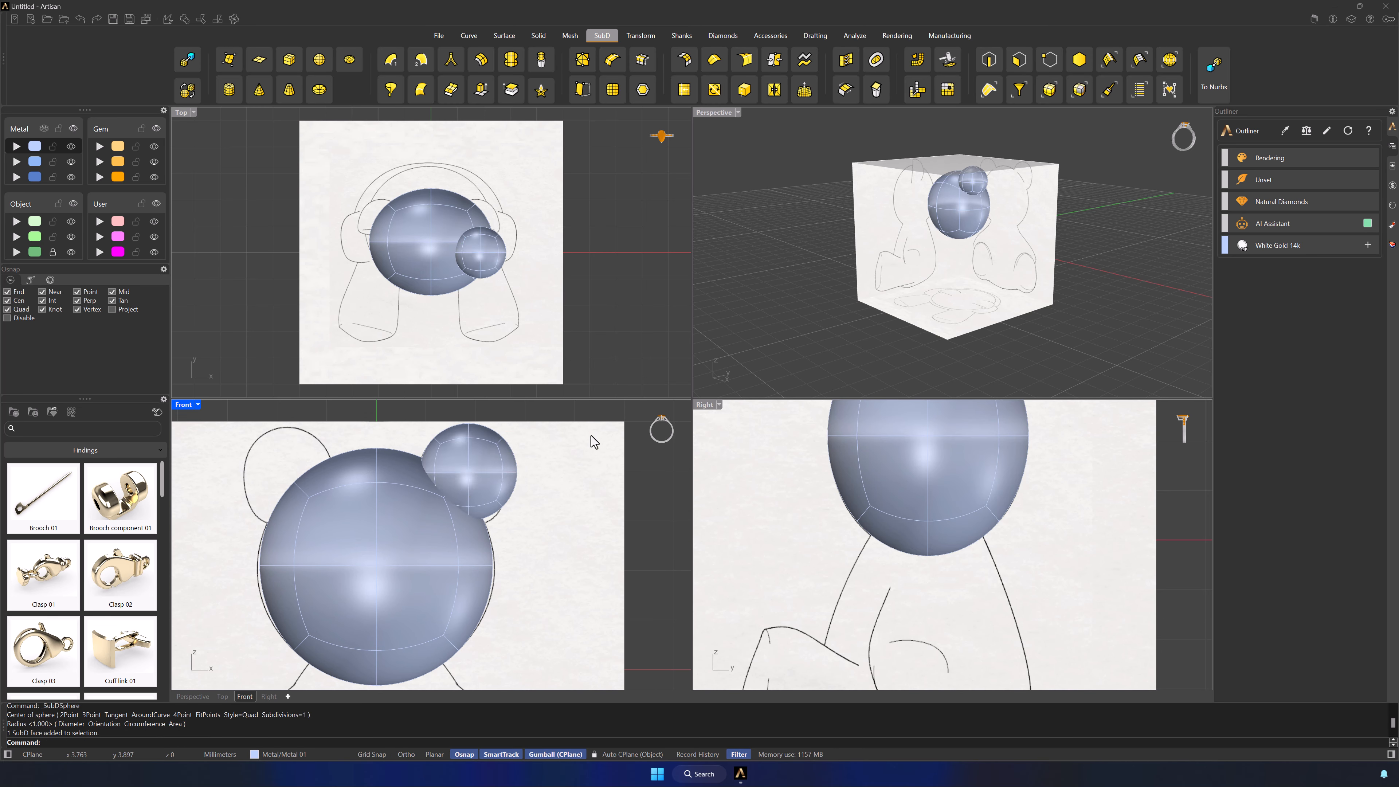
# Step: Clear the selection filter and move the ear sphere onto the front sketch's ear and backward in the top sketch
pyautogui.click(1081, 65)
pyautogui.click(499, 436)
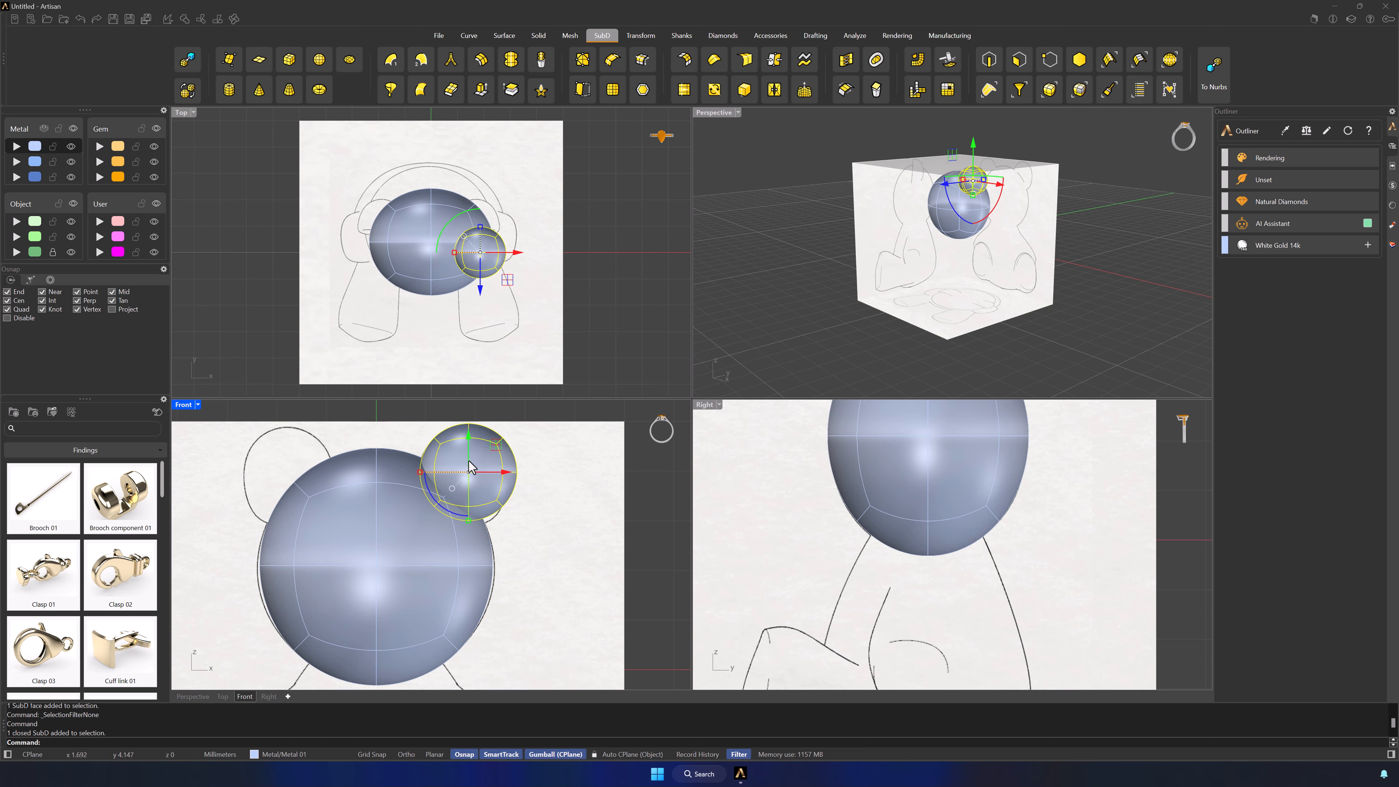
pyautogui.click(545, 558)
pyautogui.click(489, 243)
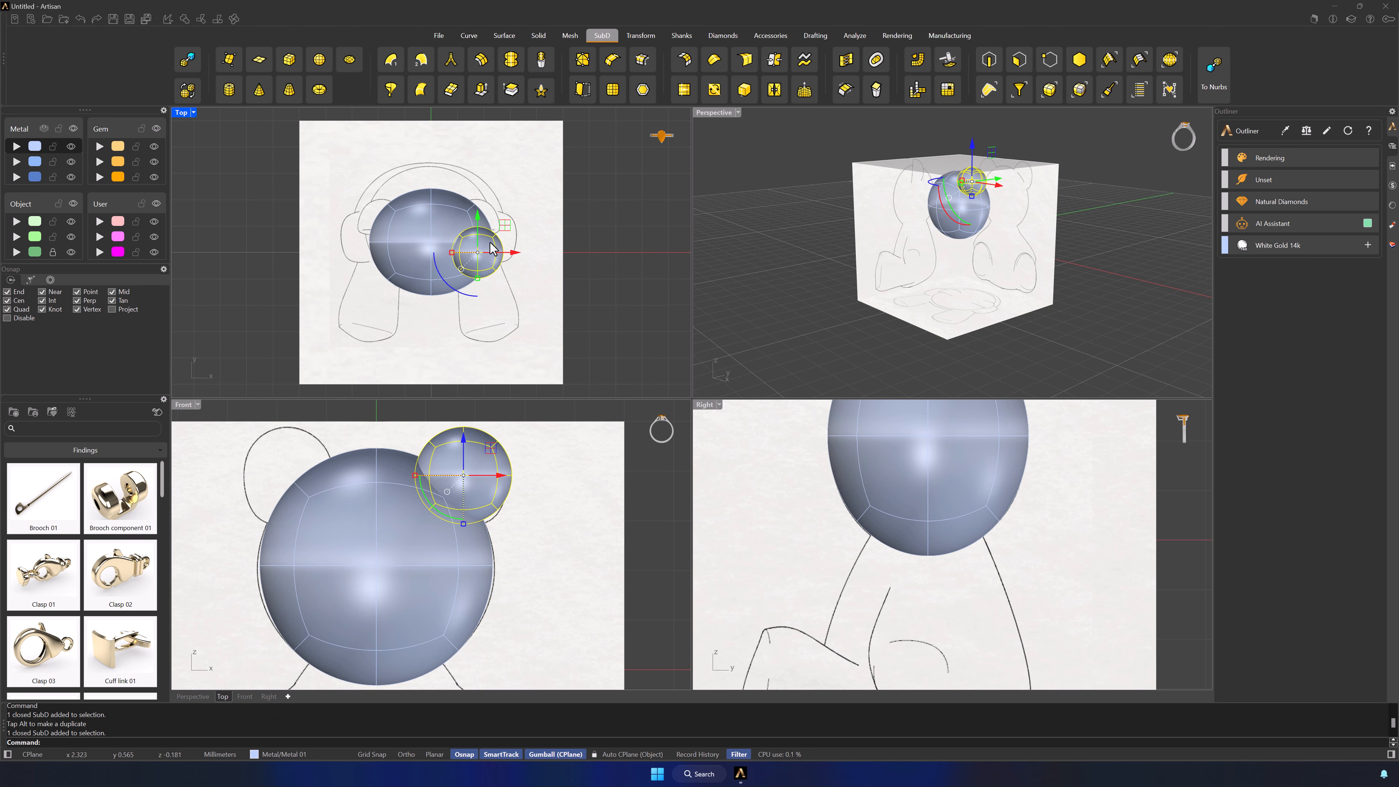
pyautogui.moveTo(476, 214); pyautogui.dragTo(472, 189)
pyautogui.press('Escape')
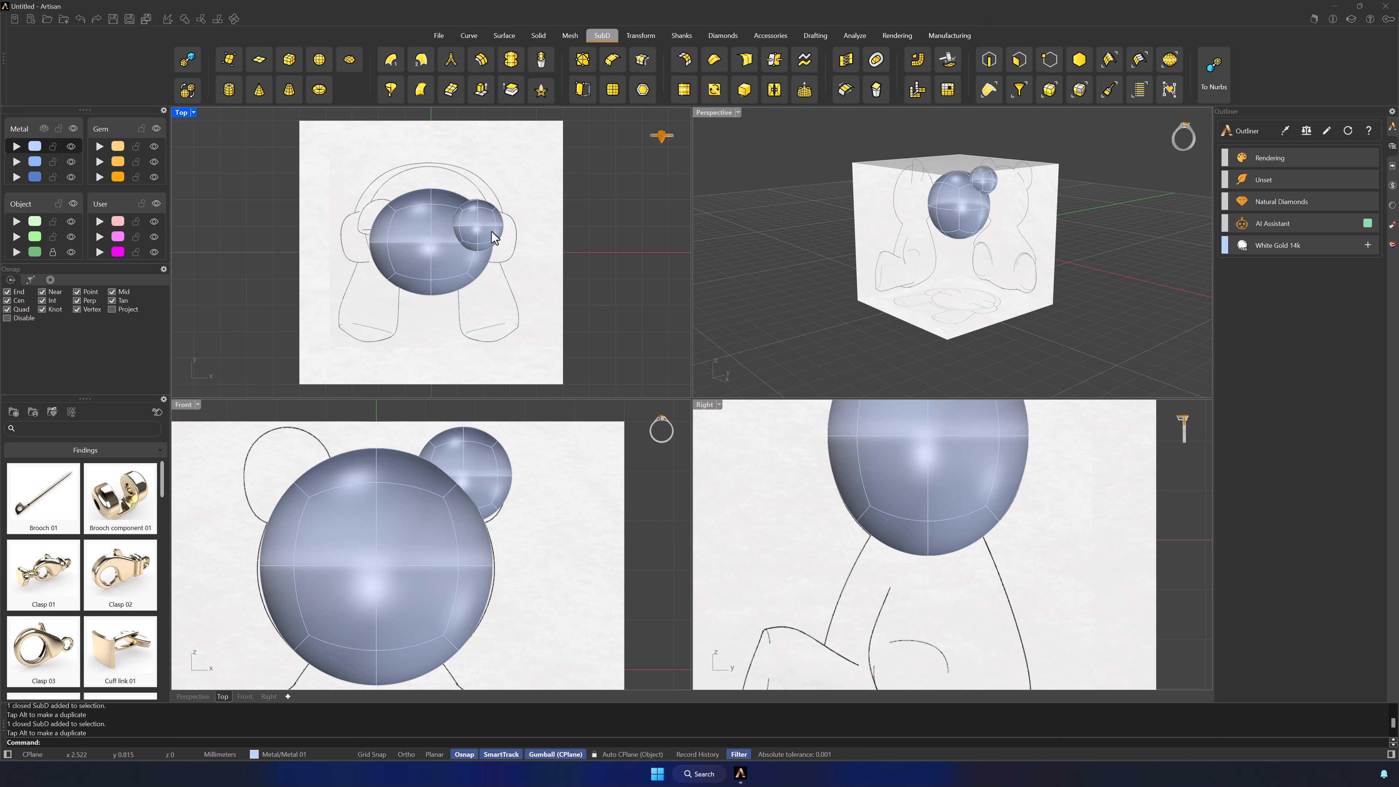
# Step: Show the top viewport in wireframe, then scale down and shift the ear sphere to match the ear outlines
pyautogui.click(439, 384)
pyautogui.scroll(5, 475, 230)
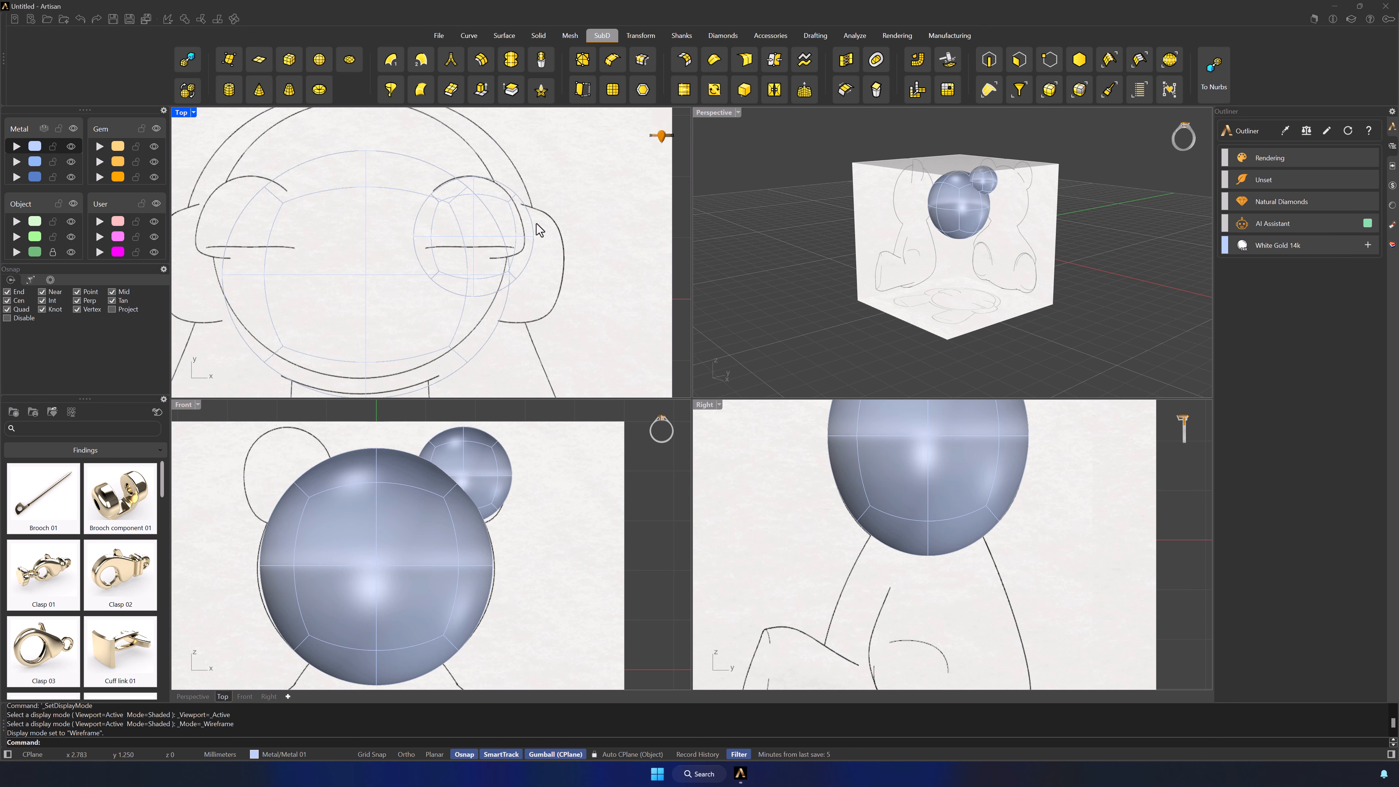
pyautogui.click(530, 228)
pyautogui.keyDown('shift'); pyautogui.moveTo(408, 236); pyautogui.dragTo(414, 236); pyautogui.keyUp('shift')
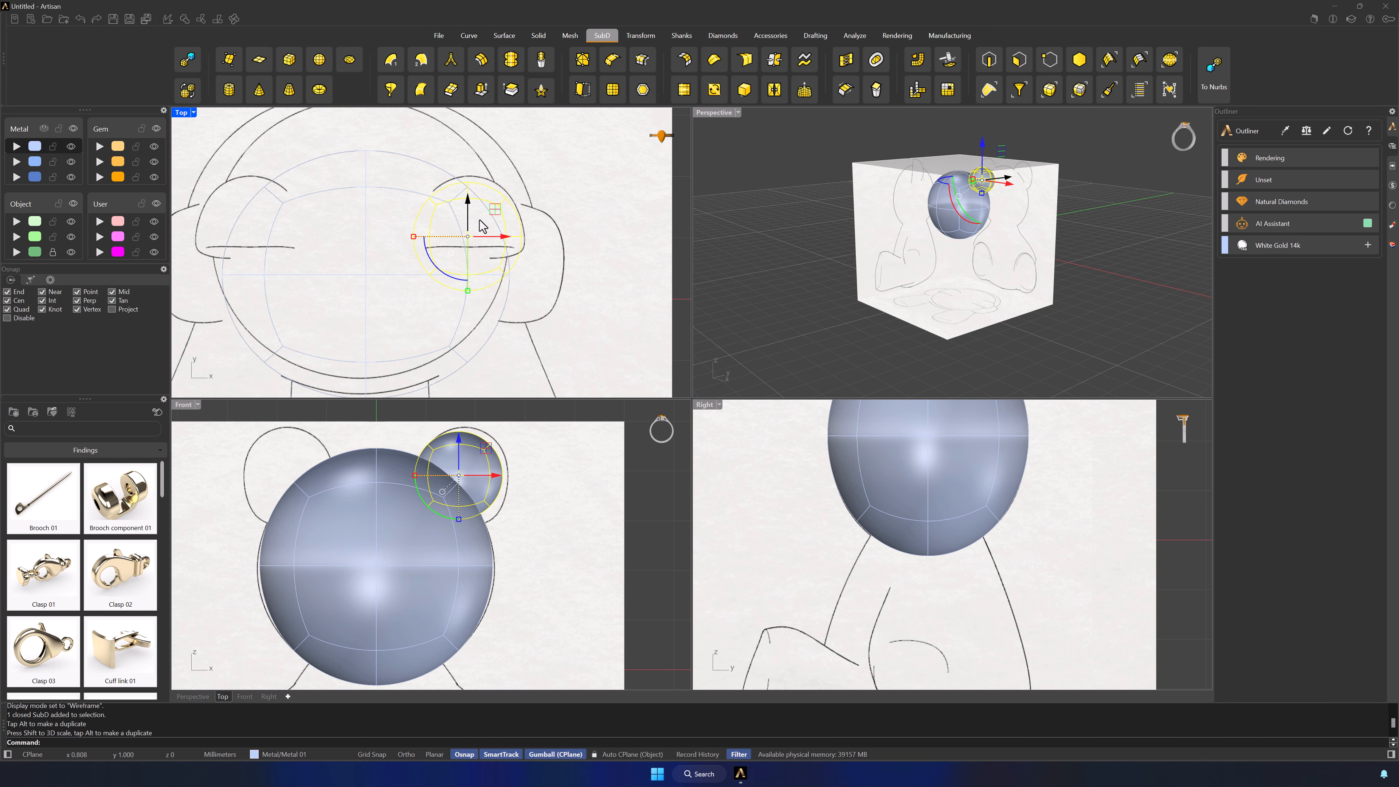
pyautogui.moveTo(495, 209); pyautogui.dragTo(497, 203)
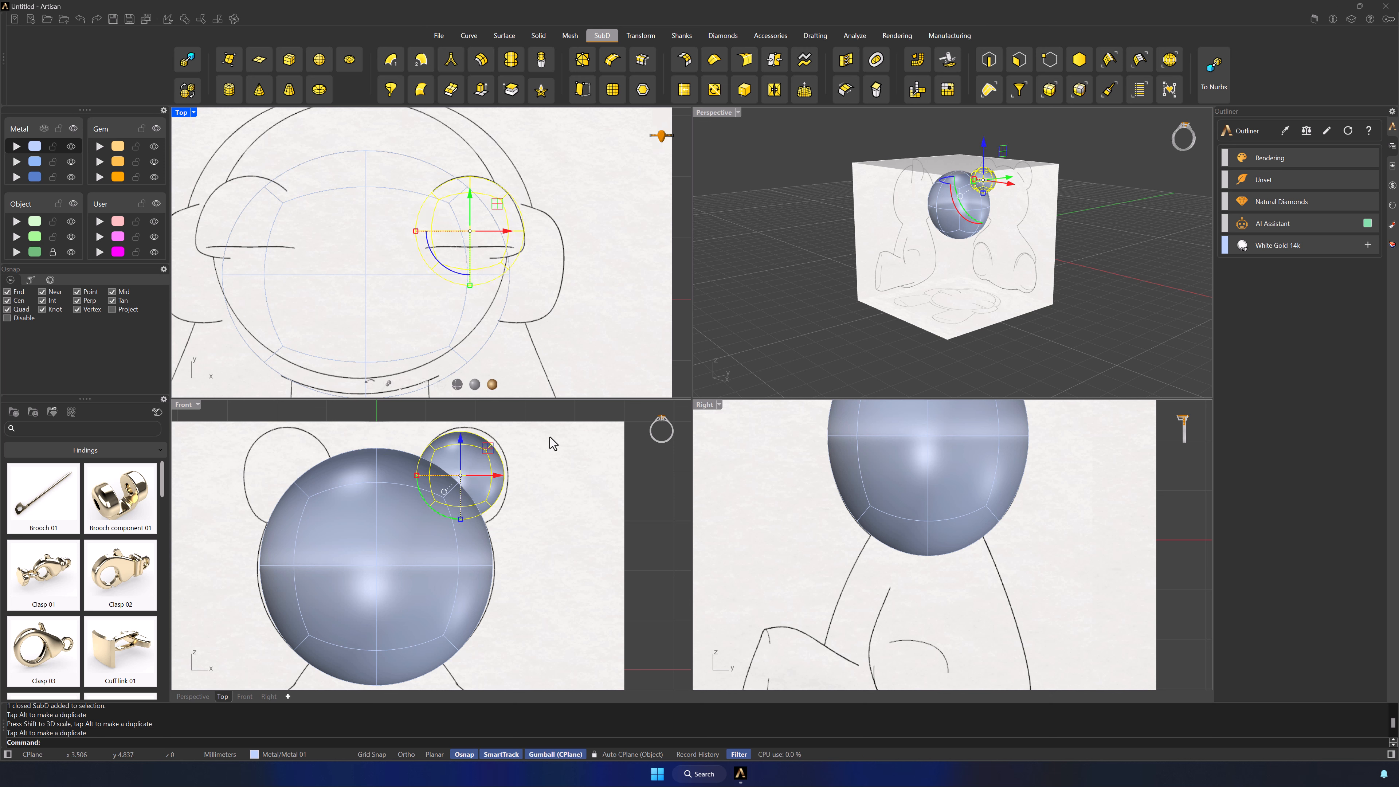
pyautogui.moveTo(487, 447); pyautogui.dragTo(492, 444)
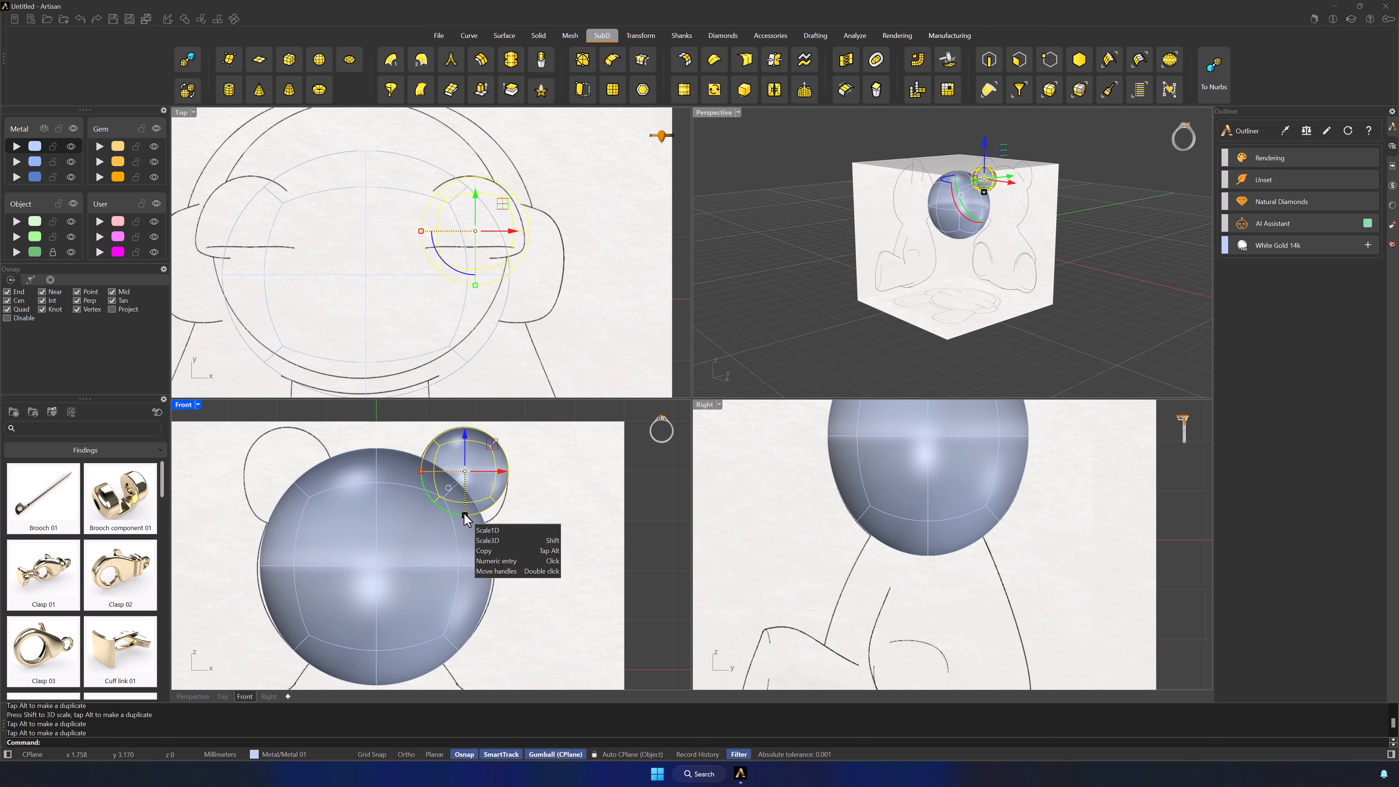
pyautogui.moveTo(463, 515); pyautogui.dragTo(462, 515)
pyautogui.click(516, 522)
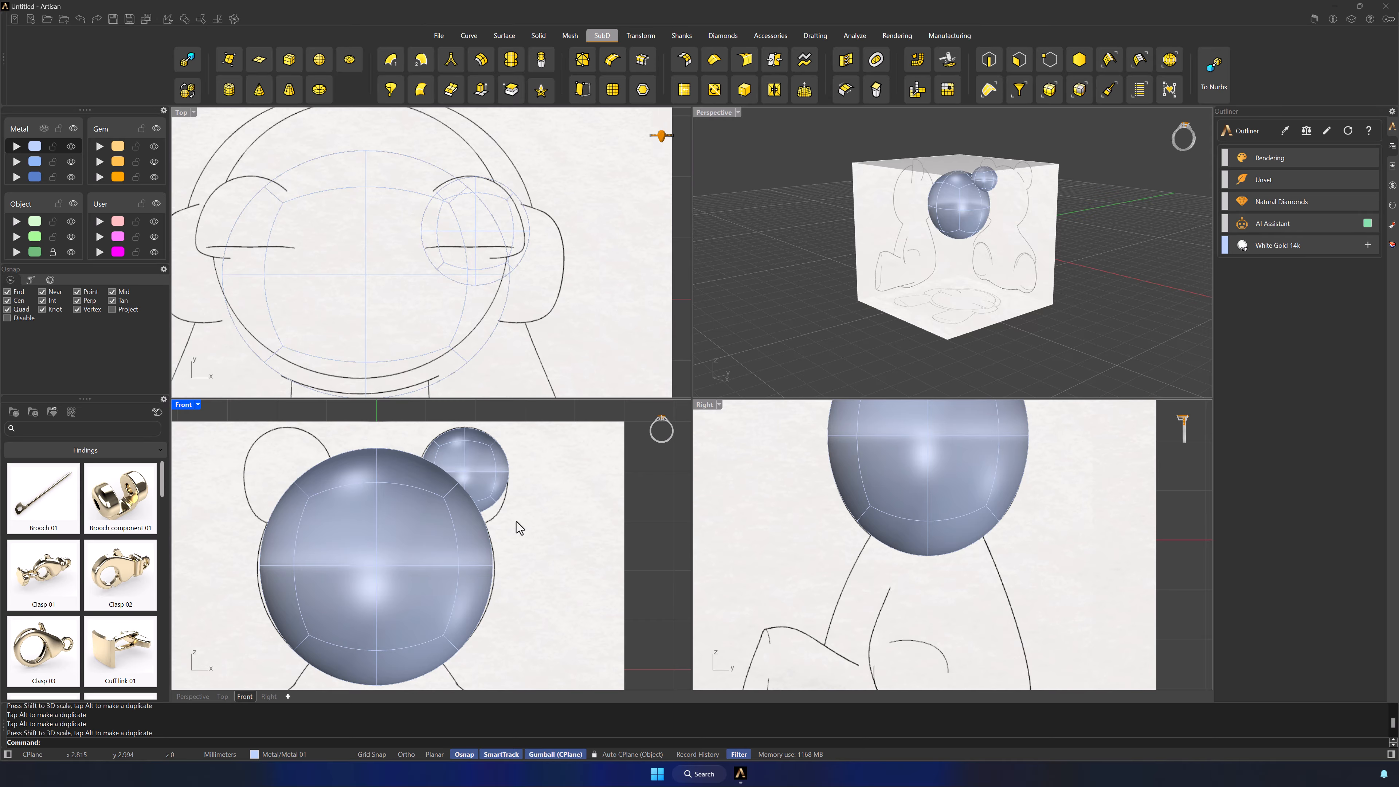
# Step: Assign the head sphere to the second Metal layer and lock that layer
pyautogui.moveTo(1019, 258); pyautogui.dragTo(985, 208, button='right')
pyautogui.scroll(12, 976, 185)
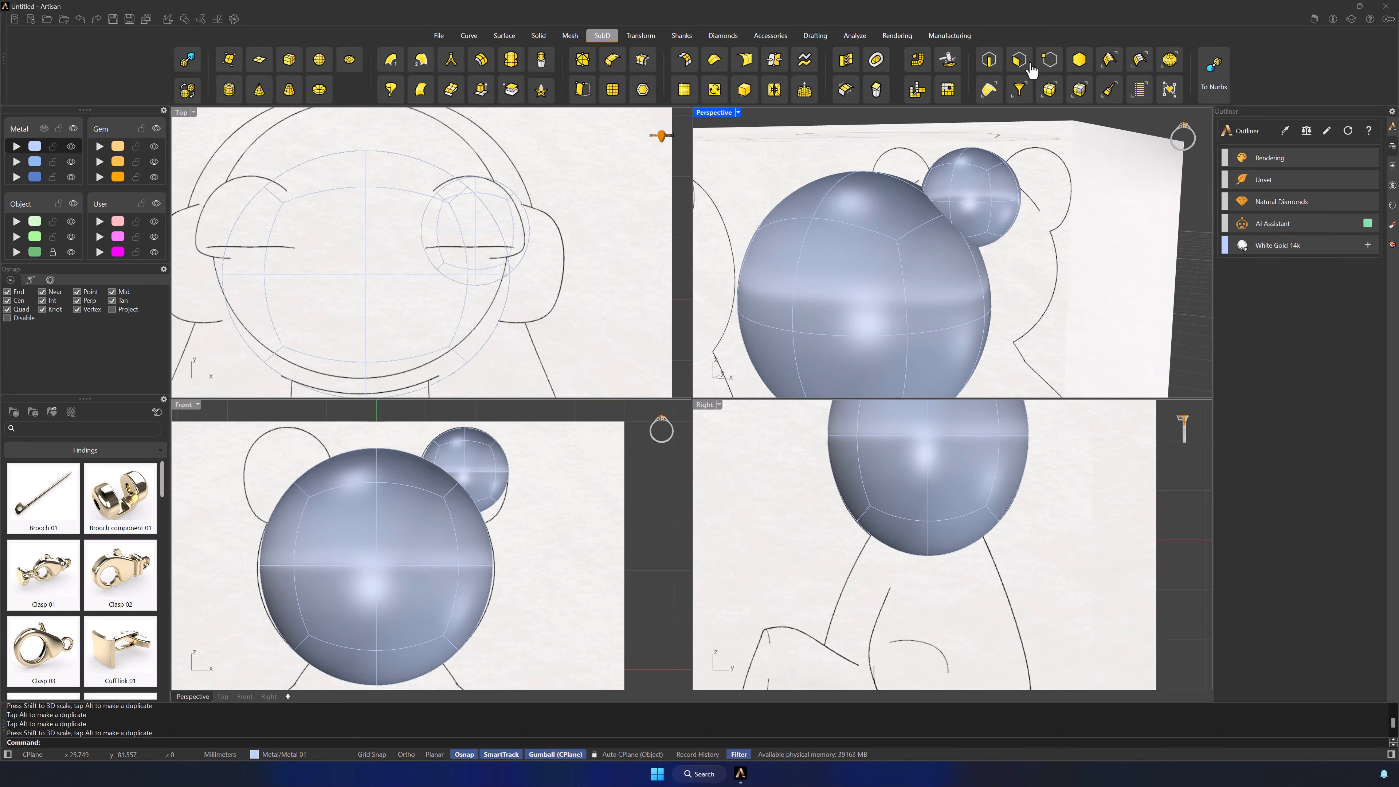
pyautogui.click(886, 229)
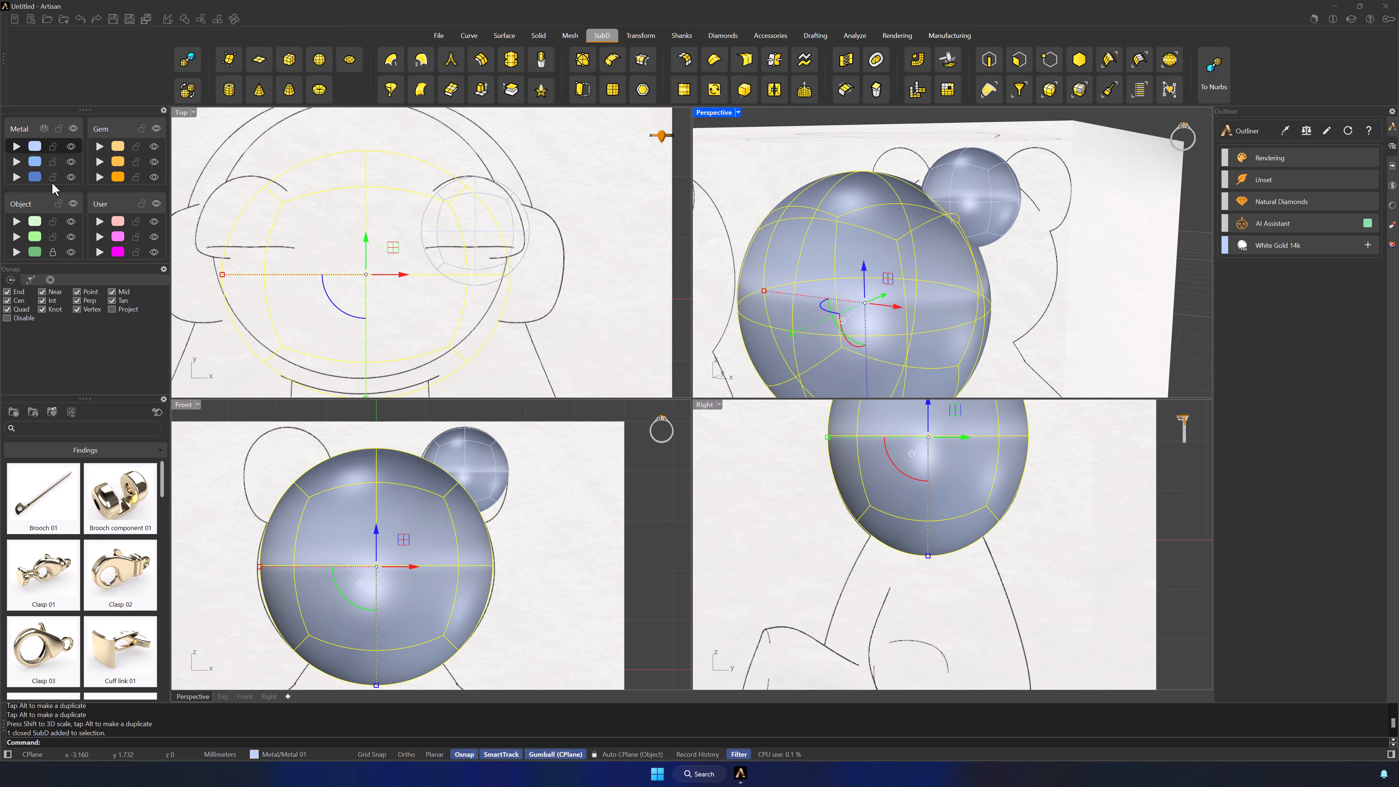
pyautogui.click(53, 162)
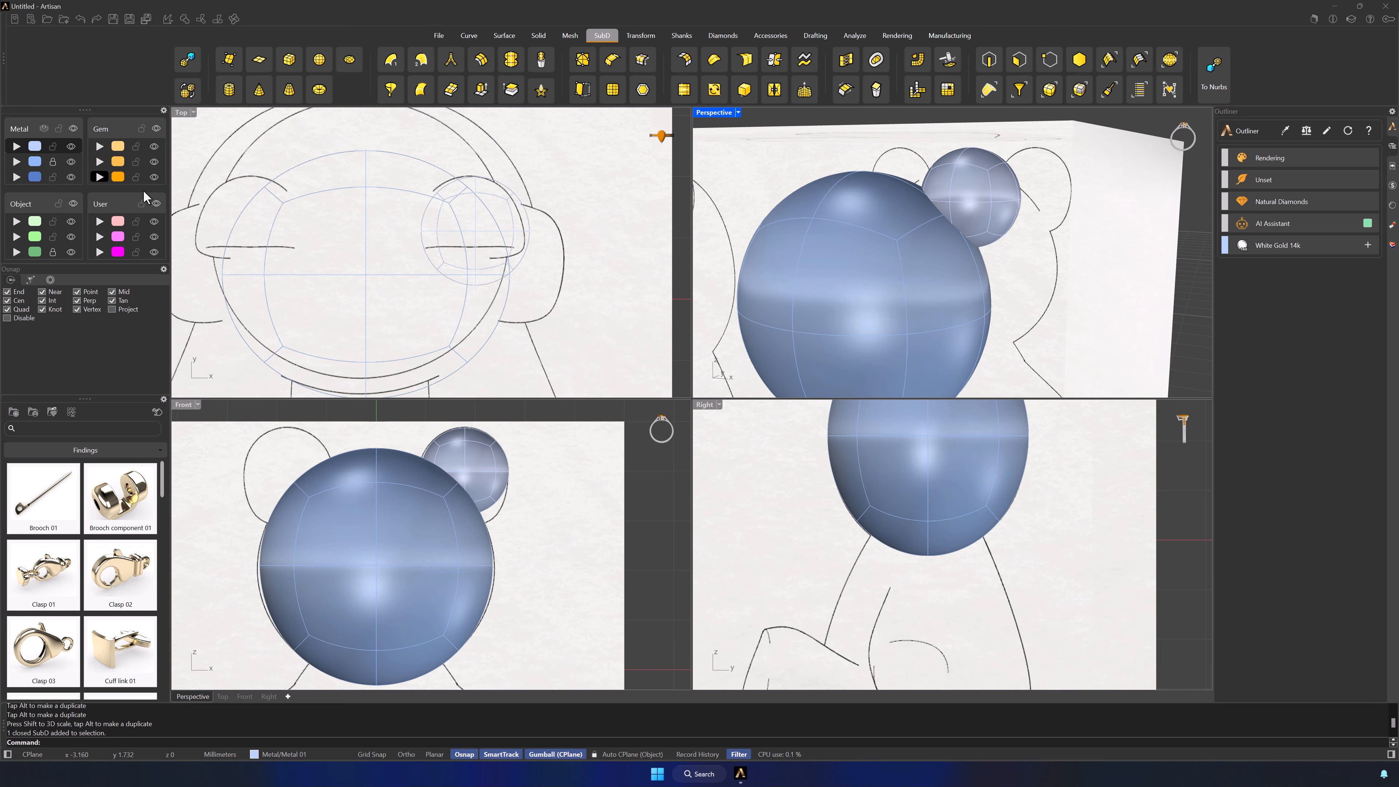
# Step: Restrict the selection filter to vertices and push the ear sphere's front centre vertex backward into the ear
pyautogui.click(1019, 59)
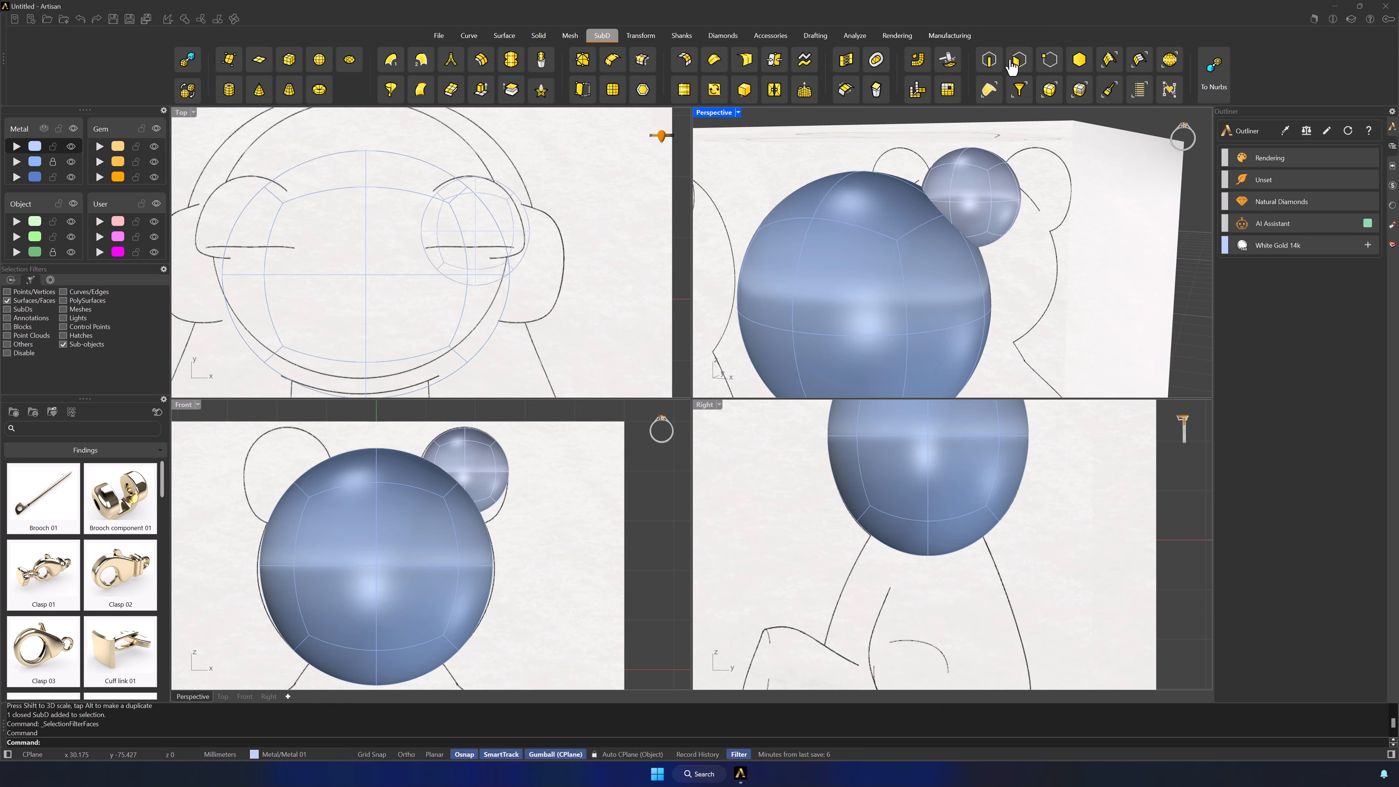
pyautogui.click(1049, 59)
pyautogui.click(956, 199)
pyautogui.moveTo(957, 200); pyautogui.dragTo(1014, 223, button='right')
pyautogui.moveTo(1007, 203); pyautogui.dragTo(1036, 212)
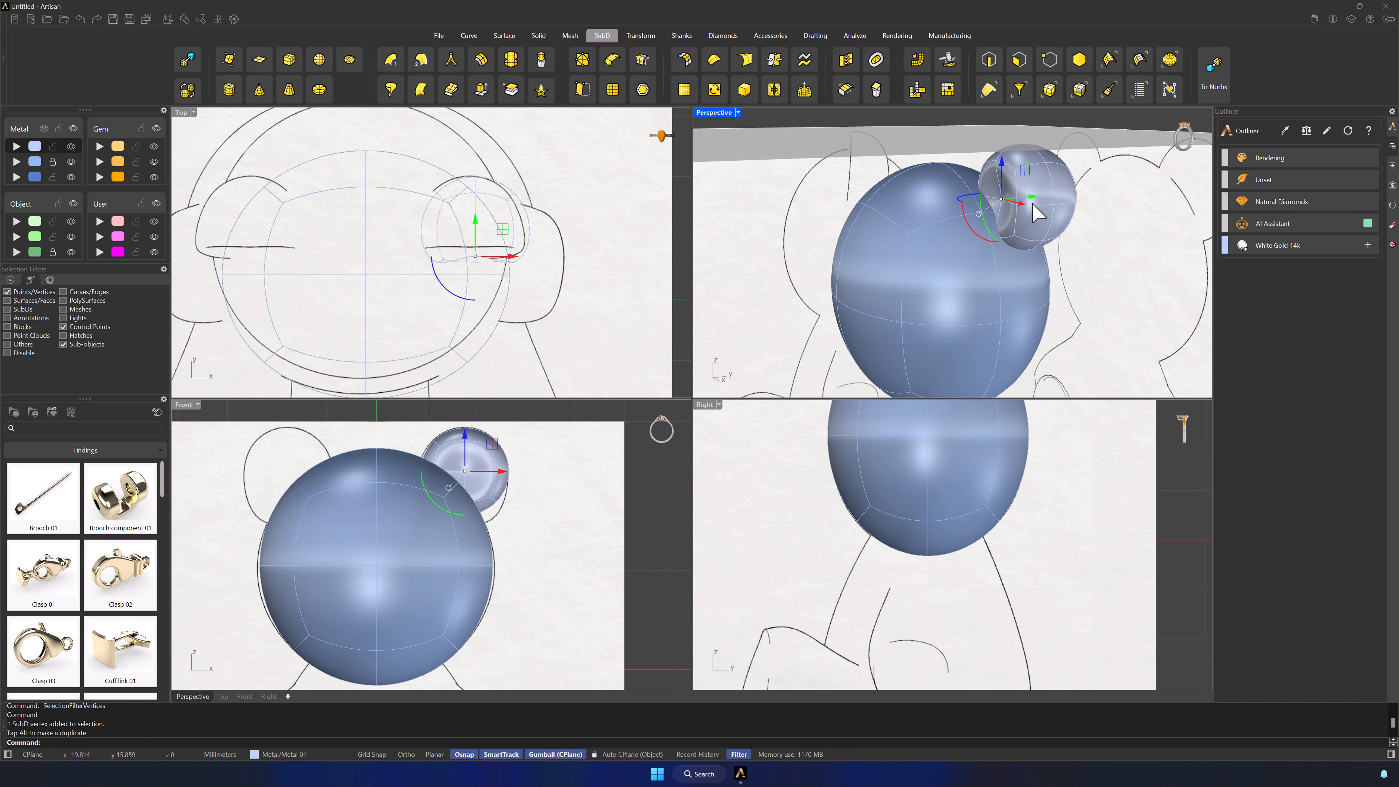
# Step: Enable Soft Transform with a radius about the ear's size and push the ear's front centre vertex deeper
pyautogui.click(805, 90)
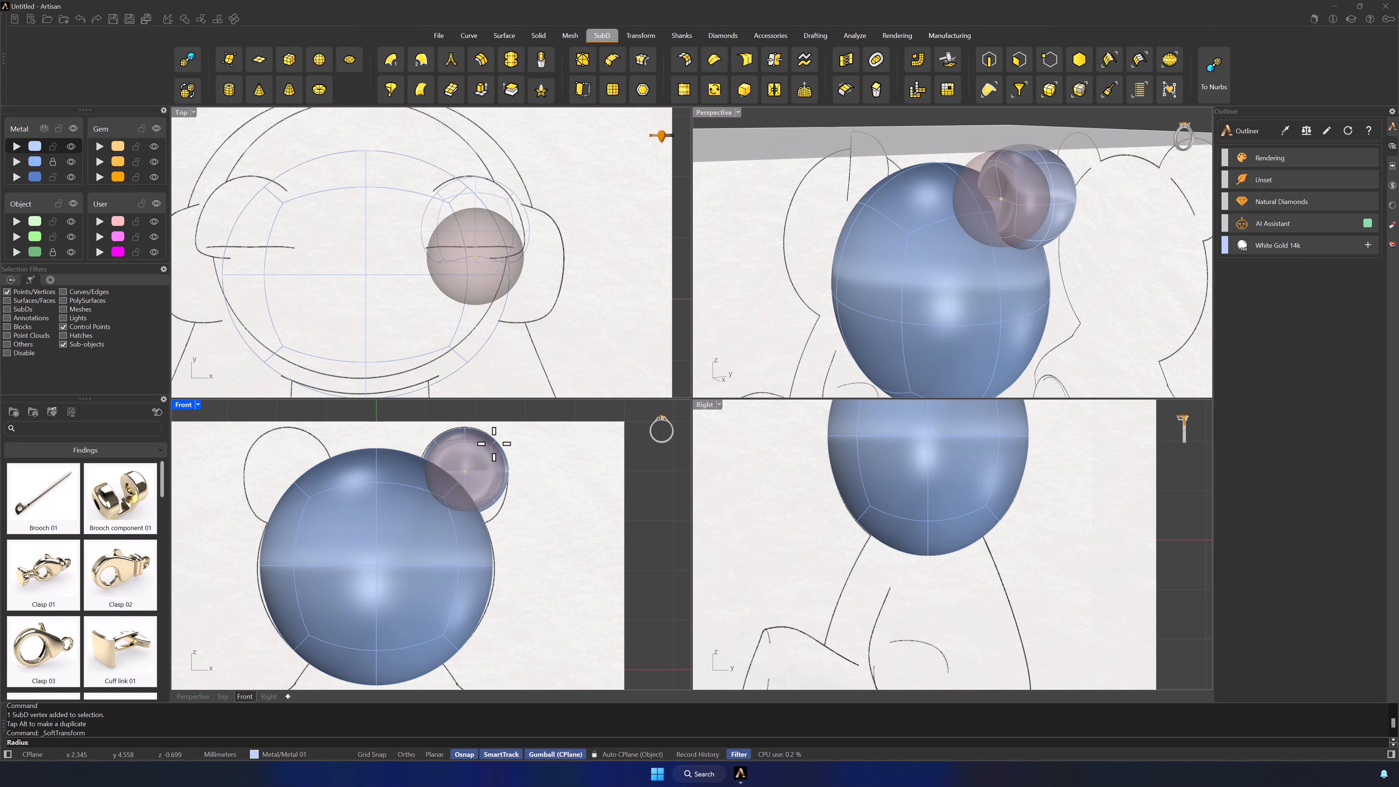
pyautogui.click(458, 447)
pyautogui.moveTo(966, 201)
pyautogui.mouseDown()
pyautogui.moveTo(1002, 200)
pyautogui.moveTo(991, 207)
pyautogui.mouseUp()
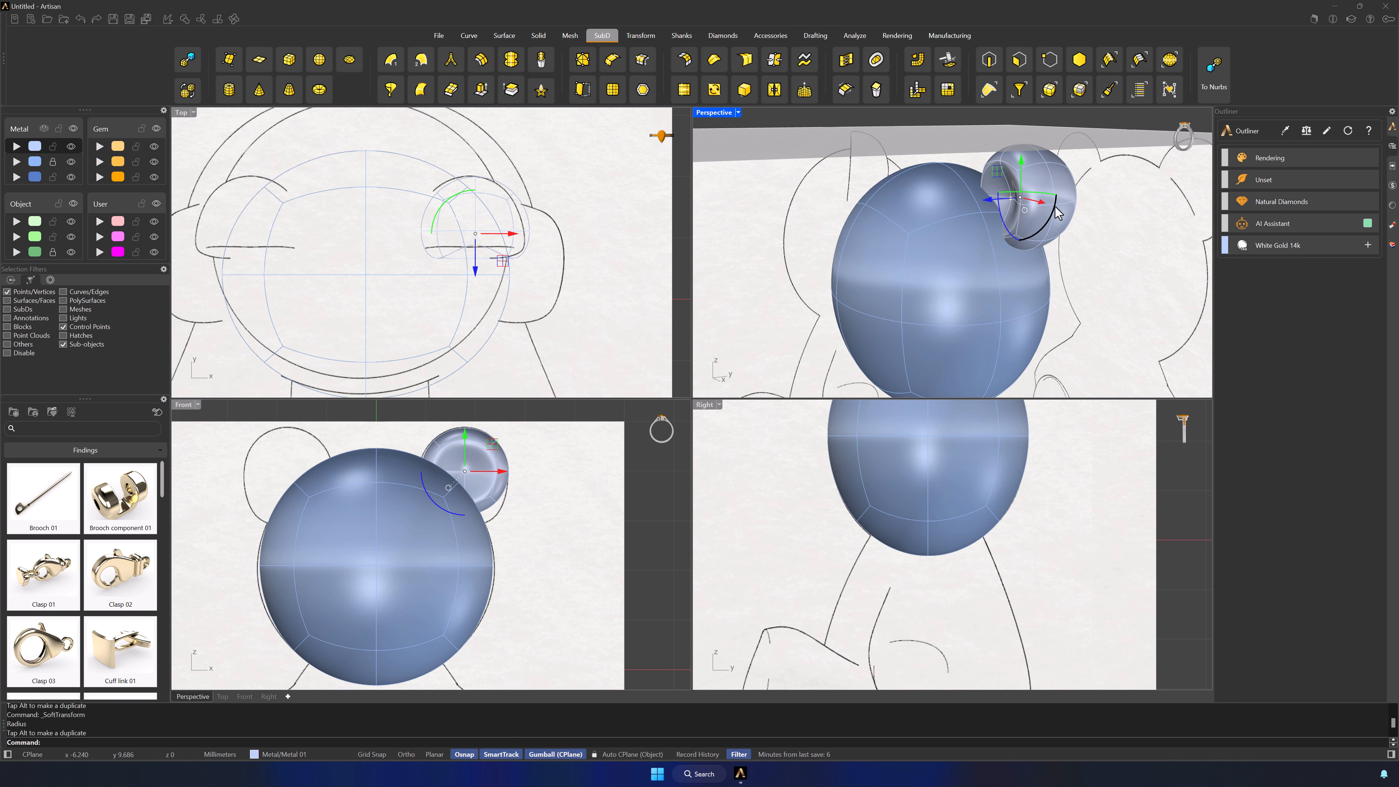
# Step: Try to push the four vertices around the ear's front hollow backward together, and undo the move
pyautogui.scroll(3, 449, 435)
pyautogui.click(434, 455)
pyautogui.keyDown('shift'); pyautogui.click(511, 456); pyautogui.keyUp('shift')
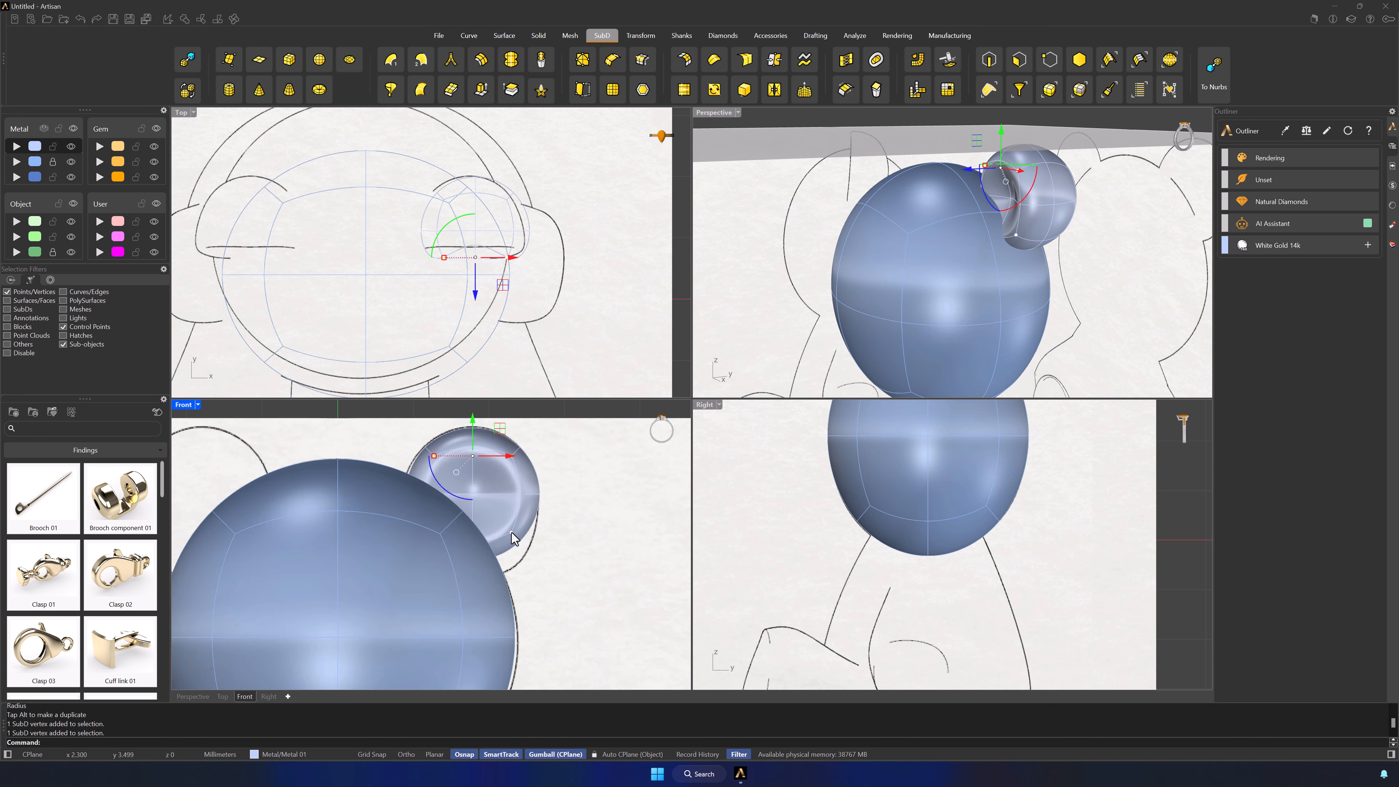
pyautogui.keyDown('shift'); pyautogui.click(511, 532); pyautogui.keyUp('shift')
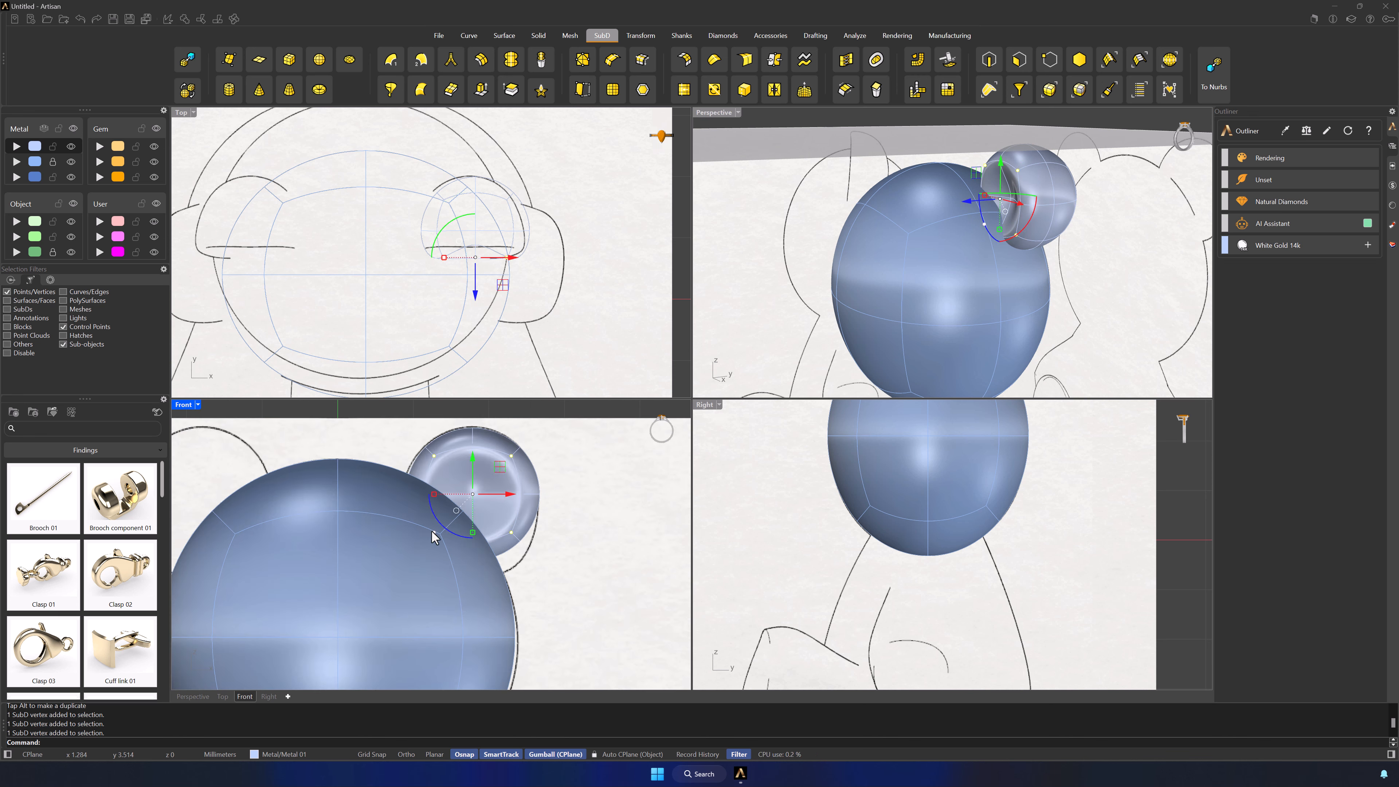
pyautogui.click(431, 677)
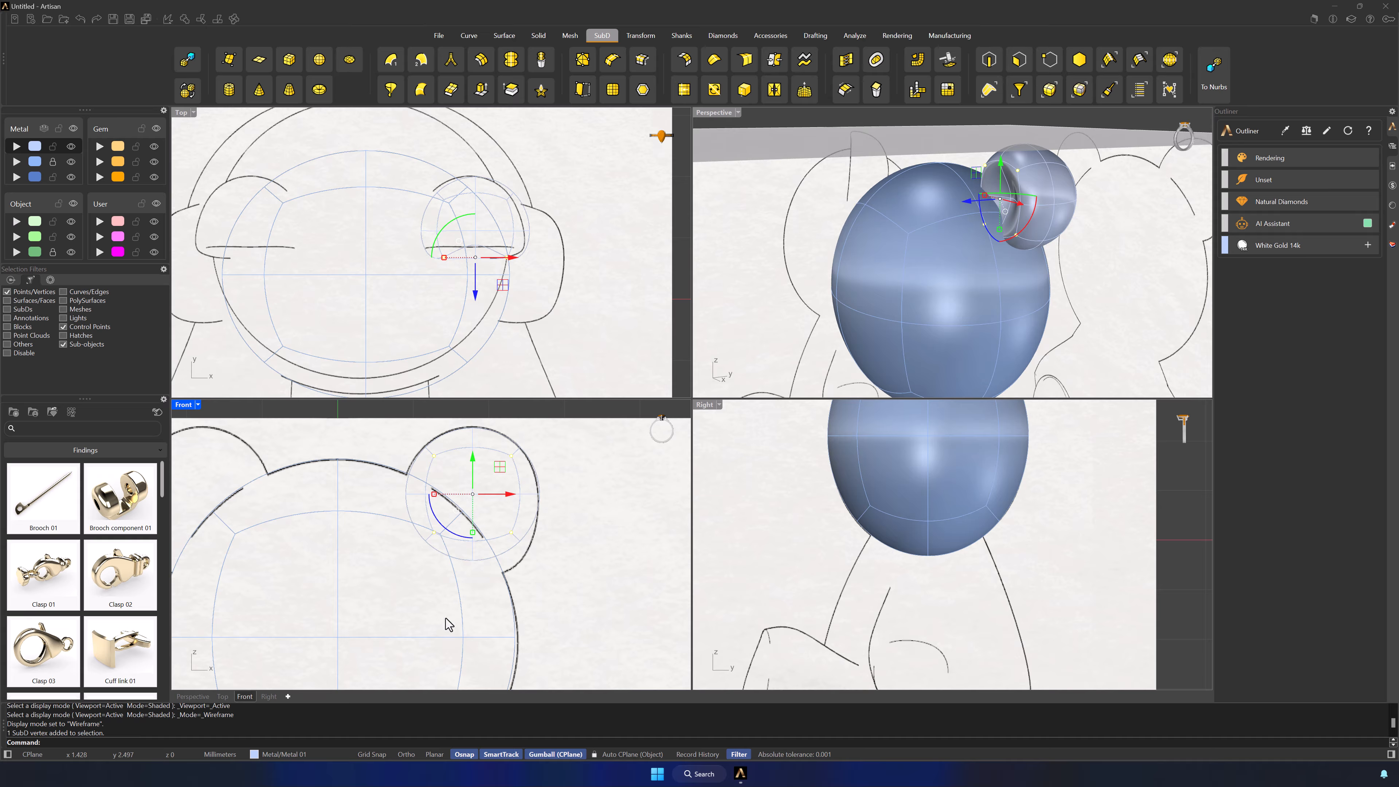
pyautogui.click(459, 676)
pyautogui.moveTo(1030, 287)
pyautogui.mouseDown(button='right')
pyautogui.moveTo(993, 271)
pyautogui.moveTo(1038, 261)
pyautogui.mouseUp(button='right')
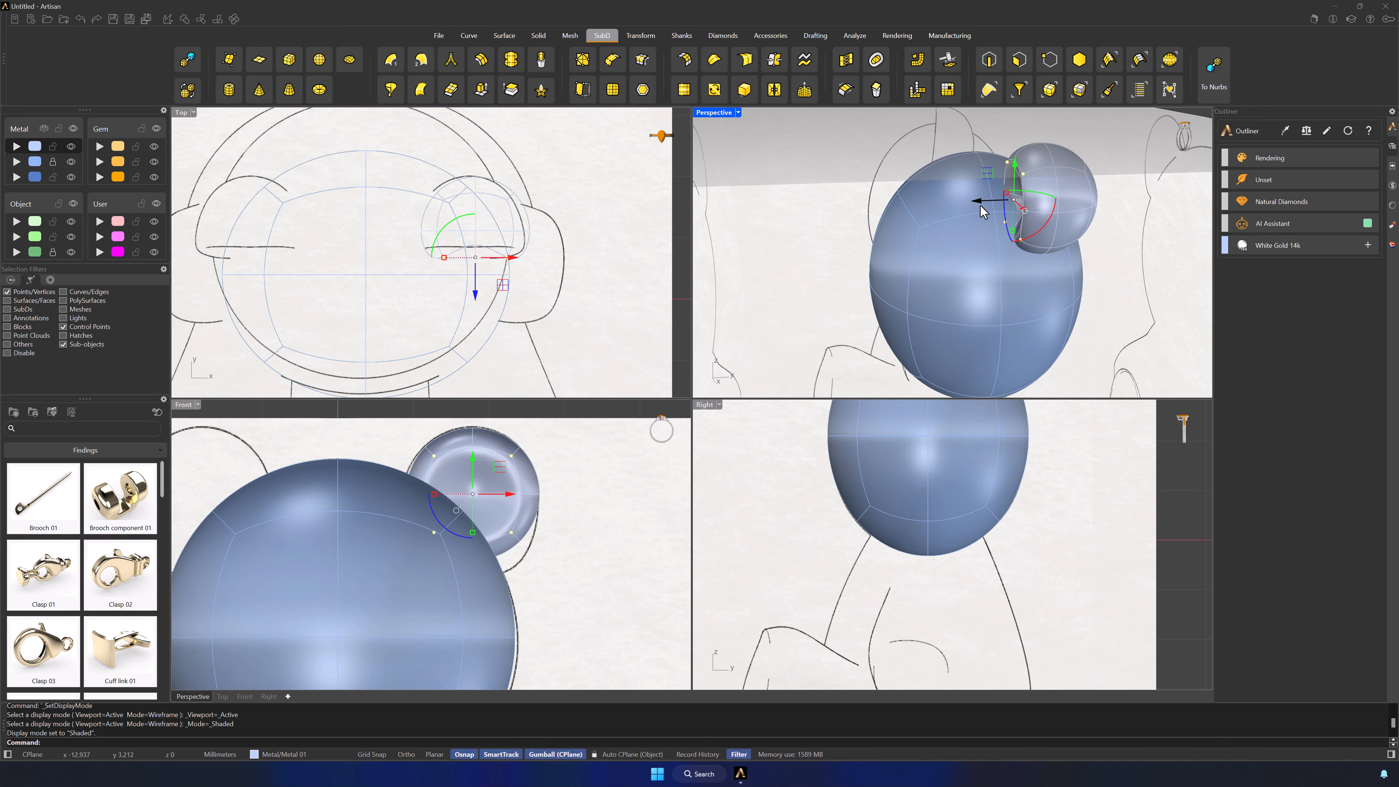
pyautogui.moveTo(981, 202); pyautogui.dragTo(1021, 206)
pyautogui.hotkey('ctrl', 'z')
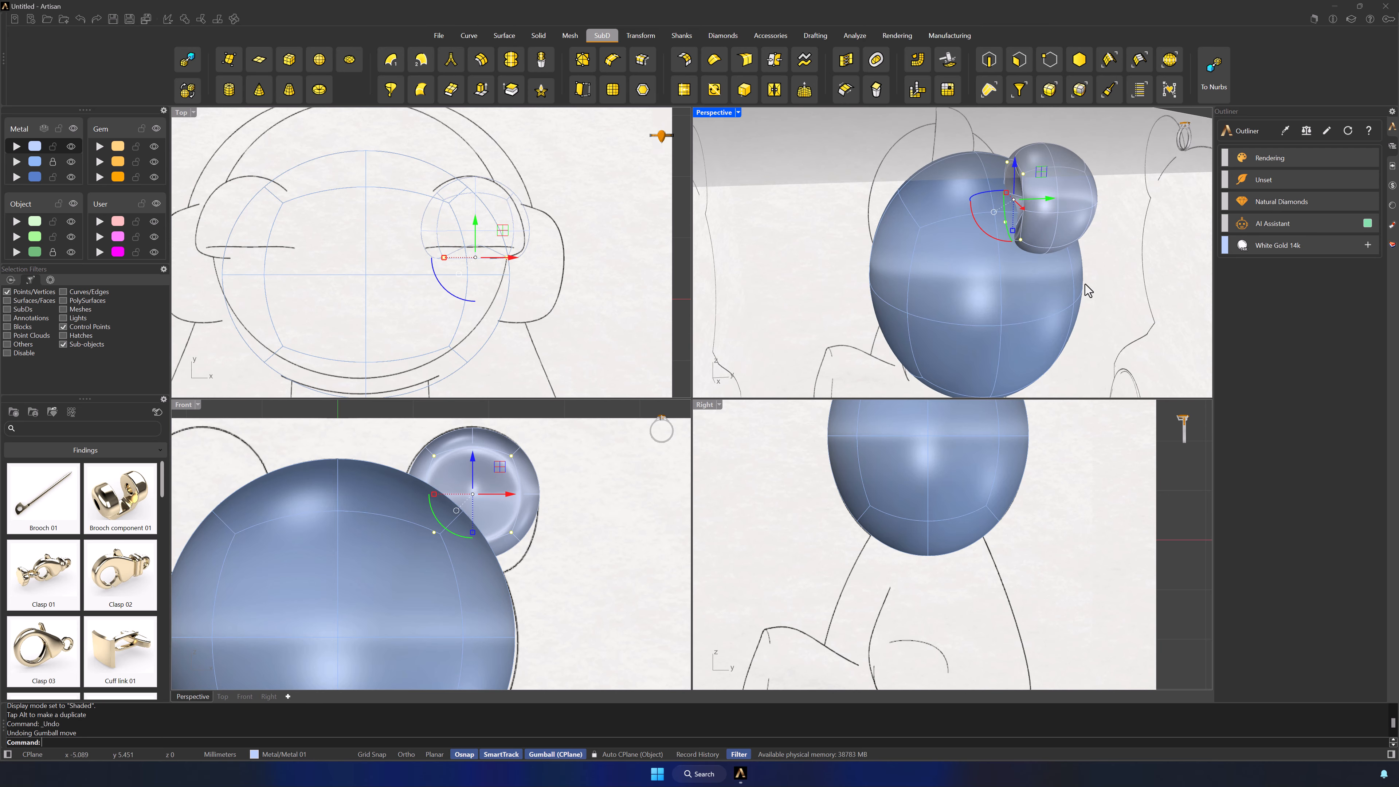
pyautogui.press('Escape')
# Step: Select the vertex at the centre of the ear's hollow and push it deeper with a larger Soft Transform radius
pyautogui.moveTo(1083, 288); pyautogui.dragTo(1126, 295, button='right')
pyautogui.scroll(4, 1007, 183)
pyautogui.click(999, 179)
pyautogui.click(877, 89)
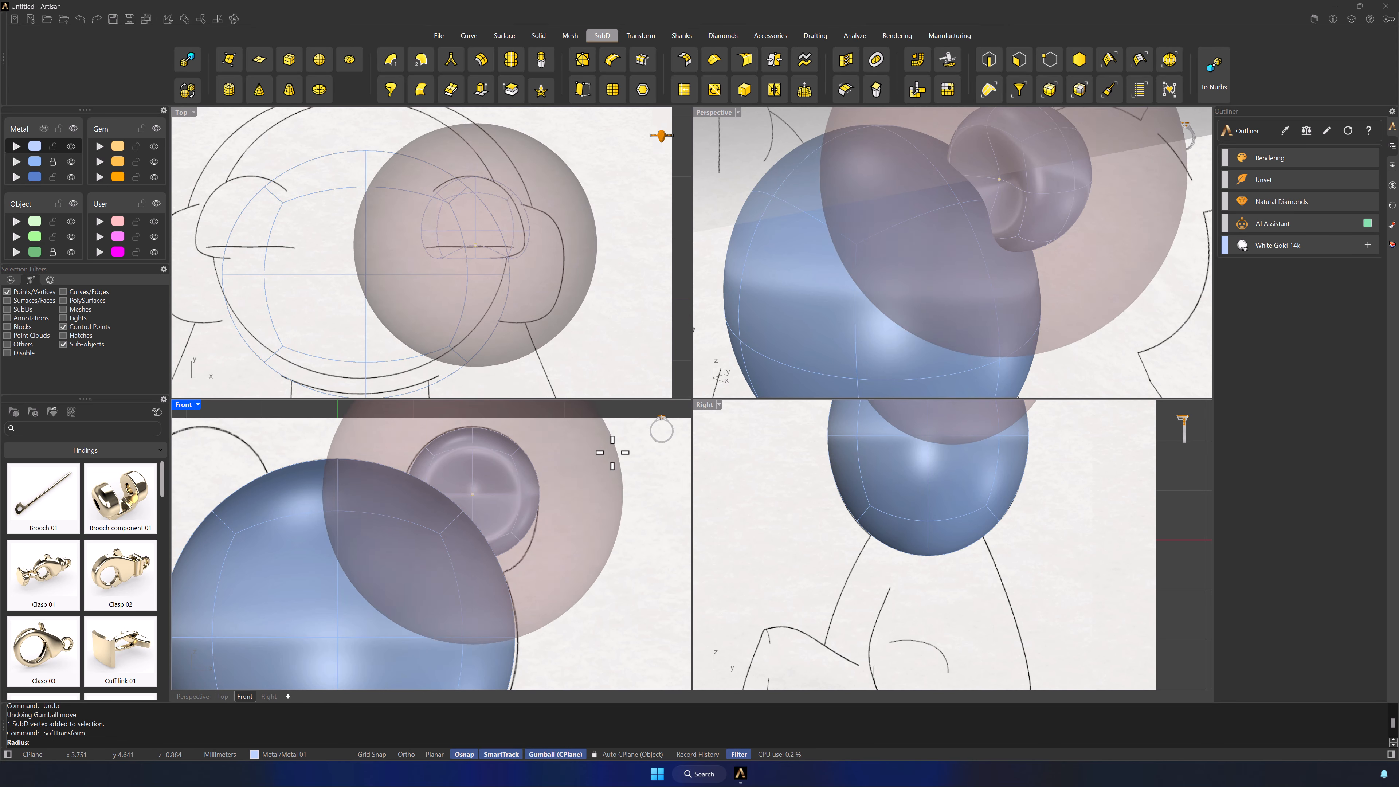
pyautogui.moveTo(973, 184); pyautogui.dragTo(1023, 177)
pyautogui.press('Escape')
# Step: Restrict the selection to vertices and move the ear's back centre vertex forward to flatten its back
pyautogui.moveTo(1066, 205); pyautogui.dragTo(1075, 244, button='right')
pyautogui.click(982, 64)
pyautogui.doubleClick(1076, 246)
pyautogui.moveTo(1066, 242)
pyautogui.mouseDown()
pyautogui.moveTo(1038, 245)
pyautogui.moveTo(1055, 252)
pyautogui.moveTo(1069, 234)
pyautogui.moveTo(1046, 238)
pyautogui.mouseUp()
pyautogui.click(1118, 313)
# Step: Filter the selection to edges, select the edge loop around the ear's middle, and insert a parallel loop nearer its front
pyautogui.moveTo(1119, 313); pyautogui.dragTo(1142, 329, button='right')
pyautogui.moveTo(992, 248); pyautogui.dragTo(994, 270, button='right')
pyautogui.click(1016, 63)
pyautogui.doubleClick(1042, 222)
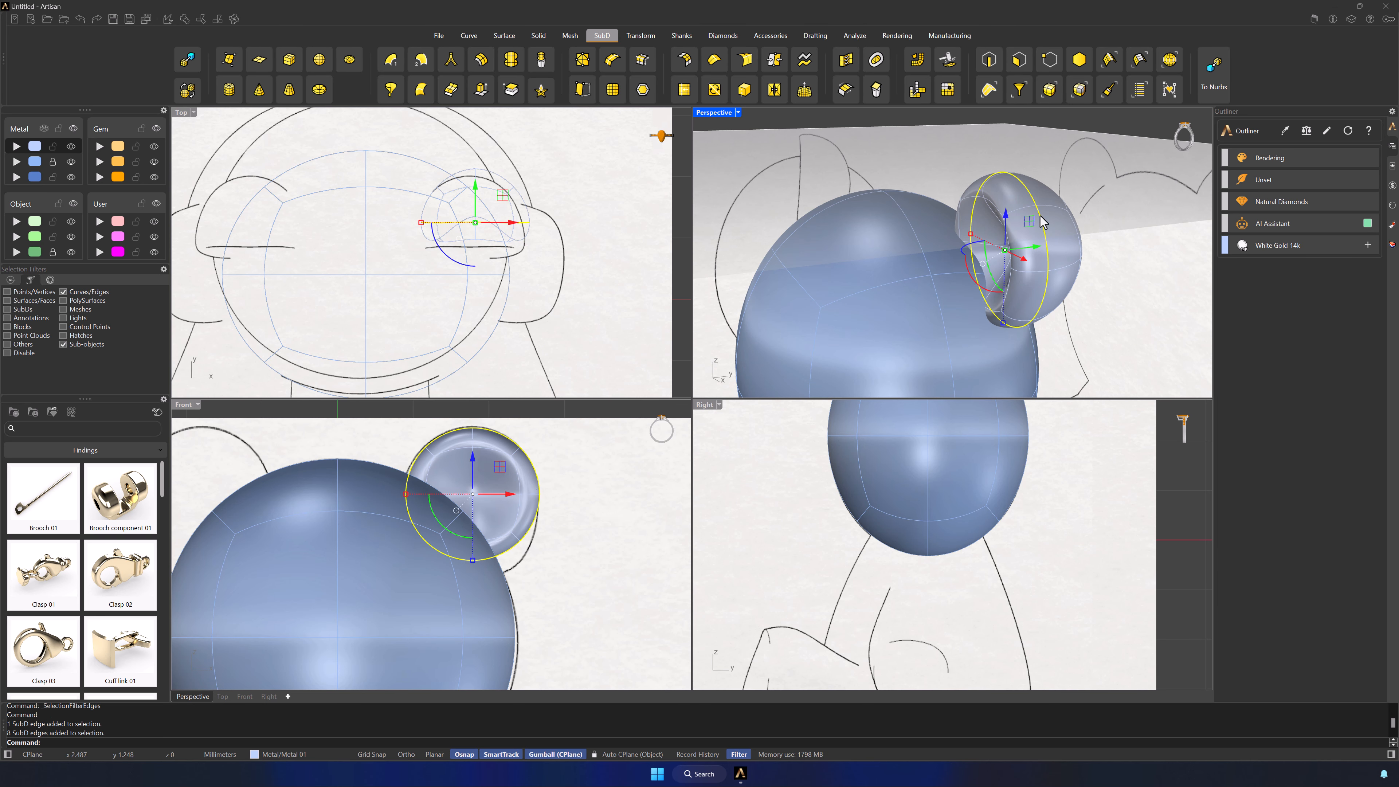
pyautogui.click(607, 63)
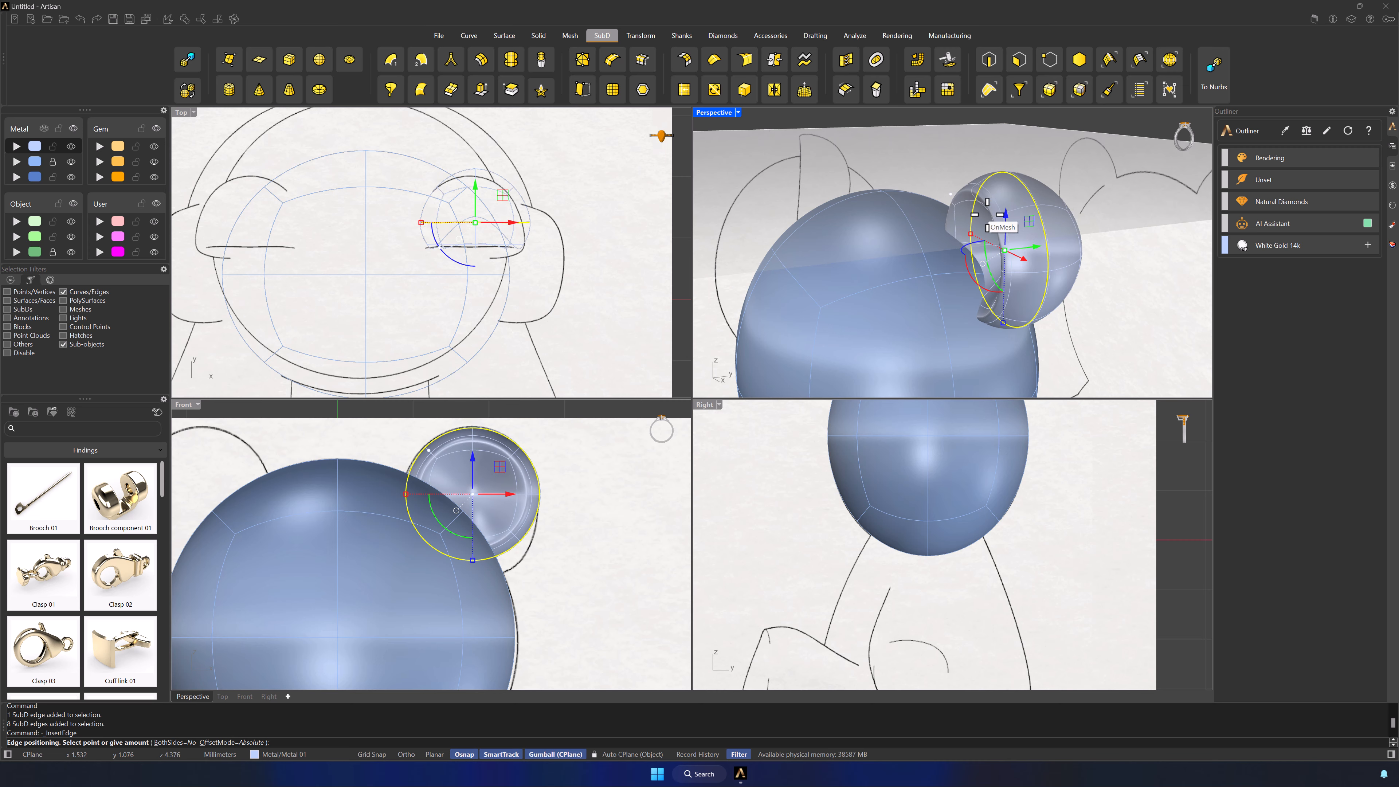
pyautogui.click(1010, 208)
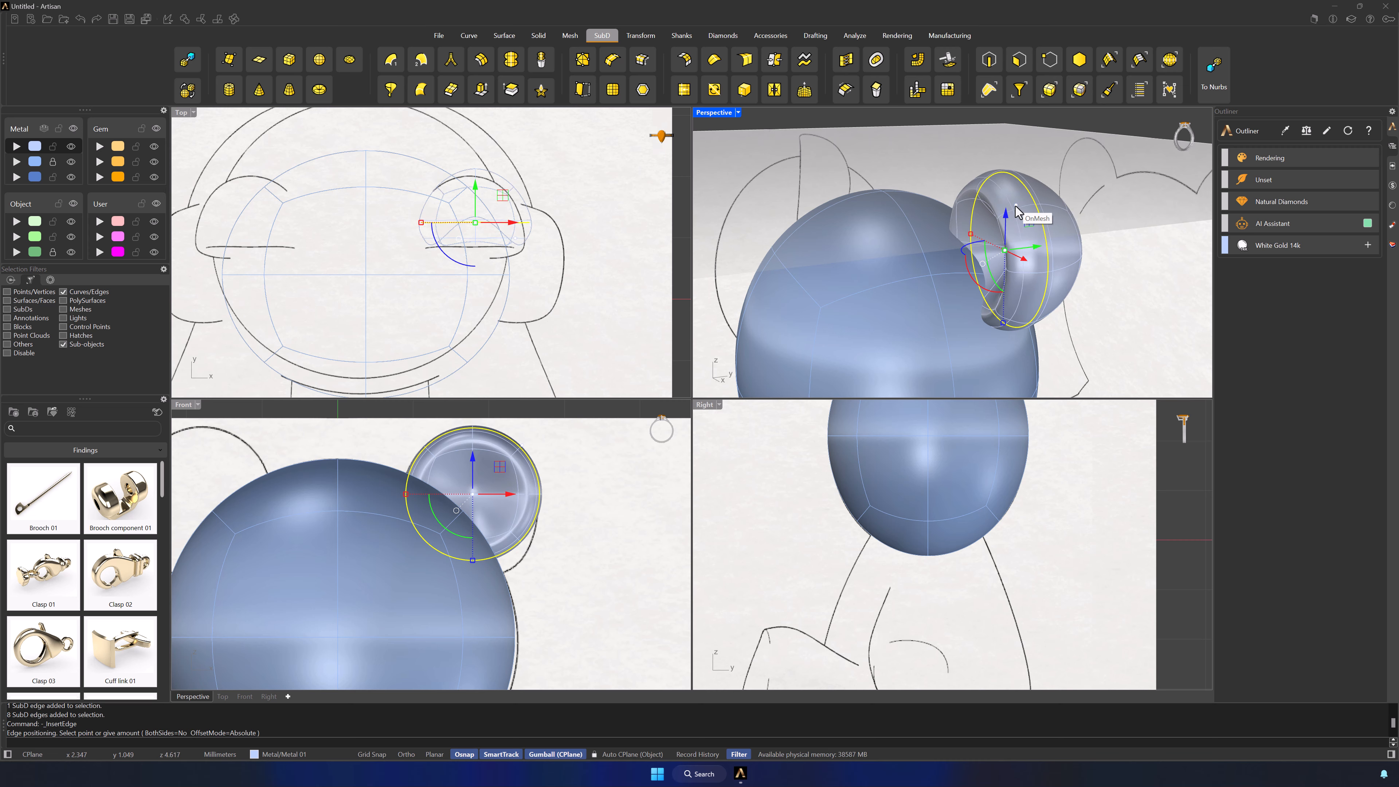
pyautogui.moveTo(1024, 264)
pyautogui.mouseDown(button='right')
pyautogui.moveTo(1071, 375)
pyautogui.moveTo(1074, 357)
pyautogui.mouseUp(button='right')
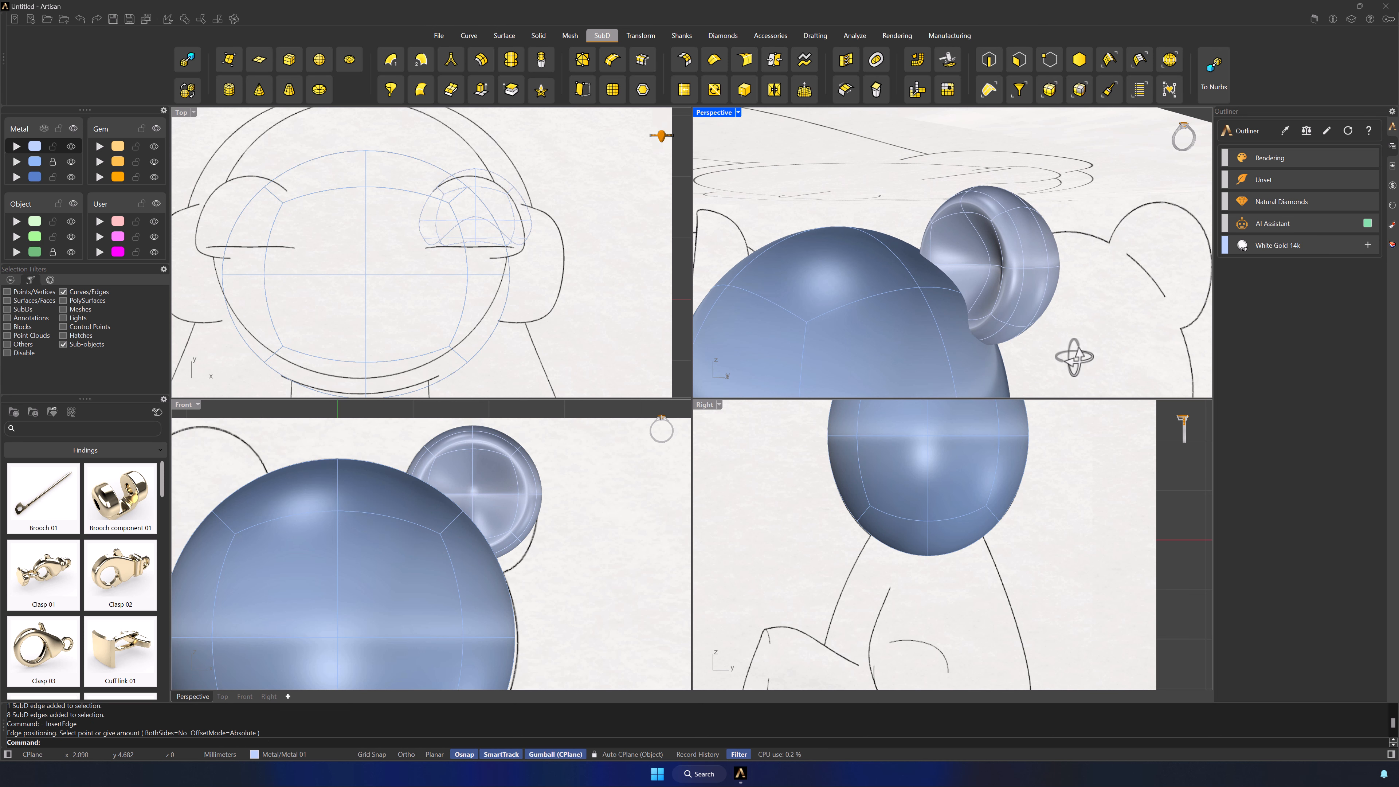
# Step: Try to enlarge the ear's front edge loop with Soft Transform, and undo the change
pyautogui.doubleClick(1019, 294)
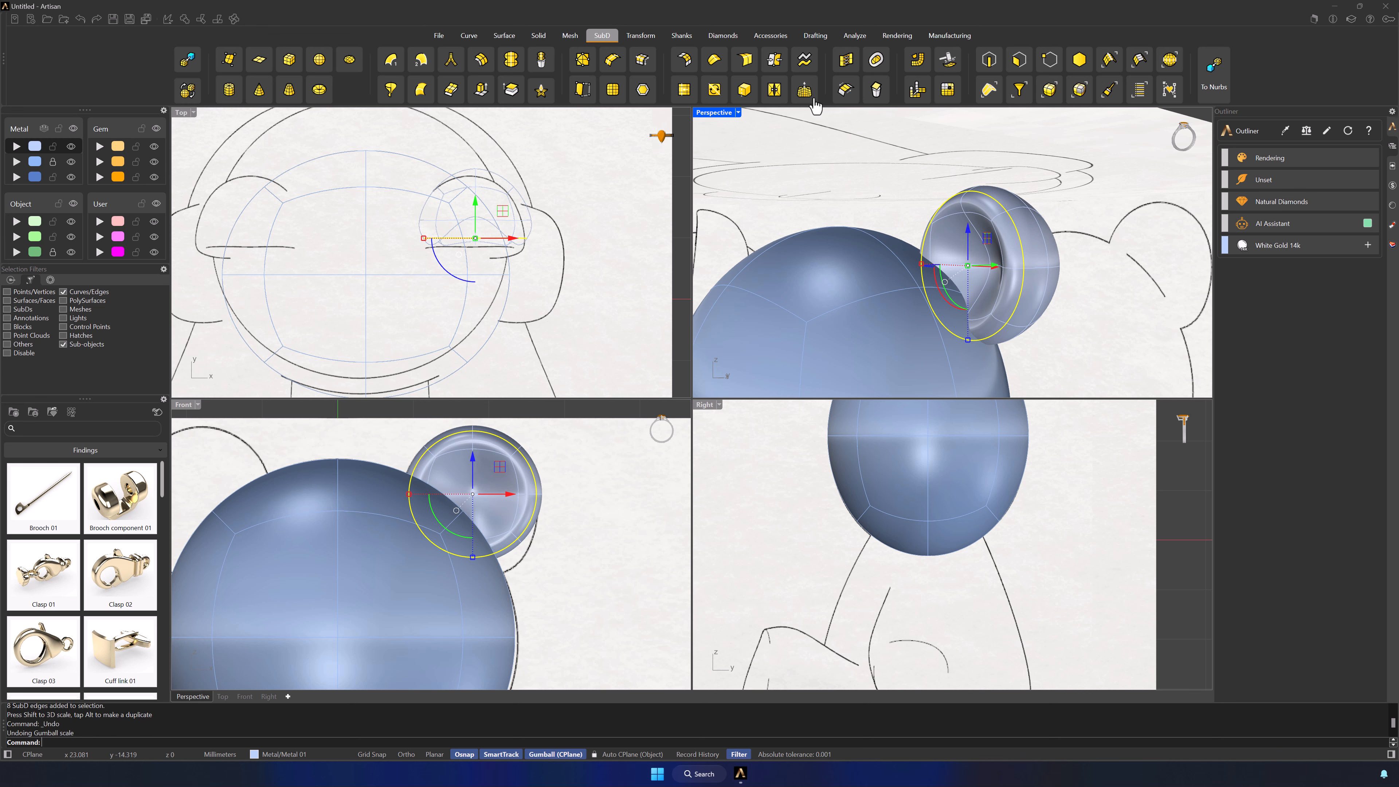
pyautogui.click(805, 89)
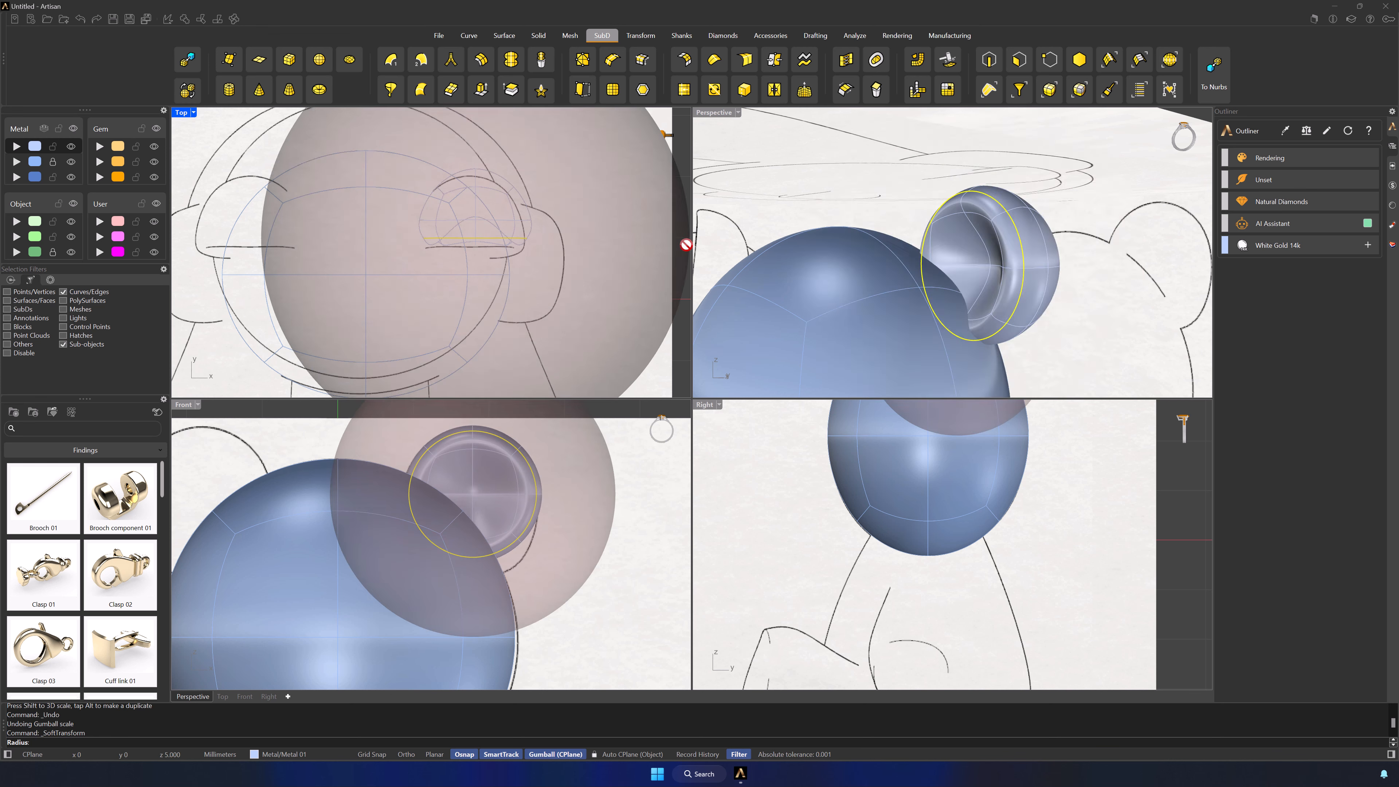
pyautogui.click(491, 473)
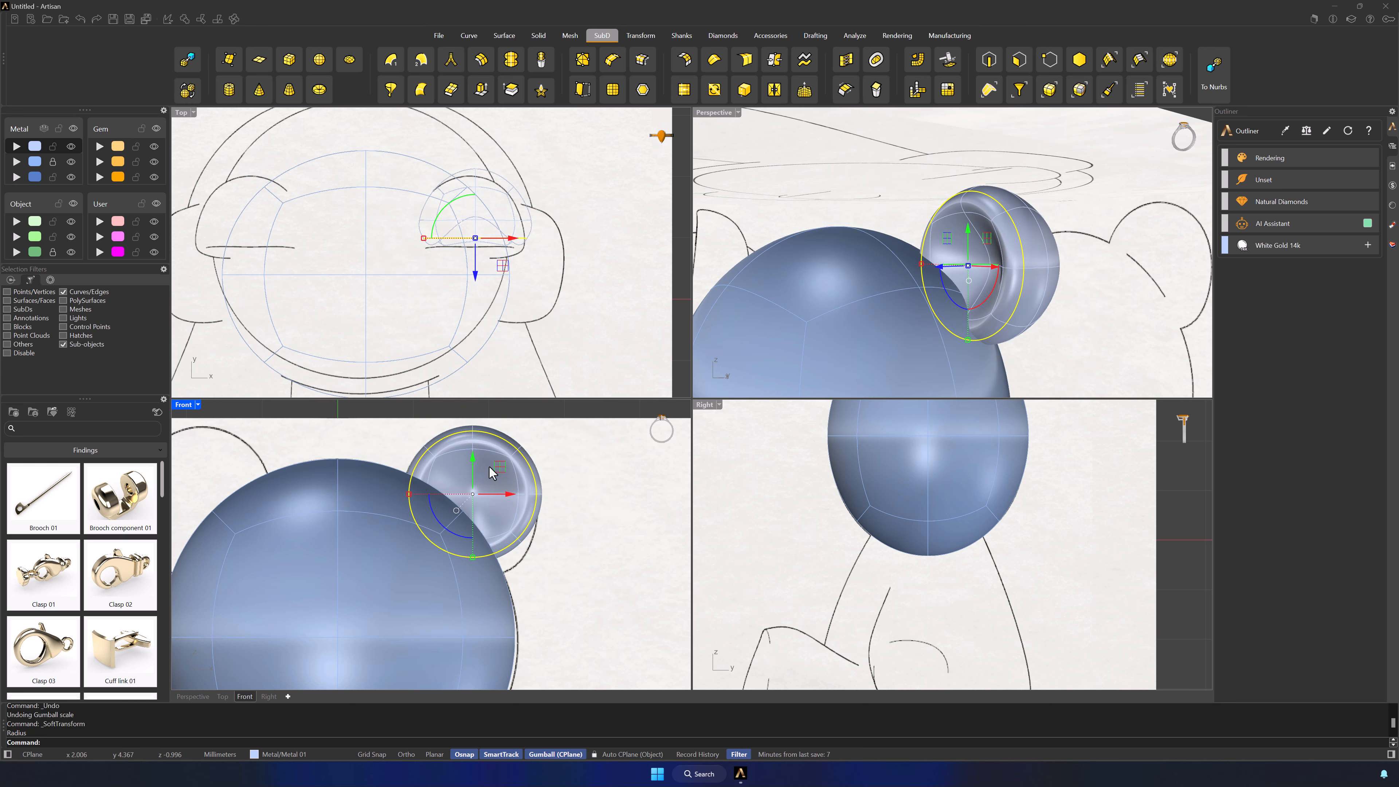
pyautogui.moveTo(922, 266); pyautogui.dragTo(915, 264)
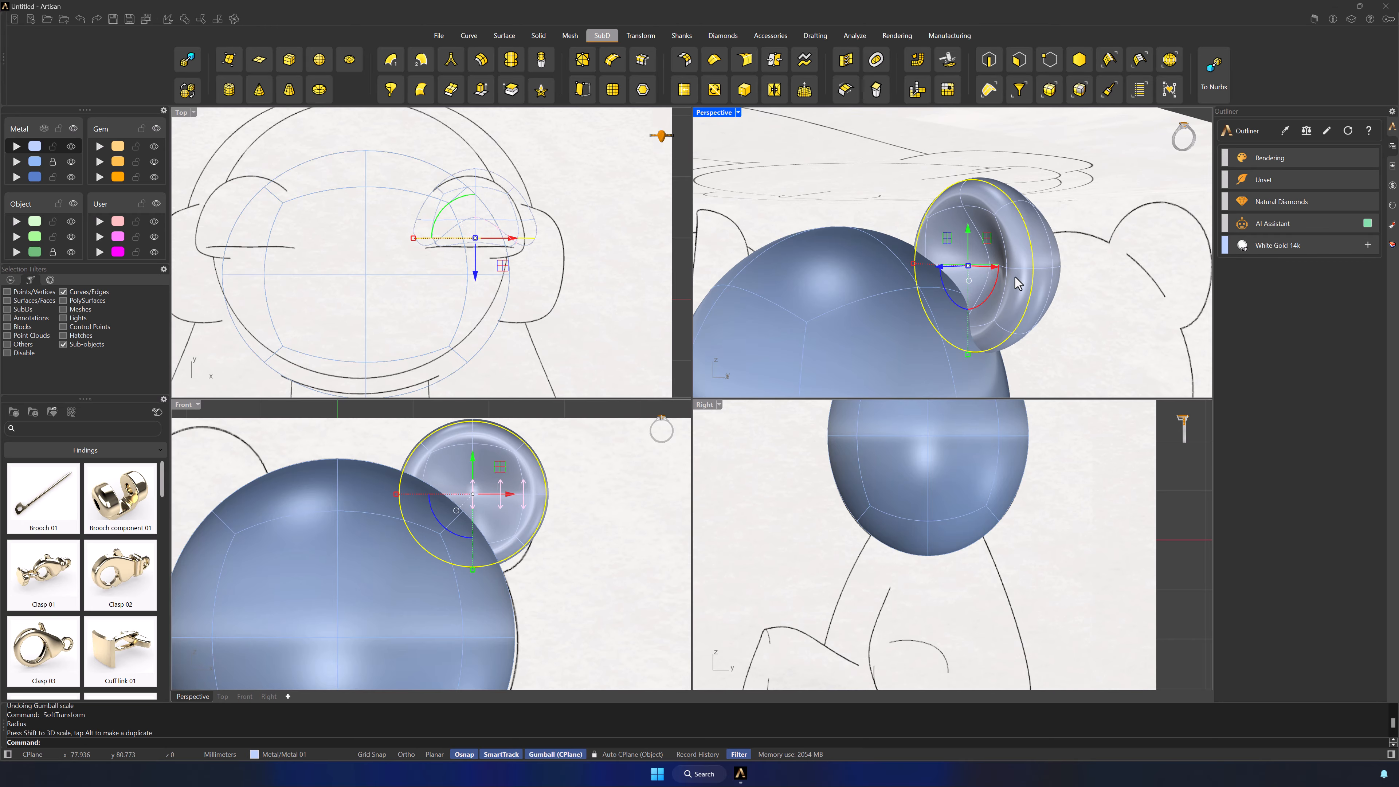
pyautogui.moveTo(1015, 285); pyautogui.dragTo(999, 274, button='right')
pyautogui.moveTo(956, 258); pyautogui.dragTo(1066, 310)
pyautogui.hotkey('ctrl', 'z')
pyautogui.hotkey('ctrl', 'z')
pyautogui.click(1094, 323)
# Step: Filter the selection to faces, select the four faces on the ear's back, and move them slightly forward to flatten it
pyautogui.moveTo(1093, 323); pyautogui.dragTo(931, 319, button='right')
pyautogui.press('F3')
pyautogui.keyDown('shift'); pyautogui.click(1022, 320); pyautogui.keyUp('shift')
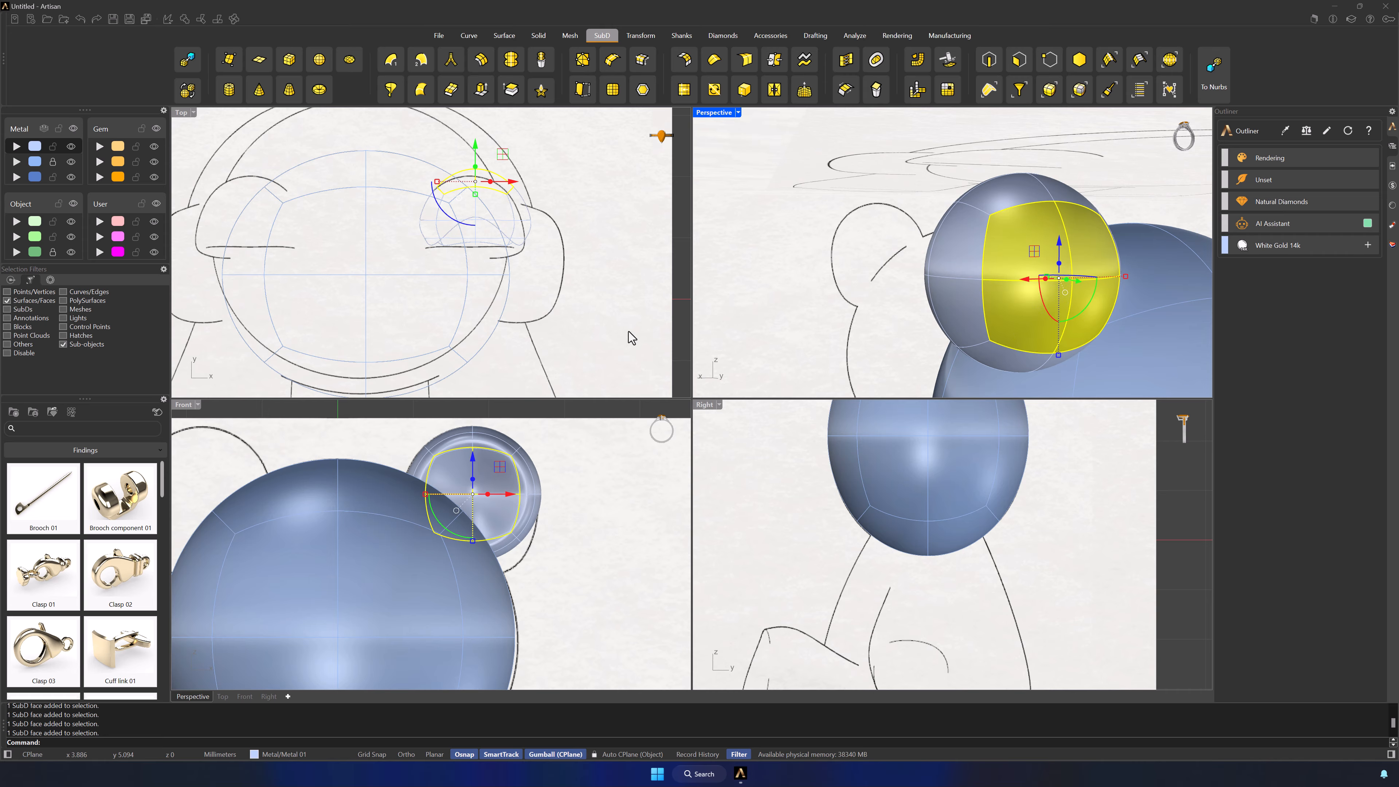
pyautogui.moveTo(475, 147); pyautogui.dragTo(471, 154)
pyautogui.click(733, 329)
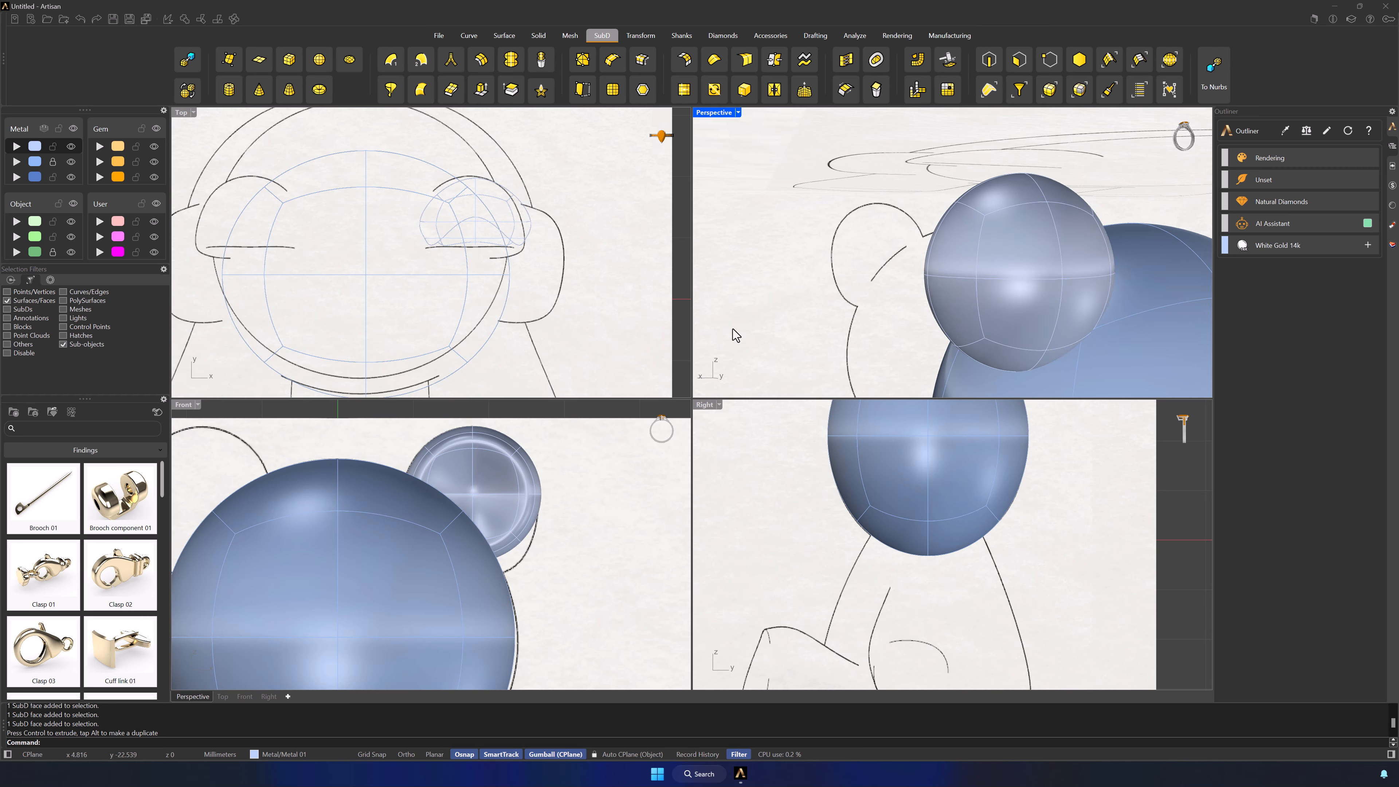
# Step: Clear the selection filter and move the whole ear slightly inward toward the middle of the head
pyautogui.moveTo(733, 329); pyautogui.dragTo(1049, 313, button='right')
pyautogui.click(1075, 61)
pyautogui.click(1005, 204)
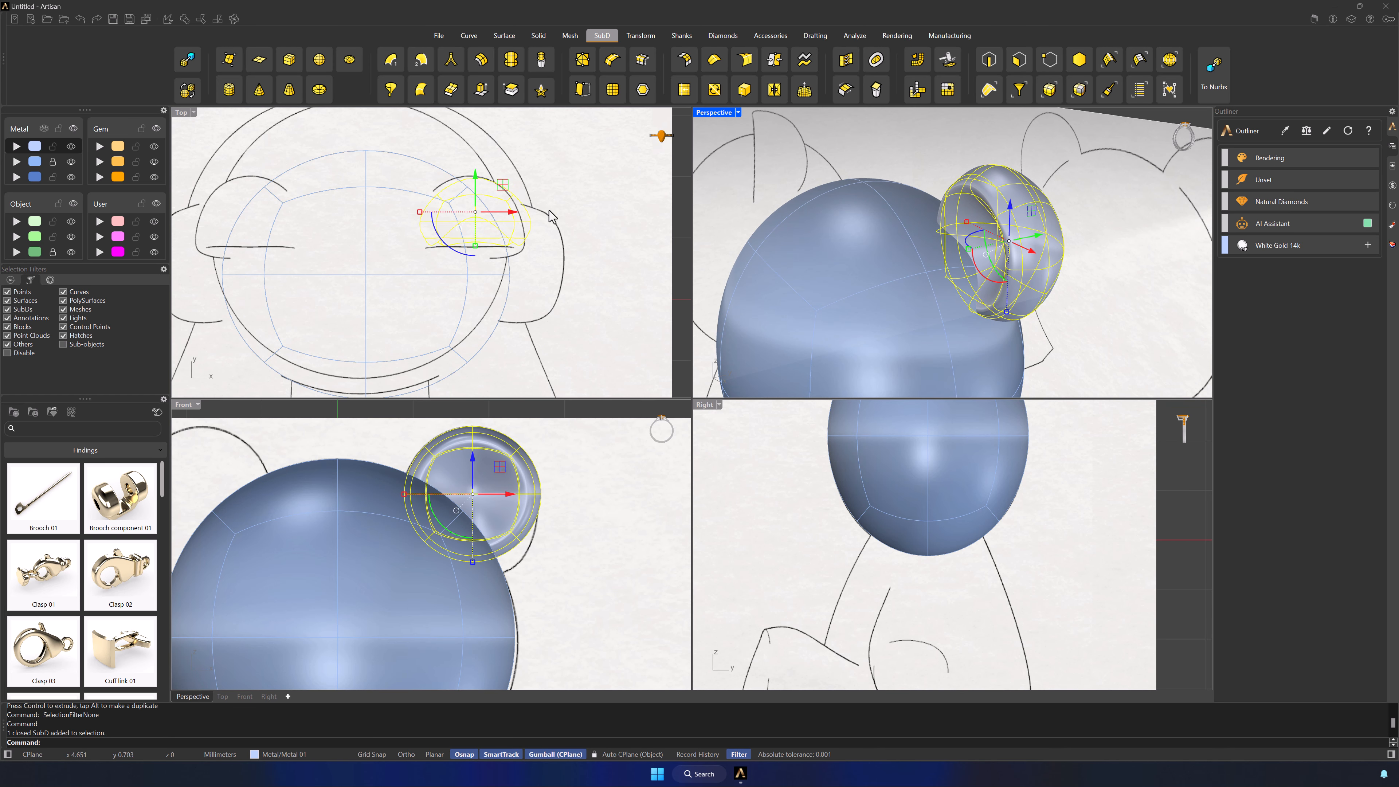
pyautogui.moveTo(515, 212); pyautogui.dragTo(506, 212)
pyautogui.click(594, 287)
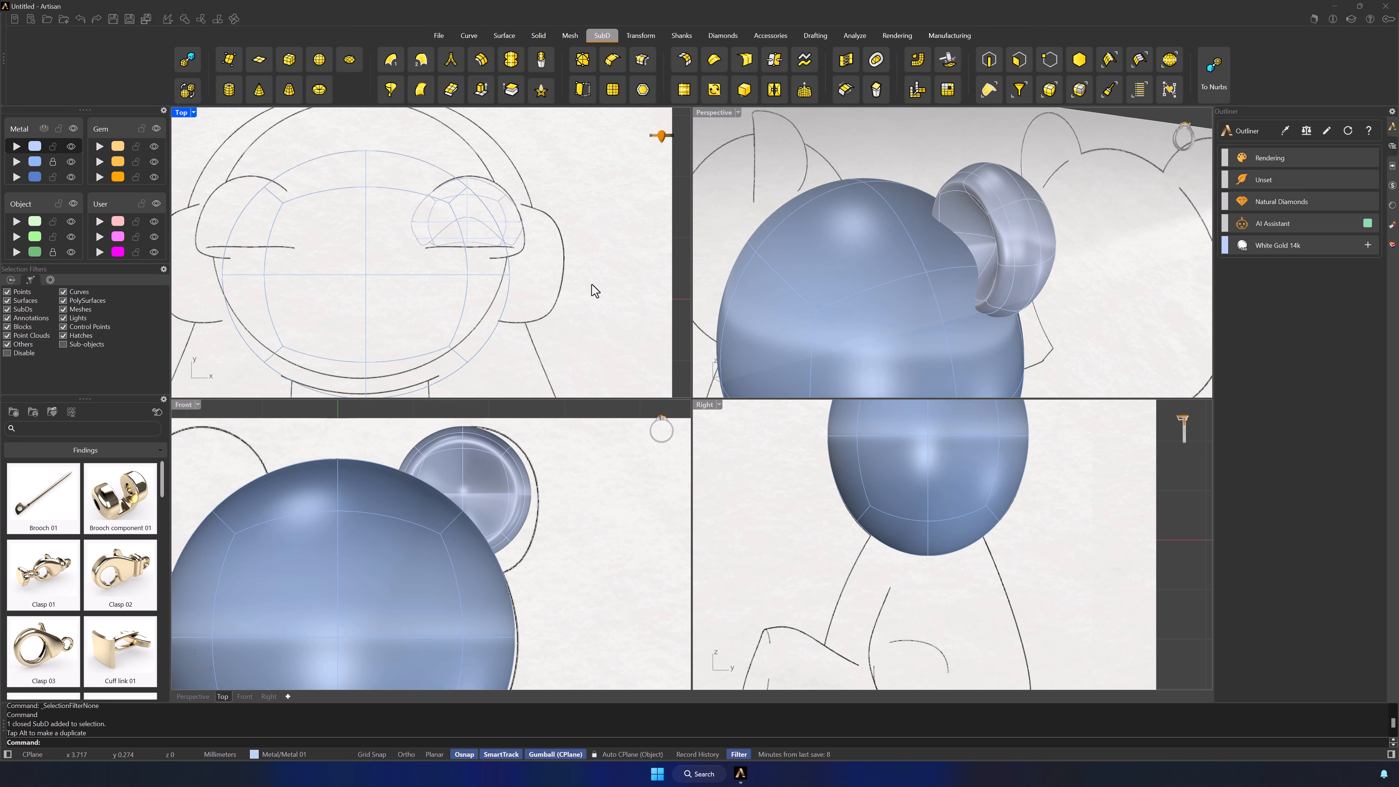
# Step: Filter the selection to faces, select the four faces lining the ear's hollow, and move them to reshape the hollow
pyautogui.click(1021, 65)
pyautogui.click(963, 214)
pyautogui.moveTo(1015, 251); pyautogui.dragTo(1079, 247, button='right')
pyautogui.keyDown('shift'); pyautogui.click(952, 235); pyautogui.keyUp('shift')
pyautogui.keyDown('shift'); pyautogui.click(957, 261); pyautogui.keyUp('shift')
pyautogui.keyDown('shift'); pyautogui.click(912, 254); pyautogui.keyUp('shift')
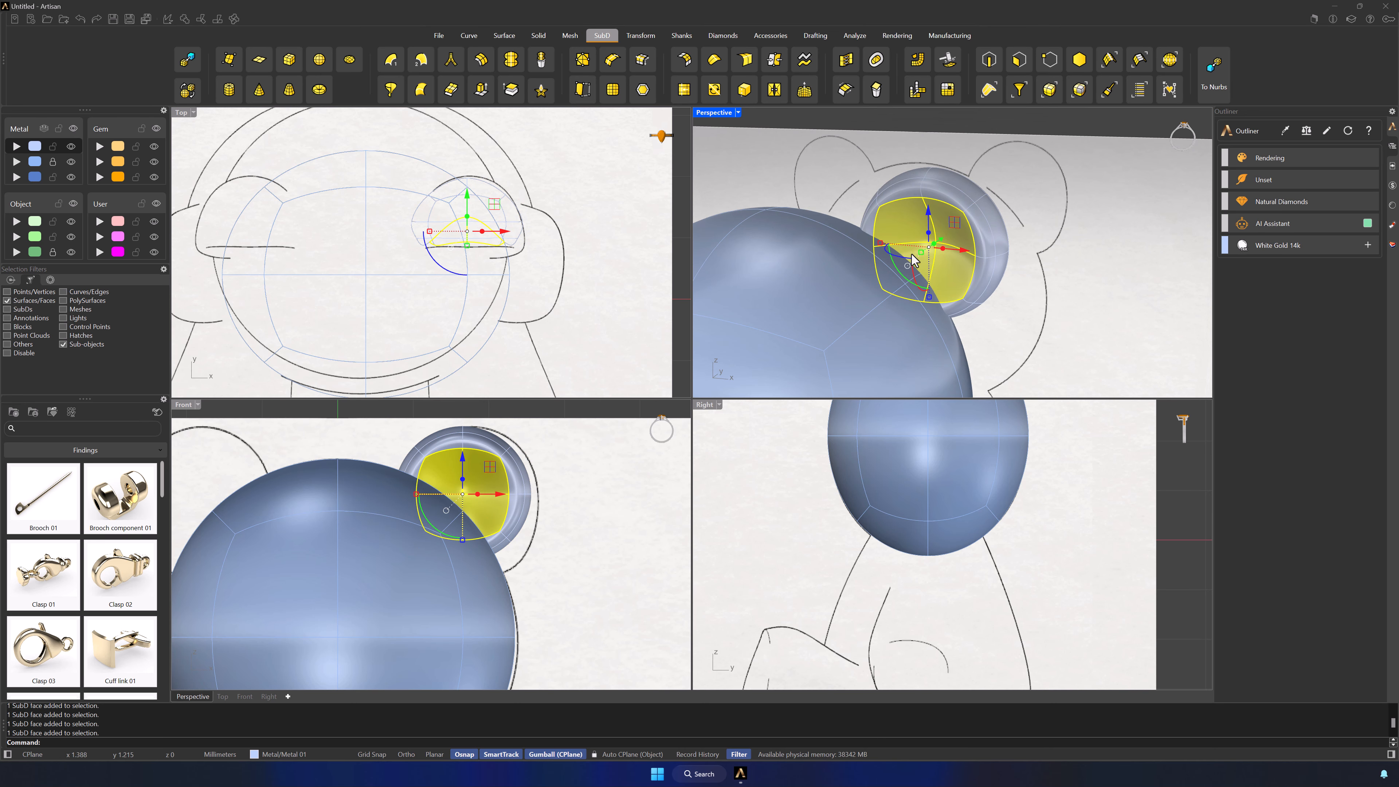
pyautogui.moveTo(467, 190); pyautogui.dragTo(421, 243)
pyautogui.press('Escape')
# Step: Select four faces along the ear rim's lower outer side and move them outward with Soft Transform to meet the front sketch
pyautogui.moveTo(854, 346); pyautogui.dragTo(972, 374, button='right')
pyautogui.click(1019, 59)
pyautogui.scroll(2, 971, 370)
pyautogui.click(958, 317)
pyautogui.keyDown('shift'); pyautogui.click(975, 287); pyautogui.keyUp('shift')
pyautogui.keyDown('shift'); pyautogui.click(991, 292); pyautogui.keyUp('shift')
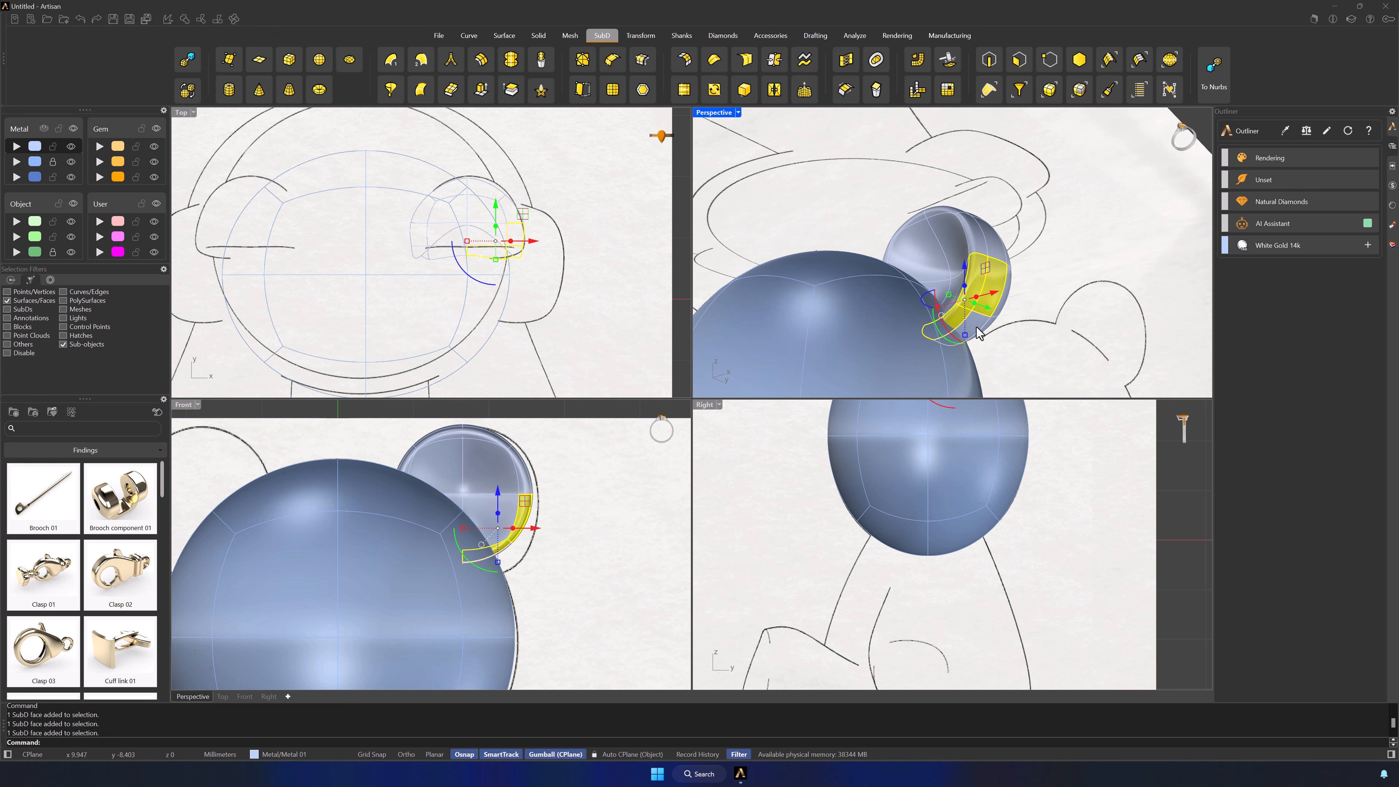
pyautogui.keyDown('shift'); pyautogui.click(975, 326); pyautogui.keyUp('shift')
pyautogui.click(804, 94)
pyautogui.click(605, 478)
pyautogui.moveTo(526, 502); pyautogui.dragTo(532, 520)
pyautogui.click(583, 476)
# Step: Move the ear's upper outer face up and outward to follow the front sketch
pyautogui.click(503, 444)
pyautogui.moveTo(519, 409); pyautogui.dragTo(524, 404)
pyautogui.click(596, 421)
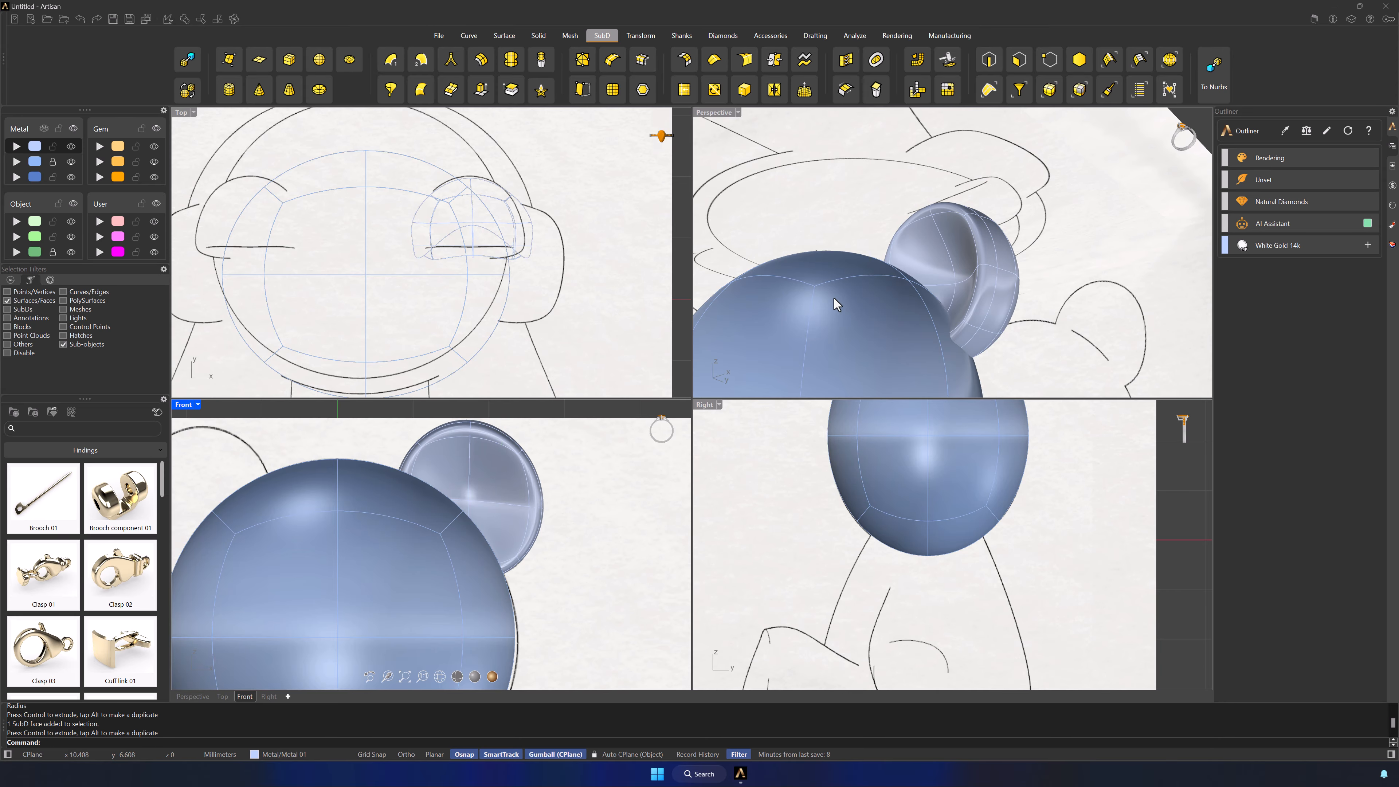
# Step: Clear the selection filter and mirror the finished ear to the head's other side across a vertical plane through the origin
pyautogui.scroll(-6, 570, 499)
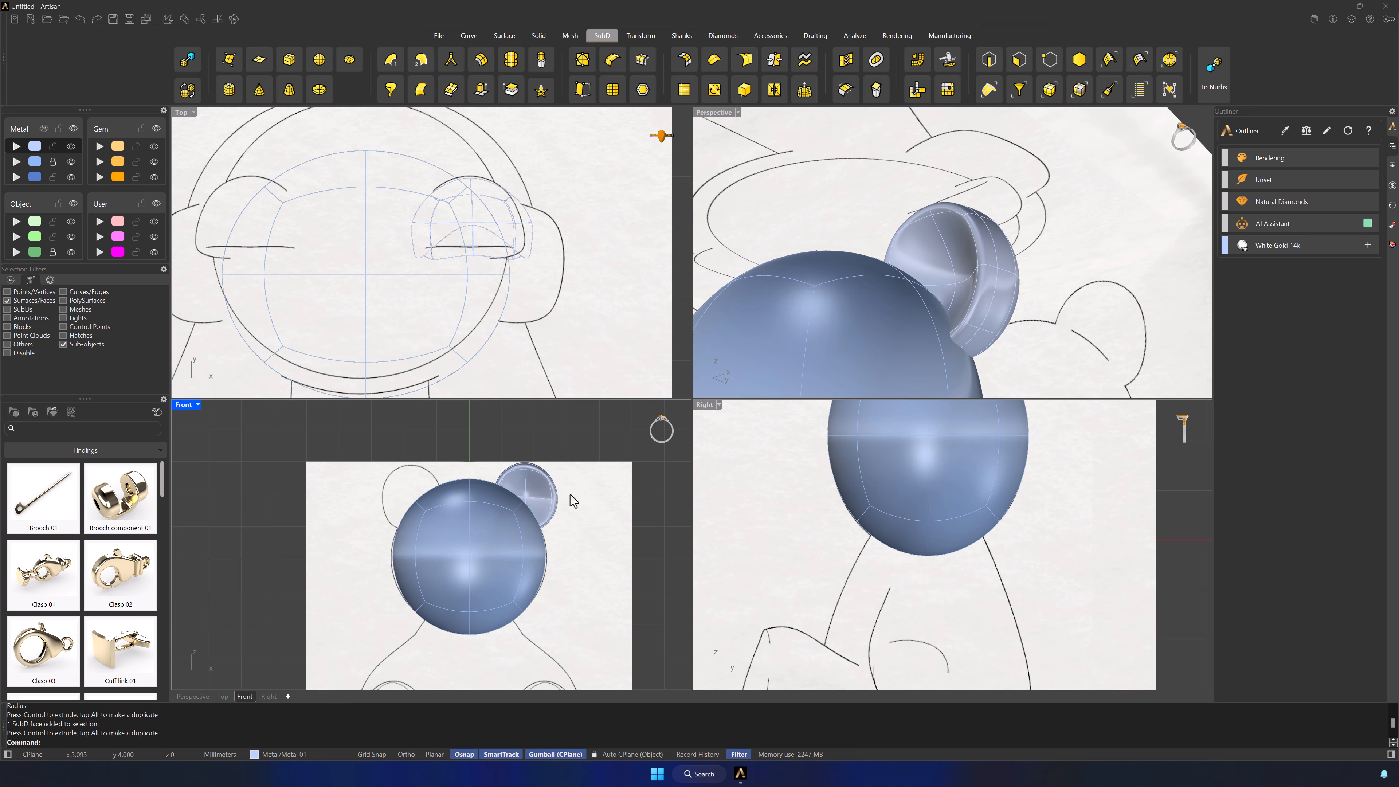
pyautogui.click(1080, 59)
pyautogui.click(537, 478)
pyautogui.moveTo(645, 485); pyautogui.dragTo(606, 467, button='right')
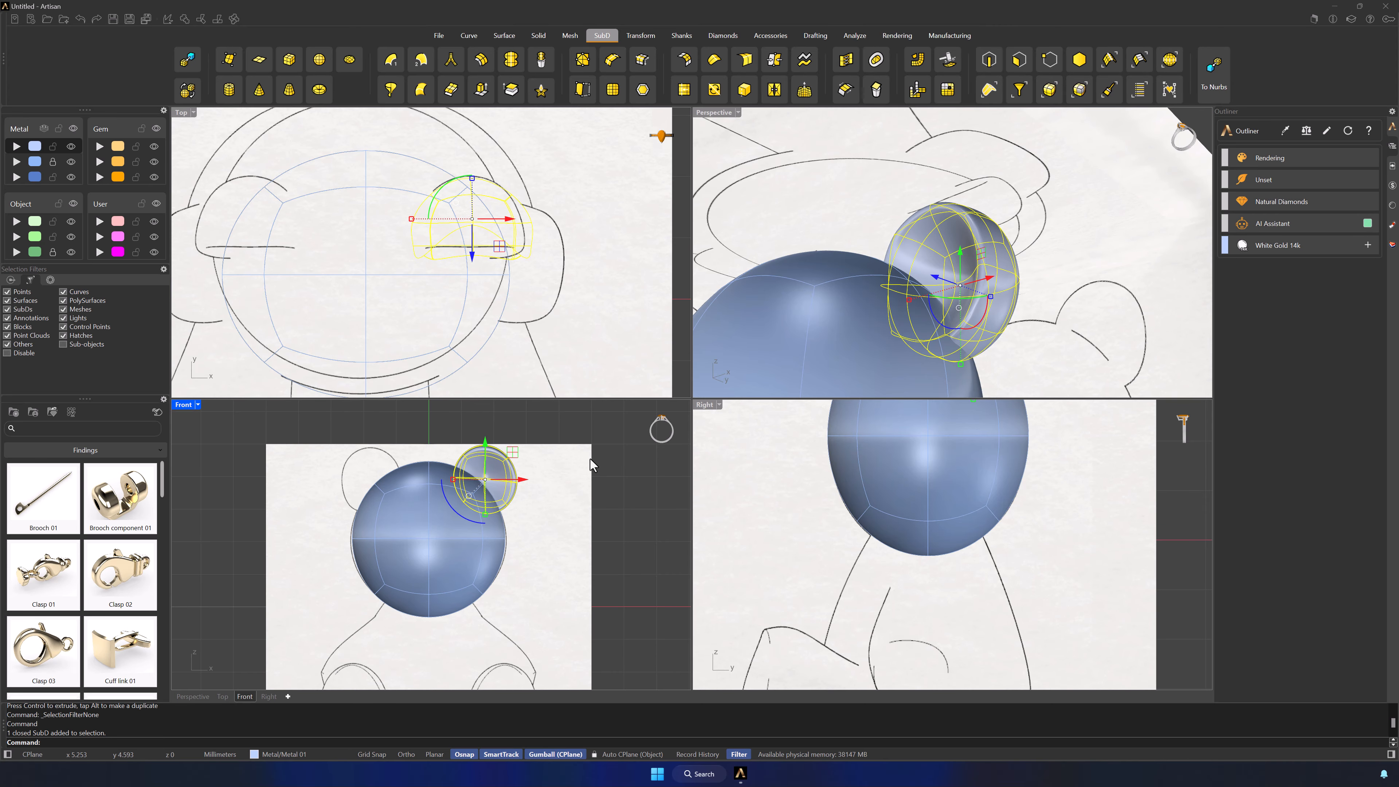
pyautogui.click(646, 44)
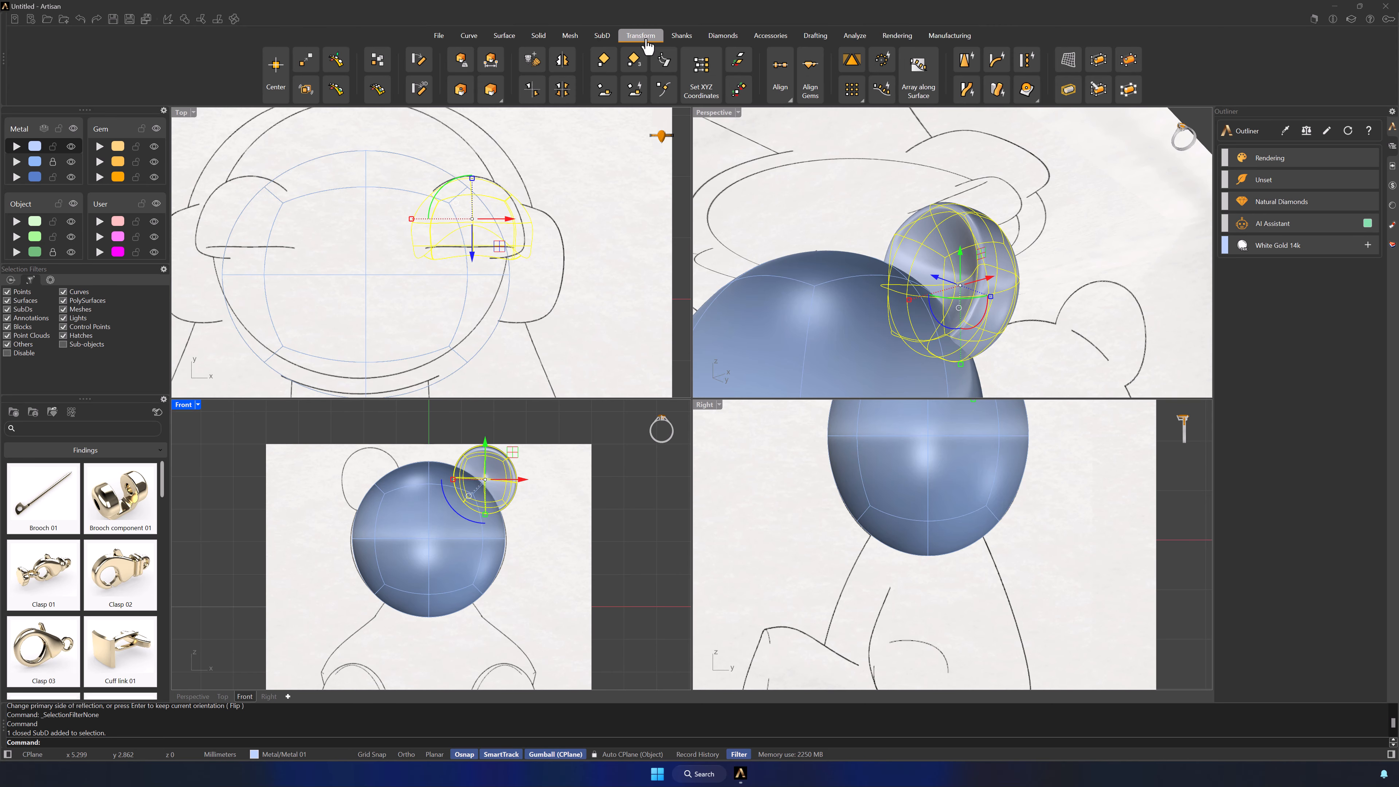
pyautogui.click(562, 60)
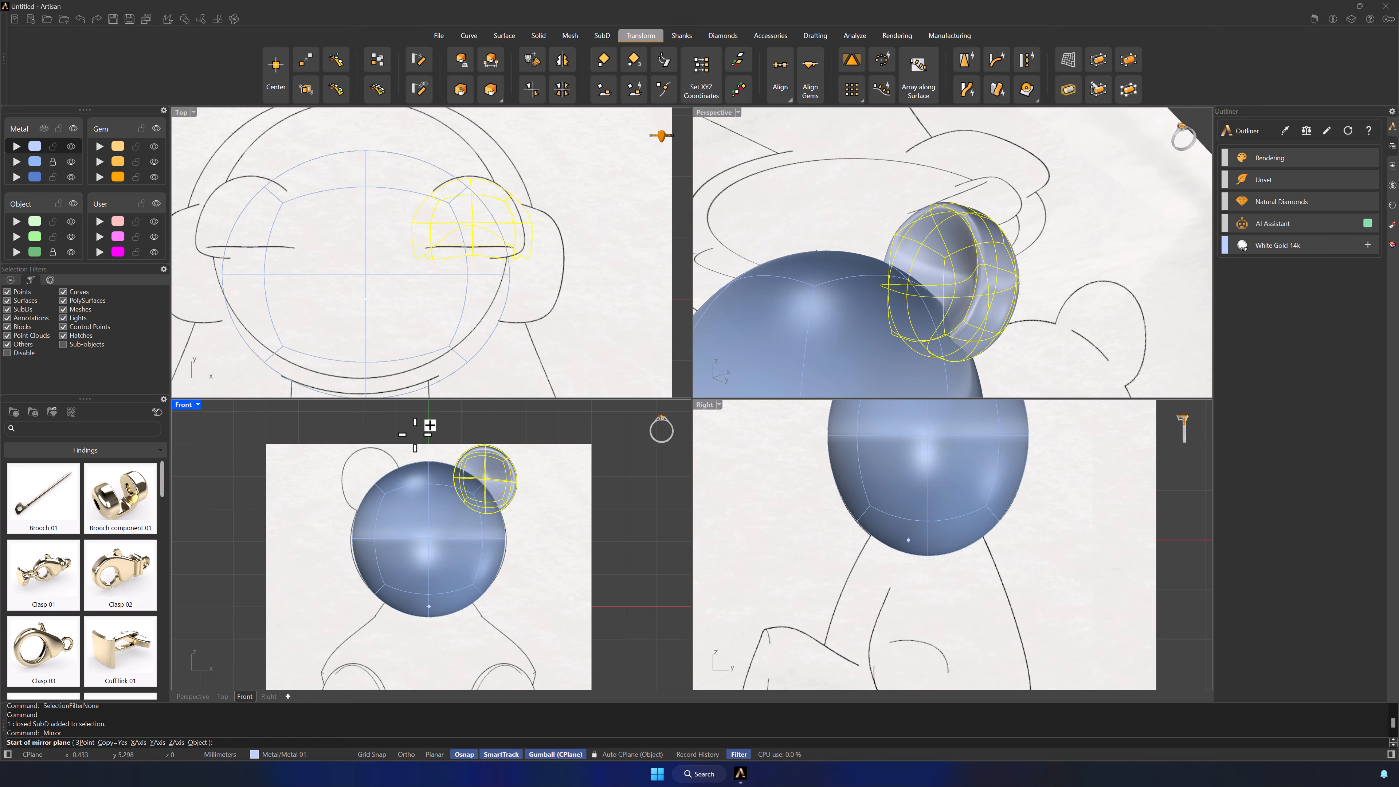
pyautogui.write('0')
pyautogui.press('Return')
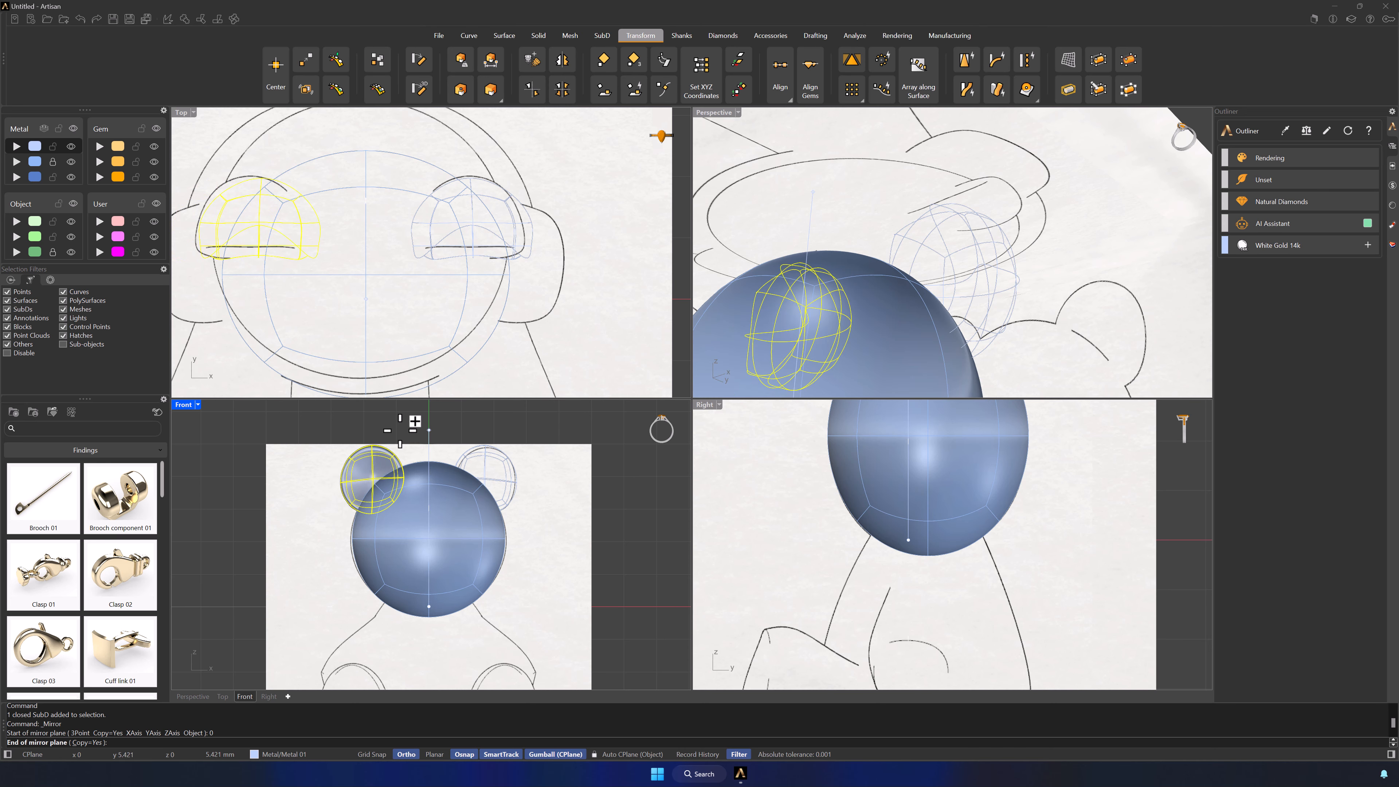
pyautogui.press('F8')
pyautogui.click(416, 420)
pyautogui.press('Escape')
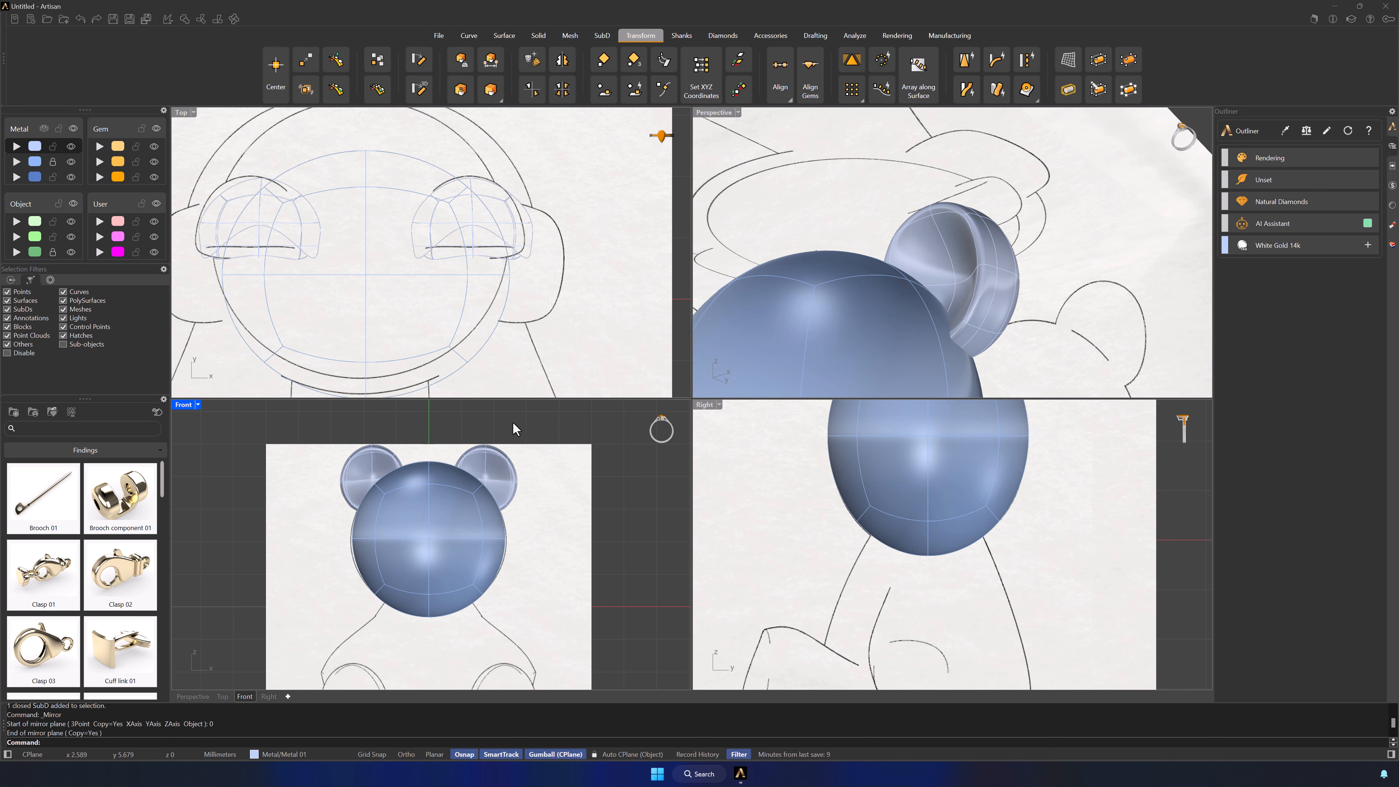
# Step: Clear the selection filter, select both ears, and assign them to the Metal 03 layer
pyautogui.moveTo(801, 324); pyautogui.dragTo(995, 301, button='right')
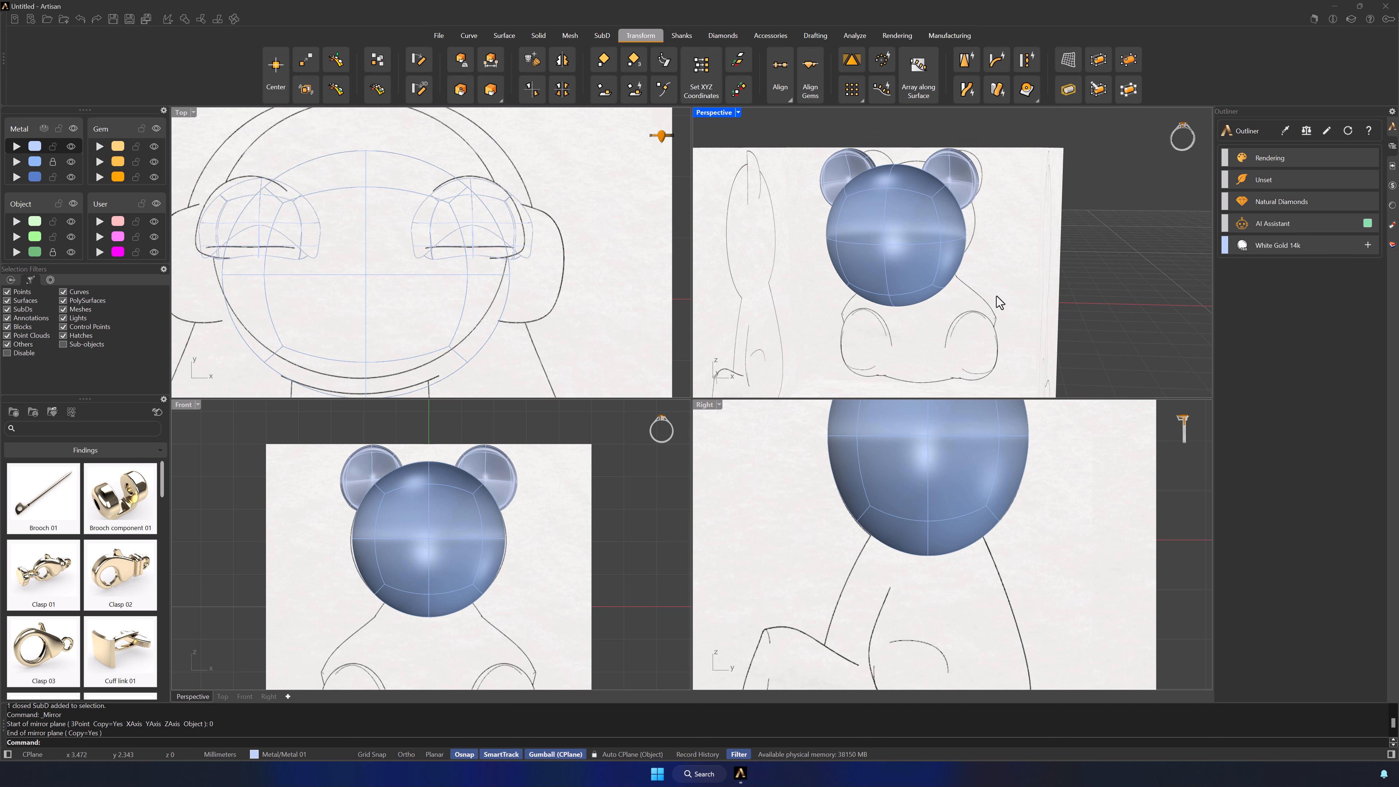
pyautogui.scroll(-2, 506, 655)
pyautogui.moveTo(506, 655); pyautogui.dragTo(496, 568, button='right')
pyautogui.scroll(-6, 515, 327)
pyautogui.moveTo(515, 327); pyautogui.dragTo(489, 258, button='right')
pyautogui.scroll(-6, 892, 570)
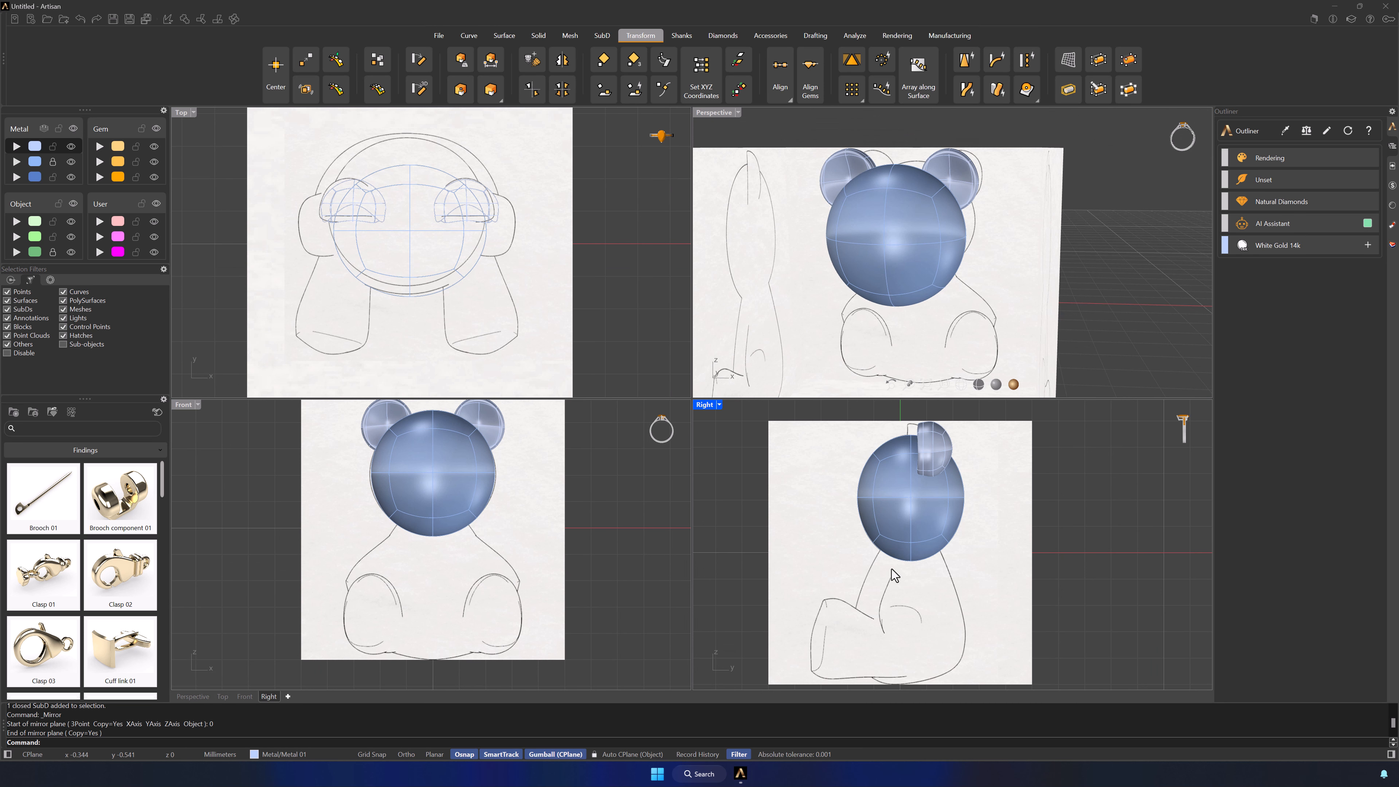
pyautogui.moveTo(893, 571); pyautogui.dragTo(867, 537, button='right')
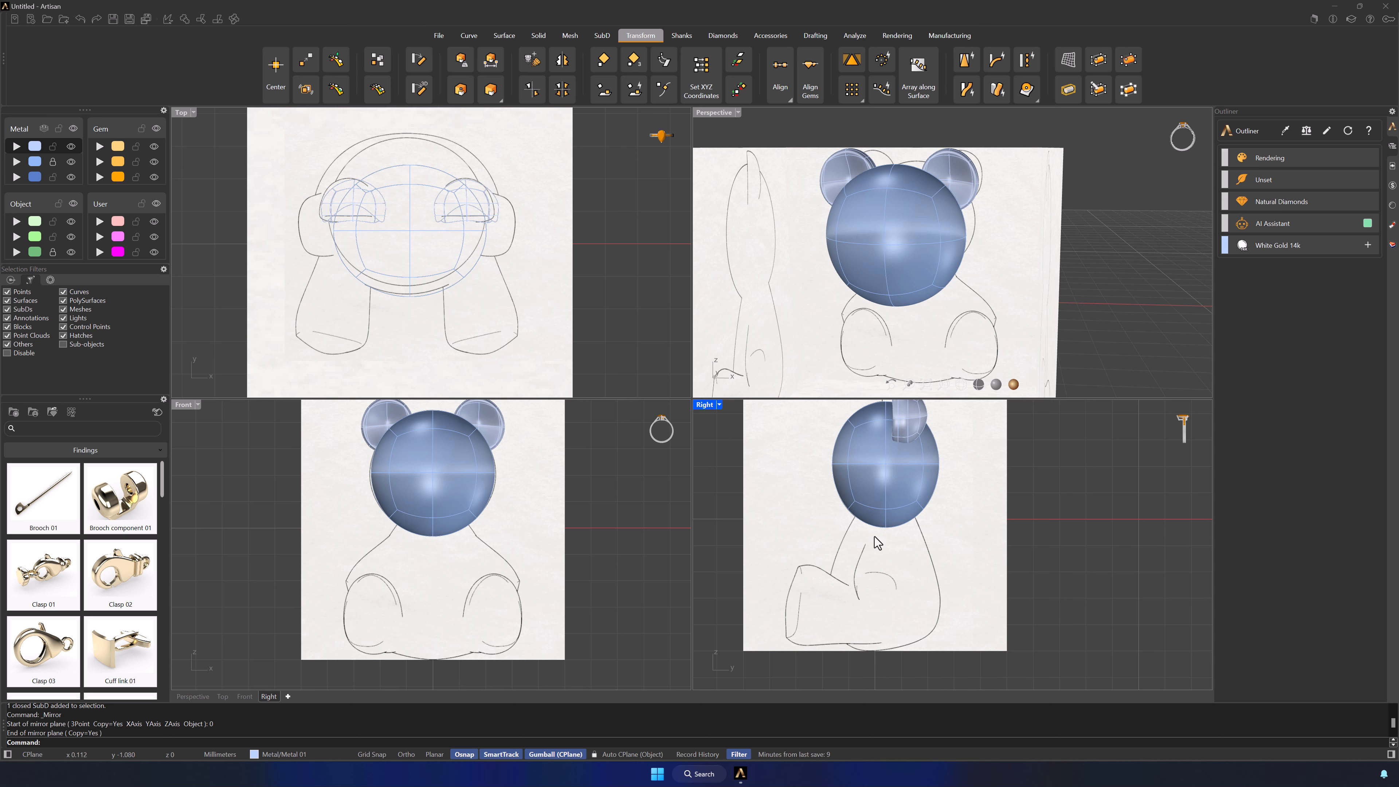
pyautogui.click(601, 36)
pyautogui.click(1079, 61)
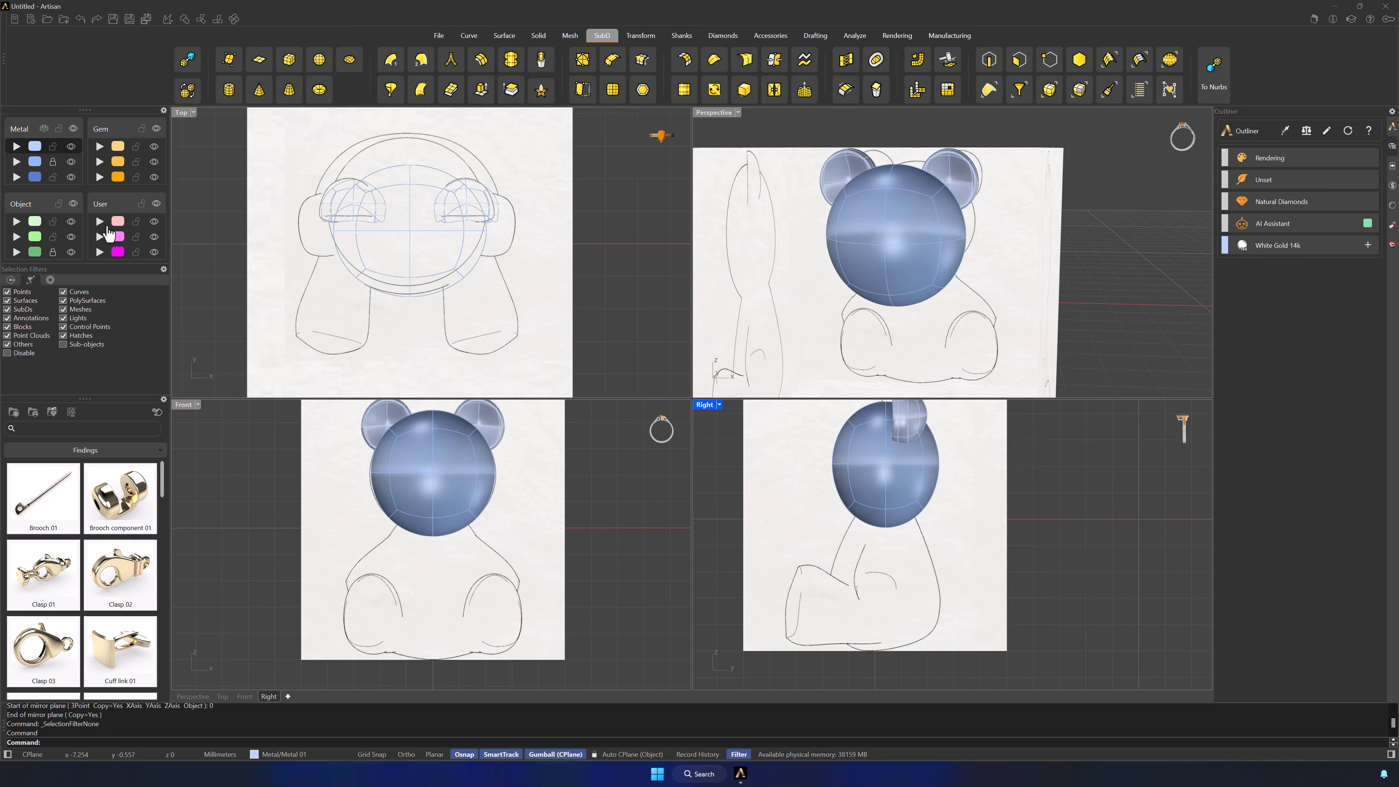
pyautogui.click(939, 175)
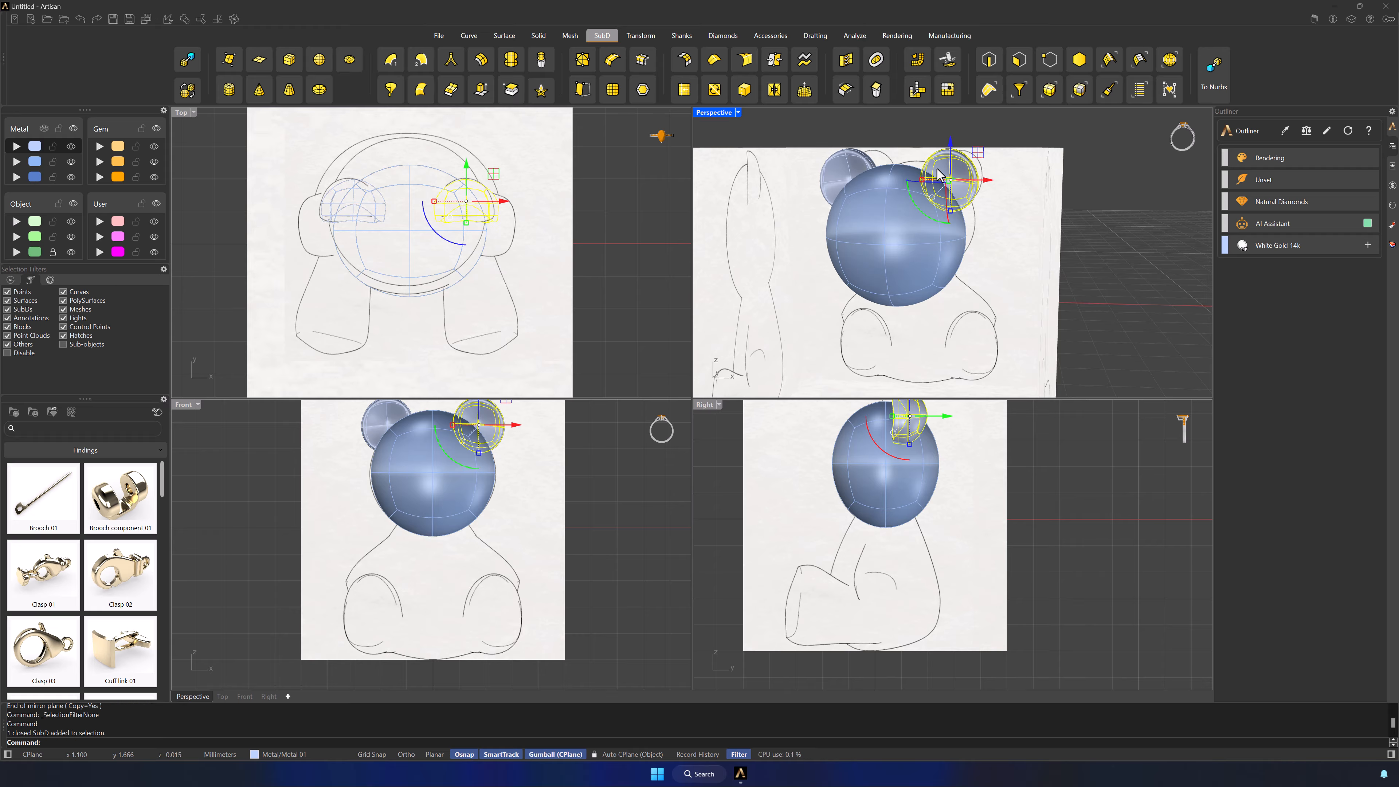
pyautogui.keyDown('shift'); pyautogui.click(835, 167); pyautogui.keyUp('shift')
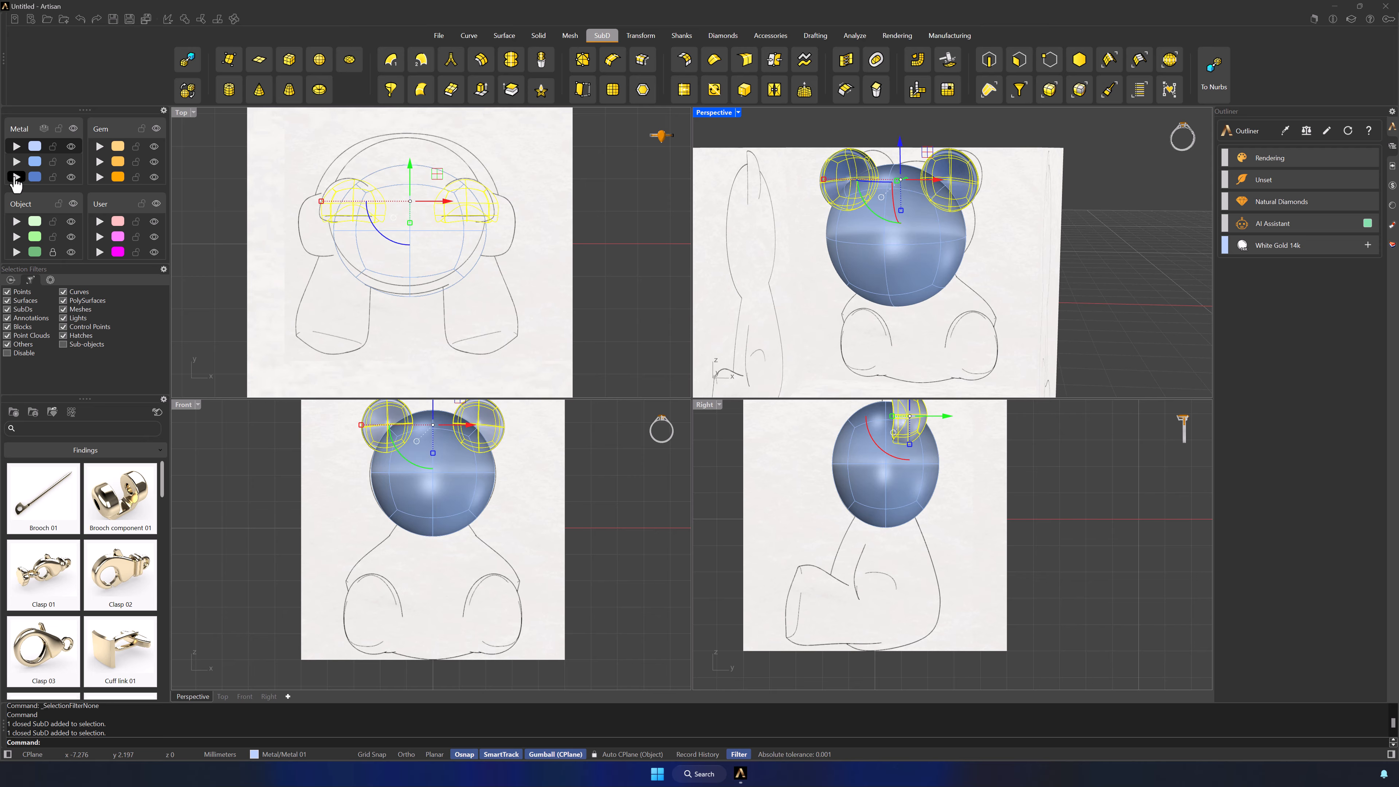
# Step: Duplicate the head straight down over the torso sketch as the starting shape for the body
pyautogui.click(865, 440)
pyautogui.moveTo(884, 429); pyautogui.dragTo(885, 551)
pyautogui.click(879, 464)
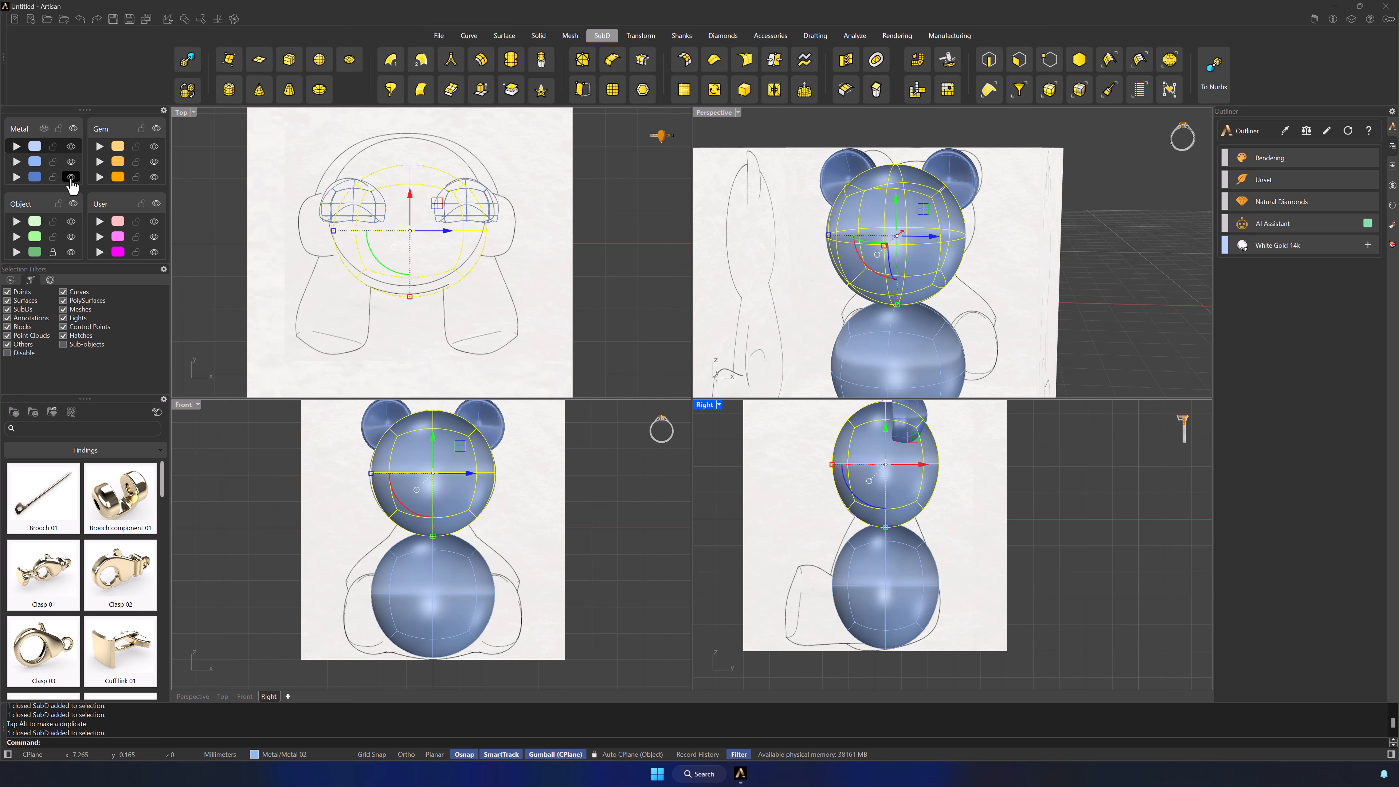
# Step: Assign the body copy to the Metal 01 layer and lock the Metal 02 layer
pyautogui.click(406, 314)
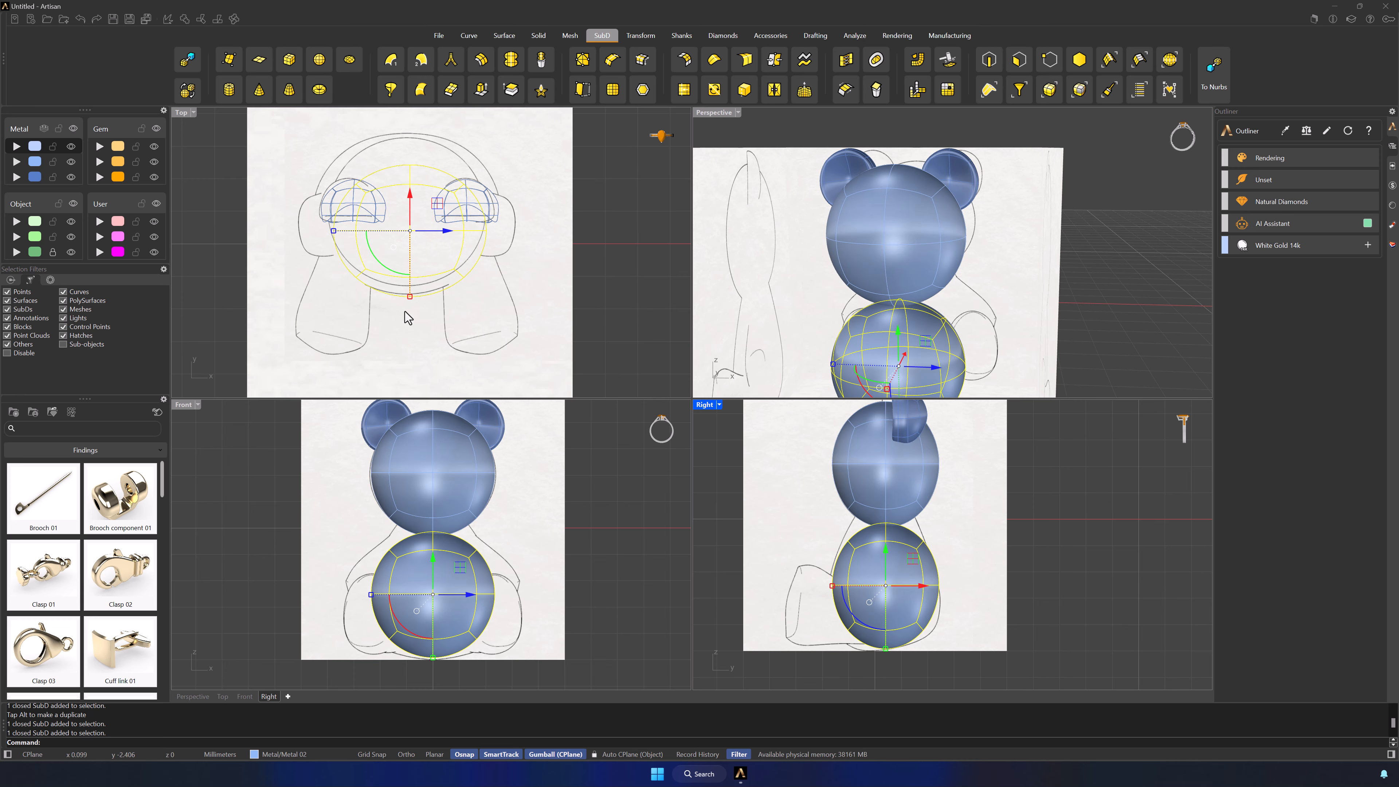
pyautogui.click(16, 146)
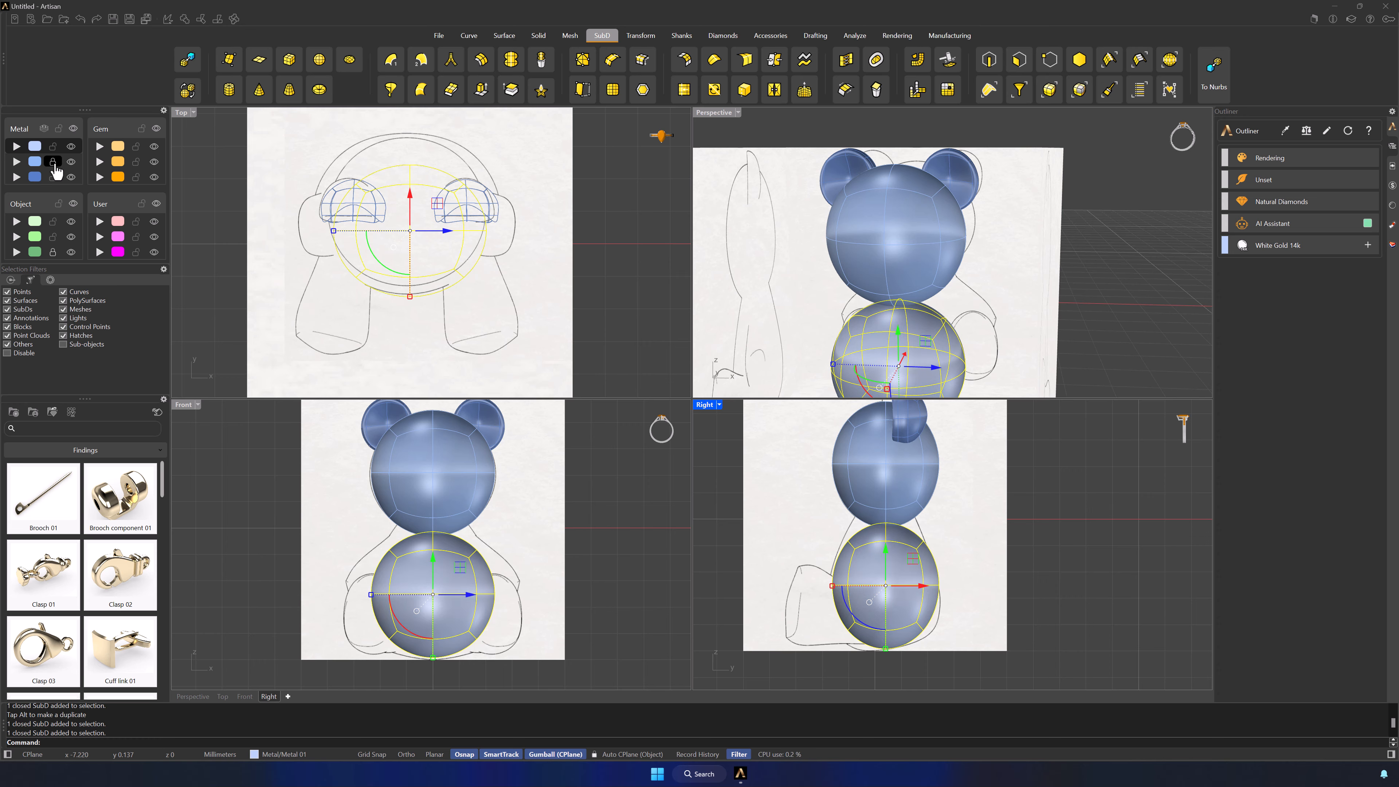
pyautogui.press('Escape')
# Step: Assign one ear to the Metal 02 layer and select the other ear
pyautogui.click(906, 425)
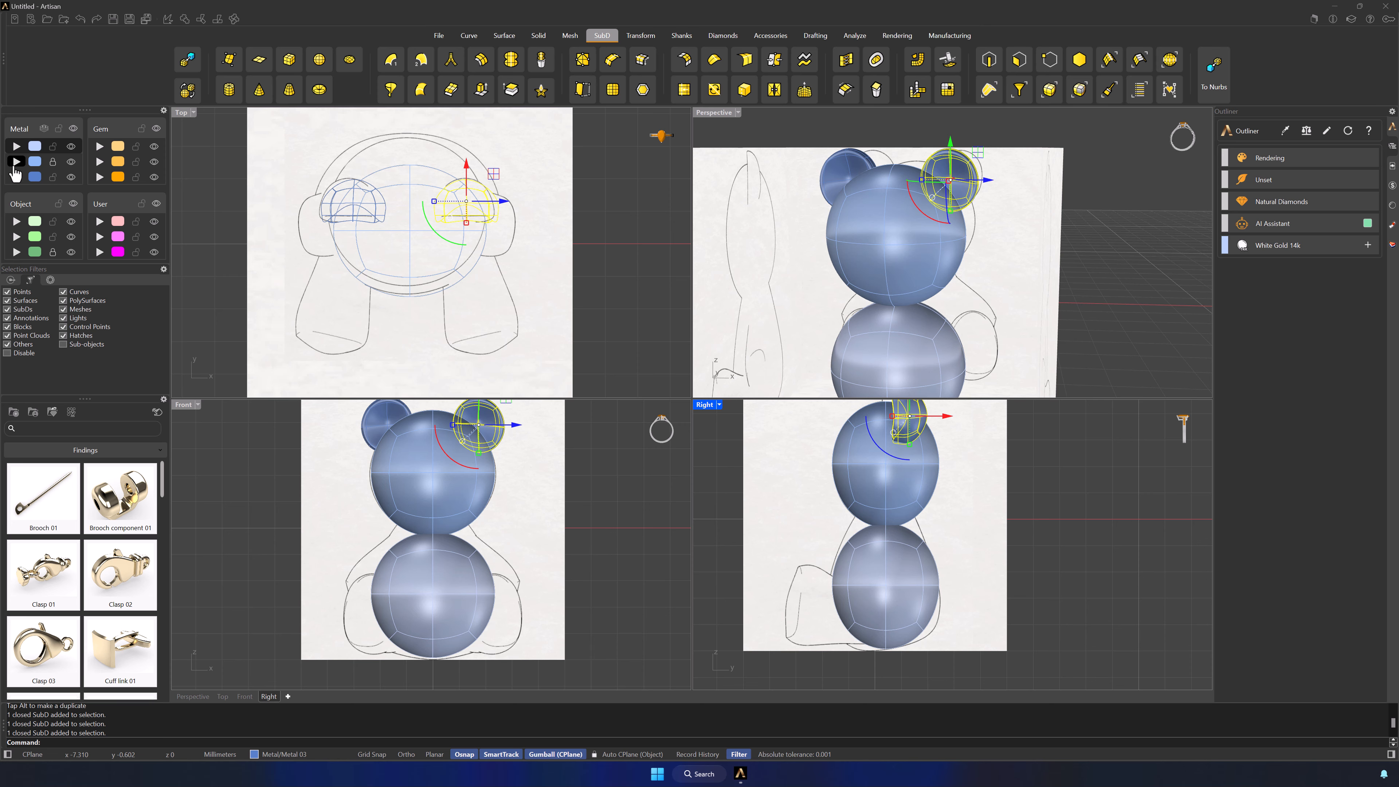
pyautogui.click(17, 161)
pyautogui.click(375, 429)
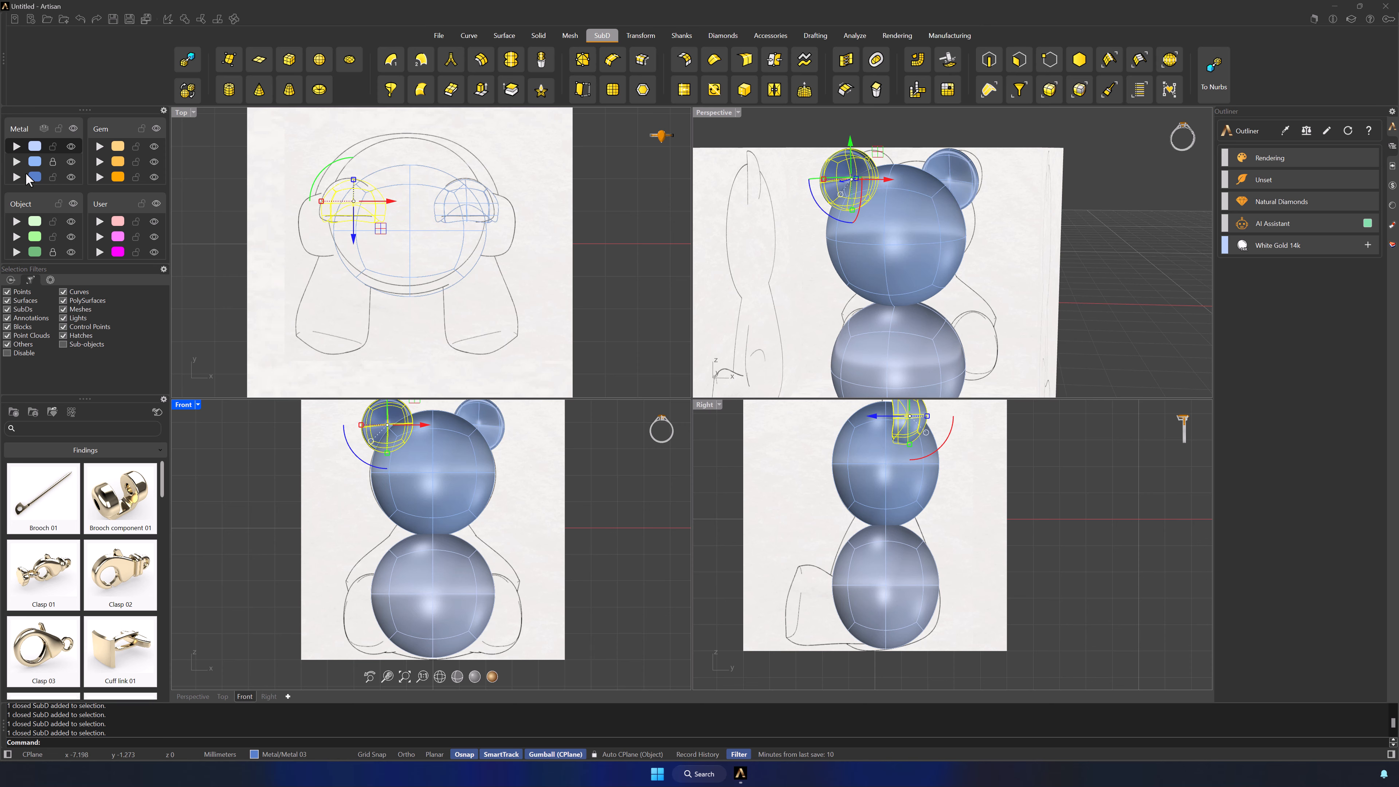
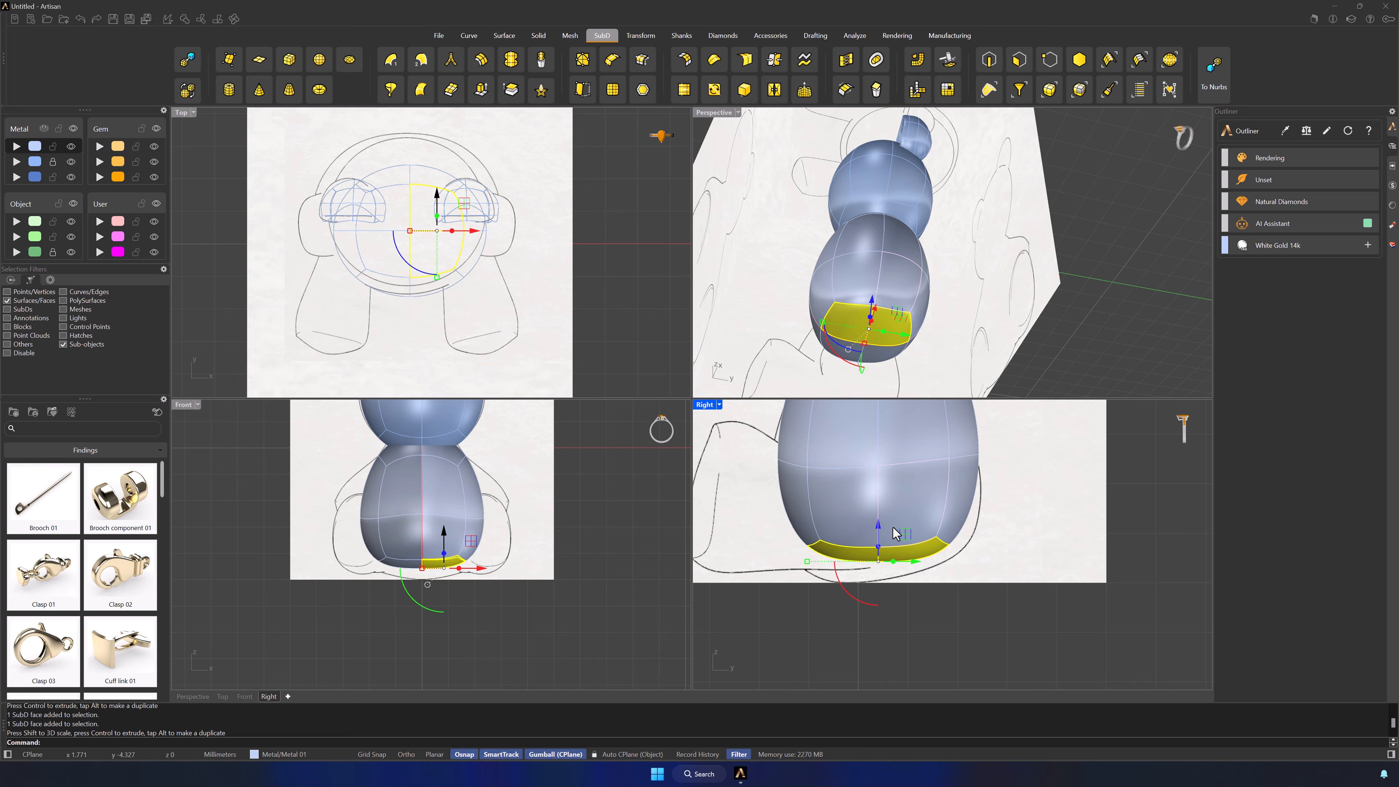
# Step: Move the selected faces on the body's underside down to the base of the sketch
pyautogui.moveTo(876, 520); pyautogui.dragTo(873, 547)
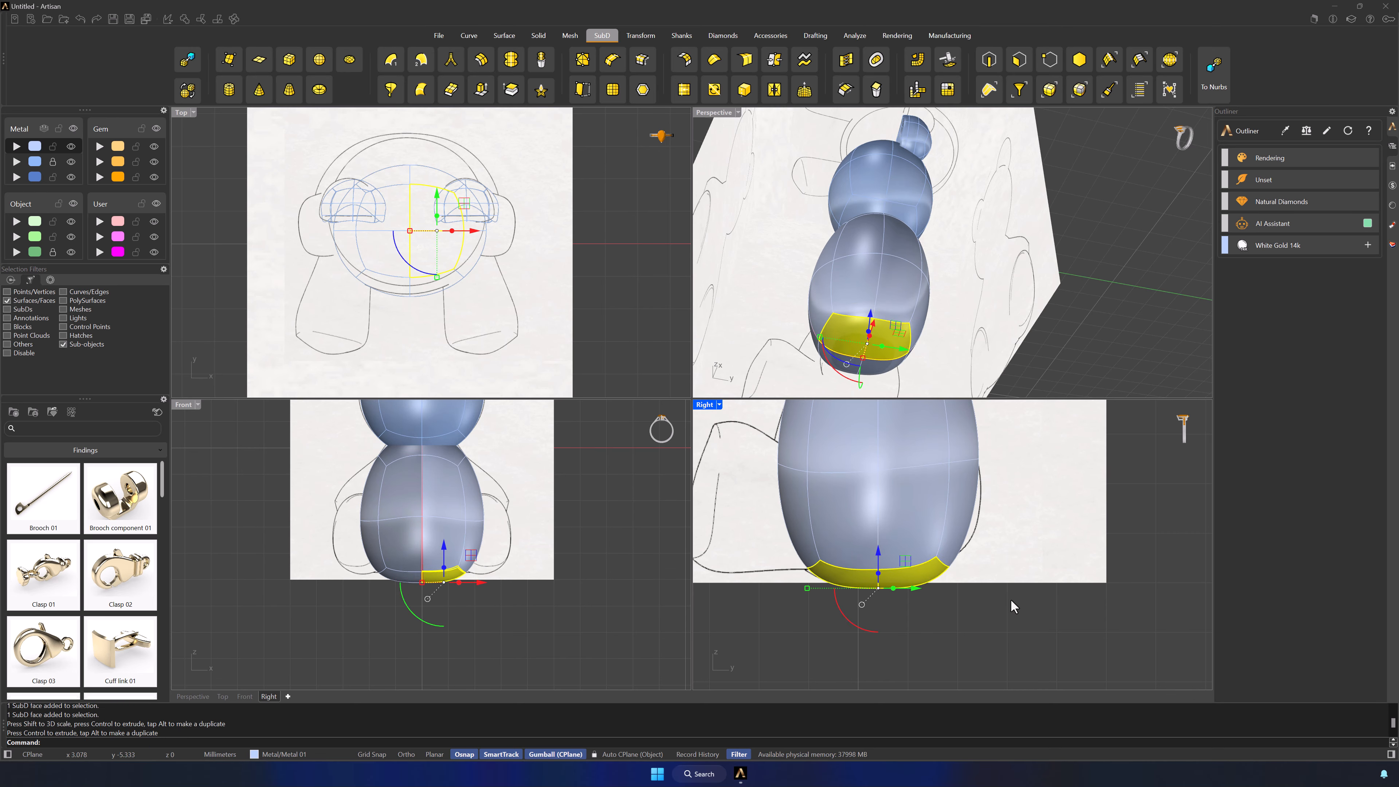
pyautogui.click(1010, 601)
# Step: Try to move the body's back face outward and up in the side view, and undo the move
pyautogui.click(959, 516)
pyautogui.moveTo(991, 494); pyautogui.dragTo(1005, 475)
pyautogui.click(1012, 603)
pyautogui.hotkey('ctrl', 'z')
pyautogui.click(1019, 596)
pyautogui.moveTo(1032, 587); pyautogui.dragTo(1012, 662, button='right')
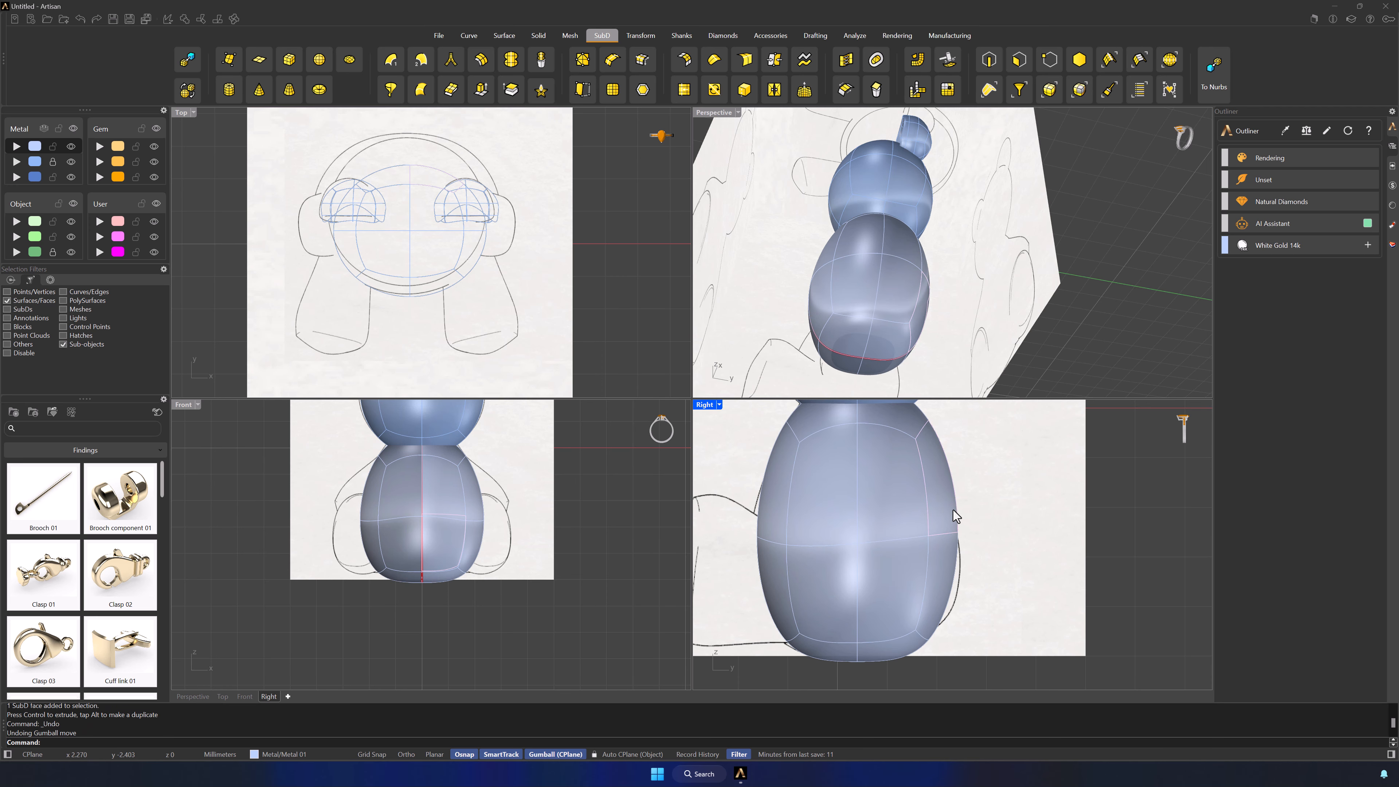
# Step: Move the body's upper back face inward and its lower back face outward to follow the side sketch
pyautogui.moveTo(953, 510); pyautogui.dragTo(952, 525, button='right')
pyautogui.click(926, 680)
pyautogui.click(939, 488)
pyautogui.moveTo(970, 462); pyautogui.dragTo(959, 466)
pyautogui.click(966, 536)
pyautogui.click(941, 608)
pyautogui.moveTo(970, 578); pyautogui.dragTo(978, 569)
pyautogui.click(985, 561)
# Step: Readjust the body's upper back face with small moves so it fits the side sketch
pyautogui.click(951, 492)
pyautogui.moveTo(917, 520); pyautogui.dragTo(921, 526)
pyautogui.moveTo(969, 485); pyautogui.dragTo(965, 486)
pyautogui.click(1016, 467)
# Step: Raise the face at the body's top back toward the neck and pull the upper back face inward to the side sketch
pyautogui.moveTo(871, 413); pyautogui.dragTo(848, 477, button='right')
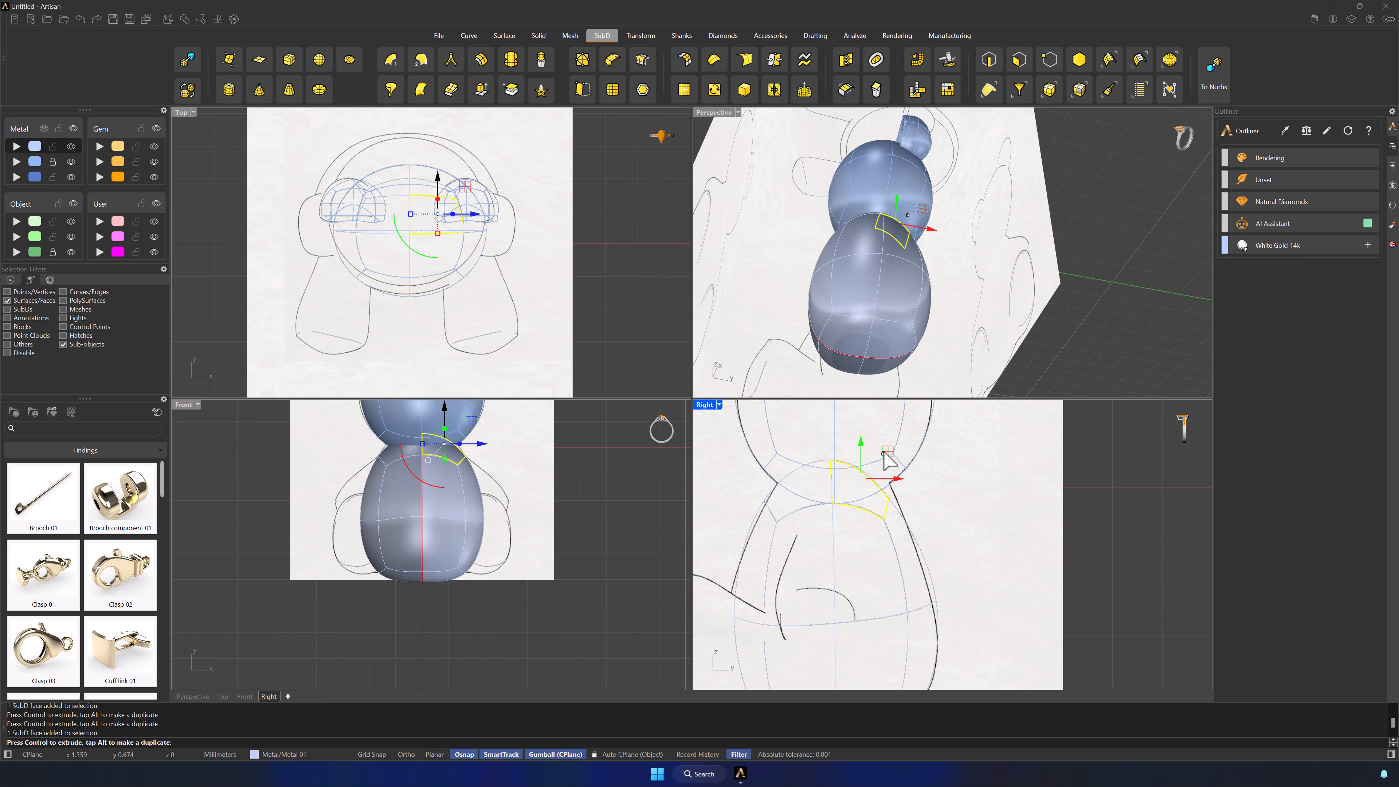
pyautogui.moveTo(882, 454); pyautogui.dragTo(883, 432)
pyautogui.click(937, 496)
pyautogui.click(923, 561)
pyautogui.moveTo(942, 547); pyautogui.dragTo(935, 547)
pyautogui.click(995, 650)
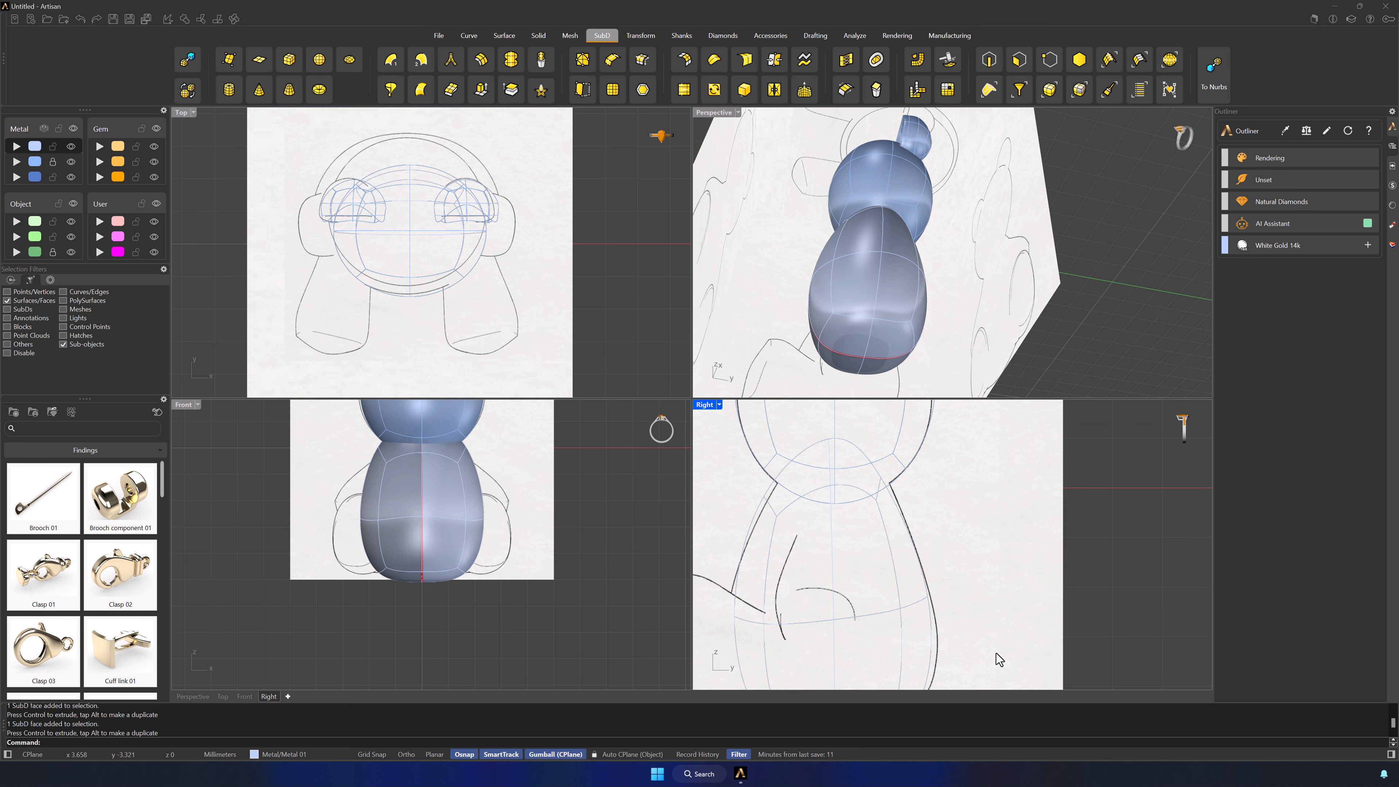
# Step: Pull the body's lower back face outward and up to match the rounded rear of the side sketch
pyautogui.moveTo(995, 656); pyautogui.dragTo(960, 527, button='right')
pyautogui.click(898, 542)
pyautogui.moveTo(907, 516); pyautogui.dragTo(922, 500)
pyautogui.click(976, 602)
# Step: Raise the body's bottom face and adjust the lower front face to follow the belly outline in the side sketch
pyautogui.moveTo(776, 605); pyautogui.dragTo(816, 604, button='right')
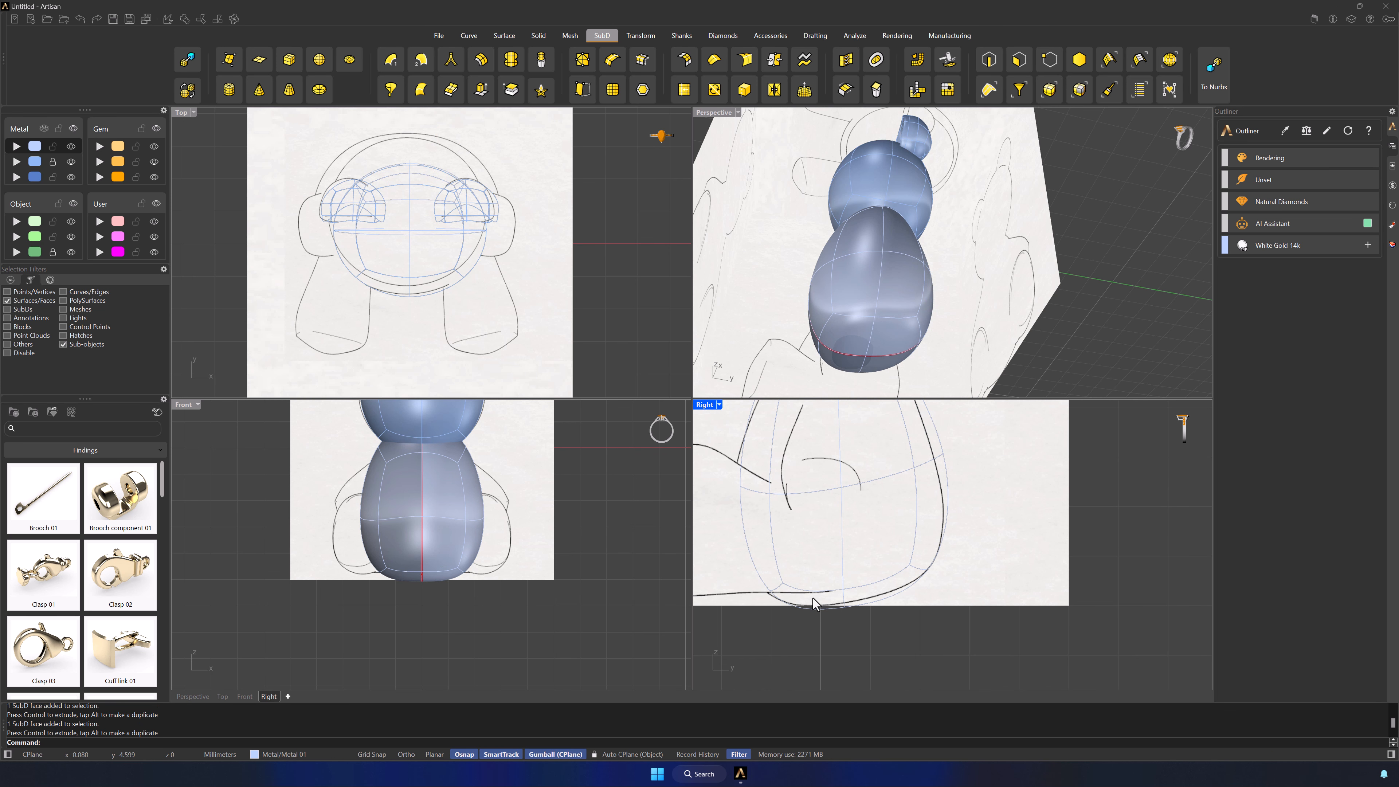
pyautogui.click(815, 600)
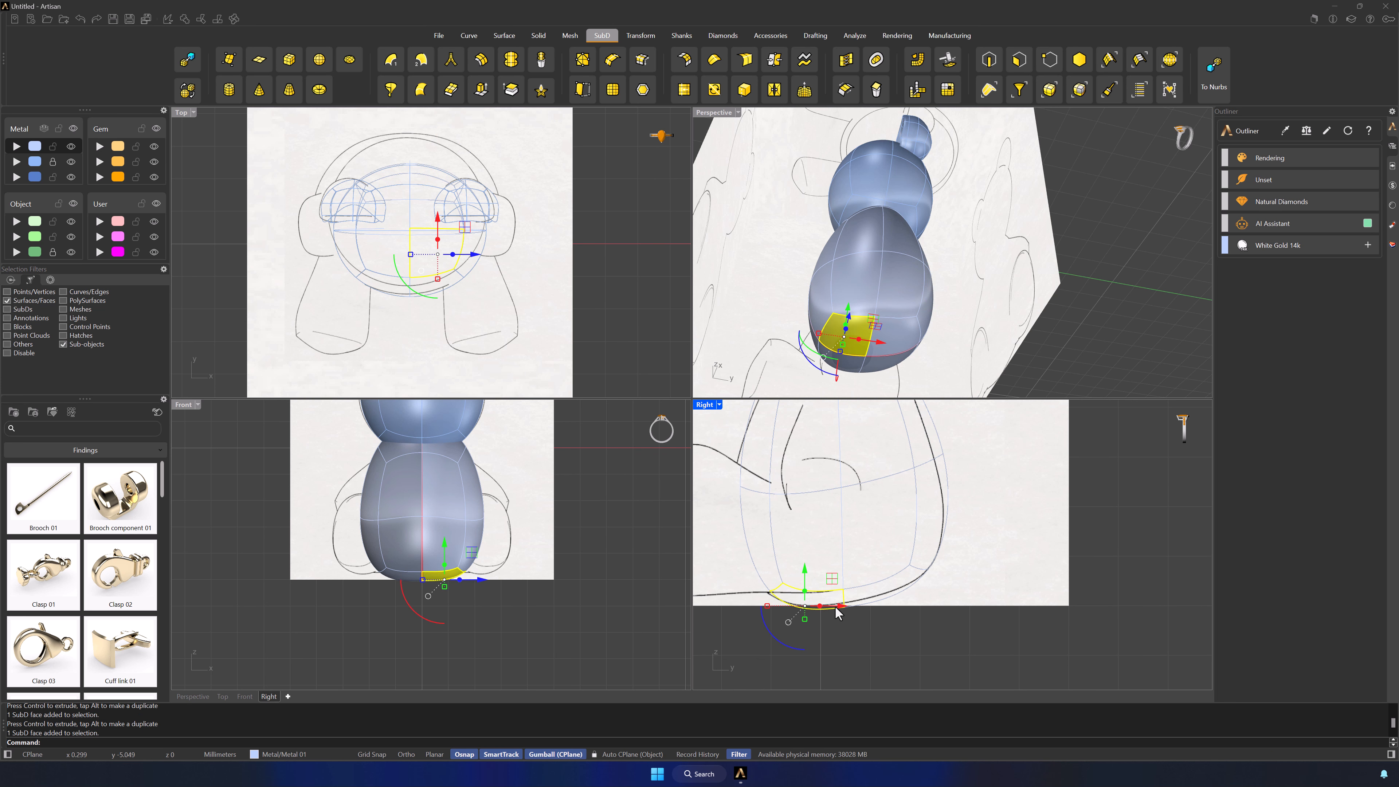
pyautogui.click(769, 531)
pyautogui.moveTo(789, 545); pyautogui.dragTo(781, 546)
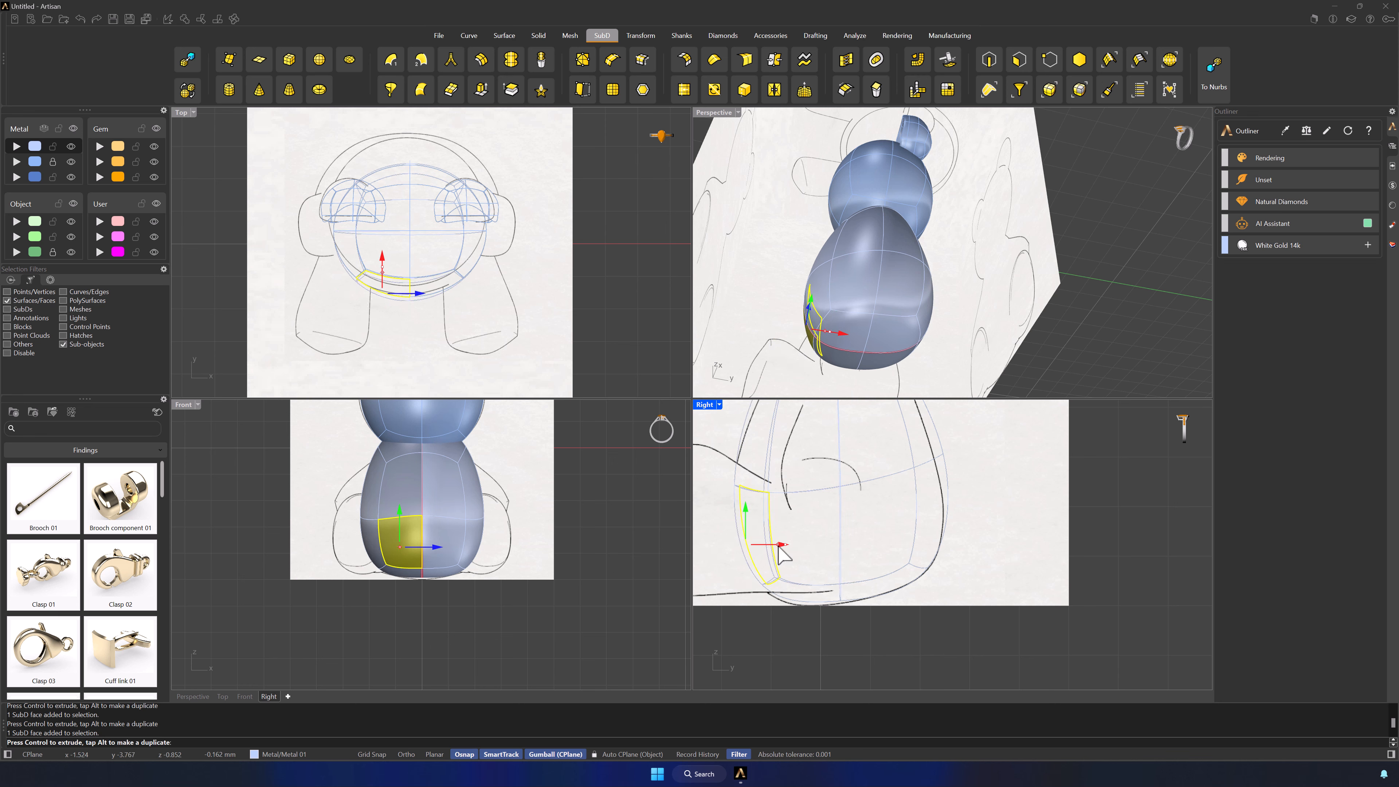
pyautogui.click(814, 529)
# Step: Tilt the body's upper front face so it follows the chest line of the side sketch
pyautogui.moveTo(862, 494); pyautogui.dragTo(863, 609, button='right')
pyautogui.click(777, 542)
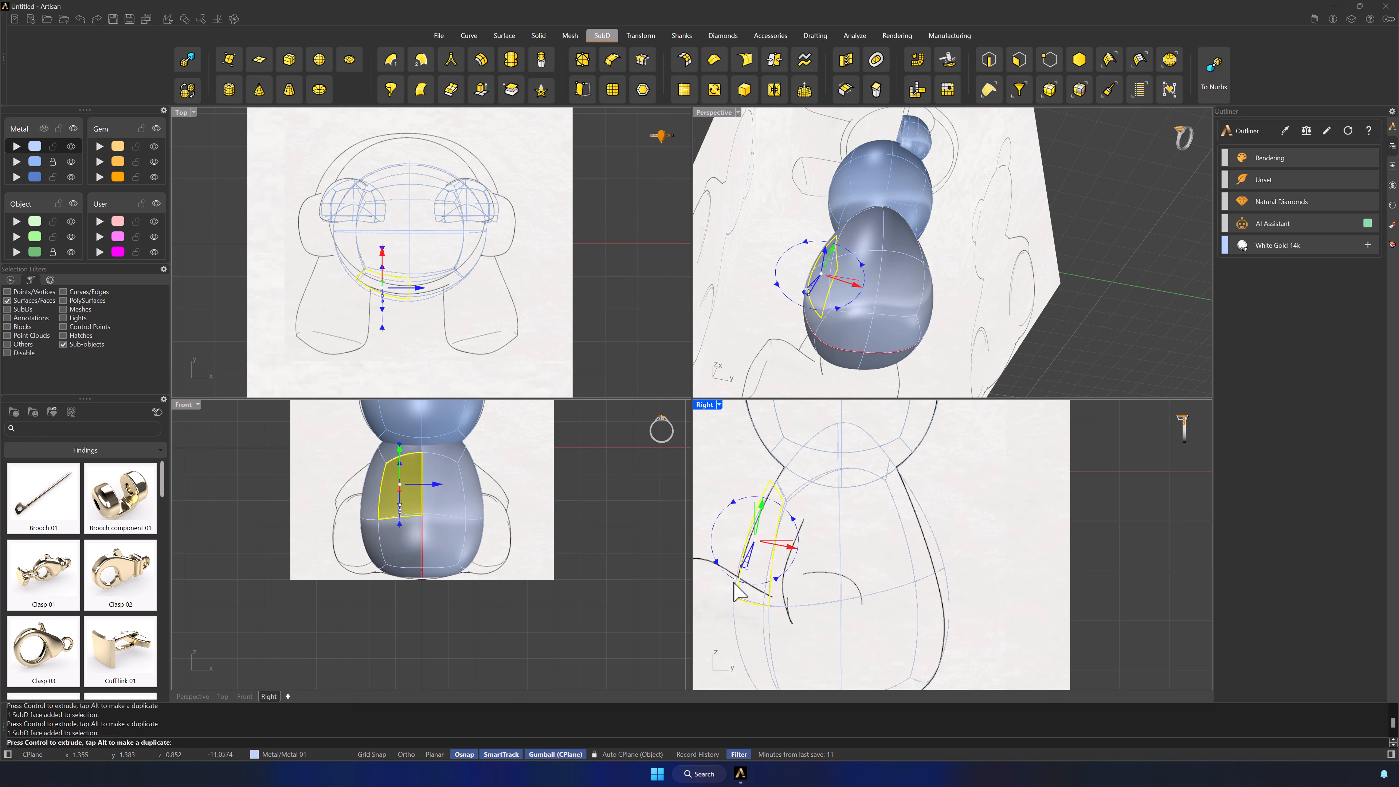
pyautogui.click(781, 558)
pyautogui.click(772, 559)
pyautogui.click(984, 541)
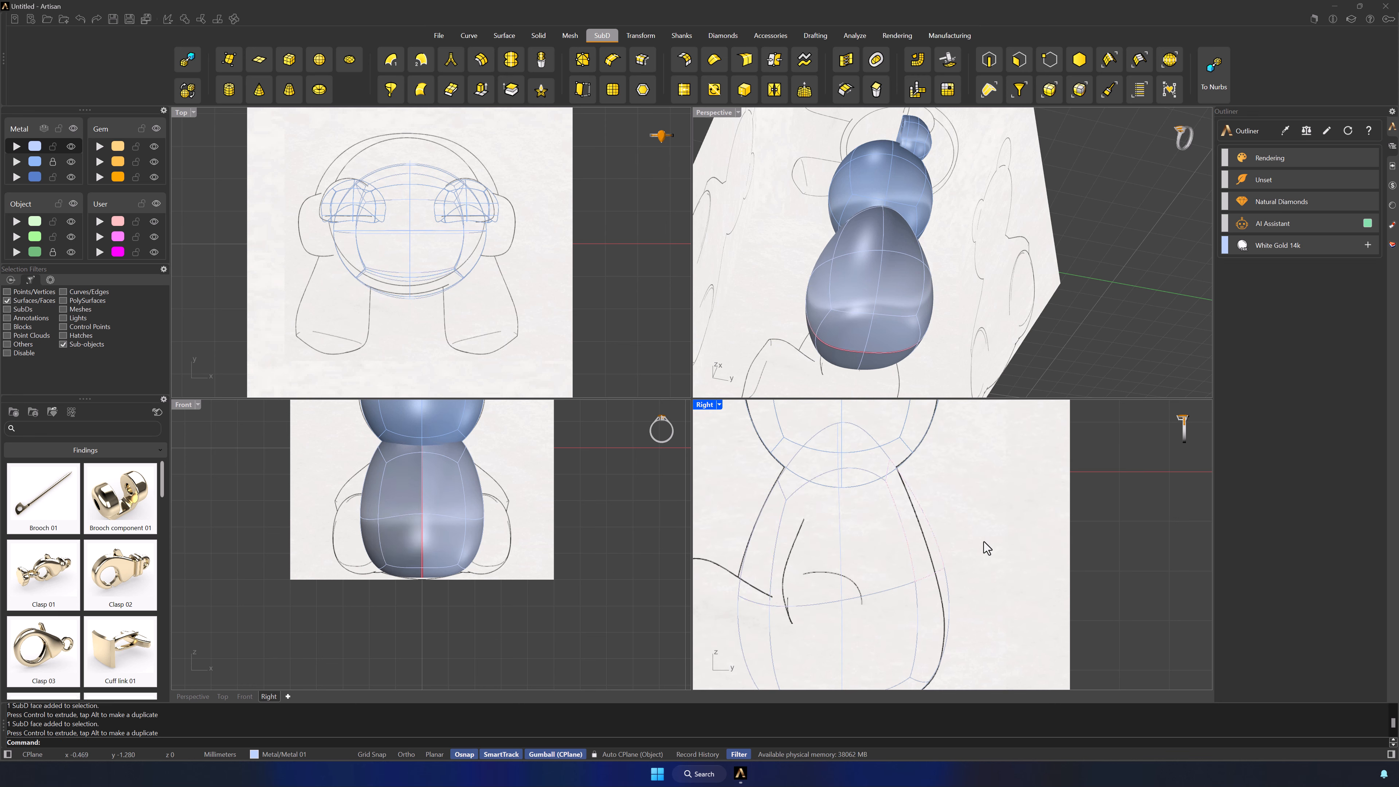
# Step: Set the front view to wireframe display
pyautogui.click(440, 676)
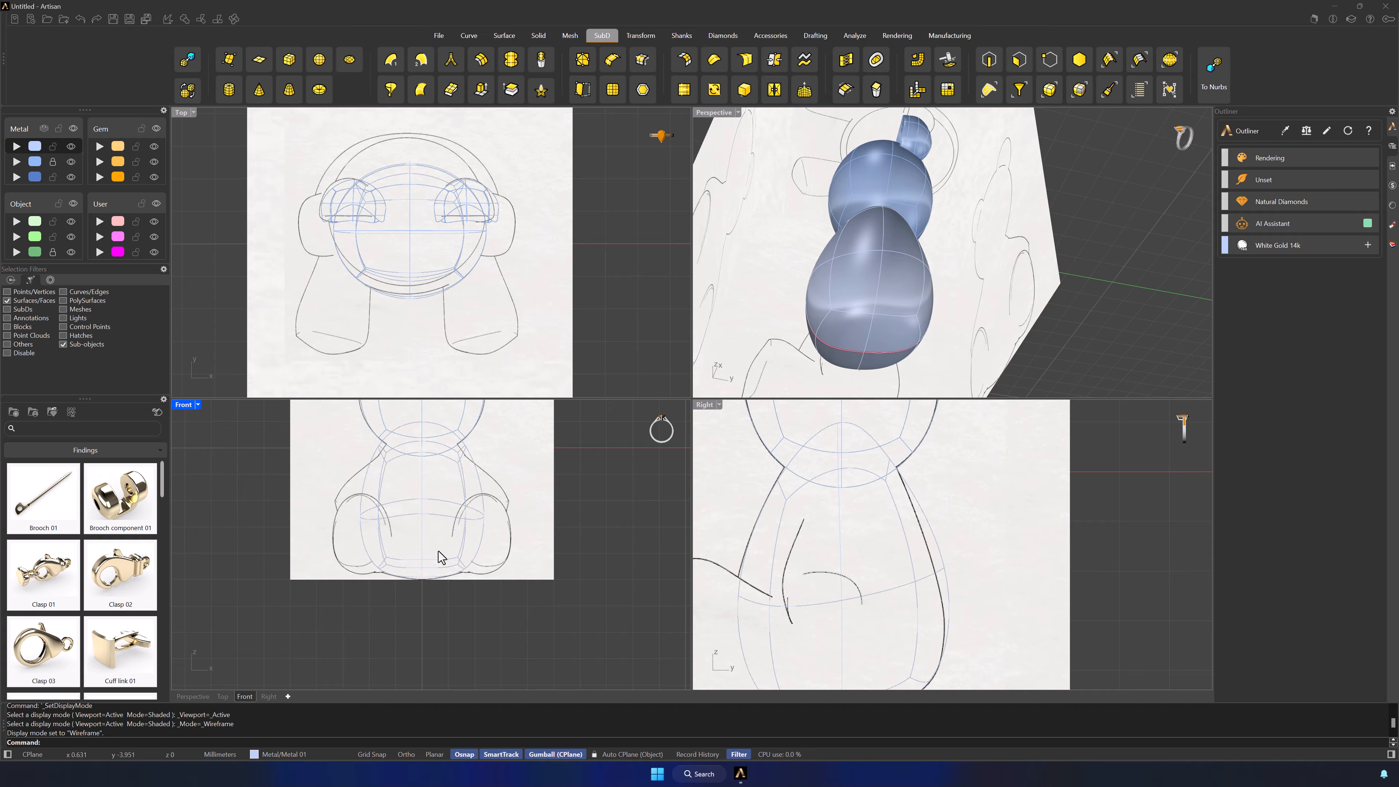
pyautogui.scroll(3, 438, 551)
pyautogui.click(545, 492)
pyautogui.moveTo(577, 495)
pyautogui.mouseDown()
pyautogui.moveTo(544, 495)
pyautogui.moveTo(562, 492)
pyautogui.mouseUp()
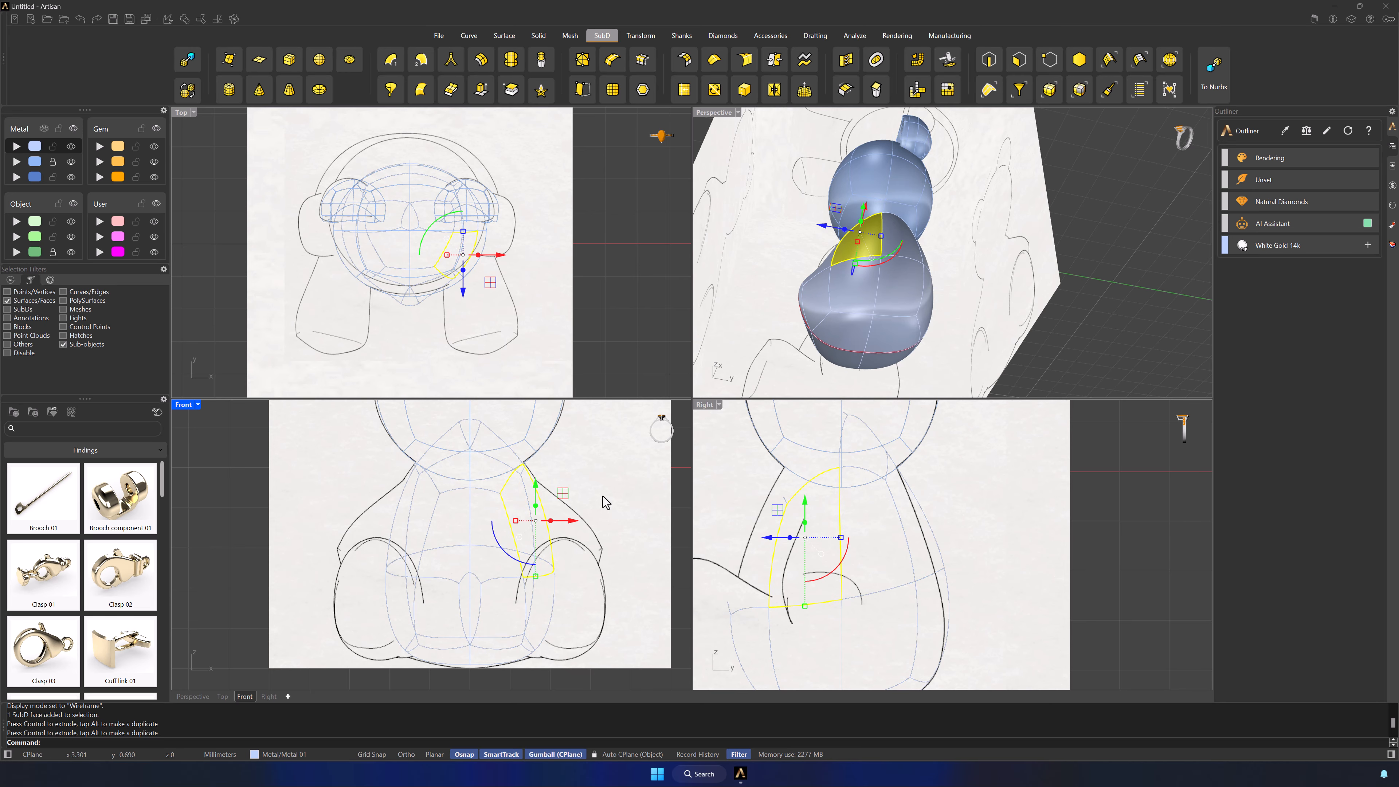
pyautogui.hotkey('ctrl', 'z')
pyautogui.hotkey('ctrl', 'z')
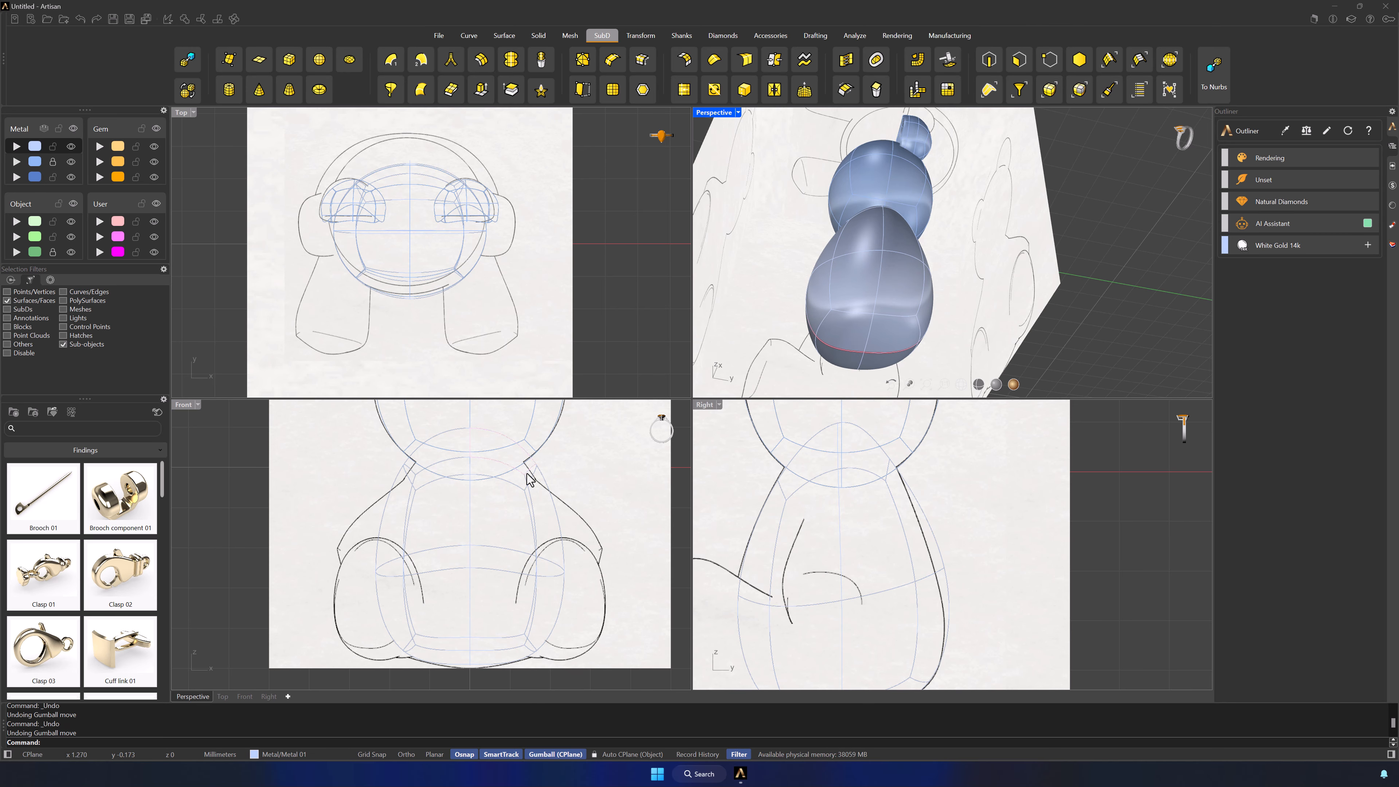
# Step: Reshape the face at the body's top under the head to fit the neck in the front sketch
pyautogui.moveTo(997, 385); pyautogui.dragTo(967, 254, button='right')
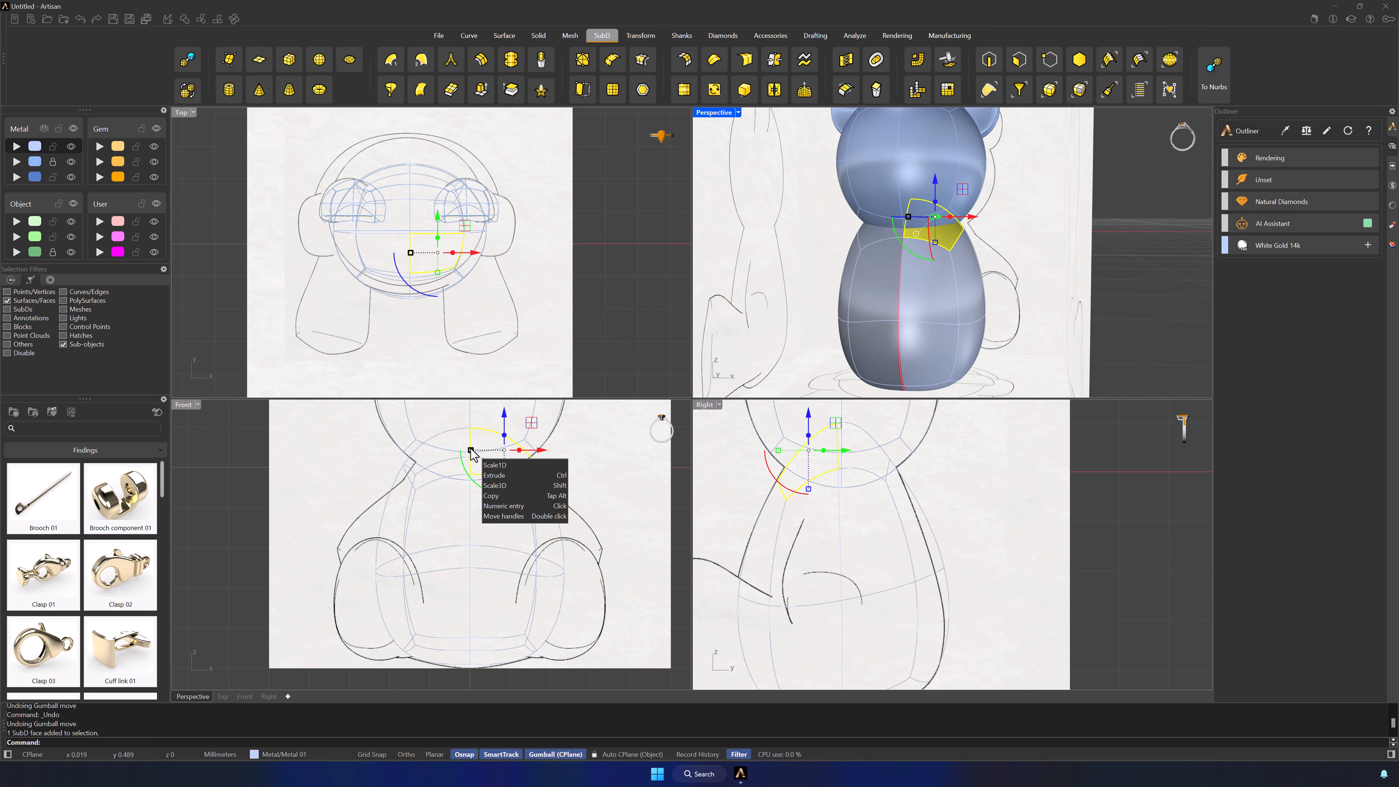
pyautogui.moveTo(471, 450); pyautogui.dragTo(532, 488)
pyautogui.hotkey('ctrl', 'z')
pyautogui.moveTo(523, 429); pyautogui.dragTo(529, 497, button='right')
pyautogui.moveTo(495, 487); pyautogui.dragTo(496, 466)
# Step: Adjust the vertex at the middle of the body's back to fit the rear outline of the side sketch
pyautogui.moveTo(914, 361); pyautogui.dragTo(964, 312, button='right')
pyautogui.scroll(3, 962, 308)
pyautogui.press('F1')
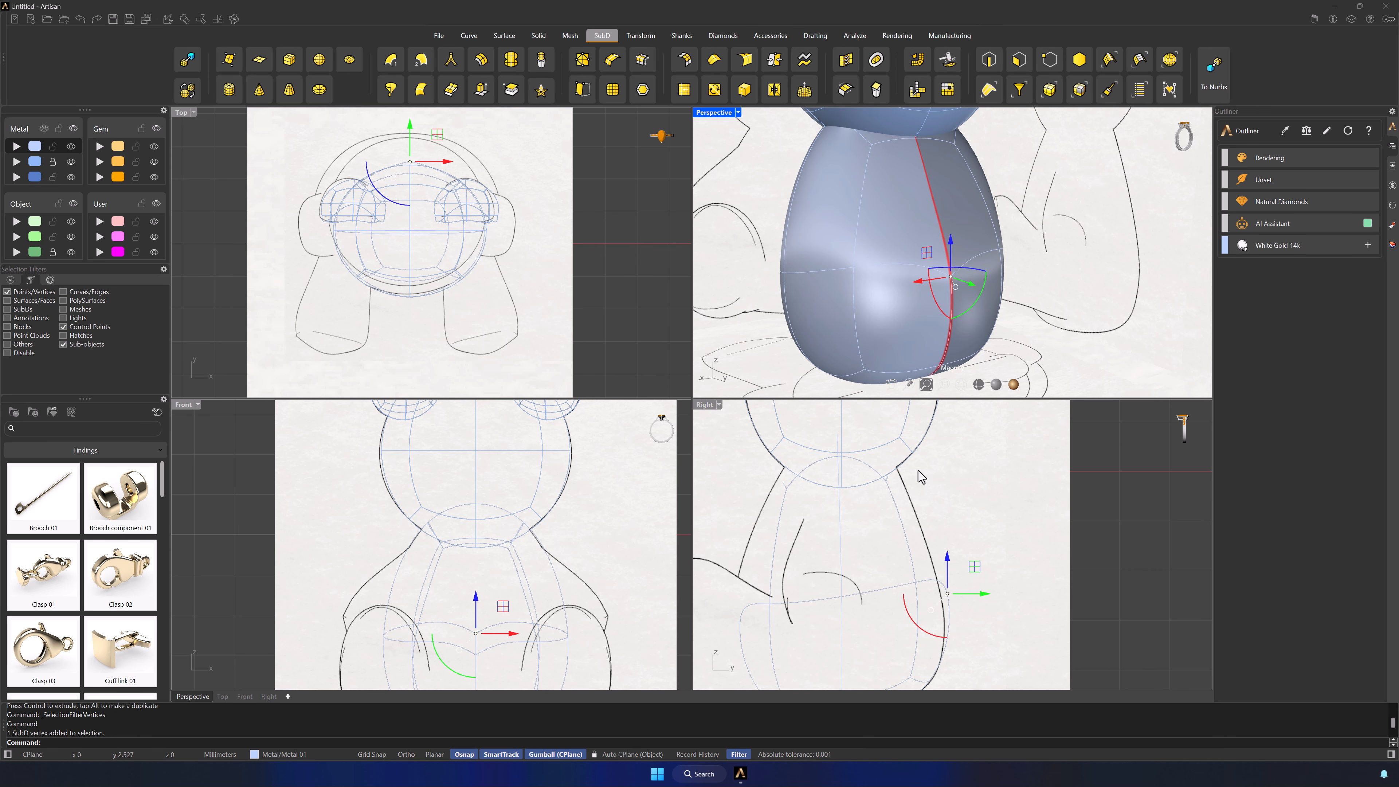
pyautogui.moveTo(981, 595); pyautogui.dragTo(1023, 533)
# Step: Create a quad-style SubD sphere centred on one leg of the front sketch, reaching the leg's outer outline
pyautogui.moveTo(1006, 325); pyautogui.dragTo(1071, 315, button='right')
pyautogui.scroll(-8, 1002, 309)
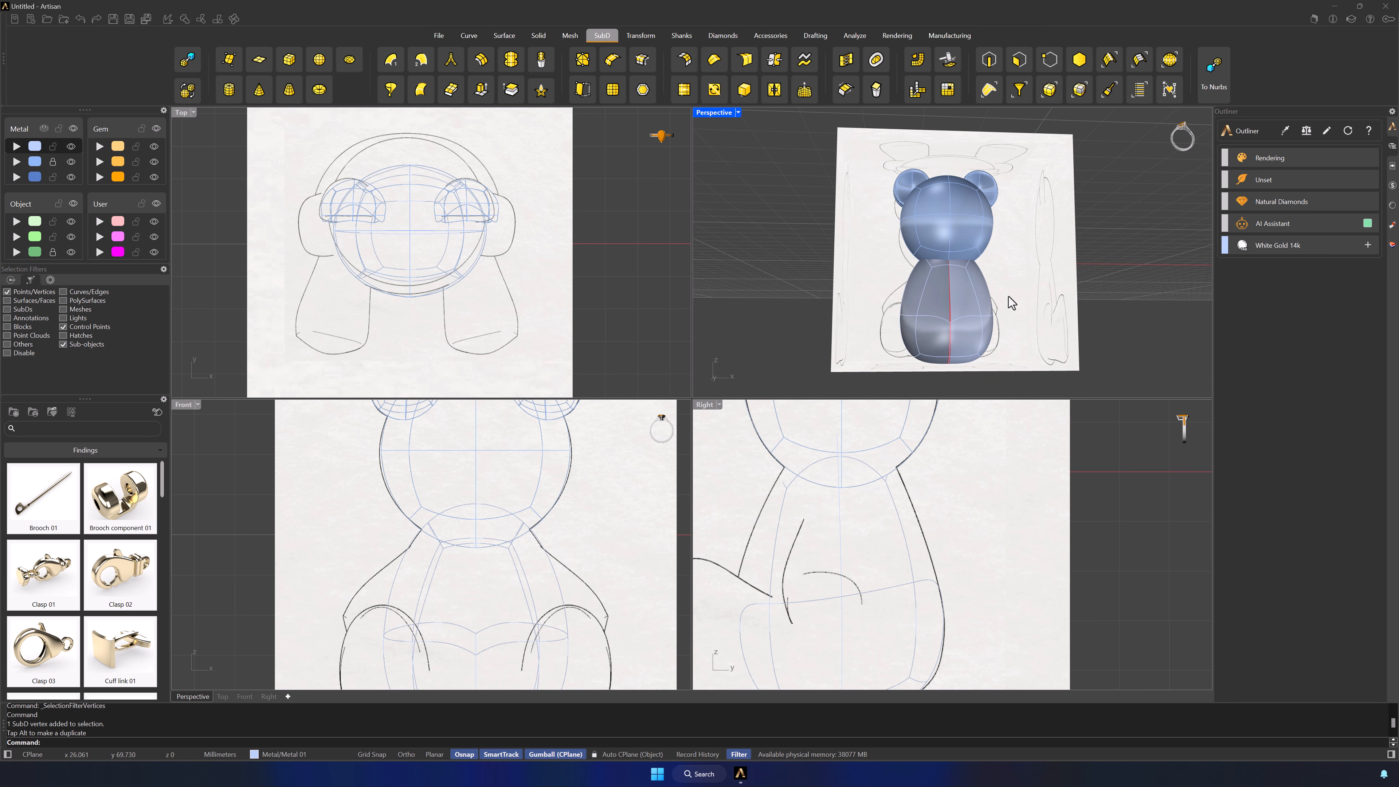
pyautogui.click(323, 61)
pyautogui.scroll(-2, 487, 535)
pyautogui.moveTo(558, 640); pyautogui.dragTo(507, 518, button='right')
pyautogui.scroll(2, 507, 518)
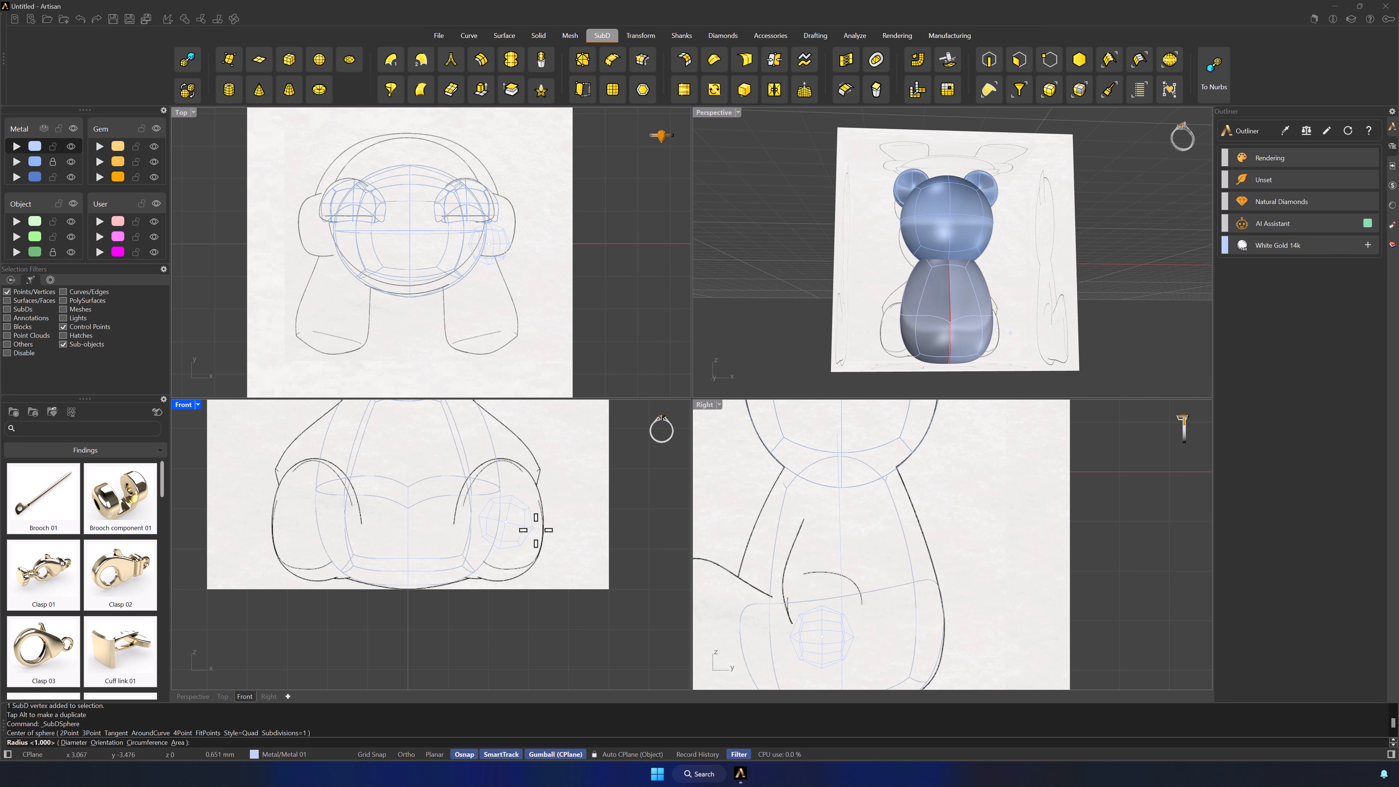
pyautogui.click(544, 522)
# Step: Scale the whole leg sphere into an upright oval that fits the leg outline in the front sketch
pyautogui.click(1057, 67)
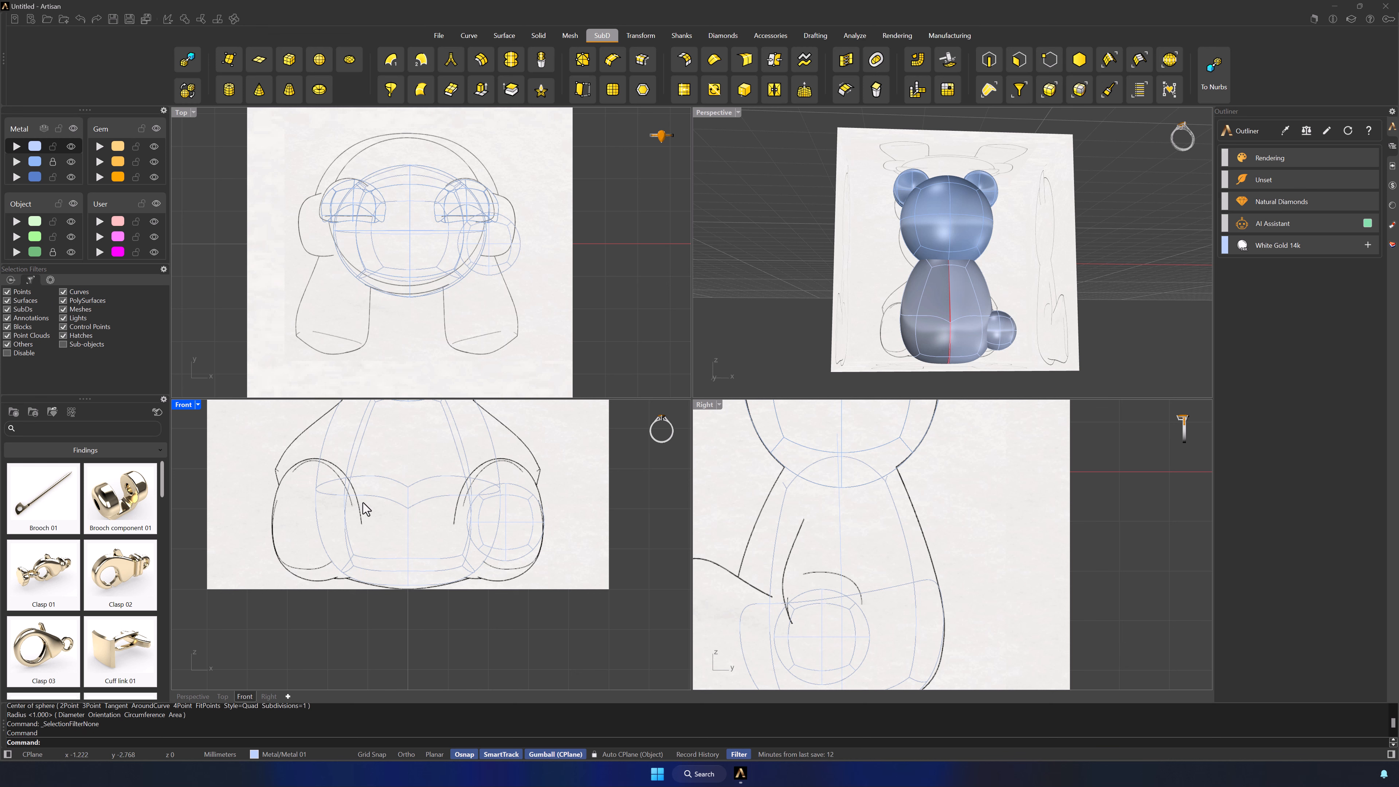
pyautogui.click(526, 496)
pyautogui.click(529, 563)
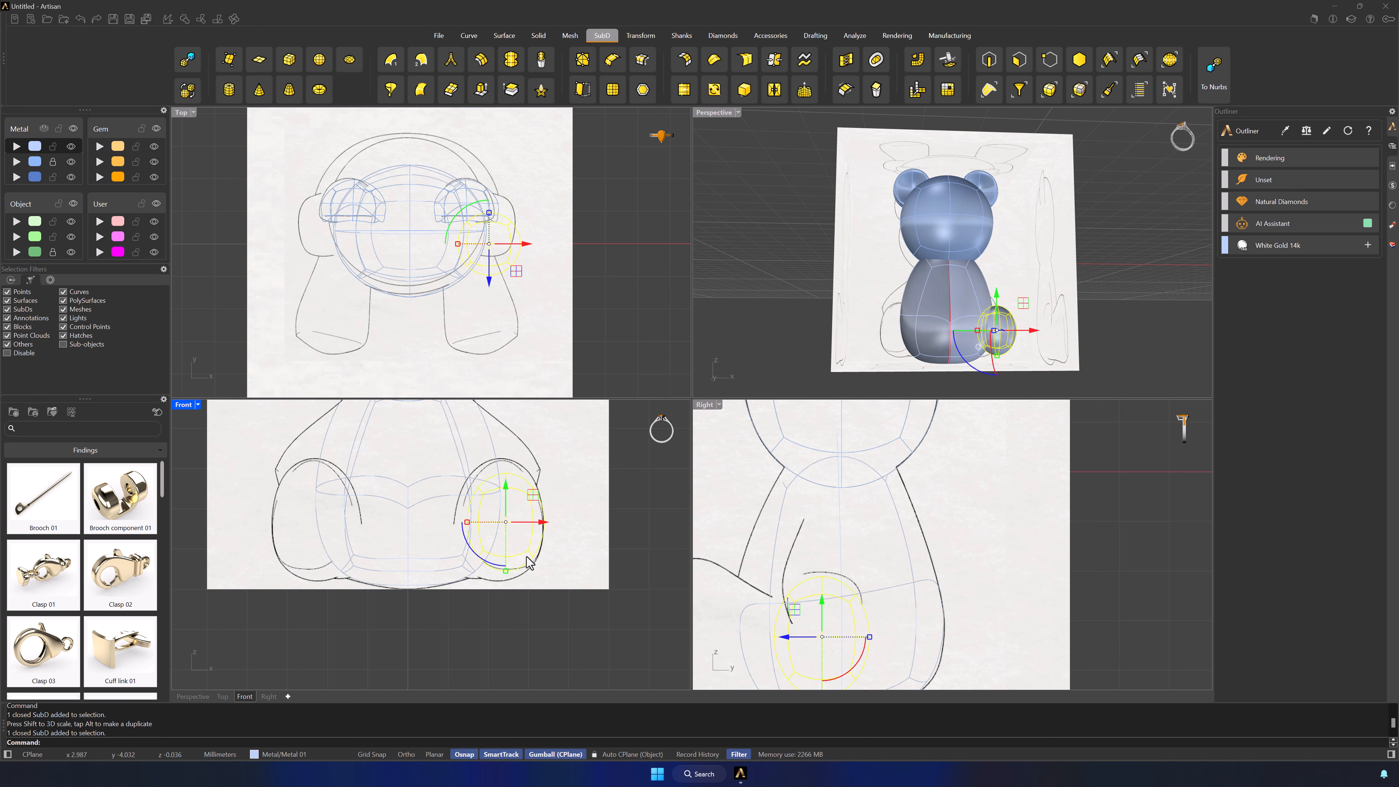
# Step: Select the four faces on the underside of the leg form and flatten them vertically to match the sketched sole
pyautogui.click(1024, 63)
pyautogui.click(1115, 364)
pyautogui.moveTo(1115, 364); pyautogui.dragTo(964, 270, button='right')
pyautogui.scroll(3, 952, 261)
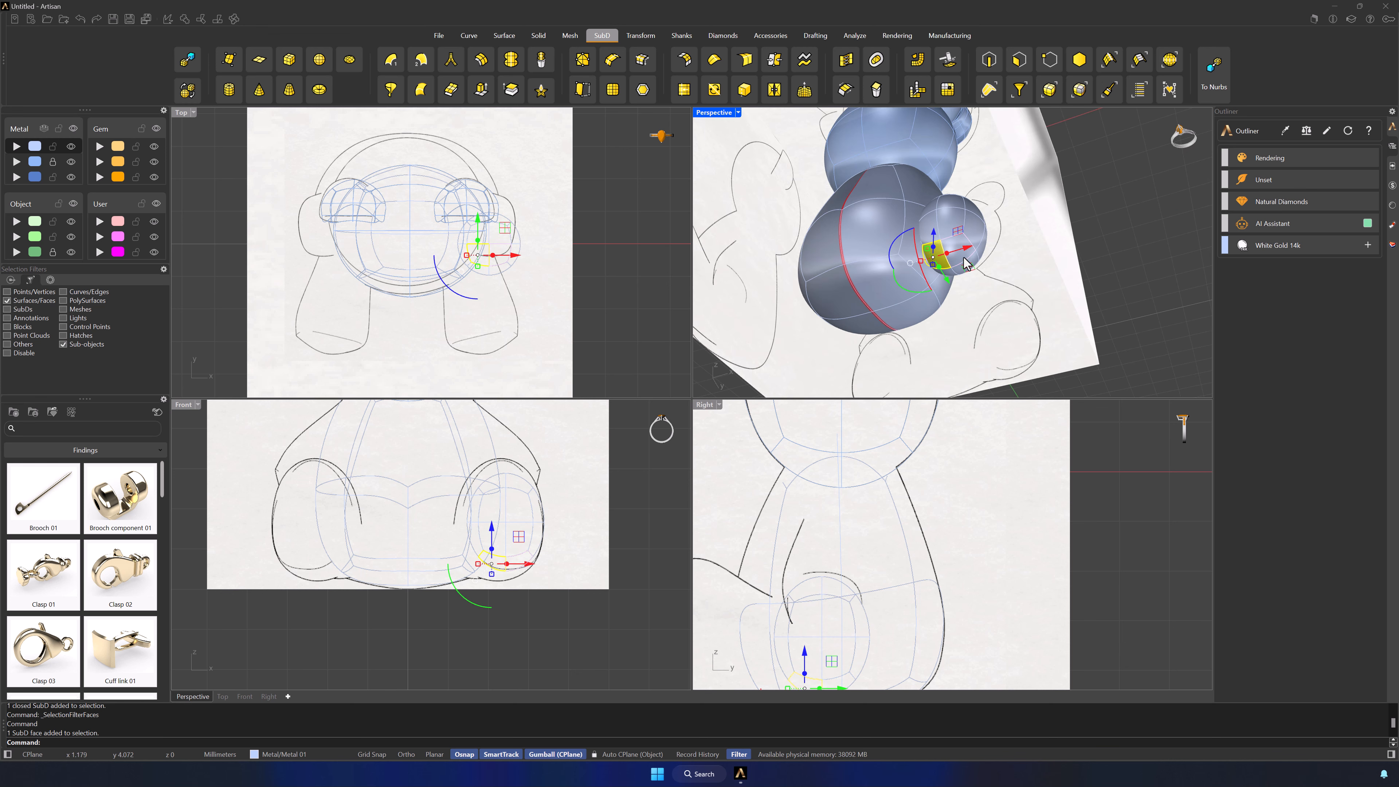
pyautogui.keyDown('shift'); pyautogui.click(964, 257); pyautogui.keyUp('shift')
pyautogui.scroll(6, 964, 257)
pyautogui.keyDown('shift'); pyautogui.click(965, 257); pyautogui.keyUp('shift')
pyautogui.keyDown('shift'); pyautogui.click(937, 272); pyautogui.keyUp('shift')
pyautogui.moveTo(505, 571); pyautogui.dragTo(506, 543)
pyautogui.click(548, 521)
# Step: Select the four top faces of the leg form and reshape them to fit the rounded top of the front sketch's leg
pyautogui.moveTo(991, 237); pyautogui.dragTo(970, 270, button='right')
pyautogui.scroll(-4, 970, 270)
pyautogui.scroll(-8, 969, 270)
pyautogui.moveTo(1004, 353); pyautogui.dragTo(872, 289, button='right')
pyautogui.scroll(4, 893, 328)
pyautogui.click(926, 346)
pyautogui.scroll(4, 915, 361)
pyautogui.keyDown('shift'); pyautogui.click(888, 318); pyautogui.keyUp('shift')
pyautogui.keyDown('shift'); pyautogui.click(863, 329); pyautogui.keyUp('shift')
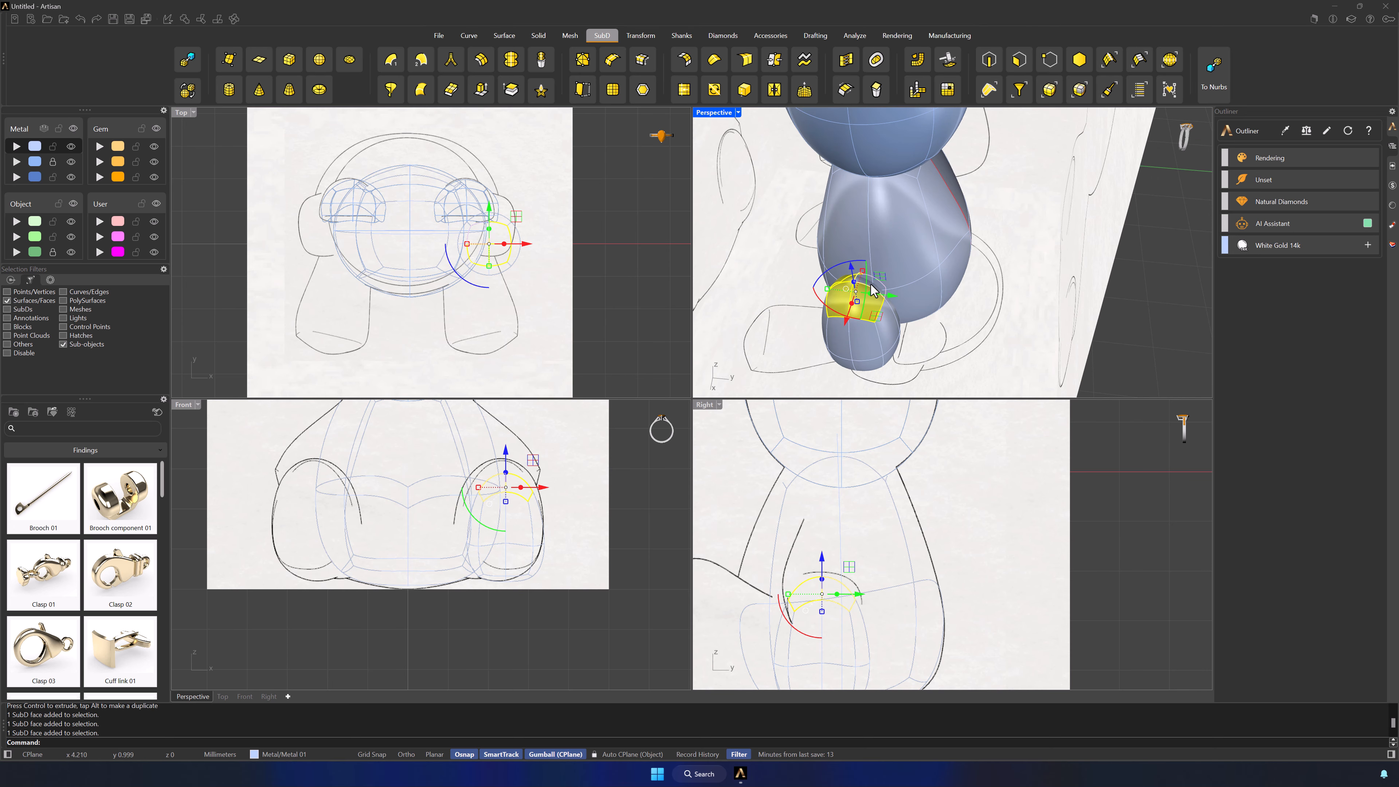
pyautogui.moveTo(506, 452); pyautogui.dragTo(471, 475)
pyautogui.click(588, 512)
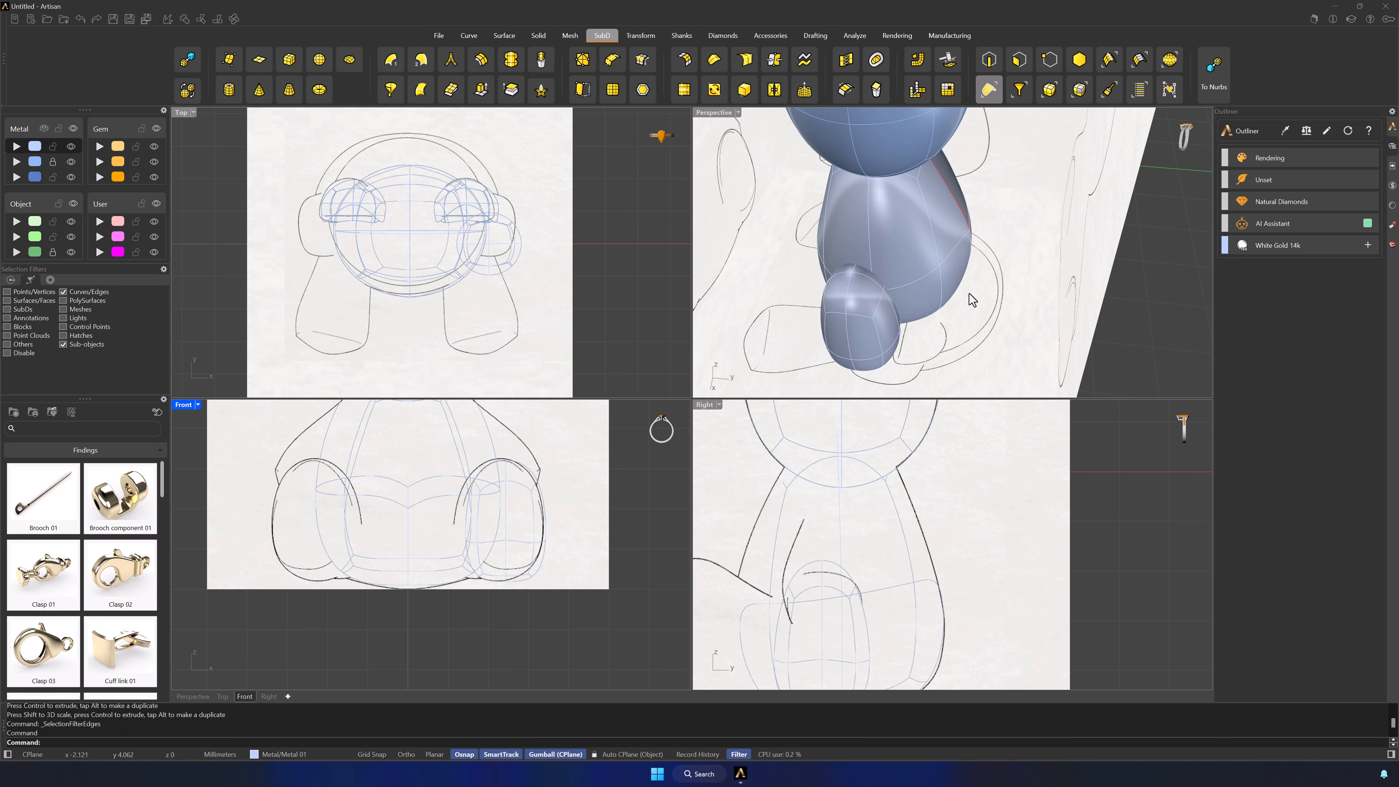
# Step: Select the leg form's lower horizontal edge loop and scale it slightly outward to the front sketch's outline
pyautogui.moveTo(970, 293); pyautogui.dragTo(882, 284, button='right')
pyautogui.doubleClick(882, 284)
pyautogui.moveTo(467, 542); pyautogui.dragTo(460, 542)
pyautogui.click(597, 541)
# Step: Move the whole leg form forward onto the foot in the top sketch and rotate it to the leg's angle
pyautogui.moveTo(990, 210); pyautogui.dragTo(974, 276, button='right')
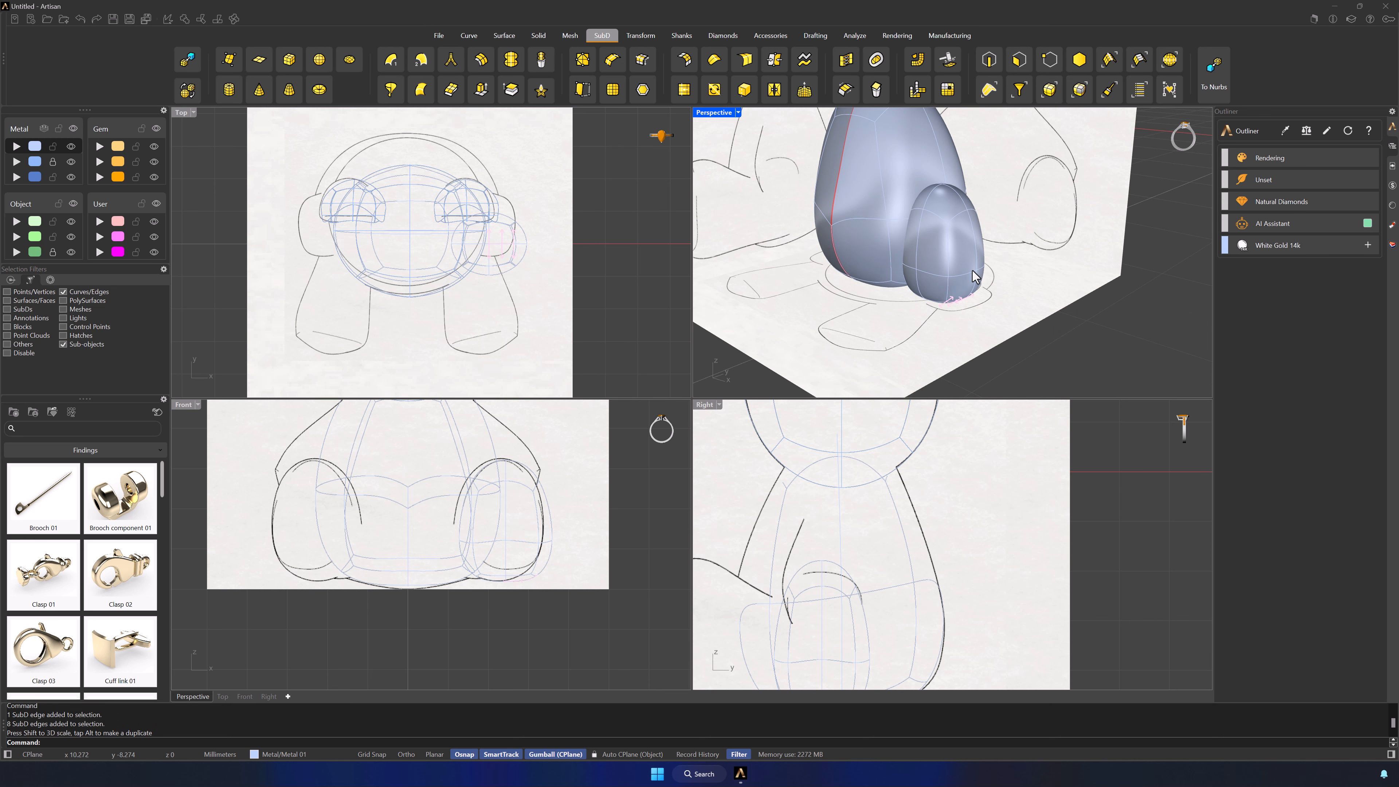
pyautogui.click(534, 220)
pyautogui.moveTo(534, 220); pyautogui.dragTo(506, 338)
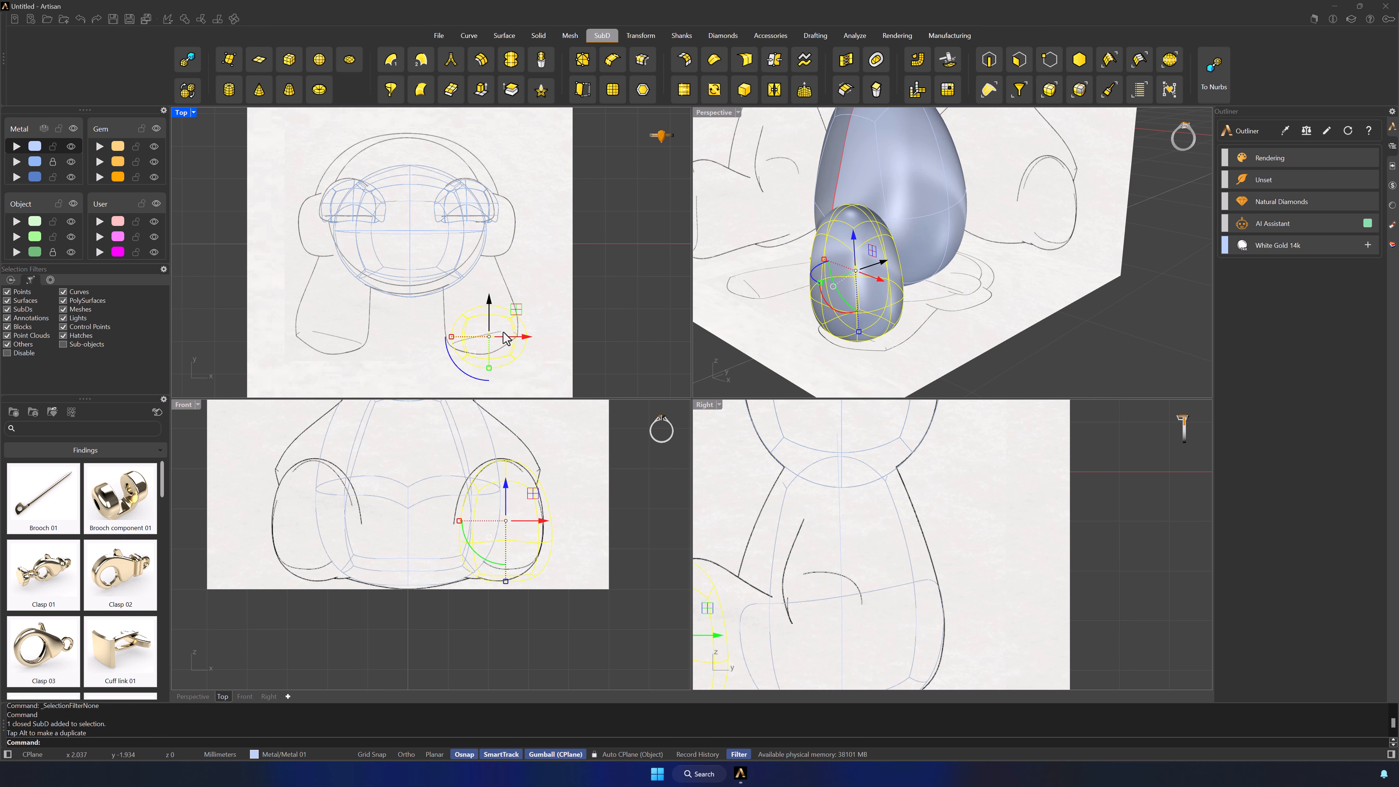
pyautogui.moveTo(458, 380); pyautogui.dragTo(538, 303)
pyautogui.press('Escape')
# Step: Select the back faces of the foot and extrude them toward the body, aligning the new end with the top sketch's leg
pyautogui.moveTo(958, 272); pyautogui.dragTo(884, 275, button='right')
pyautogui.scroll(4, 884, 275)
pyautogui.click(1020, 67)
pyautogui.moveTo(989, 157); pyautogui.dragTo(931, 164, button='right')
pyautogui.scroll(2, 931, 165)
pyautogui.click(909, 161)
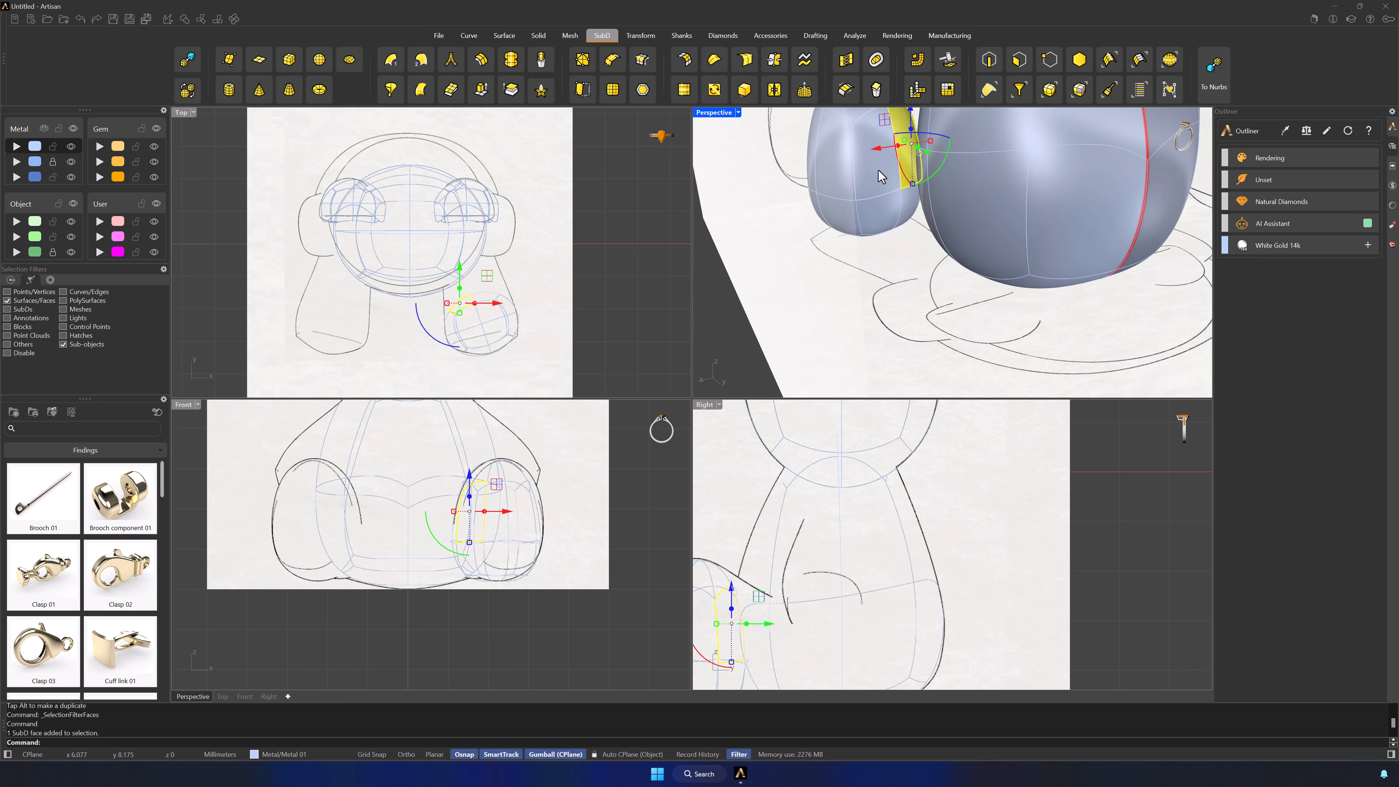
pyautogui.keyDown('shift'); pyautogui.click(879, 178); pyautogui.keyUp('shift')
pyautogui.keyDown('shift'); pyautogui.click(882, 212); pyautogui.keyUp('shift')
pyautogui.scroll(6, 441, 258)
pyautogui.moveTo(503, 329); pyautogui.dragTo(521, 207)
pyautogui.moveTo(455, 255); pyautogui.dragTo(506, 230)
# Step: Select the edge loop around the middle of the leg, then scale and shift it to fit the top sketch
pyautogui.click(991, 70)
pyautogui.click(798, 319)
pyautogui.scroll(-8, 798, 319)
pyautogui.moveTo(815, 319); pyautogui.dragTo(955, 318, button='right')
pyautogui.doubleClick(479, 324)
pyautogui.moveTo(608, 344); pyautogui.dragTo(661, 276, button='right')
pyautogui.moveTo(494, 251); pyautogui.dragTo(492, 252)
pyautogui.moveTo(576, 225); pyautogui.dragTo(585, 219)
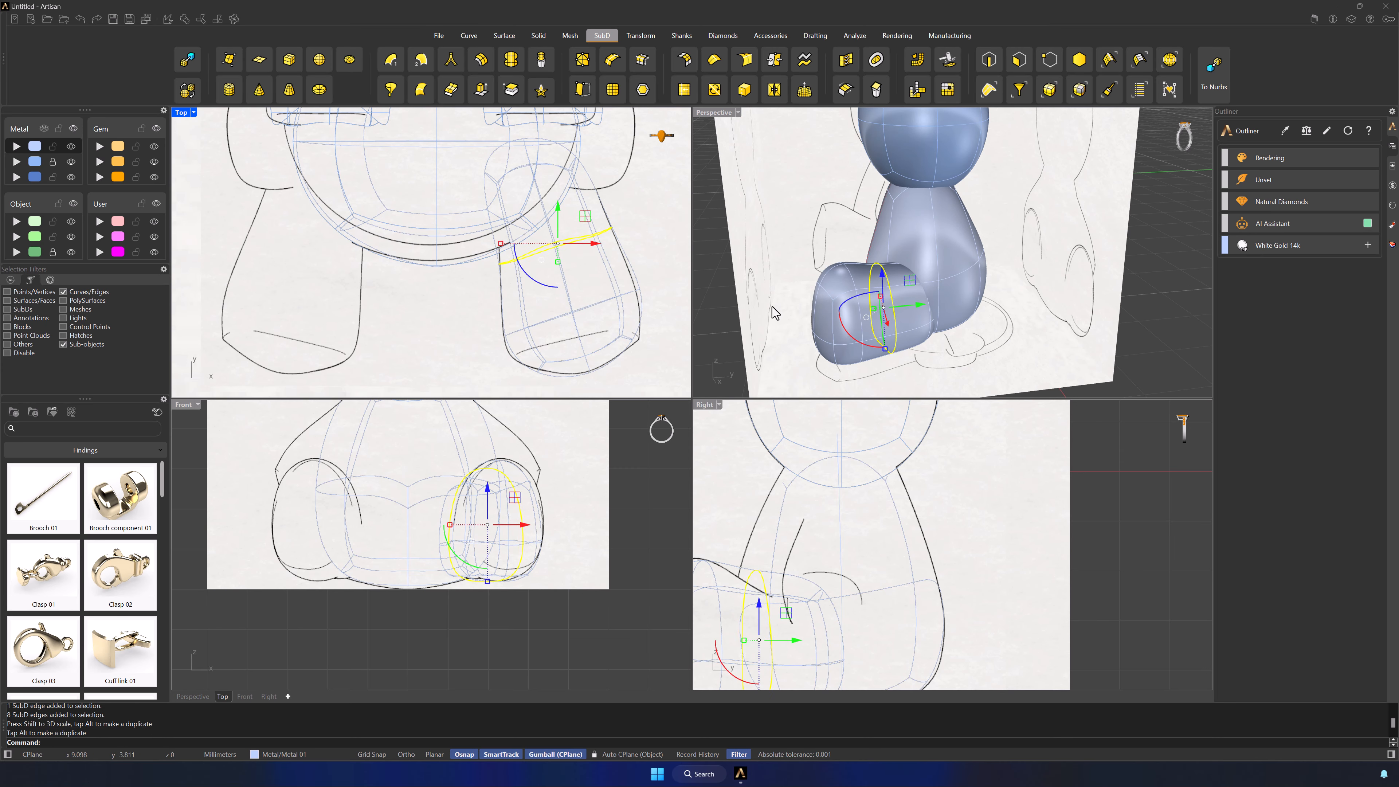
# Step: Lower the top edges behind the foot to follow the sloping upper leg line of the side sketch
pyautogui.click(772, 306)
pyautogui.scroll(-4, 776, 306)
pyautogui.moveTo(777, 307)
pyautogui.mouseDown(button='right')
pyautogui.moveTo(812, 311)
pyautogui.moveTo(765, 314)
pyautogui.mouseUp(button='right')
pyautogui.scroll(-4, 802, 480)
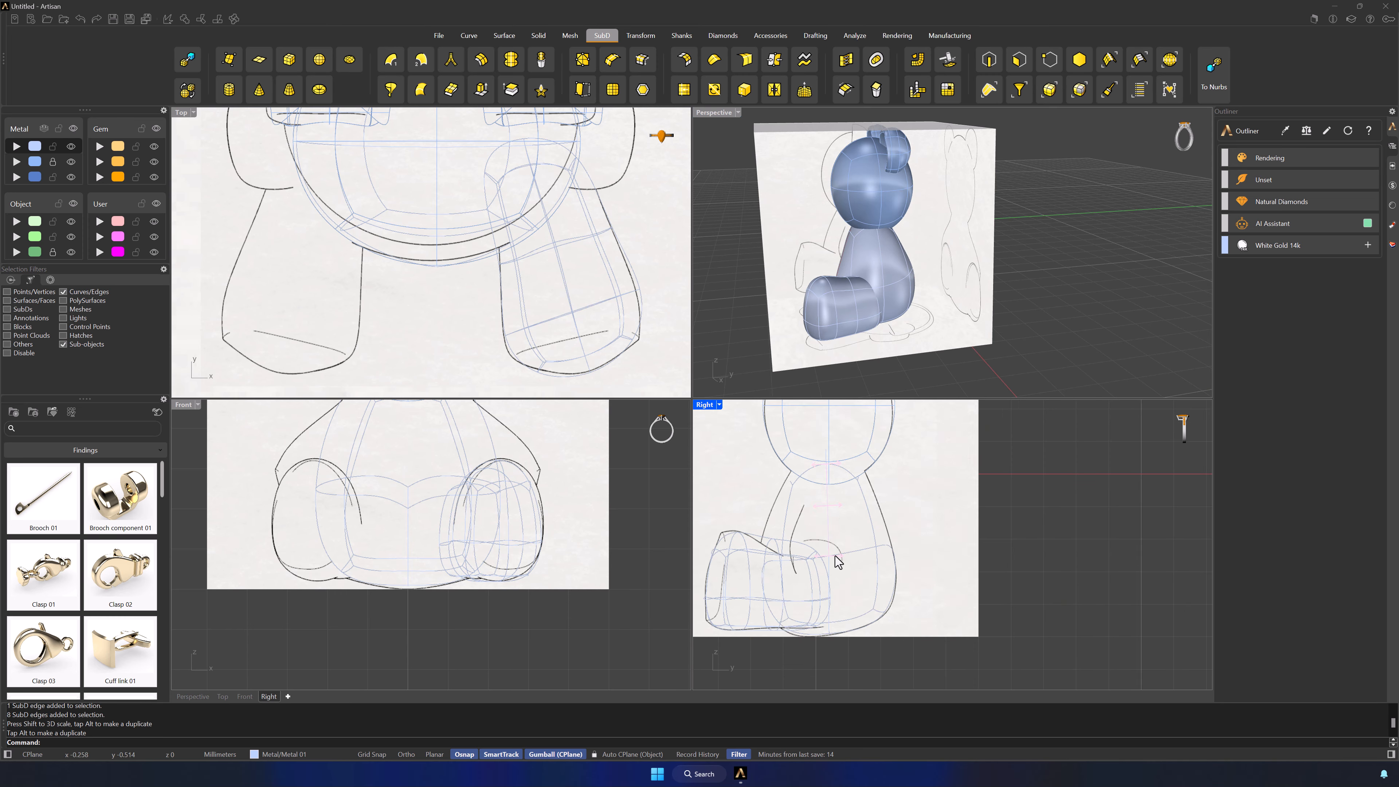
pyautogui.moveTo(831, 555); pyautogui.dragTo(939, 527, button='right')
pyautogui.scroll(2, 937, 531)
pyautogui.scroll(2, 903, 314)
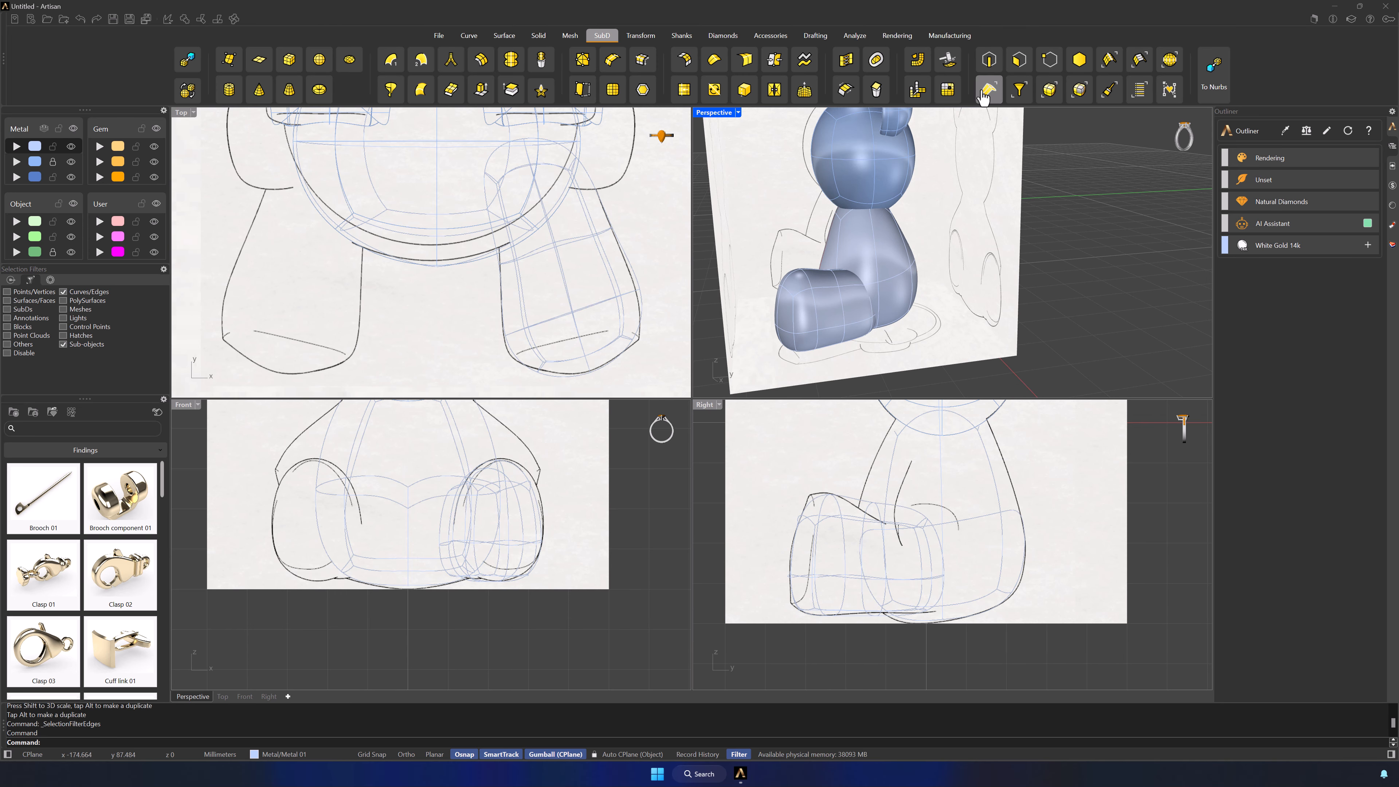
pyautogui.scroll(3, 863, 354)
pyautogui.click(864, 354)
pyautogui.scroll(2, 864, 354)
pyautogui.moveTo(846, 337); pyautogui.dragTo(933, 280, button='right')
pyautogui.keyDown('shift'); pyautogui.click(934, 279); pyautogui.keyUp('shift')
pyautogui.moveTo(872, 473); pyautogui.dragTo(910, 518)
pyautogui.click(973, 669)
# Step: Raise the two top edges nearest the foot's tip to match the crest in the side sketch
pyautogui.click(976, 332)
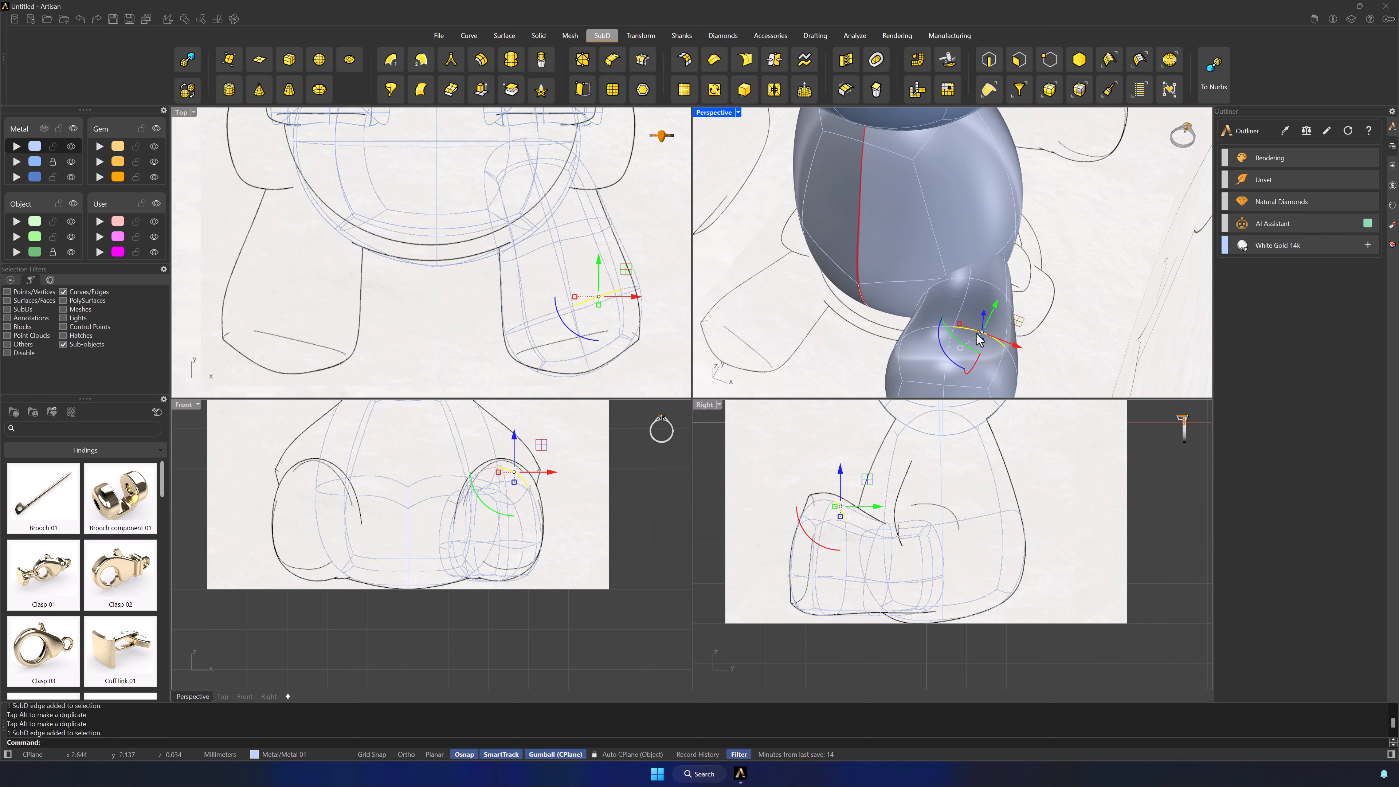
pyautogui.keyDown('shift'); pyautogui.click(931, 328); pyautogui.keyUp('shift')
pyautogui.moveTo(833, 479); pyautogui.dragTo(831, 468)
pyautogui.scroll(-5, 1041, 304)
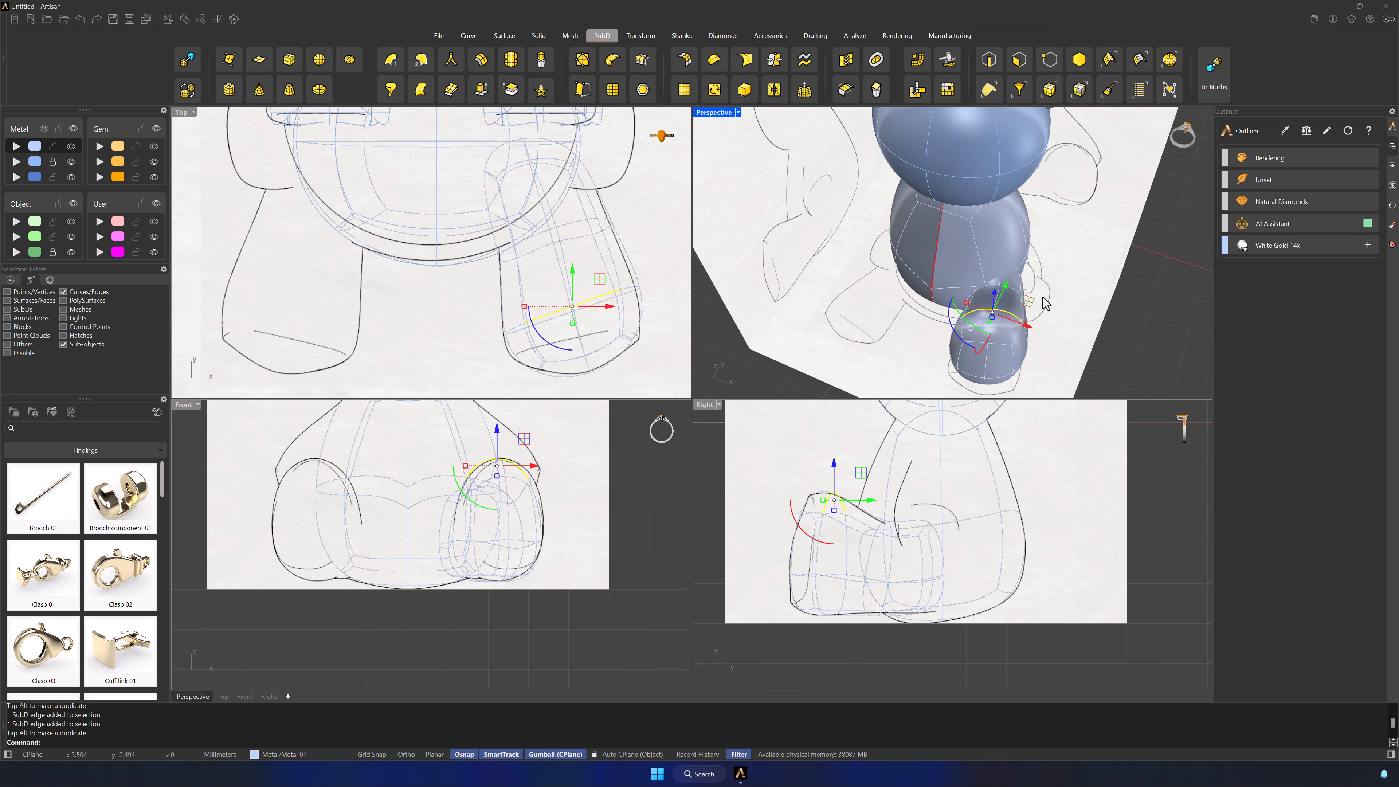
pyautogui.click(1044, 304)
# Step: Shift the leg's rear bottom edge slightly backward and fine-tune the leg's rear end against the top sketch
pyautogui.moveTo(1043, 304); pyautogui.dragTo(958, 297, button='right')
pyautogui.scroll(5, 904, 270)
pyautogui.click(885, 255)
pyautogui.moveTo(944, 284); pyautogui.dragTo(949, 286)
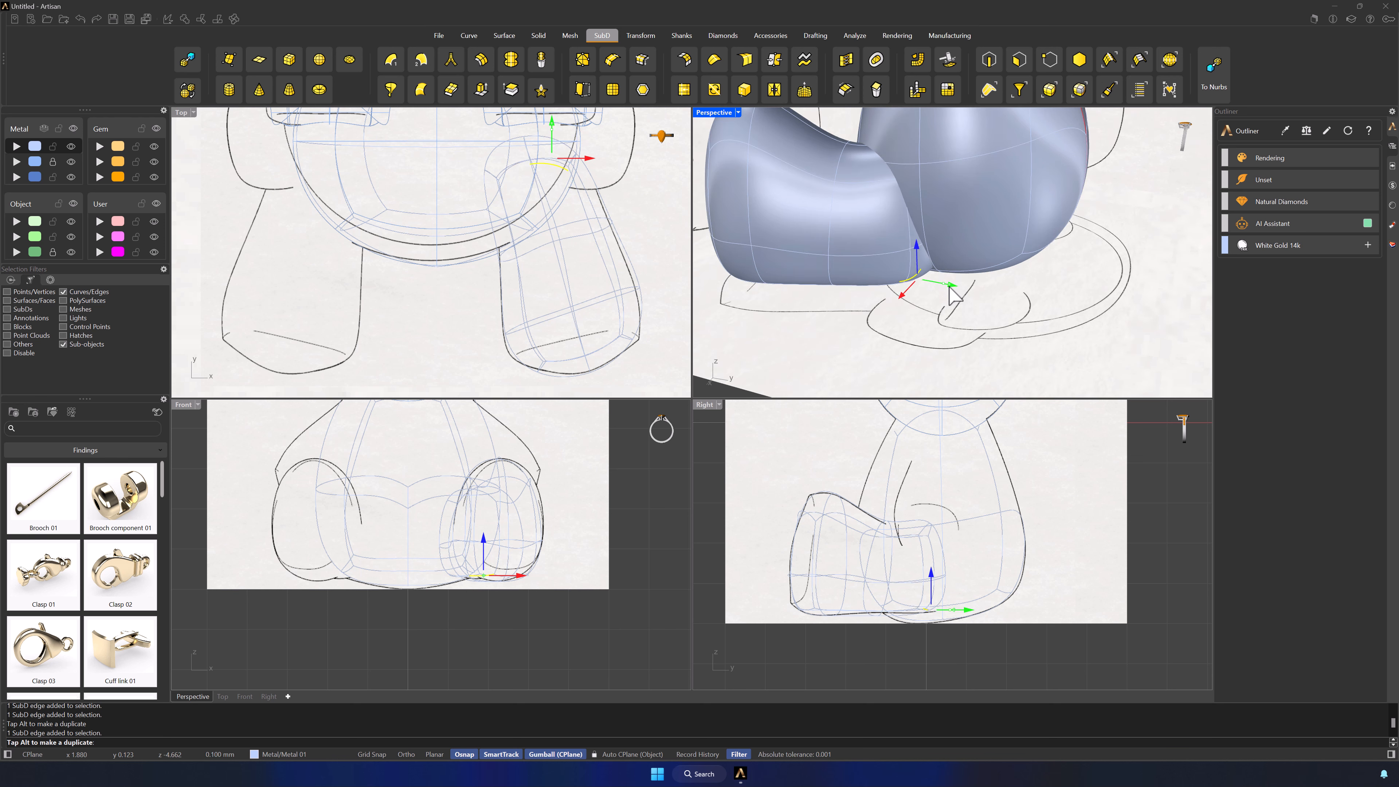
pyautogui.moveTo(610, 200); pyautogui.dragTo(619, 277, button='right')
pyautogui.moveTo(585, 213); pyautogui.dragTo(580, 218)
pyautogui.moveTo(854, 282); pyautogui.dragTo(915, 288, button='right')
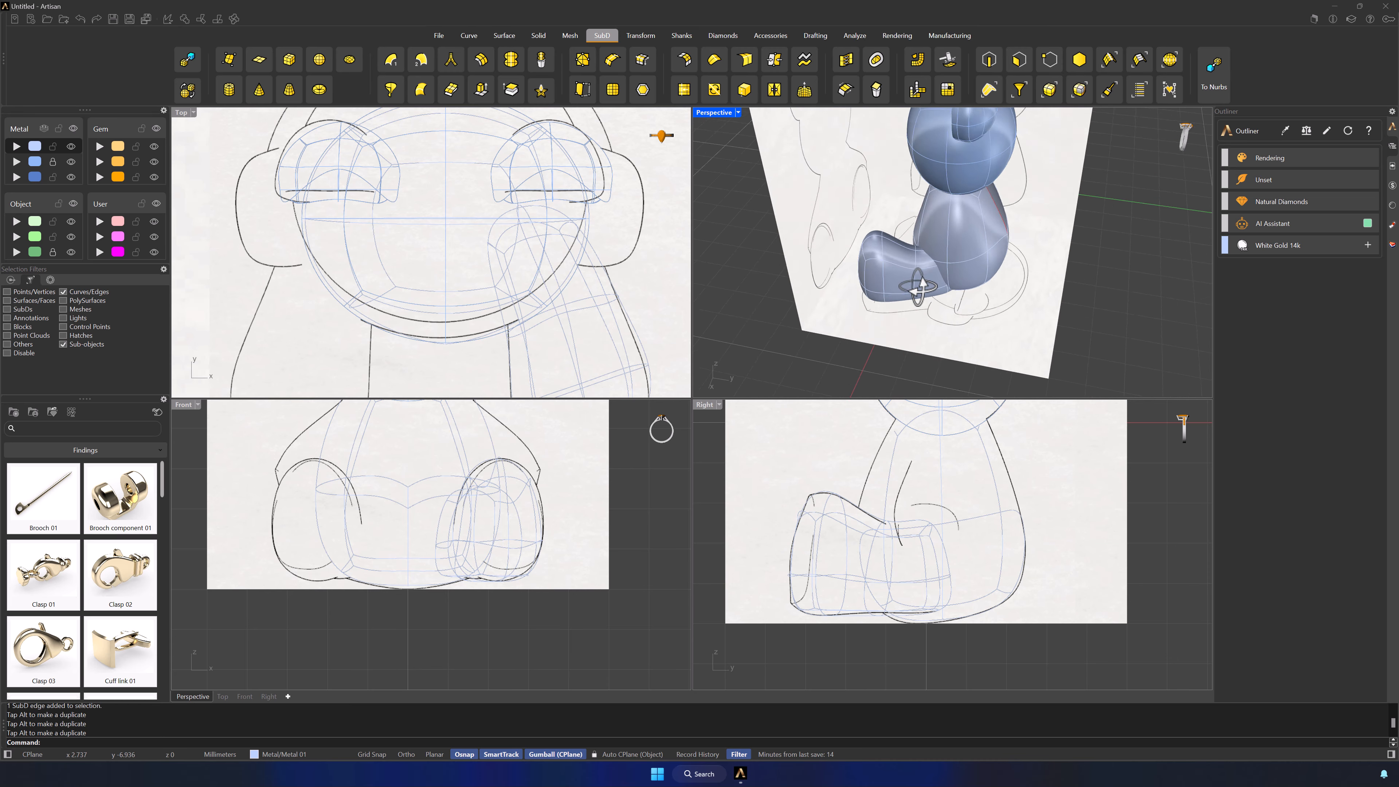
# Step: Insert an additional edge loop in the leg between its middle loop and the foot
pyautogui.scroll(4, 915, 288)
pyautogui.click(609, 72)
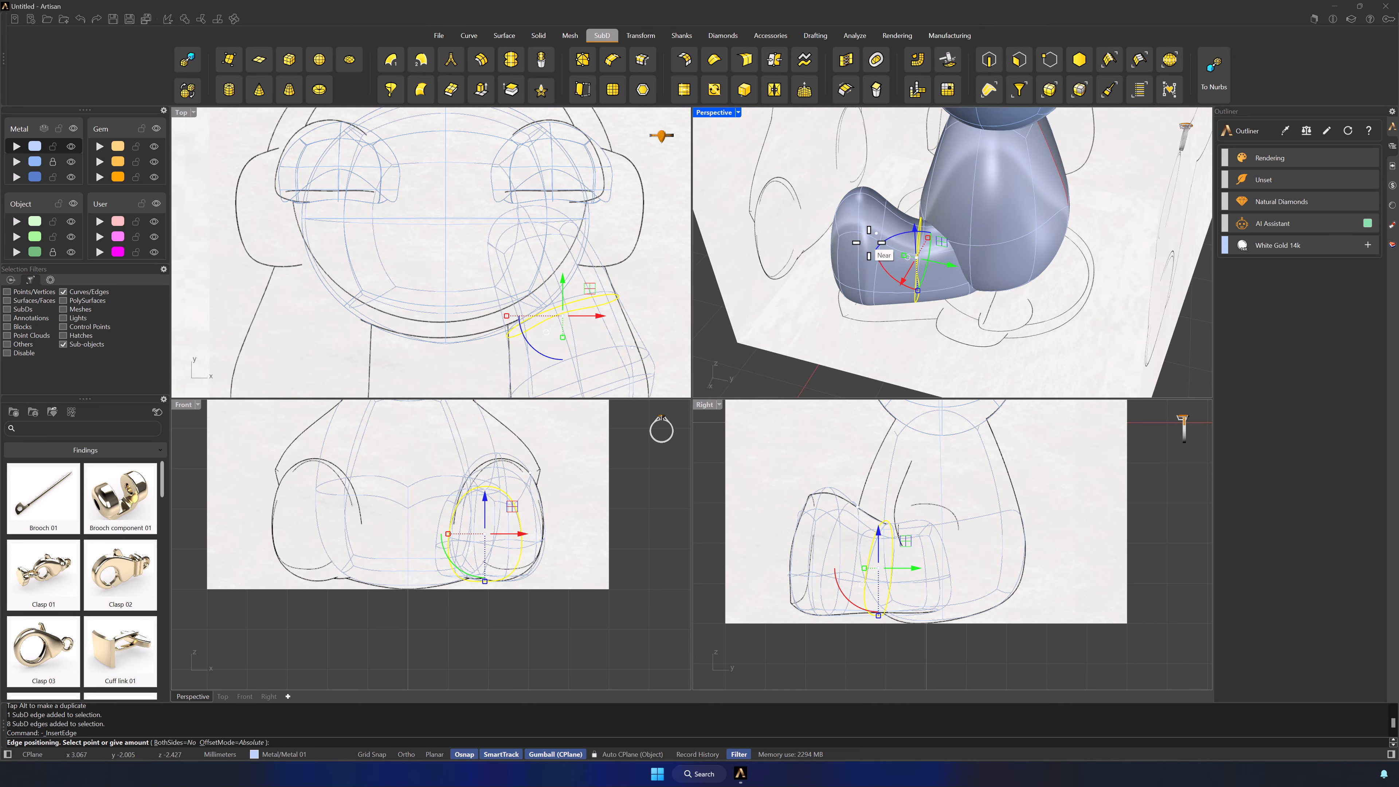
pyautogui.moveTo(875, 338); pyautogui.dragTo(904, 309, button='right')
# Step: Select the top edges of the new loop and adjust them to the side sketch's curve, toggling soft transform
pyautogui.click(913, 229)
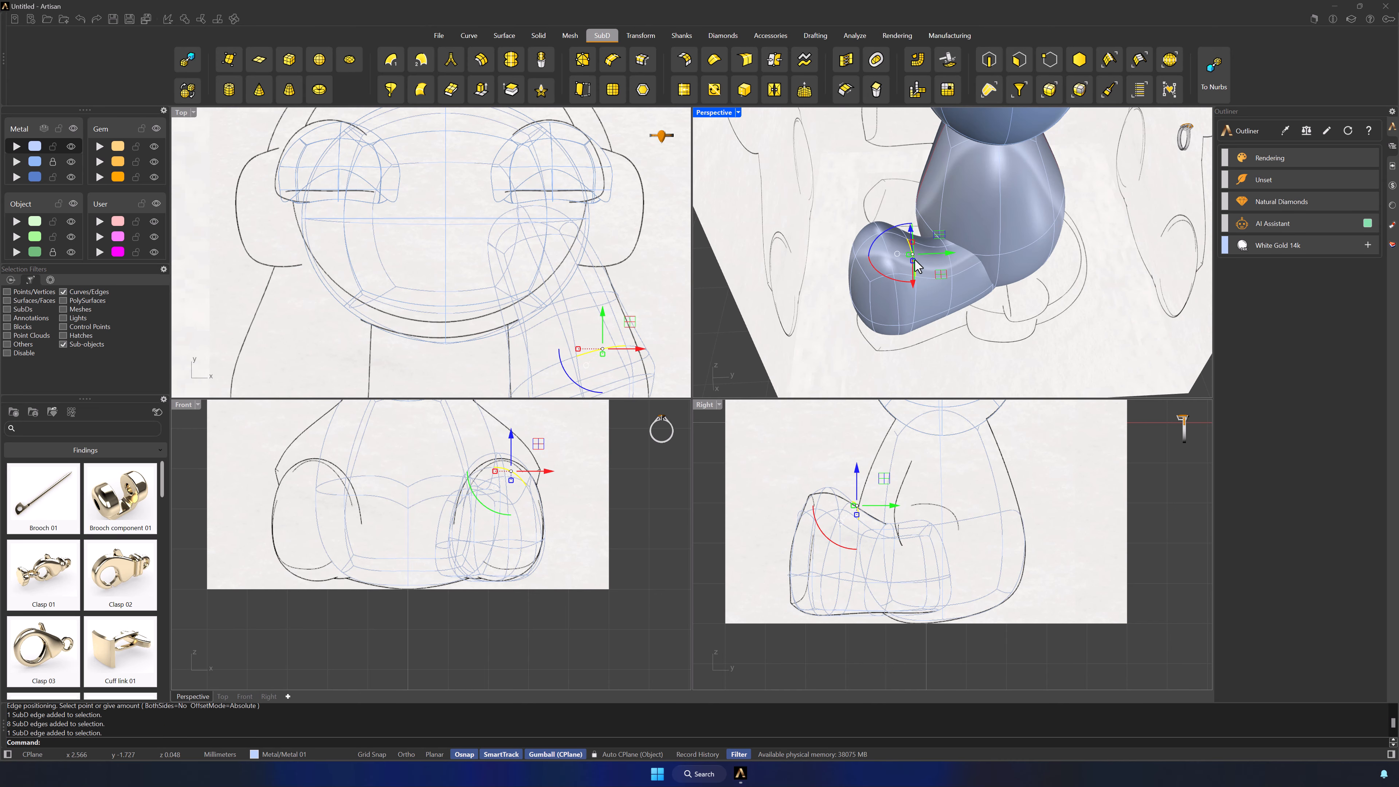
pyautogui.scroll(4, 903, 302)
pyautogui.moveTo(913, 230); pyautogui.dragTo(917, 300, button='right')
pyautogui.click(902, 303)
pyautogui.moveTo(877, 168); pyautogui.dragTo(878, 175)
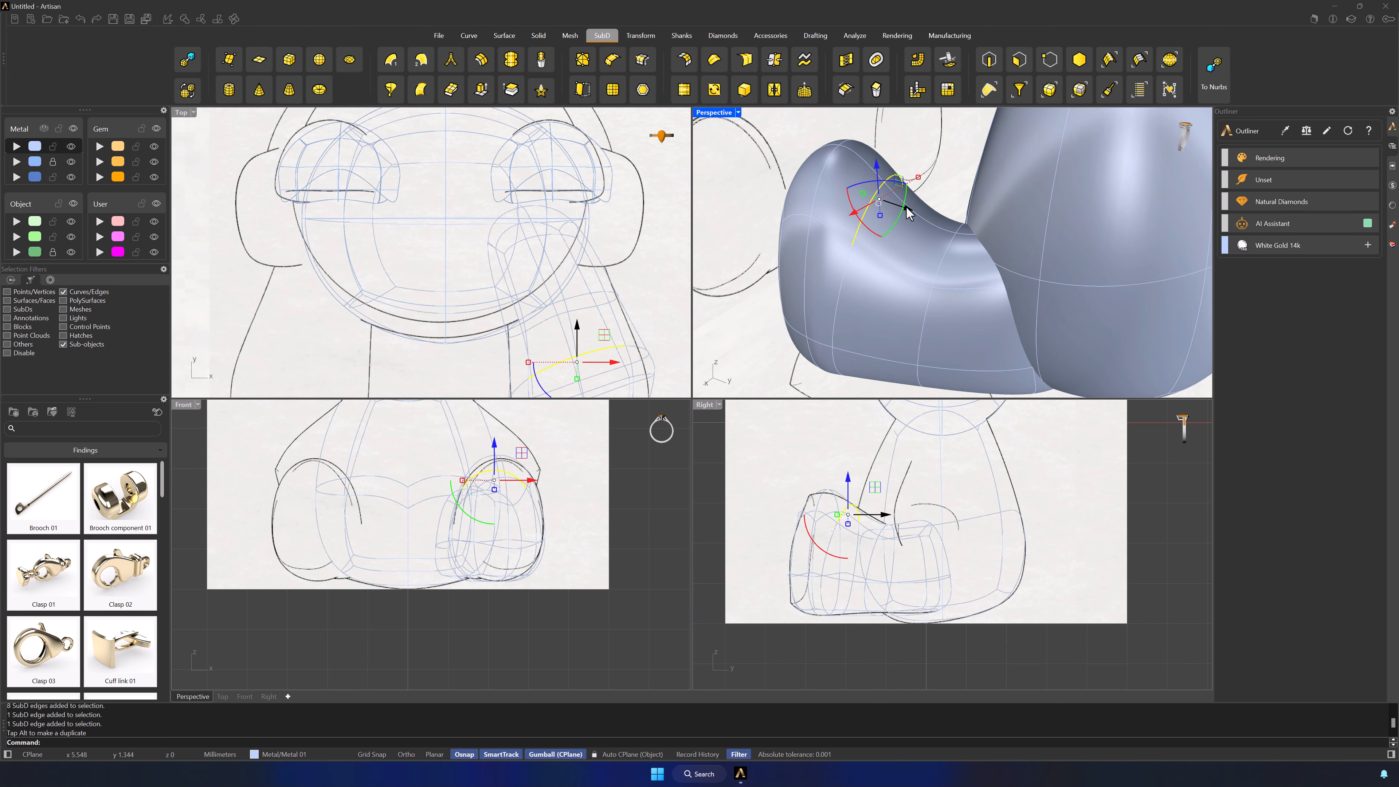
pyautogui.click(805, 94)
pyautogui.click(827, 298)
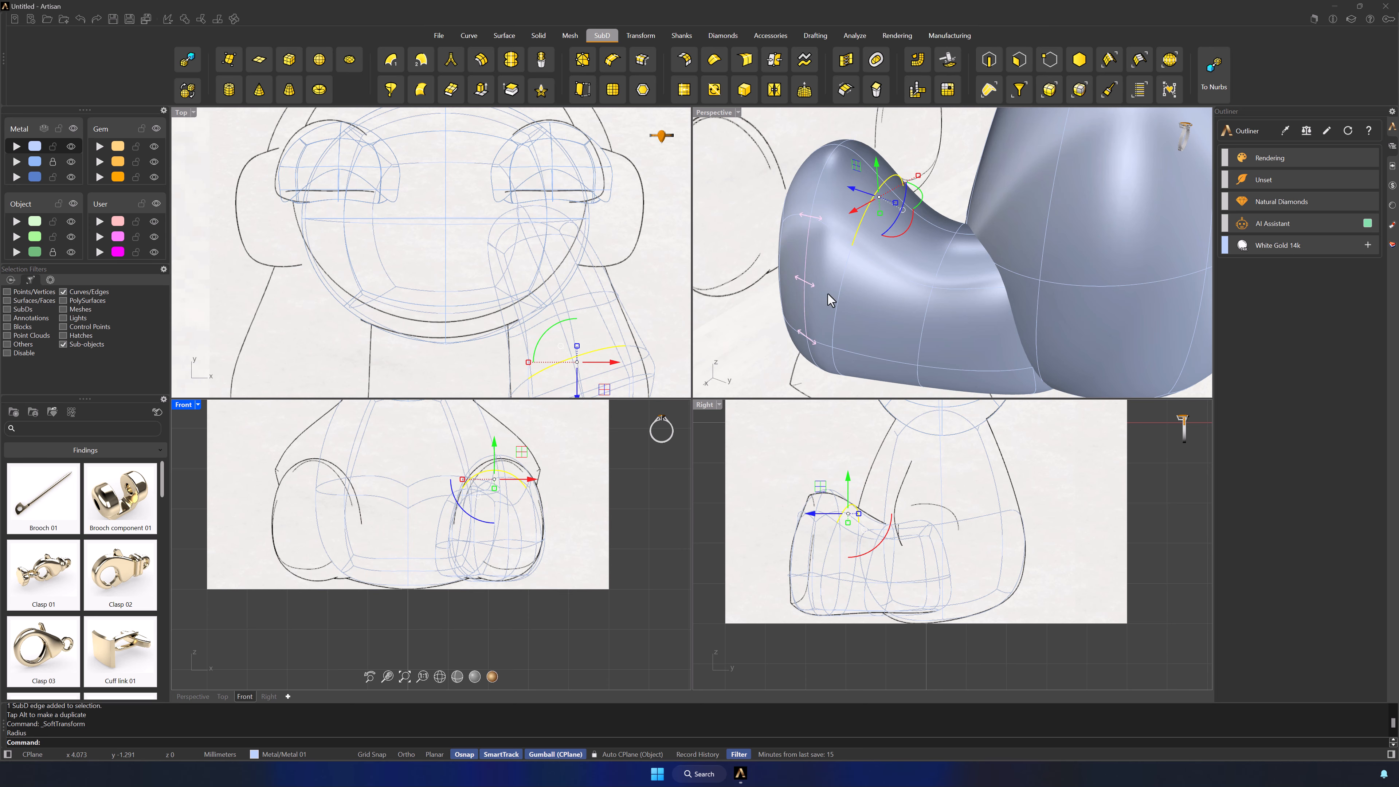
pyautogui.press('Return')
pyautogui.scroll(-5, 816, 302)
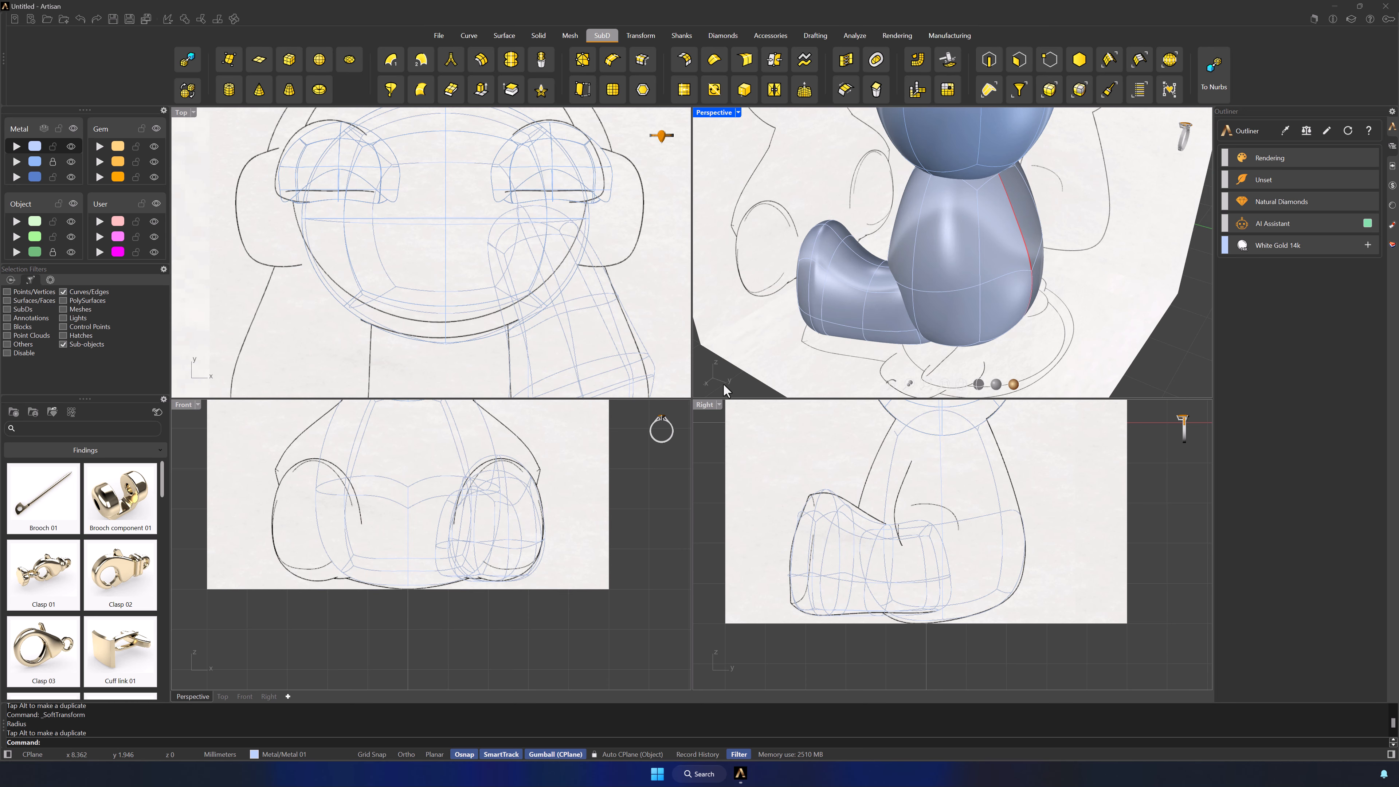
# Step: Mirror a copy of the finished leg across the body's centre line, starting the mirror plane at 0
pyautogui.moveTo(722, 383); pyautogui.dragTo(1023, 310, button='right')
pyautogui.click(1079, 60)
pyautogui.moveTo(1084, 215); pyautogui.dragTo(1136, 232, button='right')
pyautogui.click(1042, 302)
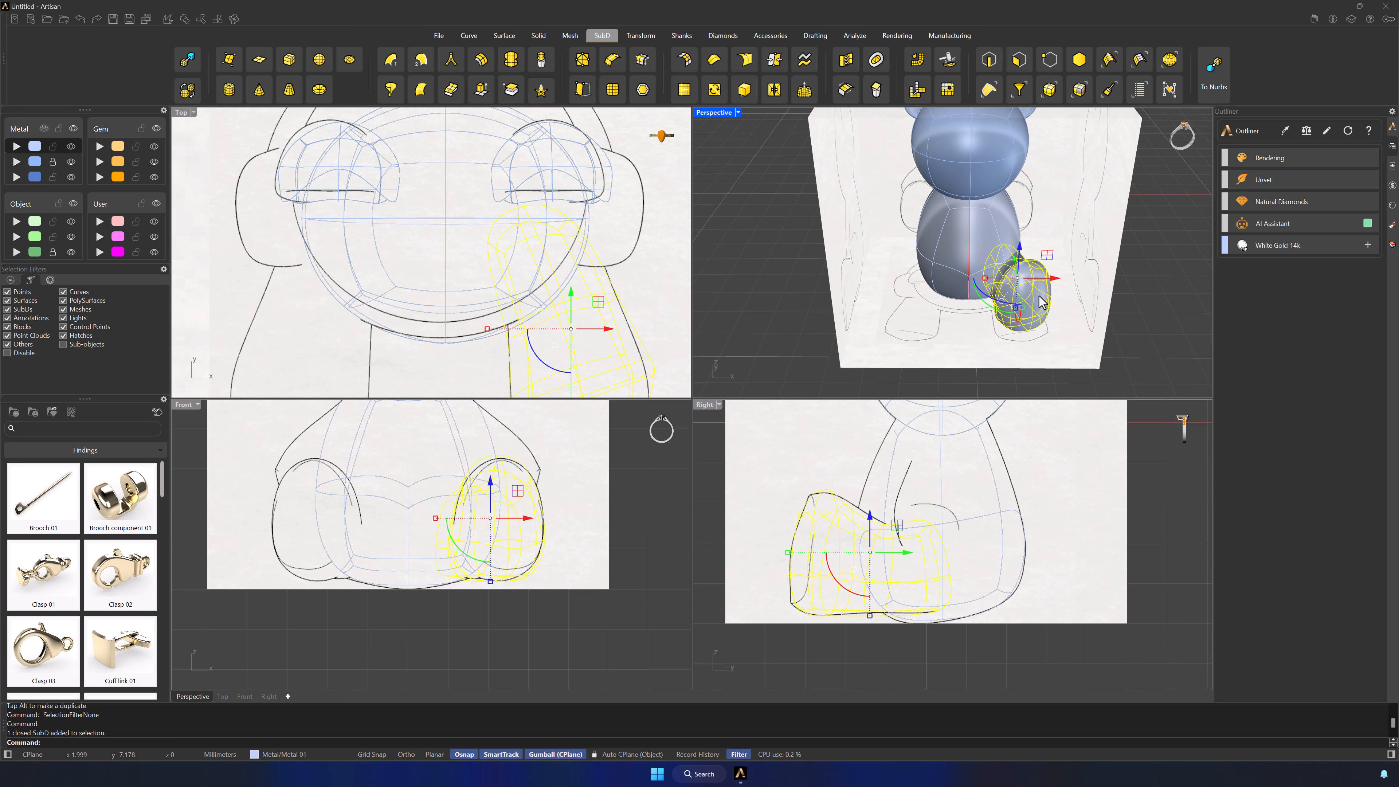
pyautogui.click(644, 37)
pyautogui.click(562, 60)
pyautogui.write('0')
pyautogui.press('Return')
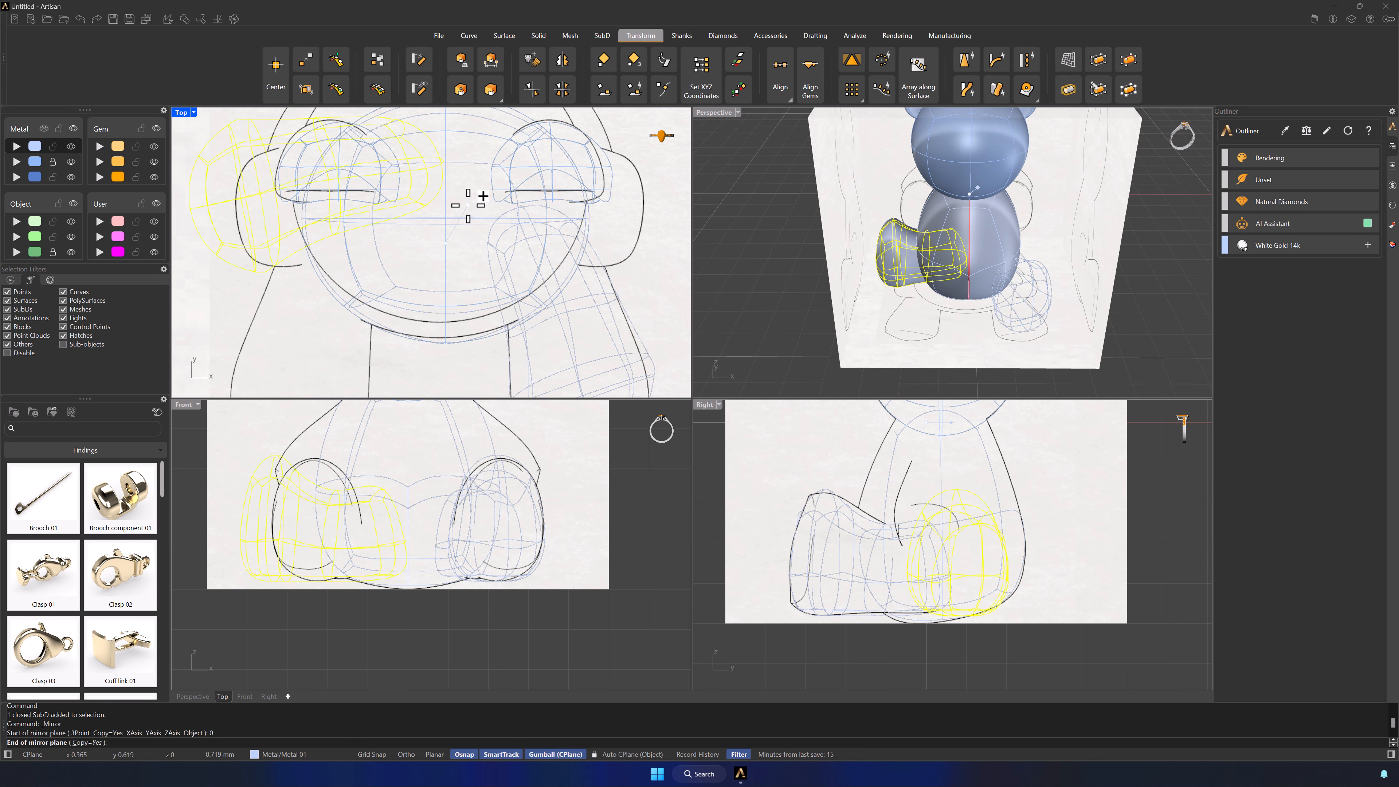
pyautogui.click(457, 178)
pyautogui.moveTo(733, 331)
pyautogui.mouseDown(button='right')
pyautogui.moveTo(785, 310)
pyautogui.moveTo(744, 311)
pyautogui.mouseUp(button='right')
pyautogui.scroll(-3, 602, 294)
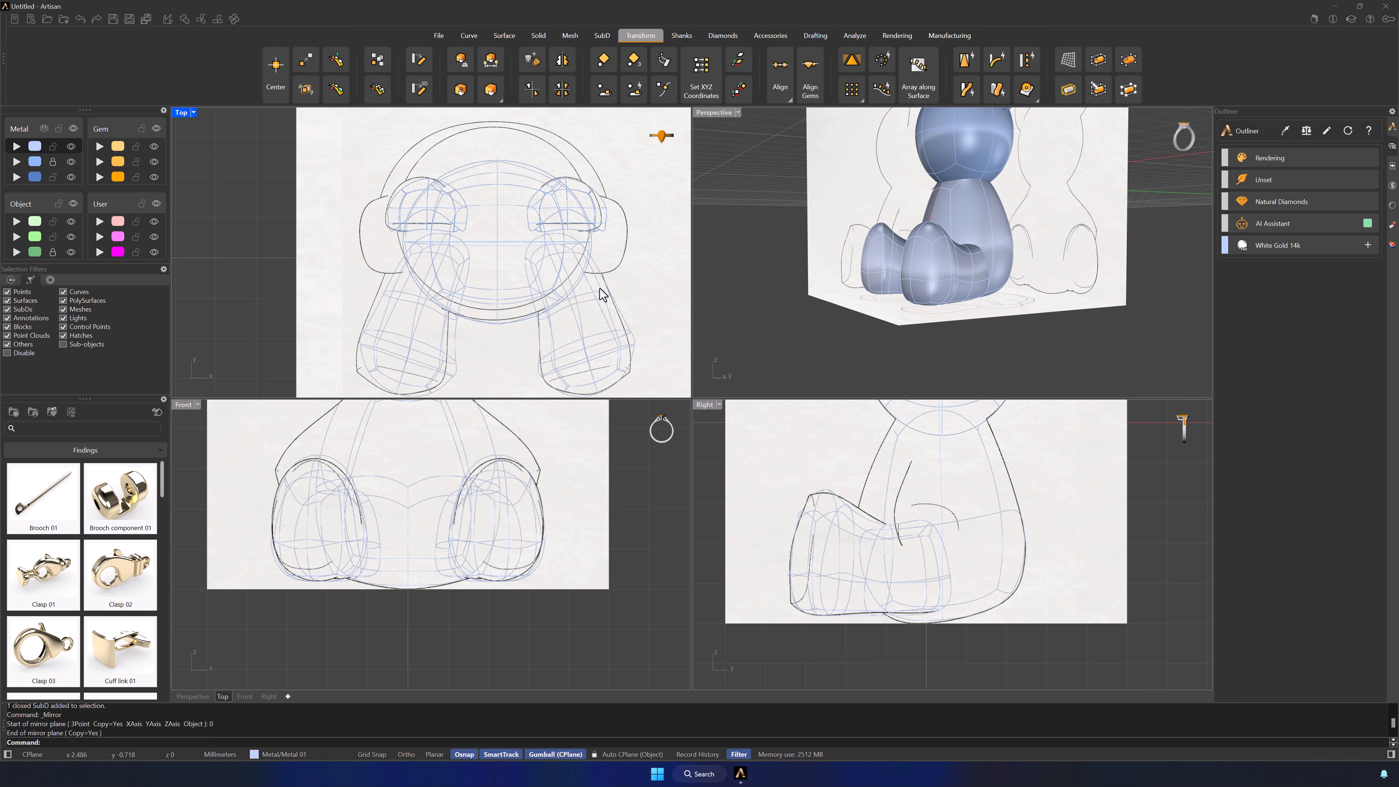
# Step: Fit all views to the model and duplicate the bear's leg straight upward to arm height as a base for the arm
pyautogui.click(738, 113)
pyautogui.moveTo(741, 367)
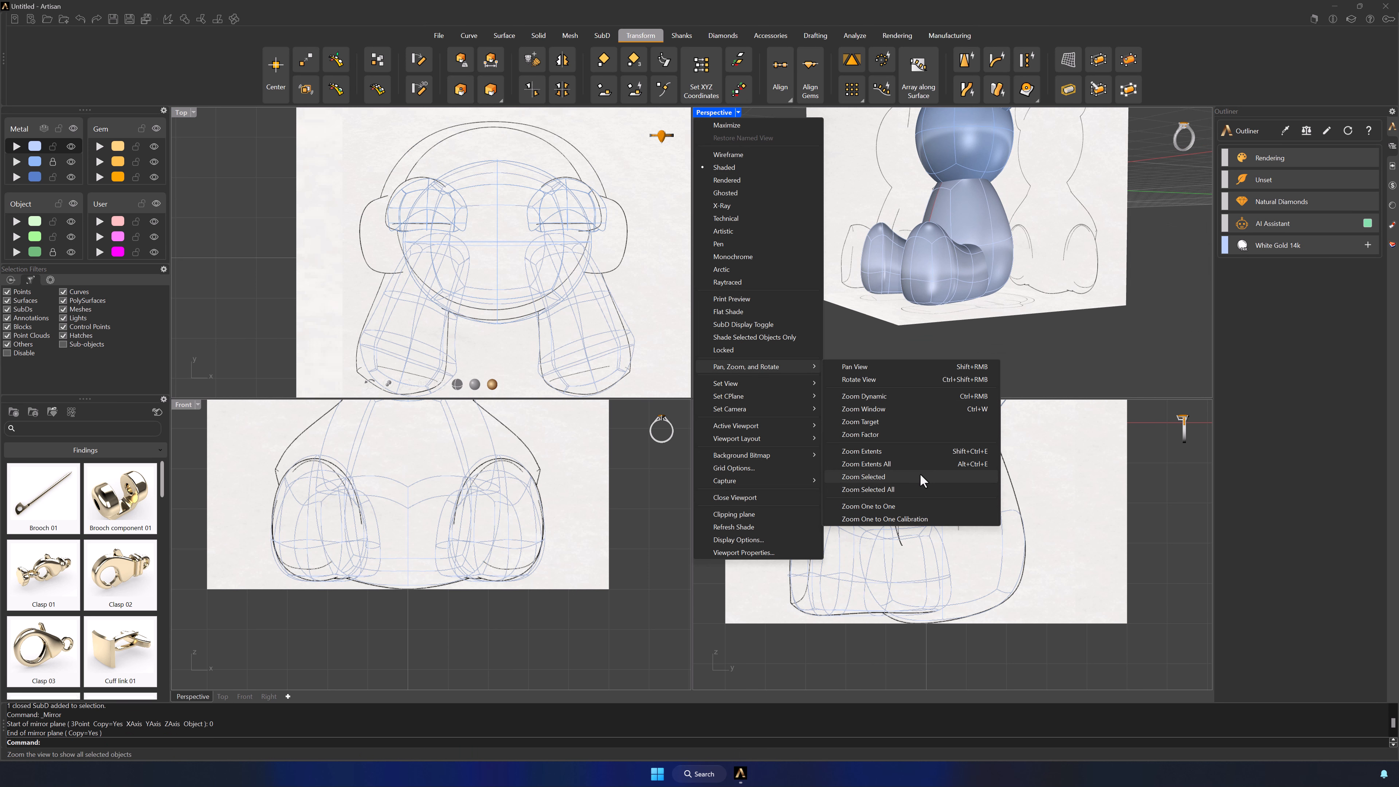
pyautogui.click(870, 478)
pyautogui.moveTo(1006, 337); pyautogui.dragTo(1049, 338, button='right')
pyautogui.moveTo(972, 287)
pyautogui.mouseDown(button='right')
pyautogui.moveTo(1051, 299)
pyautogui.moveTo(969, 298)
pyautogui.mouseUp(button='right')
pyautogui.click(993, 329)
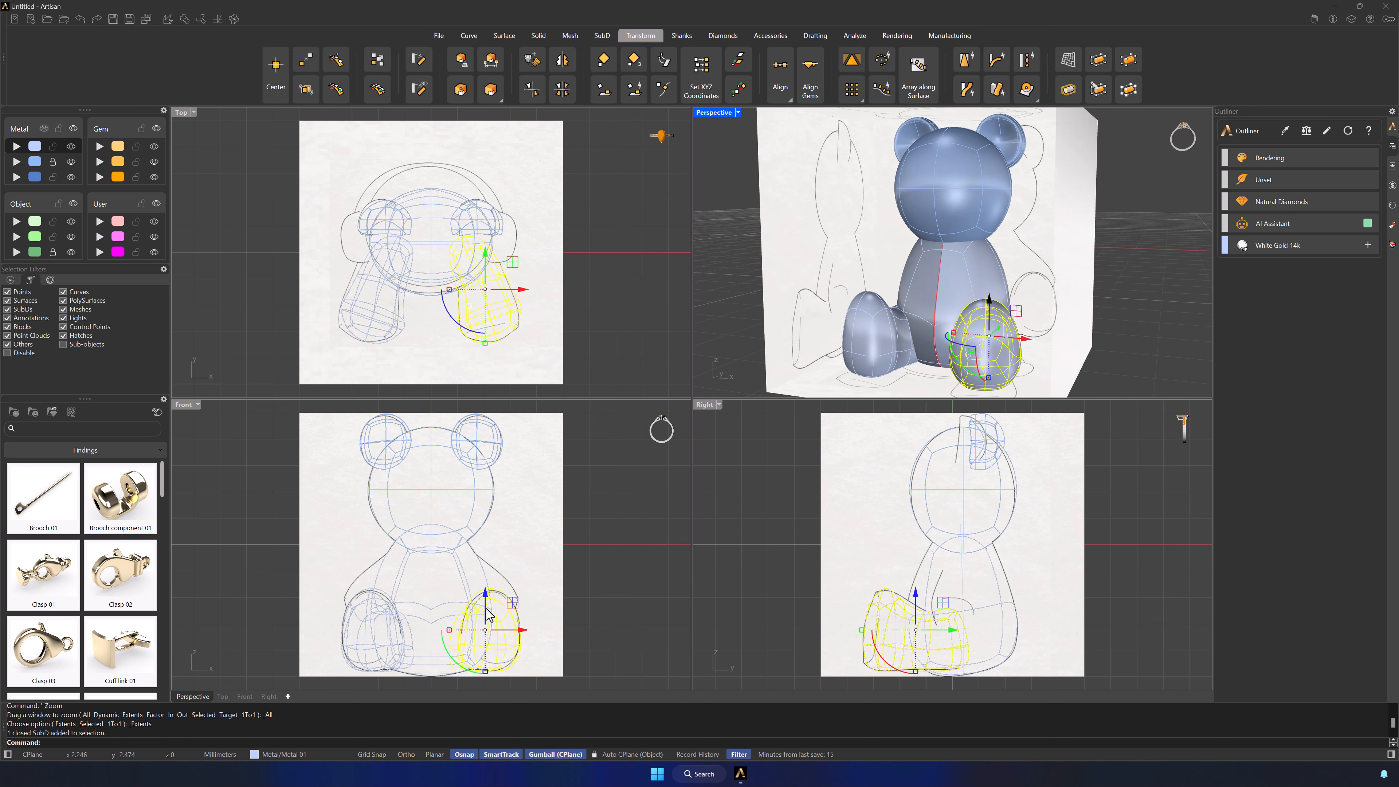
pyautogui.press('alt')
pyautogui.moveTo(485, 601); pyautogui.dragTo(488, 522)
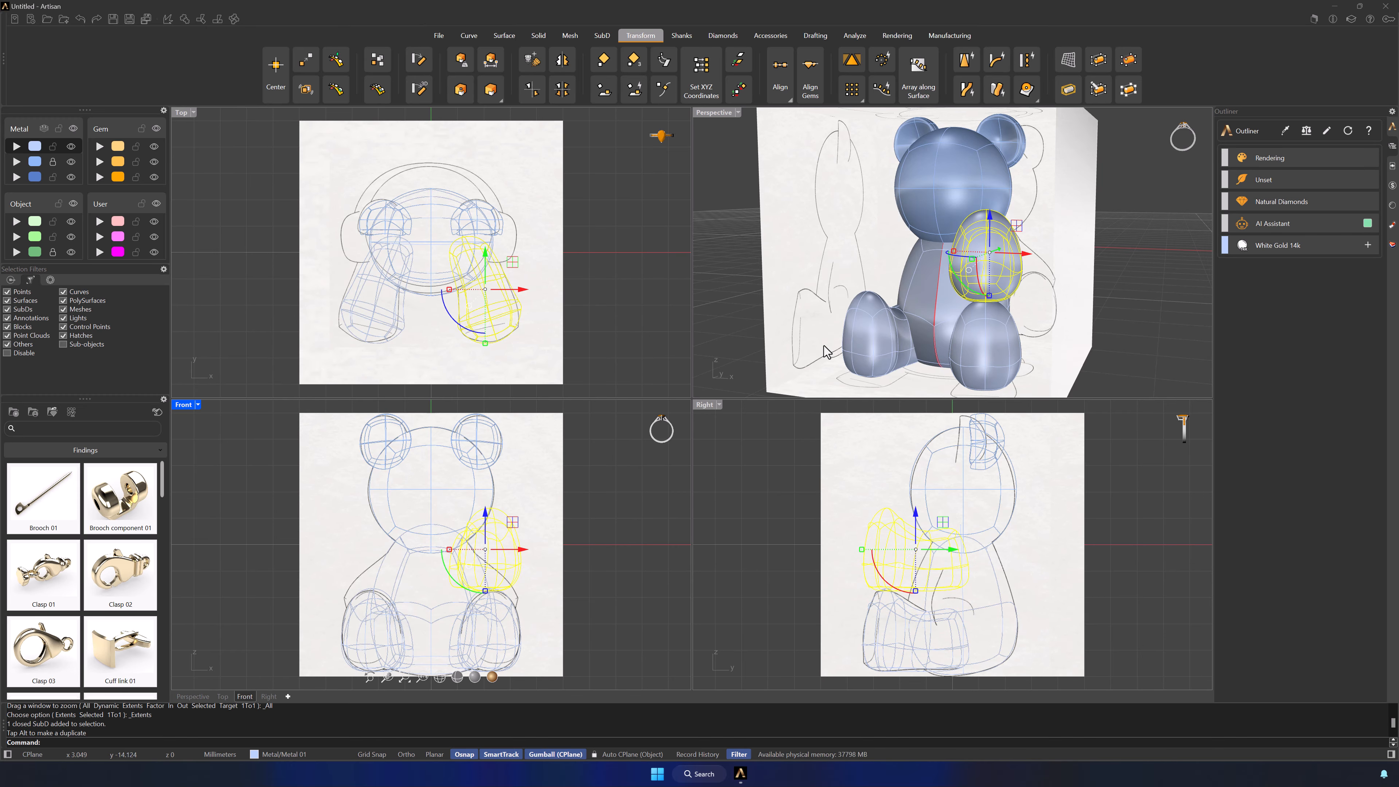
pyautogui.click(562, 346)
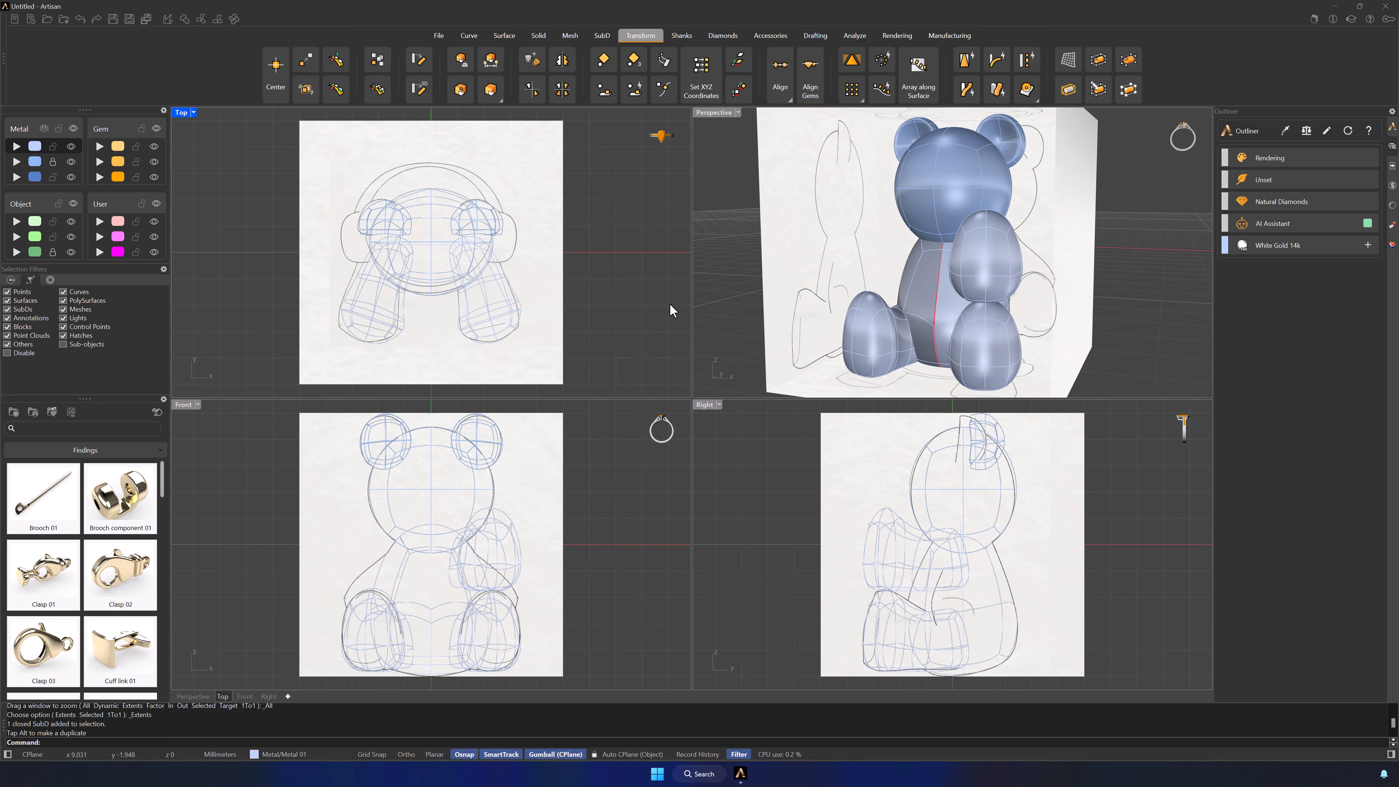
# Step: Select the body and both original legs and assign them to the Metal 02 layer
pyautogui.click(604, 37)
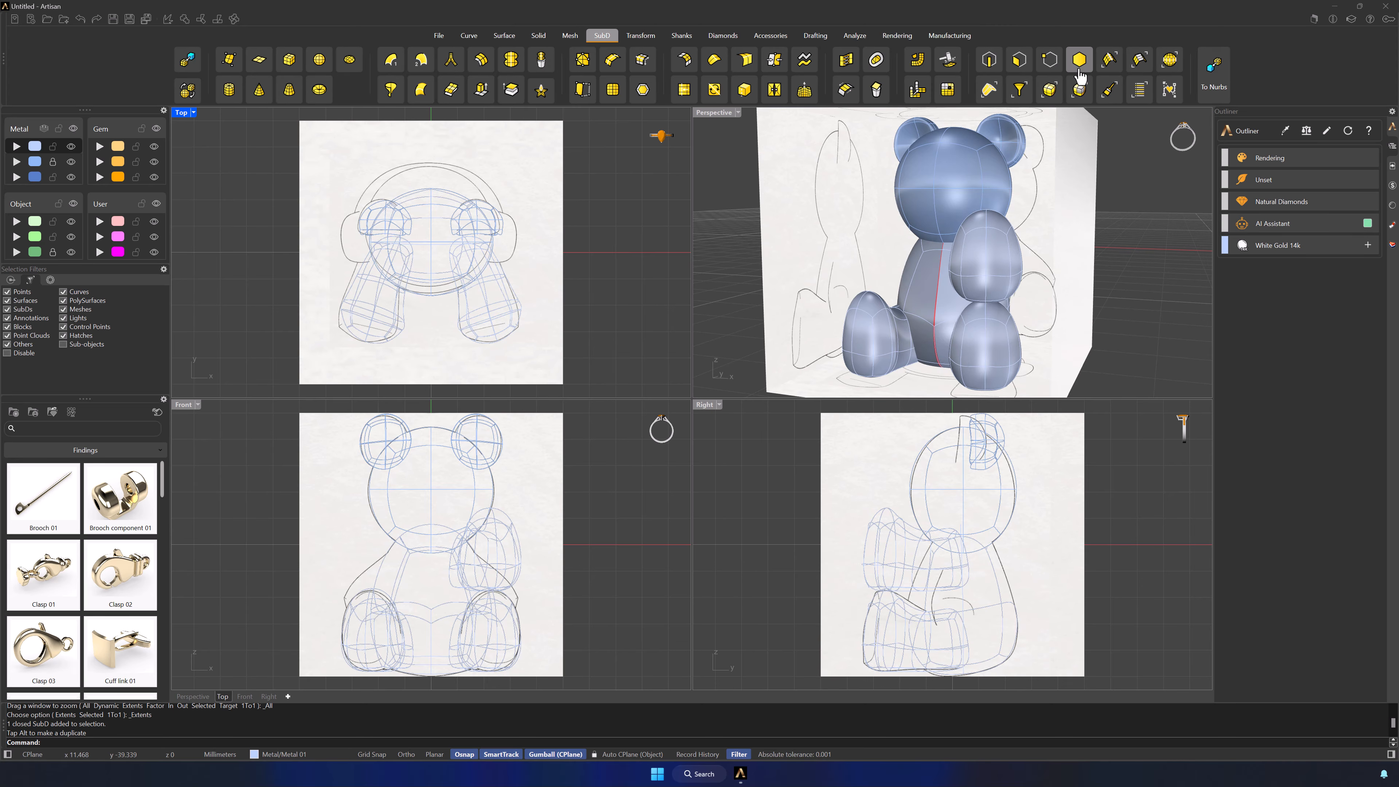
pyautogui.click(983, 353)
pyautogui.keyDown('shift'); pyautogui.click(928, 297); pyautogui.keyUp('shift')
pyautogui.keyDown('shift'); pyautogui.click(879, 331); pyautogui.keyUp('shift')
pyautogui.click(32, 151)
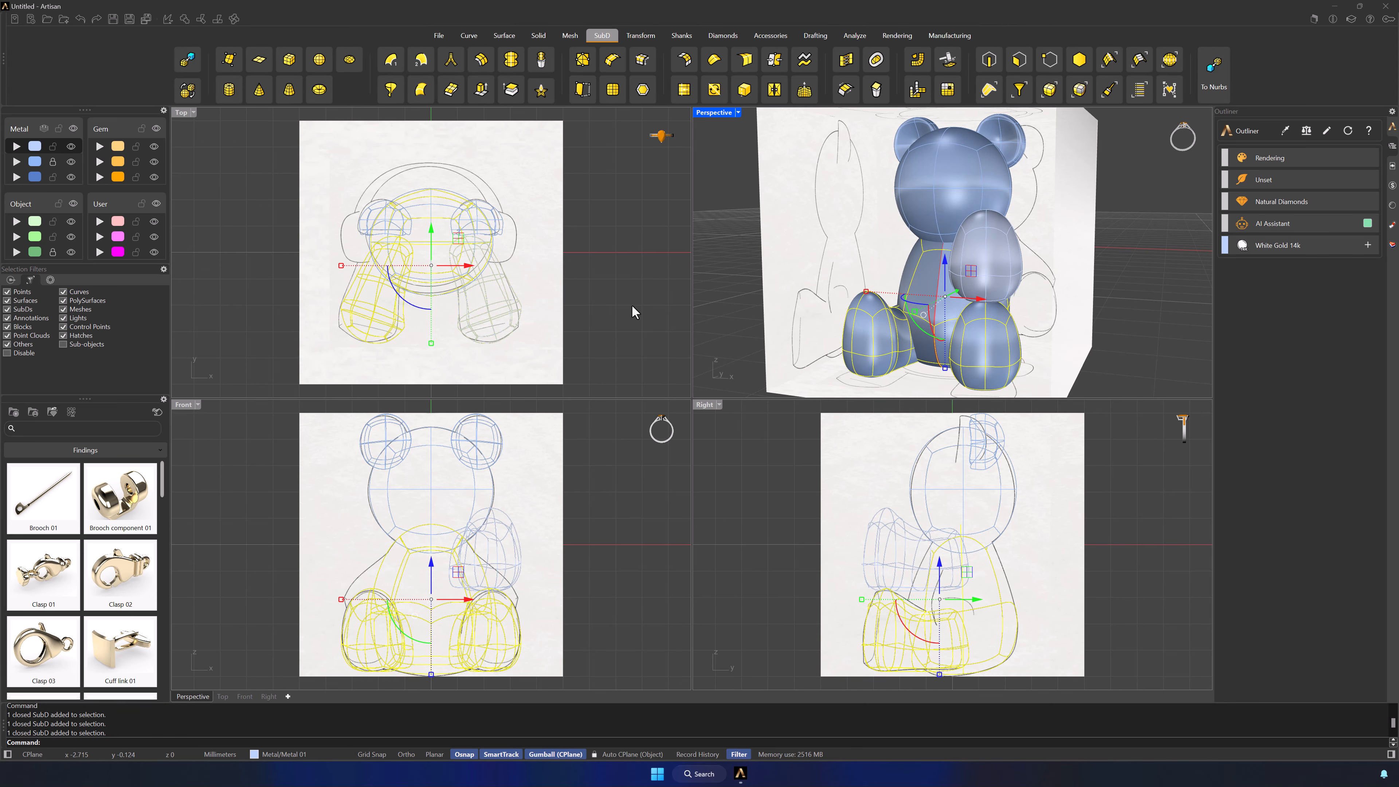
pyautogui.click(632, 304)
# Step: Rotate the duplicated limb sideways, shift it beside the body and resize it to fit the arm outline in the top sketch
pyautogui.moveTo(763, 326); pyautogui.dragTo(835, 342, button='right')
pyautogui.click(1004, 259)
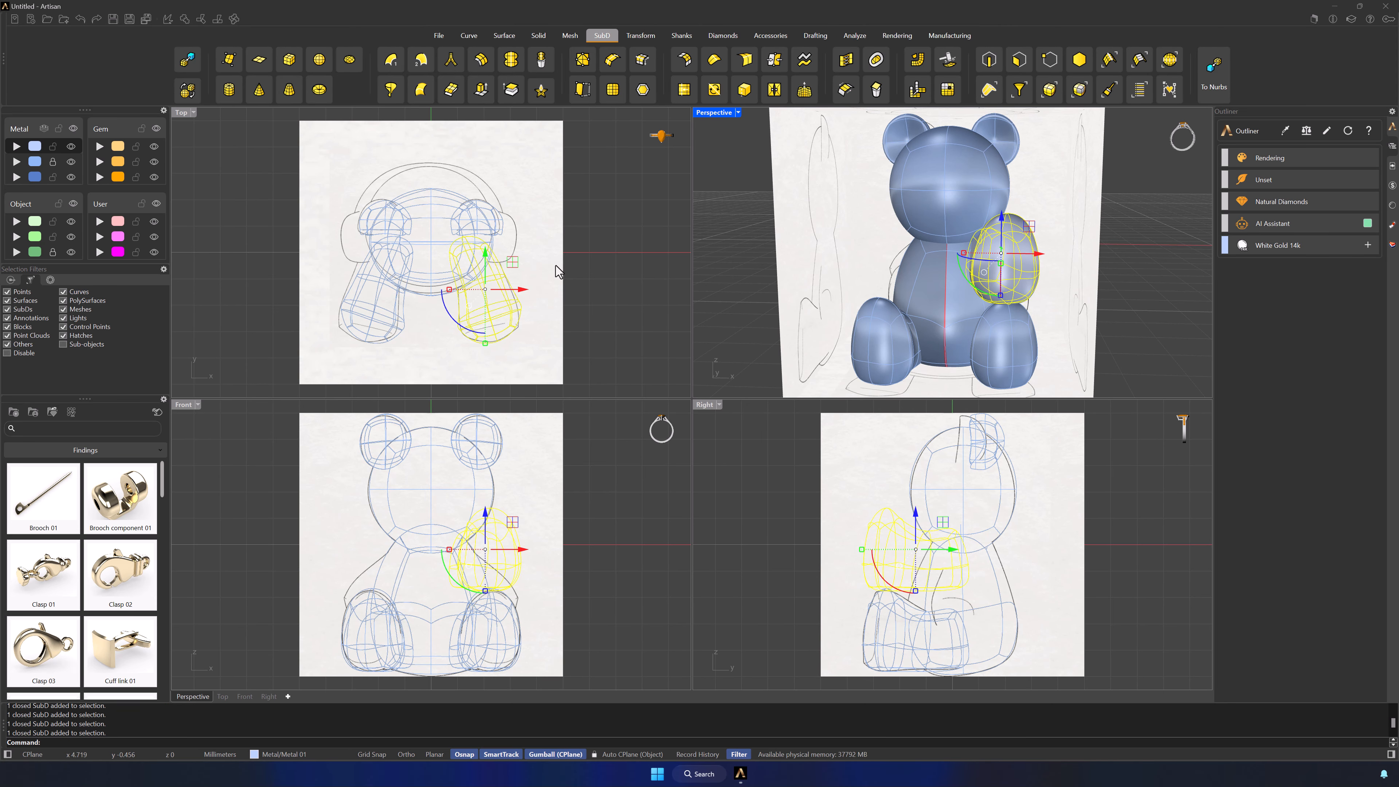
pyautogui.moveTo(454, 320)
pyautogui.mouseDown()
pyautogui.moveTo(489, 331)
pyautogui.moveTo(468, 309)
pyautogui.mouseUp()
pyautogui.moveTo(484, 256); pyautogui.dragTo(477, 194)
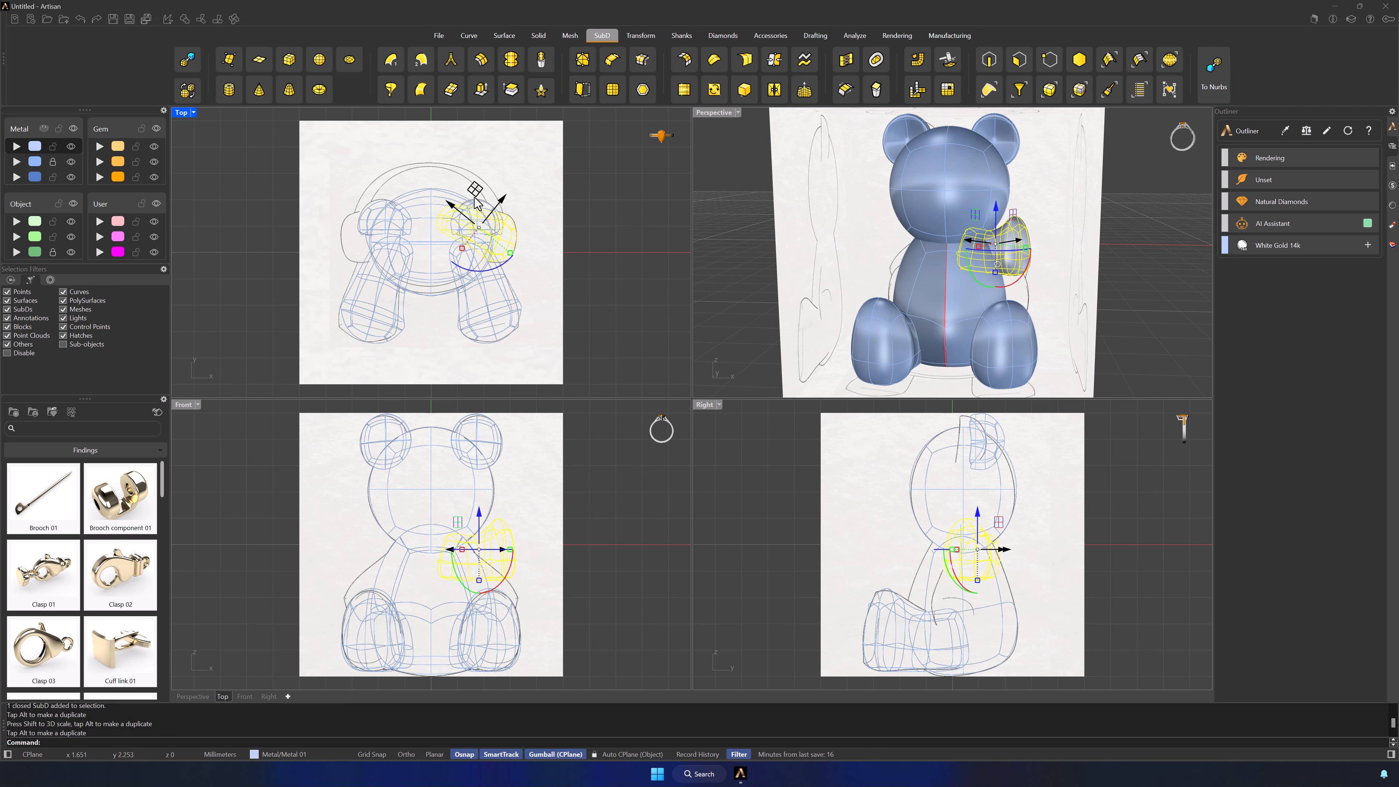
pyautogui.scroll(8, 478, 211)
pyautogui.keyDown('shift'); pyautogui.moveTo(442, 299); pyautogui.dragTo(439, 302); pyautogui.keyUp('shift')
pyautogui.click(629, 322)
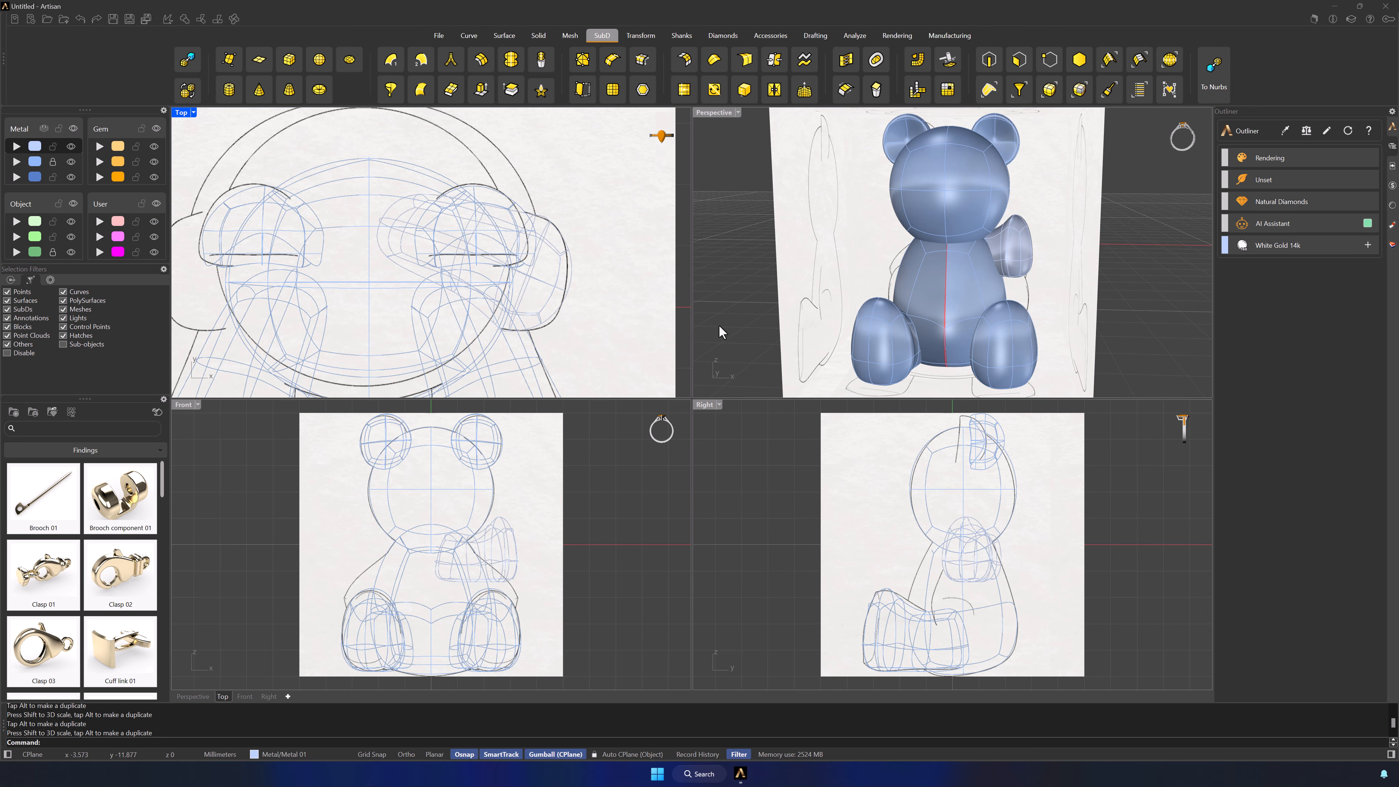
# Step: Select an edge loop near the hand end of the new arm and delete it
pyautogui.moveTo(1061, 252)
pyautogui.mouseDown(button='right')
pyautogui.moveTo(1062, 225)
pyautogui.moveTo(1064, 265)
pyautogui.mouseUp(button='right')
pyautogui.scroll(5, 1064, 264)
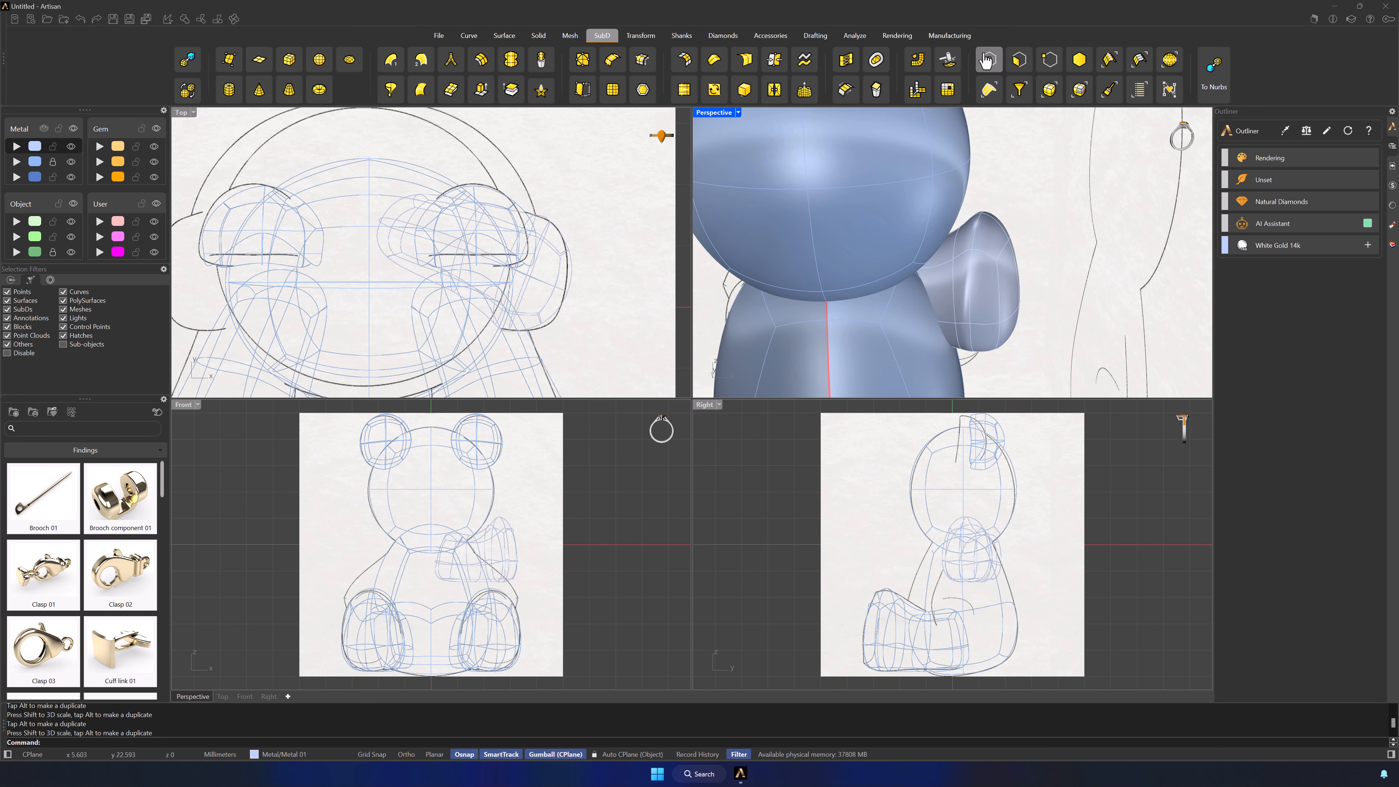
pyautogui.press('Delete')
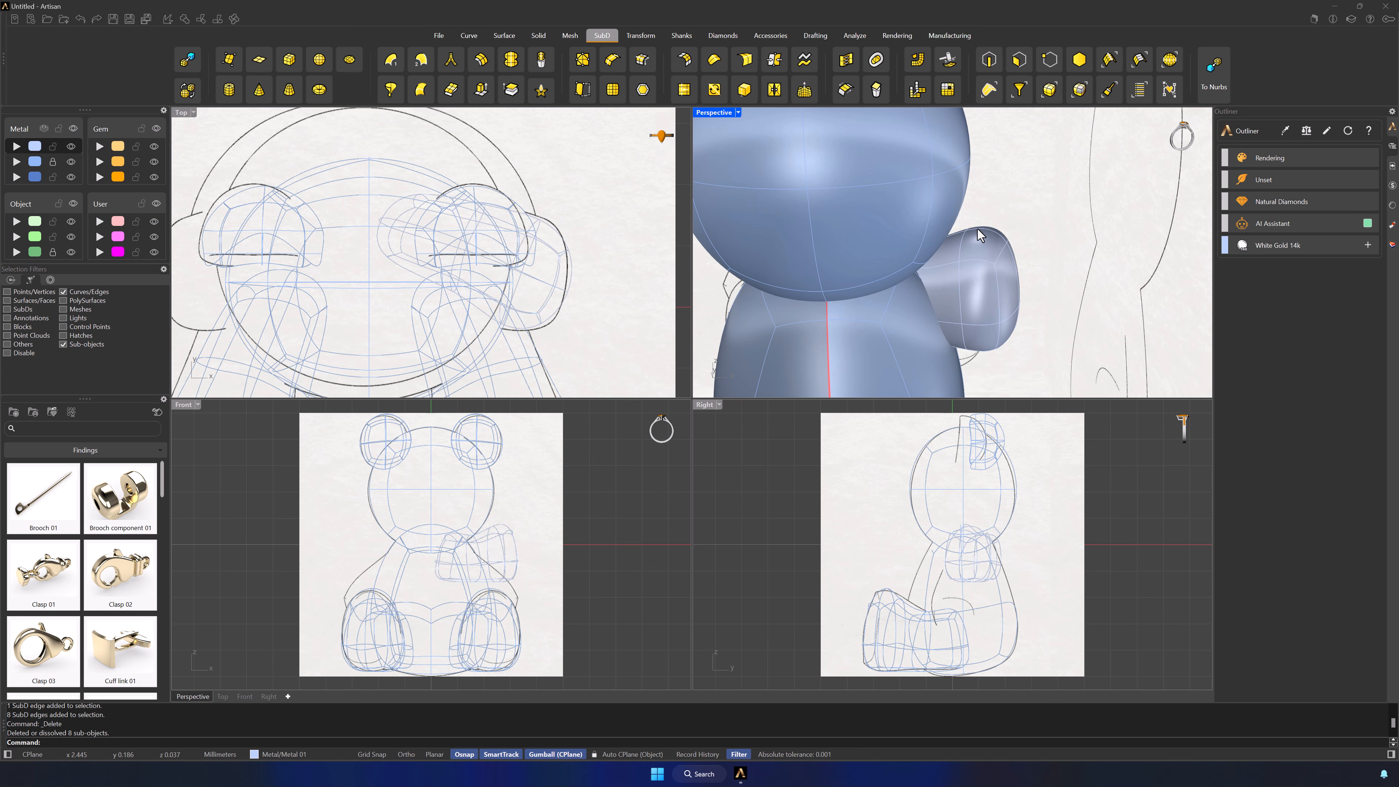
# Step: Select the whole arm, rotate it in the top and front views and lower it toward the front sketch's arm
pyautogui.moveTo(882, 295); pyautogui.dragTo(882, 330, button='right')
pyautogui.click(557, 270)
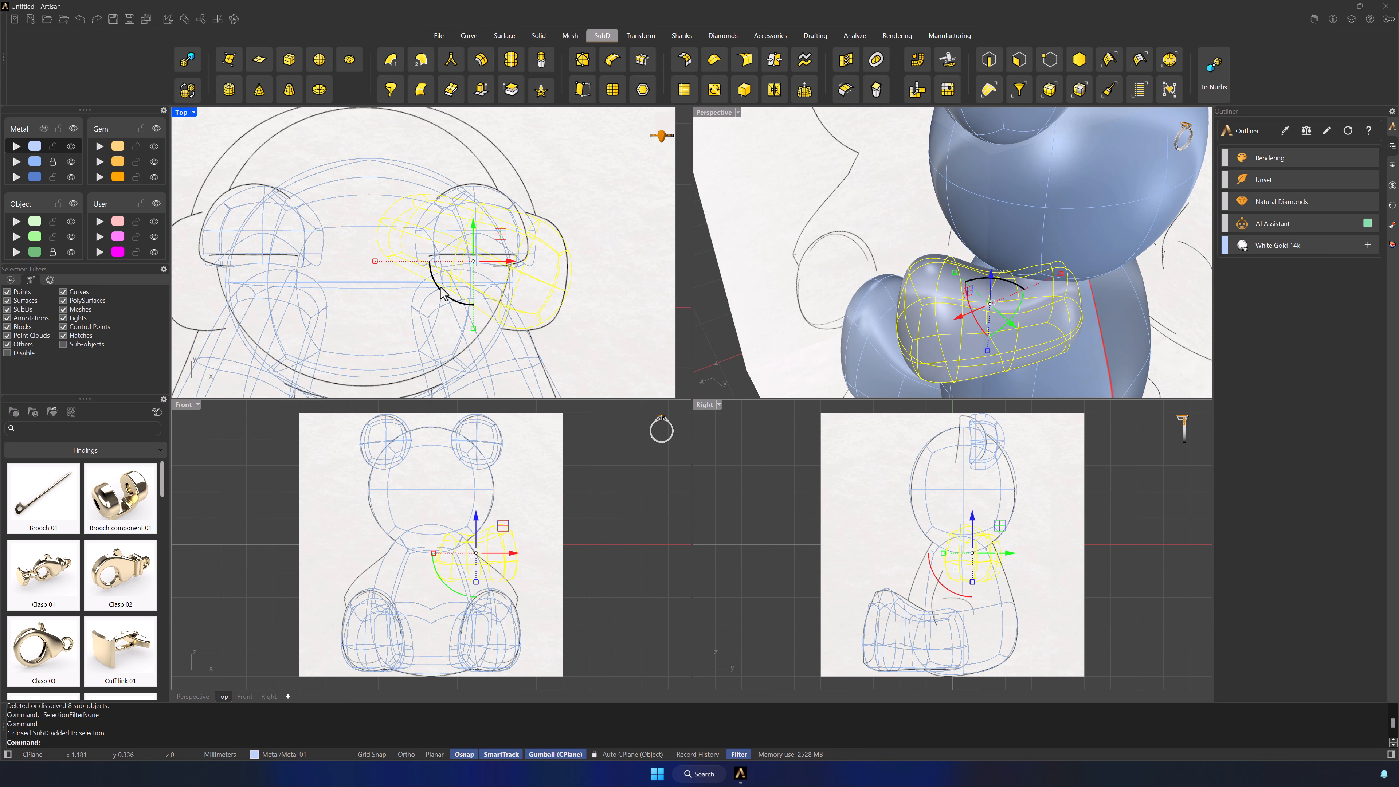
pyautogui.scroll(2, 501, 527)
pyautogui.moveTo(497, 526); pyautogui.dragTo(507, 462, button='right')
pyautogui.moveTo(458, 529)
pyautogui.mouseDown()
pyautogui.moveTo(439, 503)
pyautogui.moveTo(465, 513)
pyautogui.mouseUp()
pyautogui.moveTo(518, 489); pyautogui.dragTo(522, 532)
pyautogui.click(619, 496)
# Step: Turn the arm in perspective, tilt it along the front sketch's arm slope and raise it toward the shoulder
pyautogui.moveTo(959, 308); pyautogui.dragTo(1081, 248, button='right')
pyautogui.click(557, 267)
pyautogui.moveTo(914, 264); pyautogui.dragTo(981, 259, button='right')
pyautogui.moveTo(978, 253); pyautogui.dragTo(979, 254)
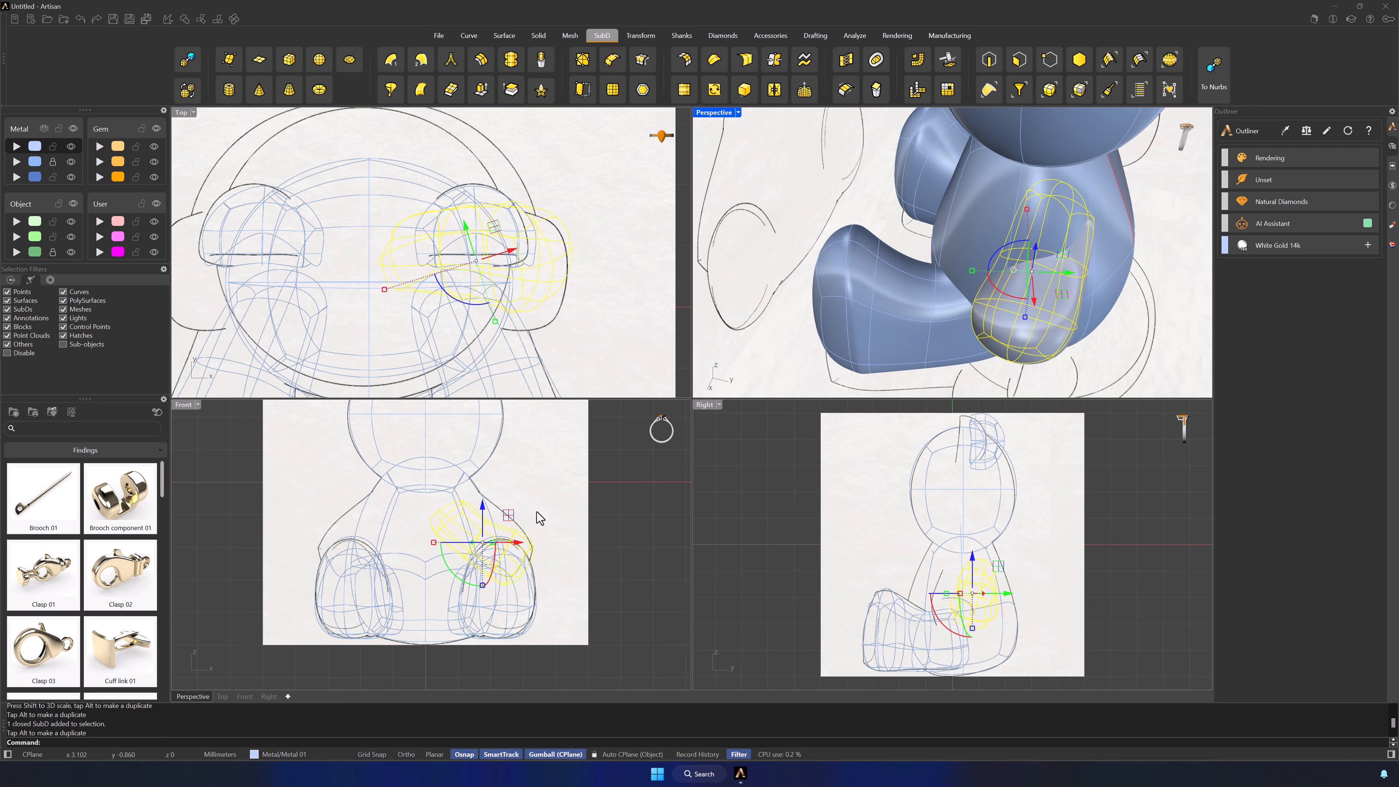
pyautogui.moveTo(460, 579); pyautogui.dragTo(448, 566)
pyautogui.moveTo(483, 509); pyautogui.dragTo(484, 495)
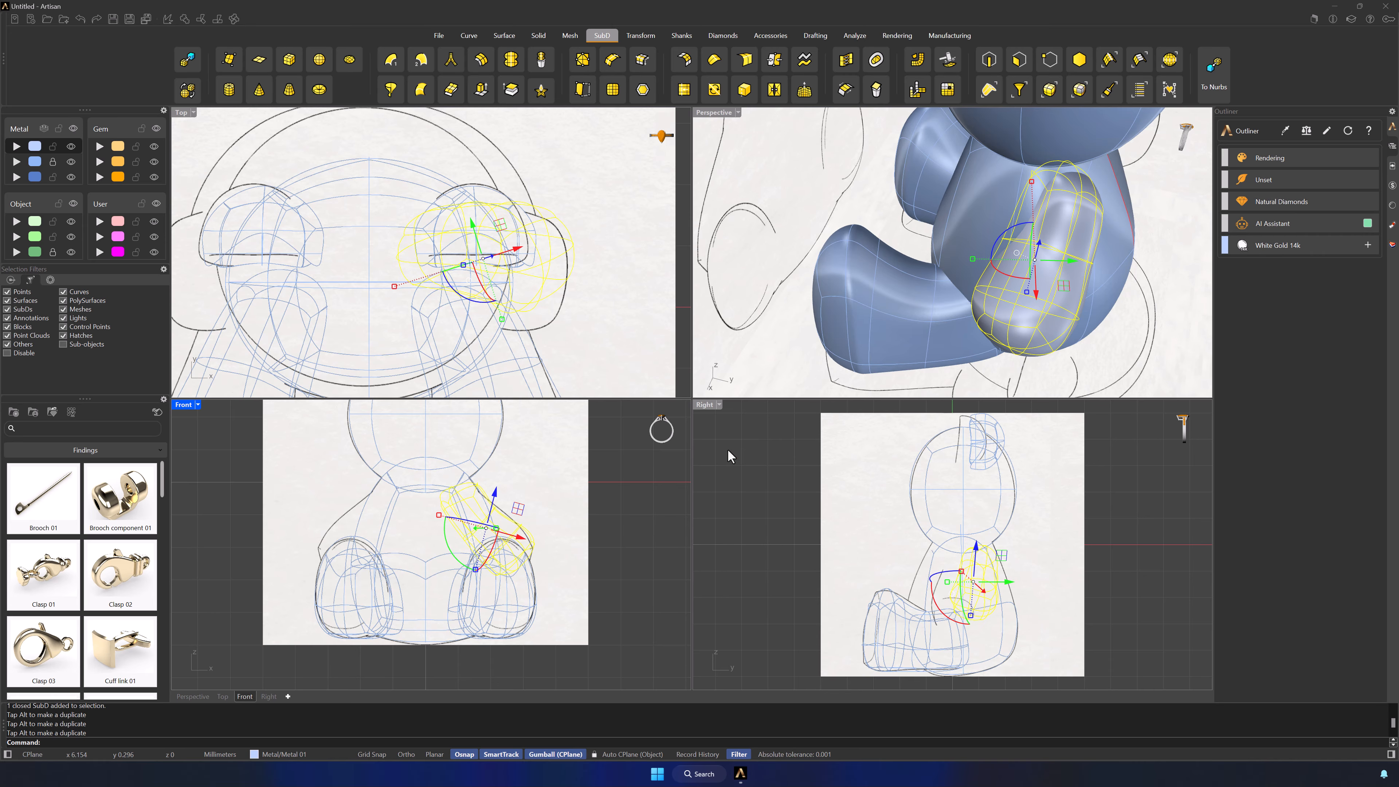
pyautogui.click(728, 454)
# Step: Rotate the arm slightly in the top view, shift it and enlarge it to match the top sketch
pyautogui.moveTo(1022, 316); pyautogui.dragTo(1084, 281, button='right')
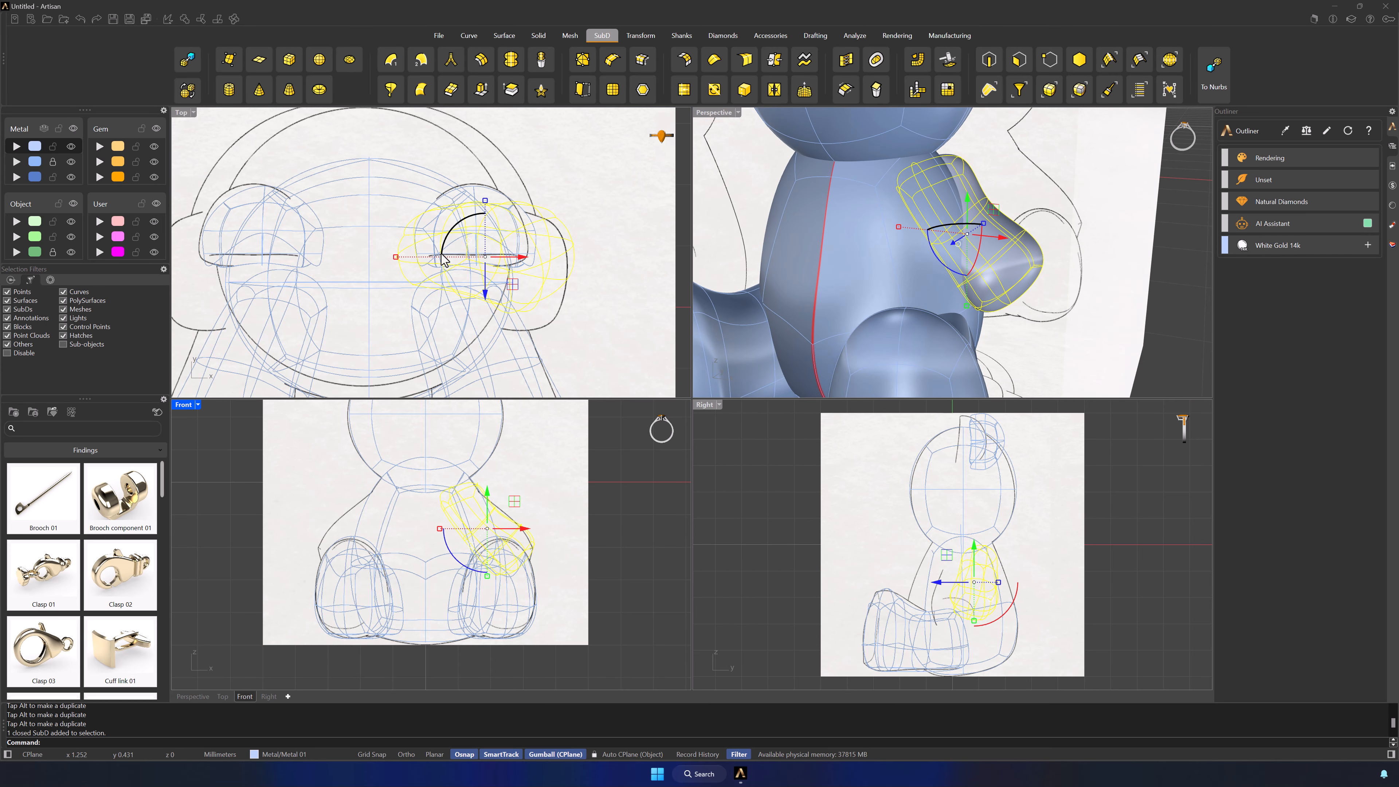
pyautogui.moveTo(455, 227); pyautogui.dragTo(511, 237)
pyautogui.moveTo(477, 288); pyautogui.dragTo(494, 298)
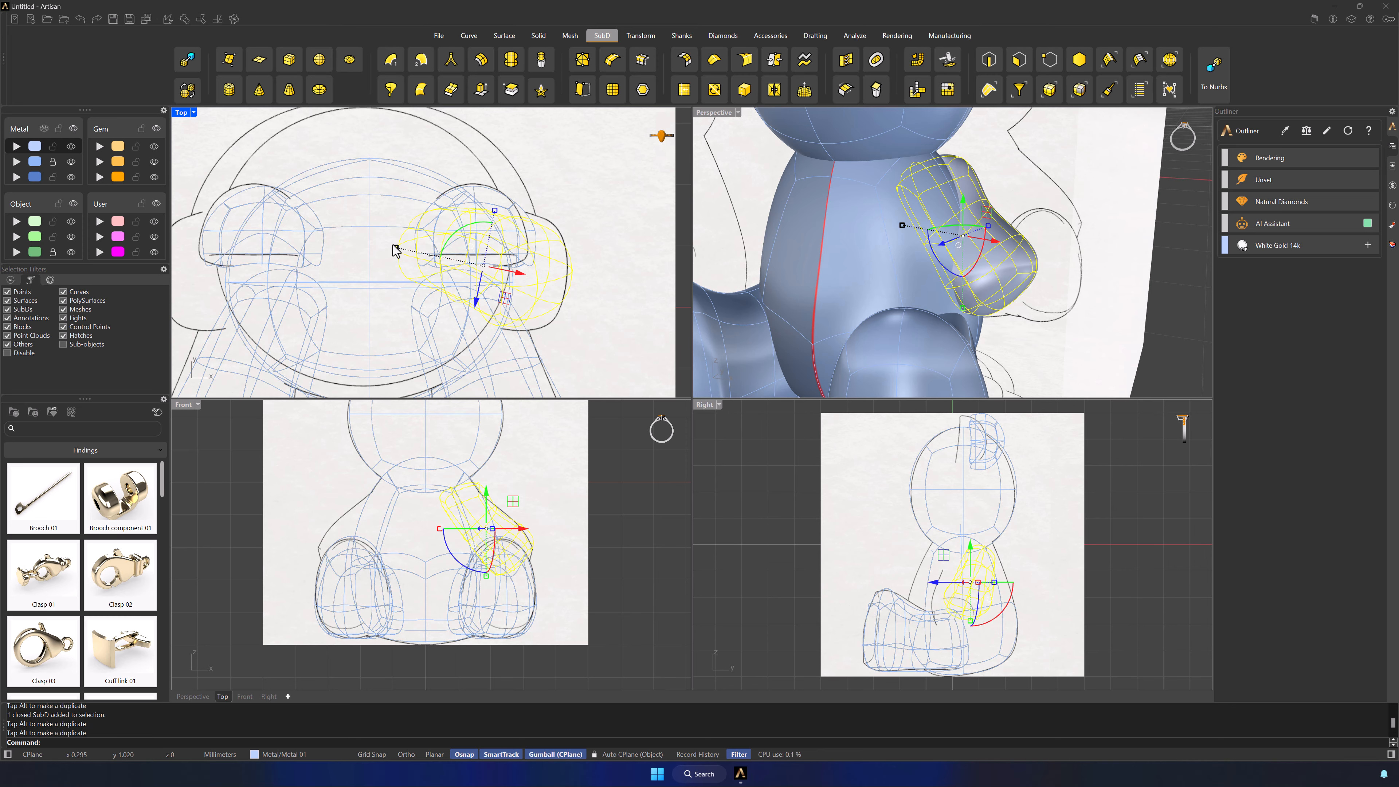
pyautogui.keyDown('shift'); pyautogui.moveTo(393, 245); pyautogui.dragTo(385, 244); pyautogui.keyUp('shift')
pyautogui.click(665, 338)
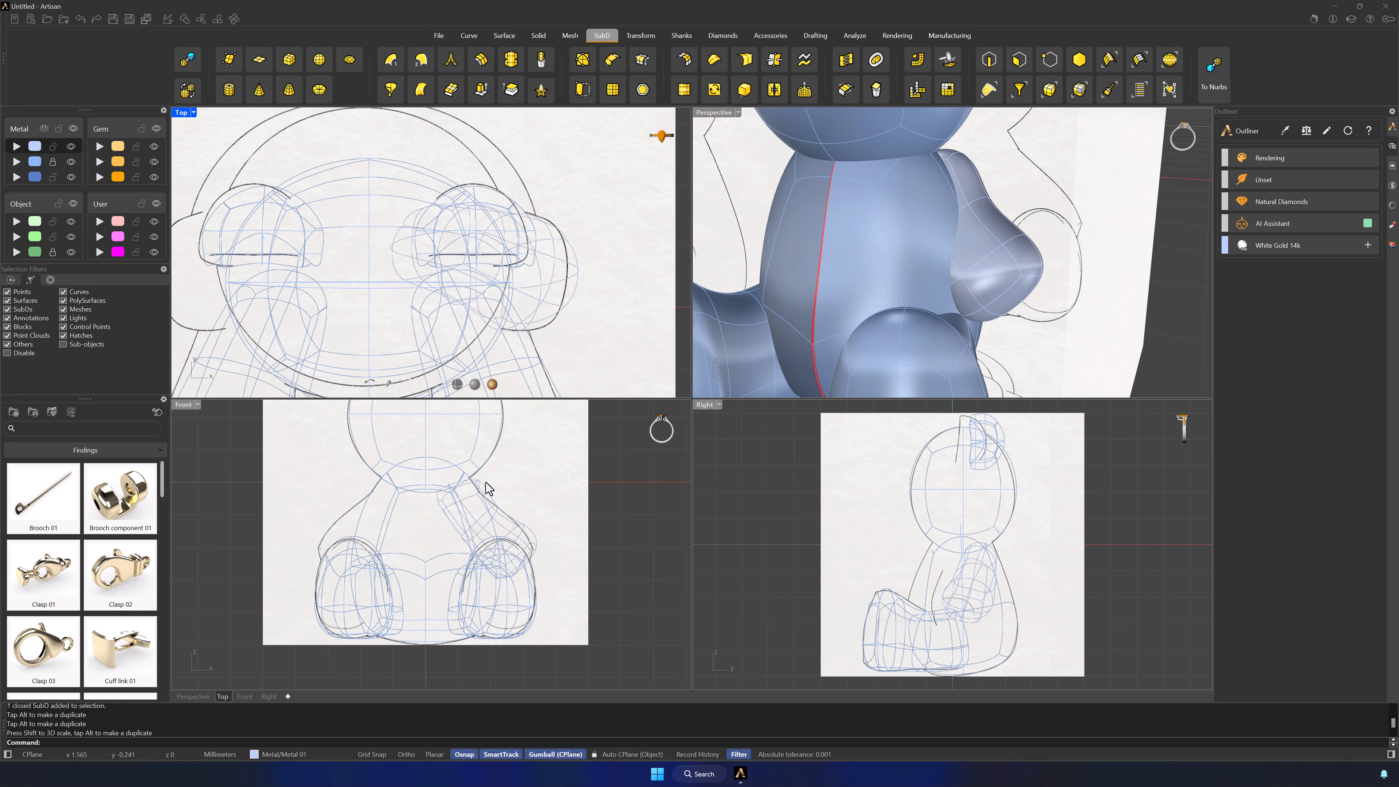
# Step: Select the arm's shoulder end edges, toggle soft transform, then rotate and shift the edges toward the body
pyautogui.click(988, 67)
pyautogui.moveTo(1173, 210); pyautogui.dragTo(892, 208, button='right')
pyautogui.click(877, 201)
pyautogui.keyDown('shift'); pyautogui.click(846, 182); pyautogui.keyUp('shift')
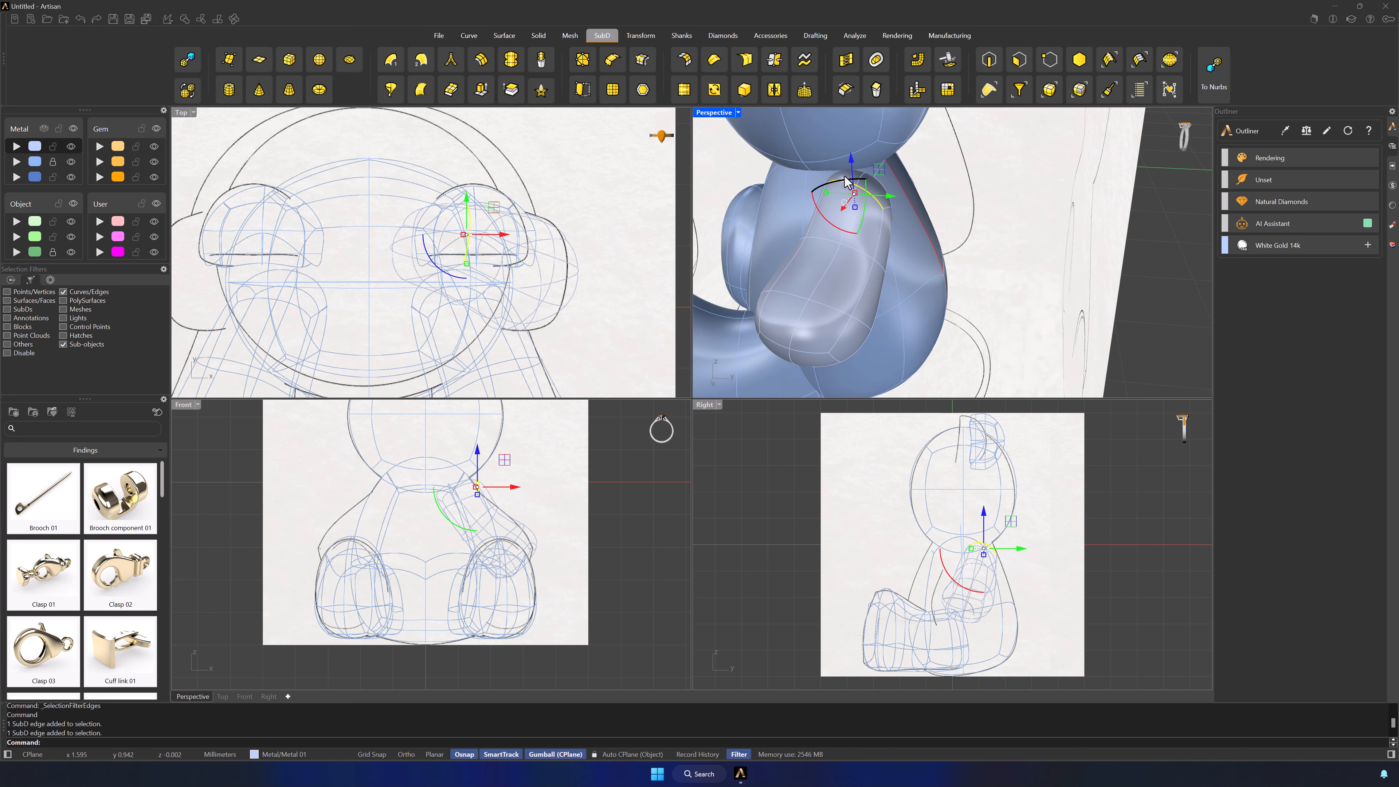
pyautogui.click(804, 89)
pyautogui.click(527, 474)
pyautogui.moveTo(853, 282); pyautogui.dragTo(1019, 262, button='right')
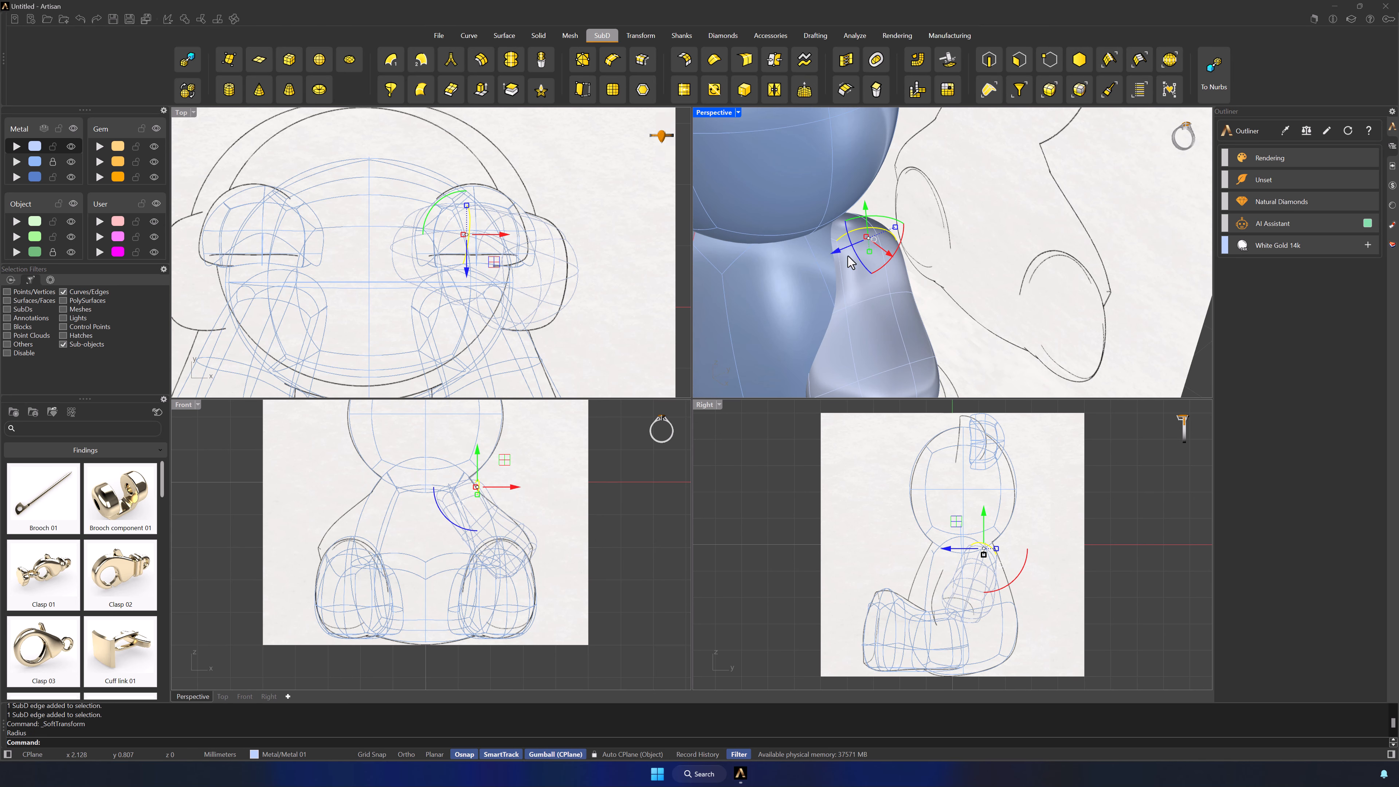
pyautogui.moveTo(826, 249)
pyautogui.mouseDown()
pyautogui.moveTo(802, 258)
pyautogui.moveTo(850, 261)
pyautogui.mouseUp()
pyautogui.moveTo(806, 254); pyautogui.dragTo(794, 258)
pyautogui.click(986, 261)
# Step: Switch back to whole-object selection and fine-tune the arm's placement against the body
pyautogui.moveTo(991, 264); pyautogui.dragTo(982, 304, button='right')
pyautogui.scroll(-5, 1011, 230)
pyautogui.scroll(-5, 1014, 331)
pyautogui.scroll(4, 962, 309)
pyautogui.click(1078, 64)
pyautogui.click(931, 284)
pyautogui.moveTo(931, 271); pyautogui.dragTo(1071, 365, button='right')
pyautogui.click(649, 483)
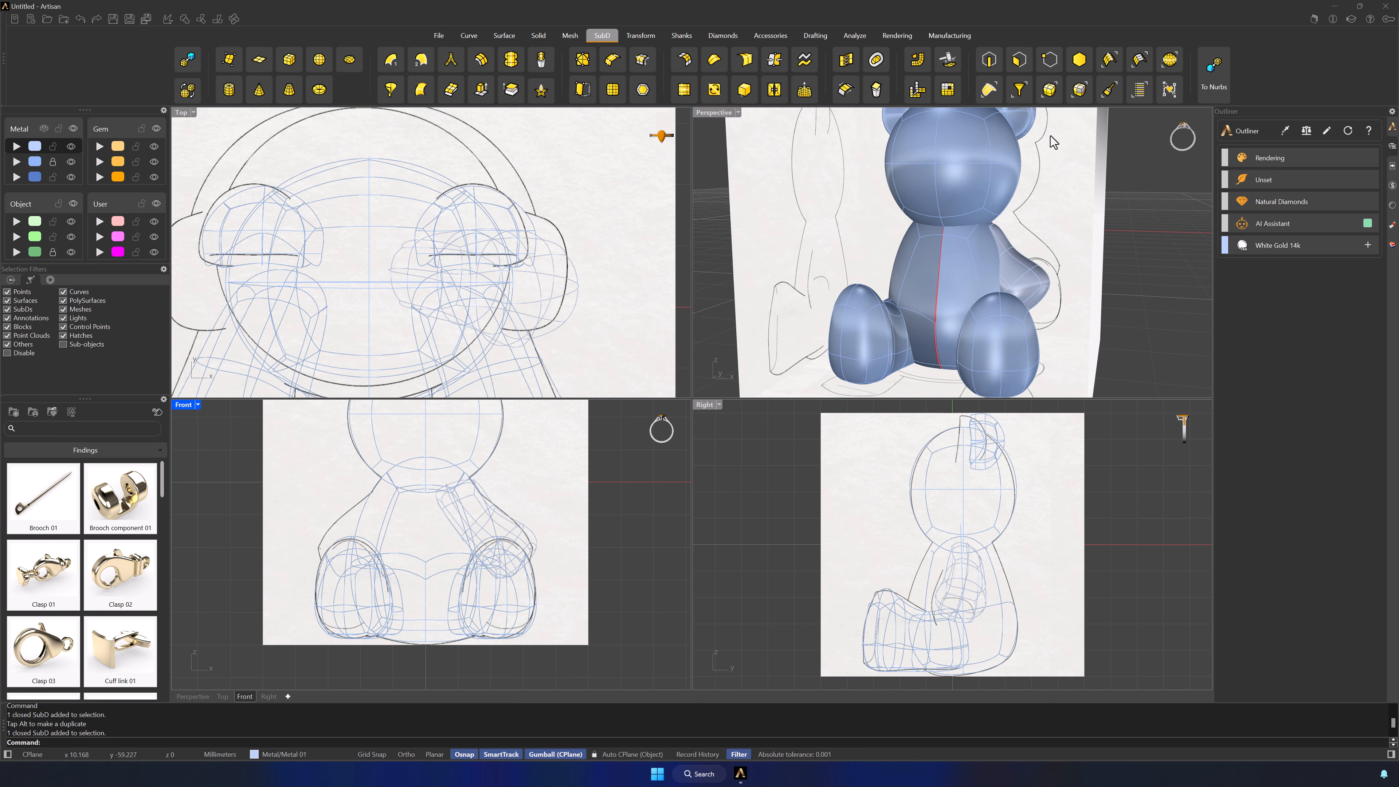
# Step: Select the edge loop around the middle of the arm and shift it toward the front sketch's arm outline
pyautogui.click(990, 62)
pyautogui.doubleClick(1006, 256)
pyautogui.click(505, 502)
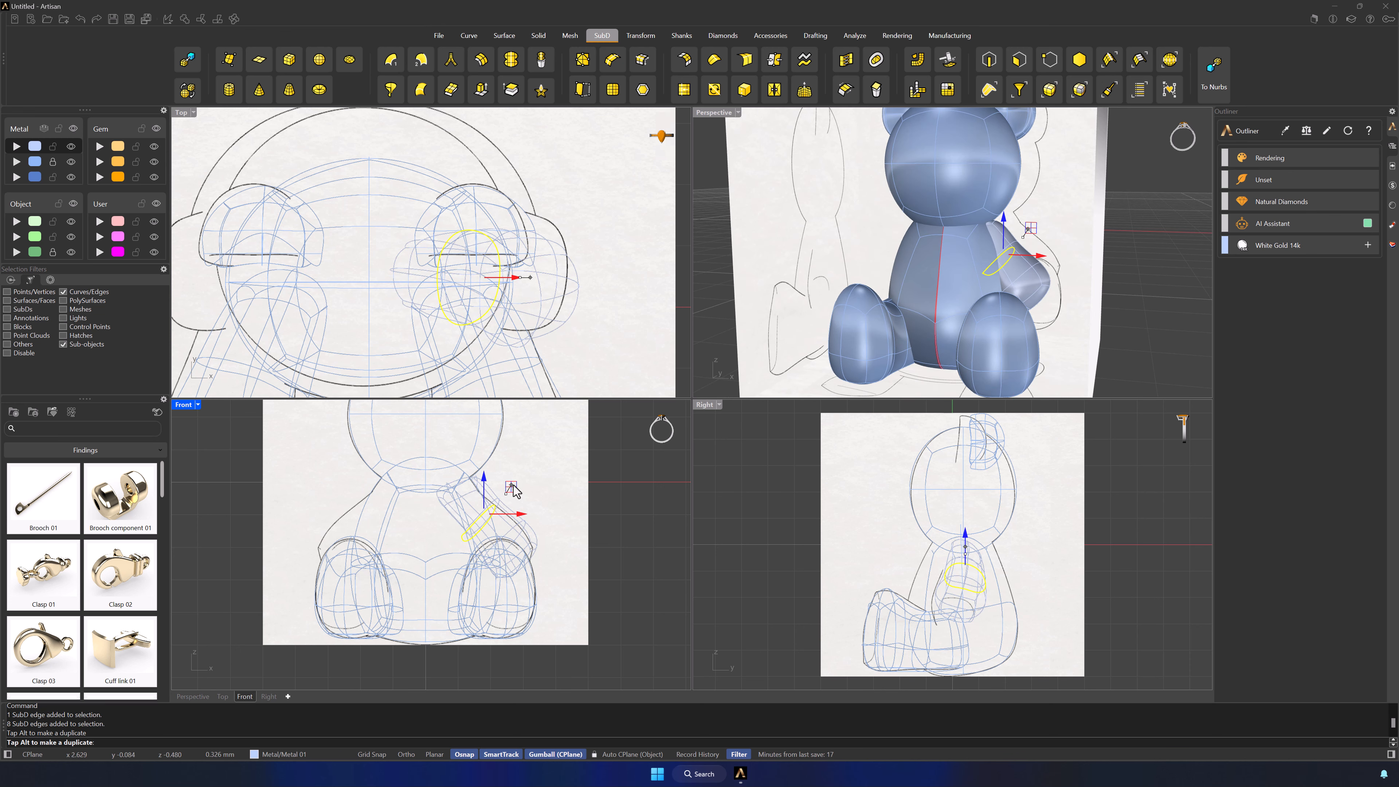
pyautogui.scroll(5, 1071, 309)
# Step: Nudge individual edges of the arm to smooth its shape around the elbow and shoulder
pyautogui.moveTo(1068, 313); pyautogui.dragTo(1069, 259, button='right')
pyautogui.click(865, 224)
pyautogui.moveTo(1125, 237); pyautogui.dragTo(1116, 237)
pyautogui.moveTo(1134, 251); pyautogui.dragTo(1102, 209, button='right')
pyautogui.moveTo(1045, 146); pyautogui.dragTo(1043, 154)
pyautogui.moveTo(1080, 181); pyautogui.dragTo(1071, 184)
pyautogui.click(1138, 213)
# Step: Mirror a copy of the finished arm across the body's vertical centre line, starting the mirror plane at 0
pyautogui.scroll(-5, 1143, 219)
pyautogui.moveTo(1143, 219)
pyautogui.mouseDown(button='right')
pyautogui.moveTo(1024, 196)
pyautogui.moveTo(1076, 232)
pyautogui.moveTo(1124, 235)
pyautogui.mouseUp(button='right')
pyautogui.scroll(-8, 1076, 232)
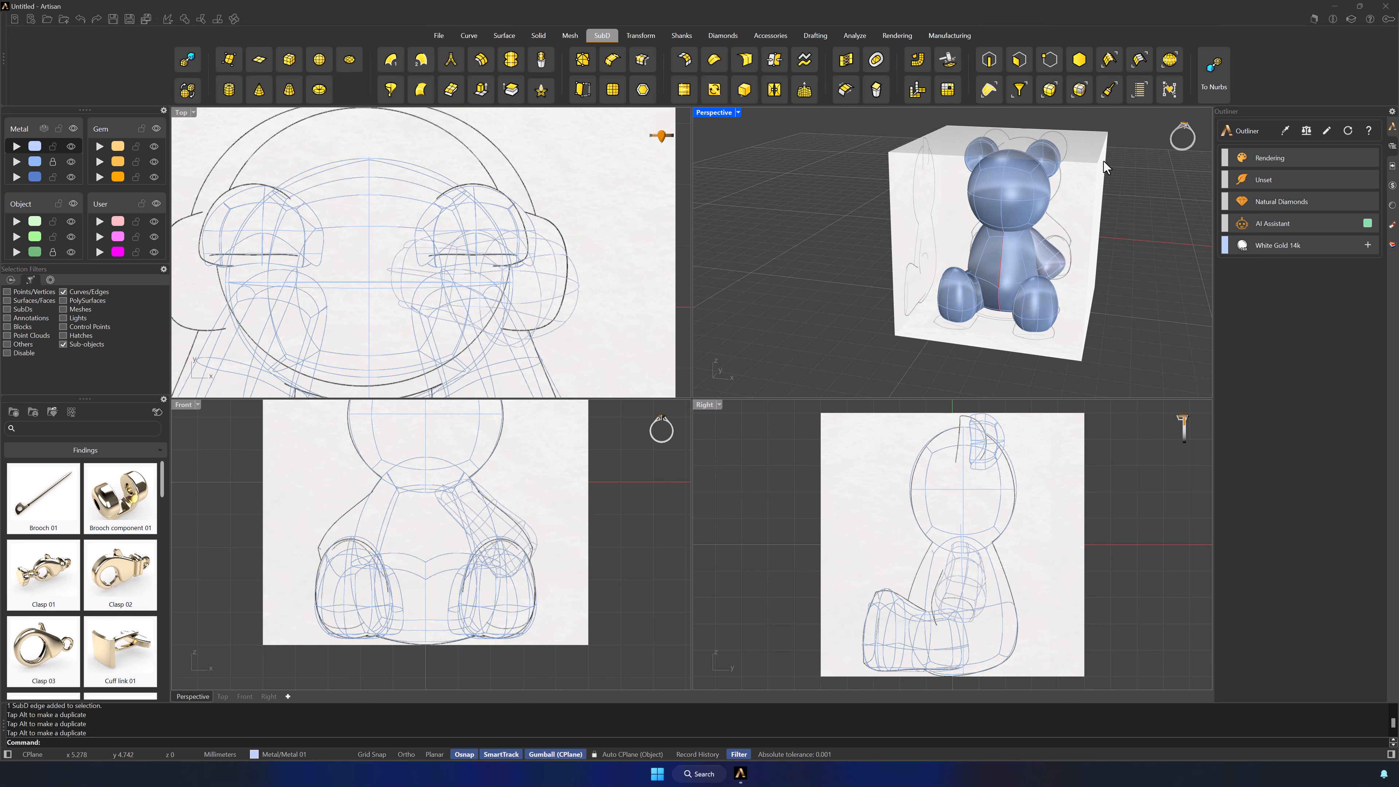
pyautogui.click(1083, 63)
pyautogui.click(1051, 260)
pyautogui.click(639, 39)
pyautogui.click(558, 61)
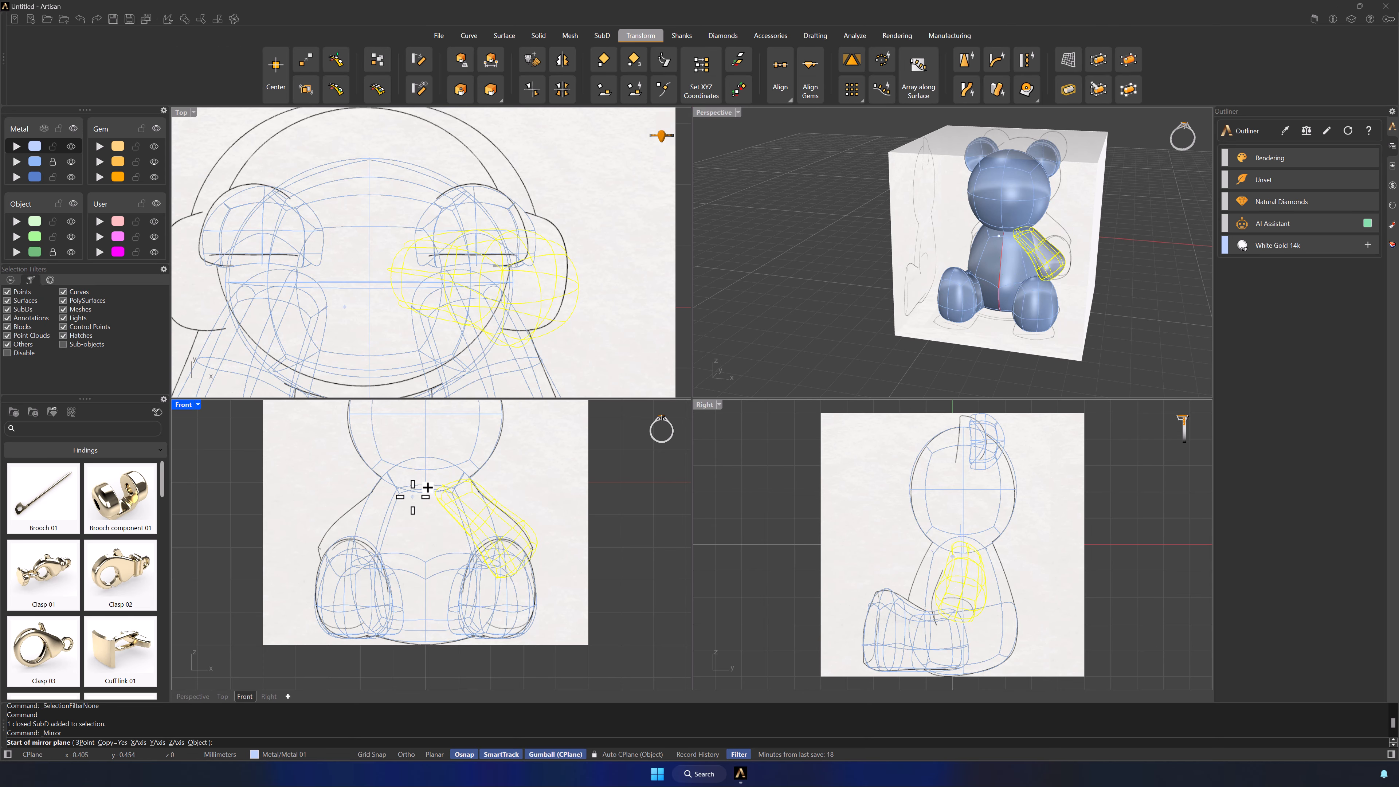
pyautogui.write('0')
pyautogui.press('Return')
pyautogui.click(427, 447)
pyautogui.click(610, 547)
# Step: Set all viewports to Shaded display and frame the whole bear in the top and front views
pyautogui.middleClick(975, 373)
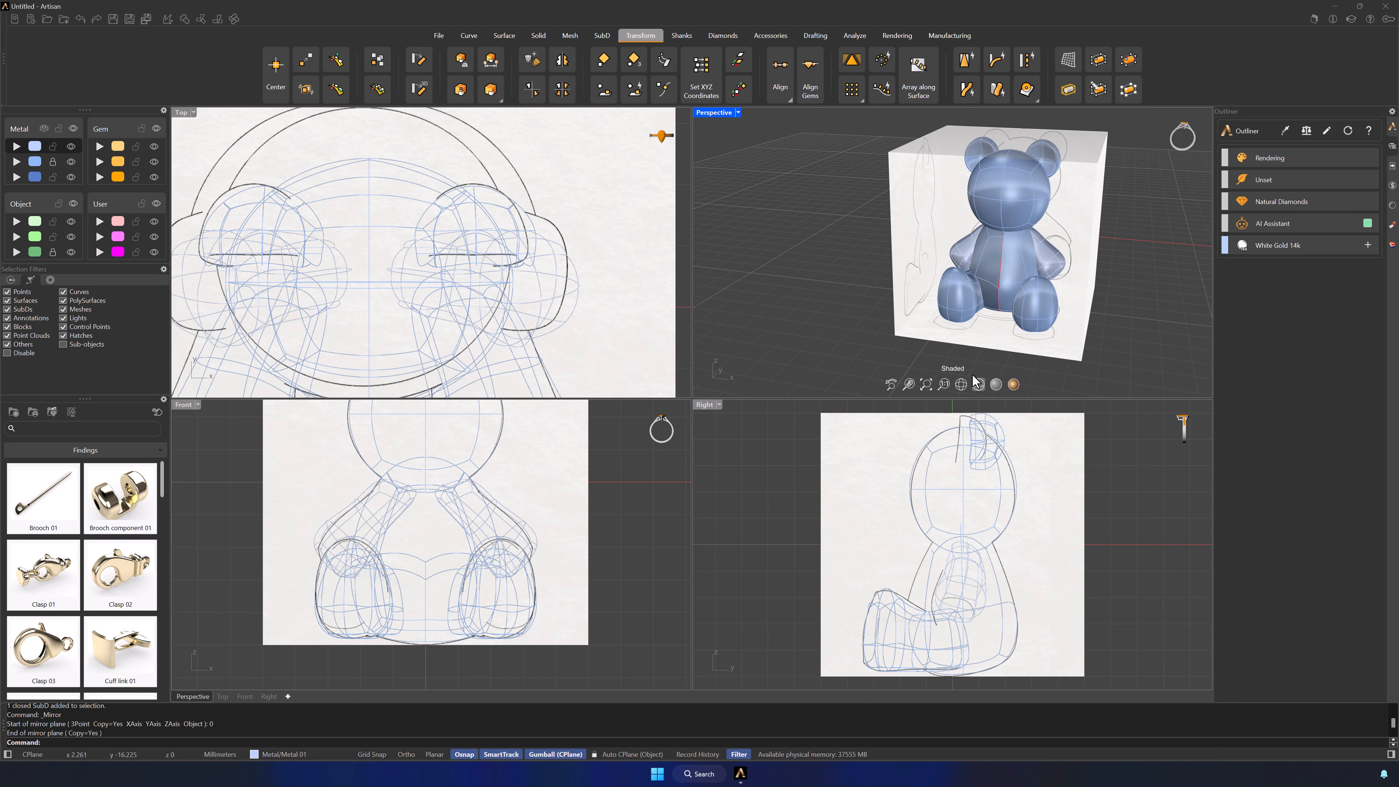
pyautogui.click(979, 384)
pyautogui.moveTo(1113, 328)
pyautogui.mouseDown(button='right')
pyautogui.moveTo(1102, 306)
pyautogui.moveTo(872, 293)
pyautogui.moveTo(1059, 310)
pyautogui.moveTo(1007, 318)
pyautogui.moveTo(1020, 315)
pyautogui.mouseUp(button='right')
pyautogui.scroll(-2, 991, 322)
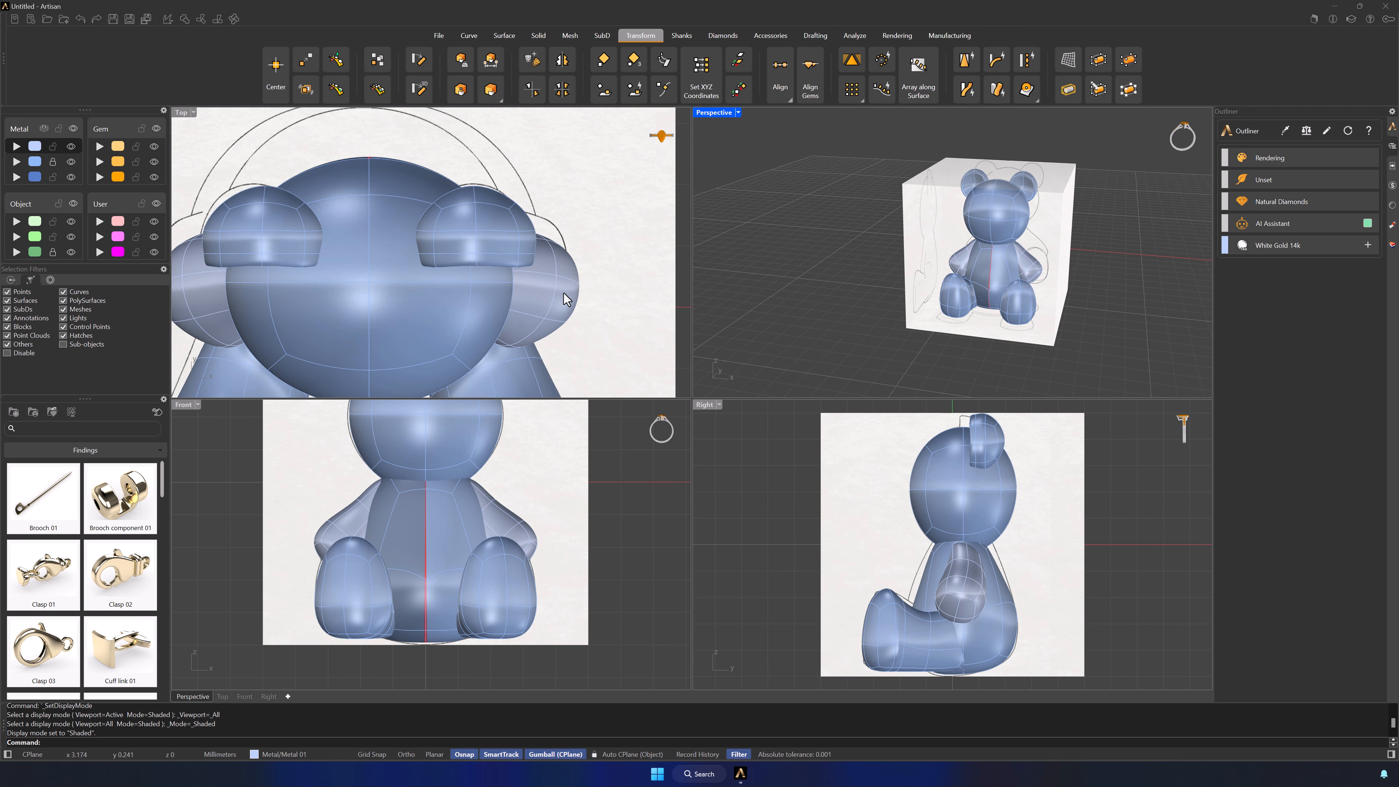
pyautogui.scroll(-6, 567, 301)
pyautogui.moveTo(567, 301); pyautogui.dragTo(536, 208, button='right')
pyautogui.scroll(-2, 551, 558)
pyautogui.moveTo(552, 558); pyautogui.dragTo(525, 610, button='right')
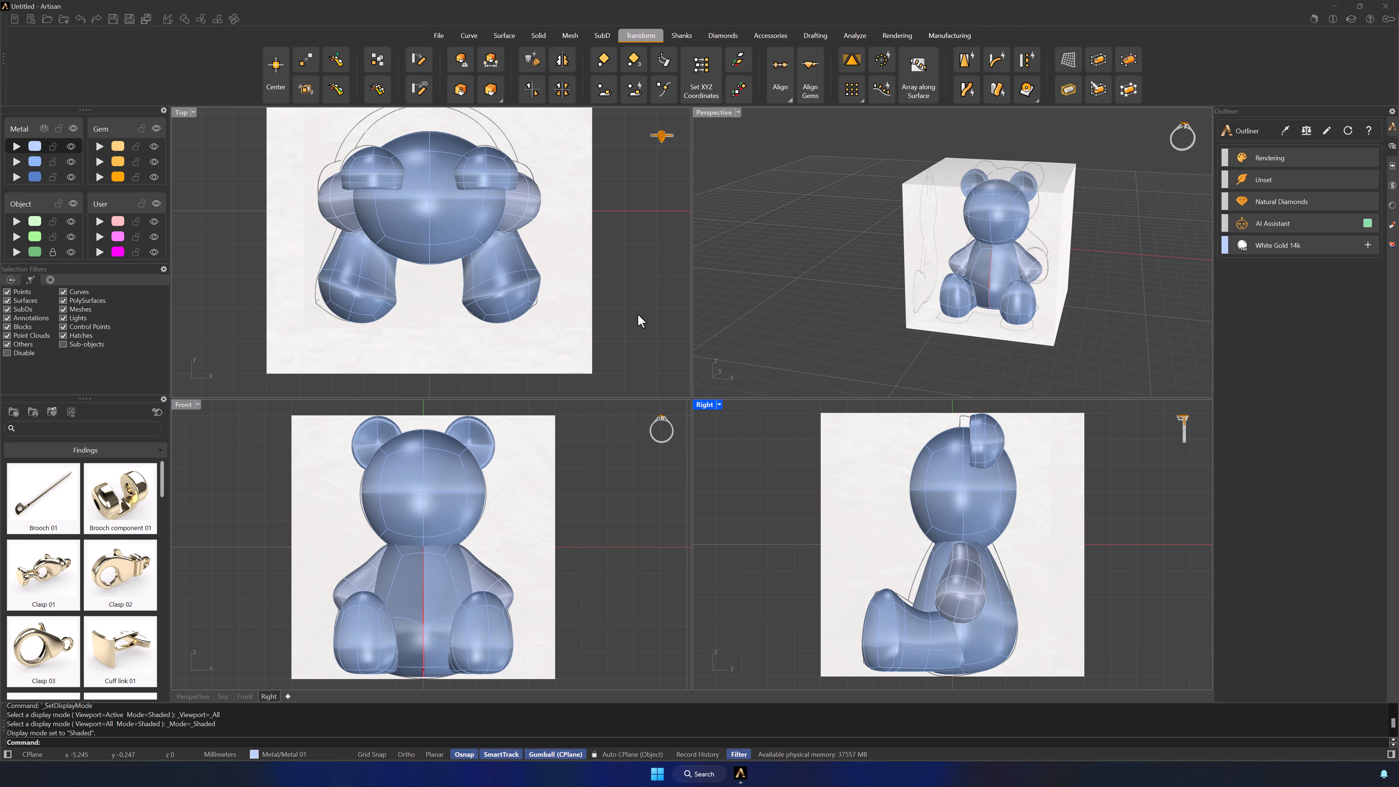
# Step: Select both ears and shift them slightly forward on the head in the side view
pyautogui.click(975, 436)
pyautogui.keyDown('shift'); pyautogui.click(961, 185); pyautogui.keyUp('shift')
pyautogui.scroll(4, 985, 441)
pyautogui.moveTo(1006, 491); pyautogui.dragTo(1000, 496)
pyautogui.click(1057, 558)
# Step: Show the side view in Wireframe, reselect both ears, then scale them down and adjust them to the side sketch
pyautogui.click(975, 679)
pyautogui.click(991, 481)
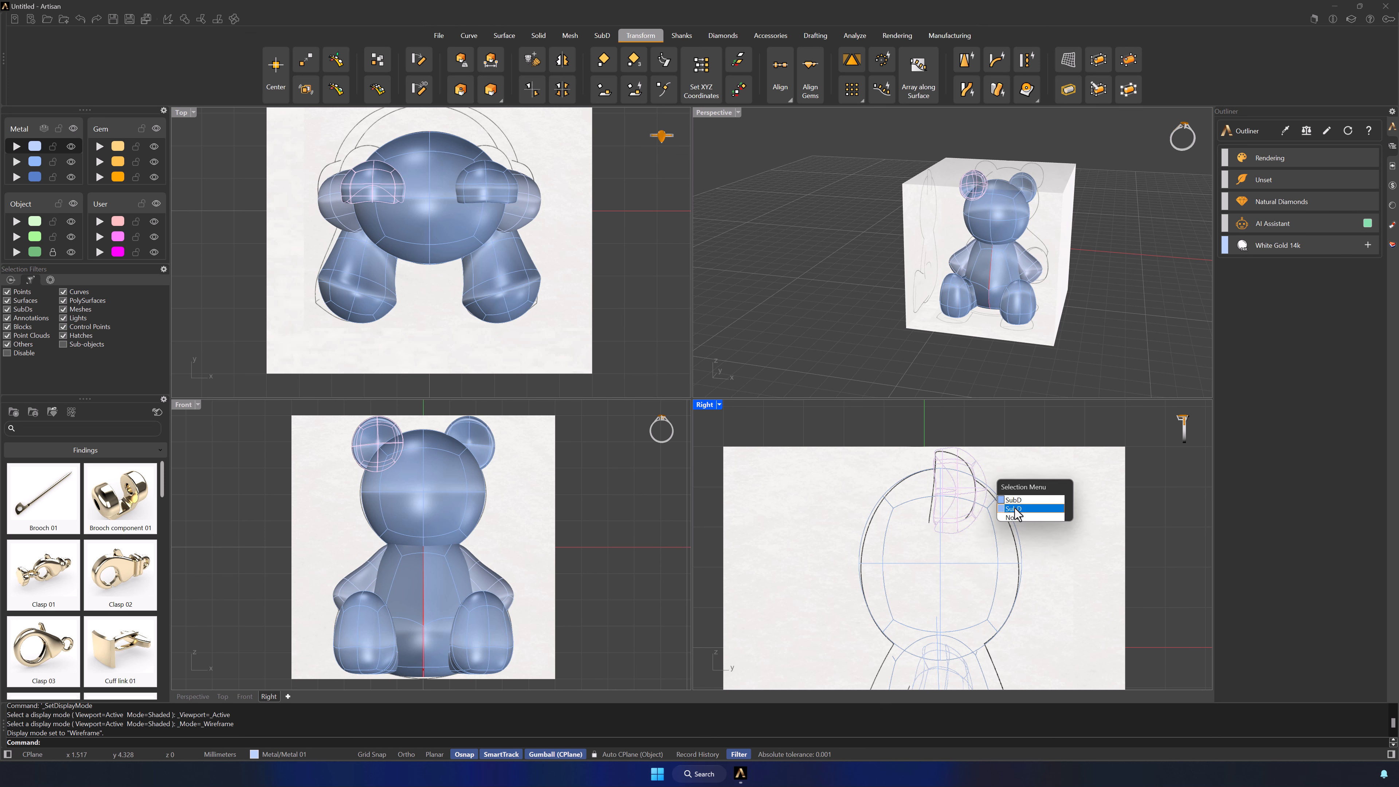
pyautogui.click(1027, 508)
pyautogui.scroll(2, 991, 479)
pyautogui.moveTo(932, 489); pyautogui.dragTo(974, 461)
pyautogui.moveTo(938, 529); pyautogui.dragTo(934, 530)
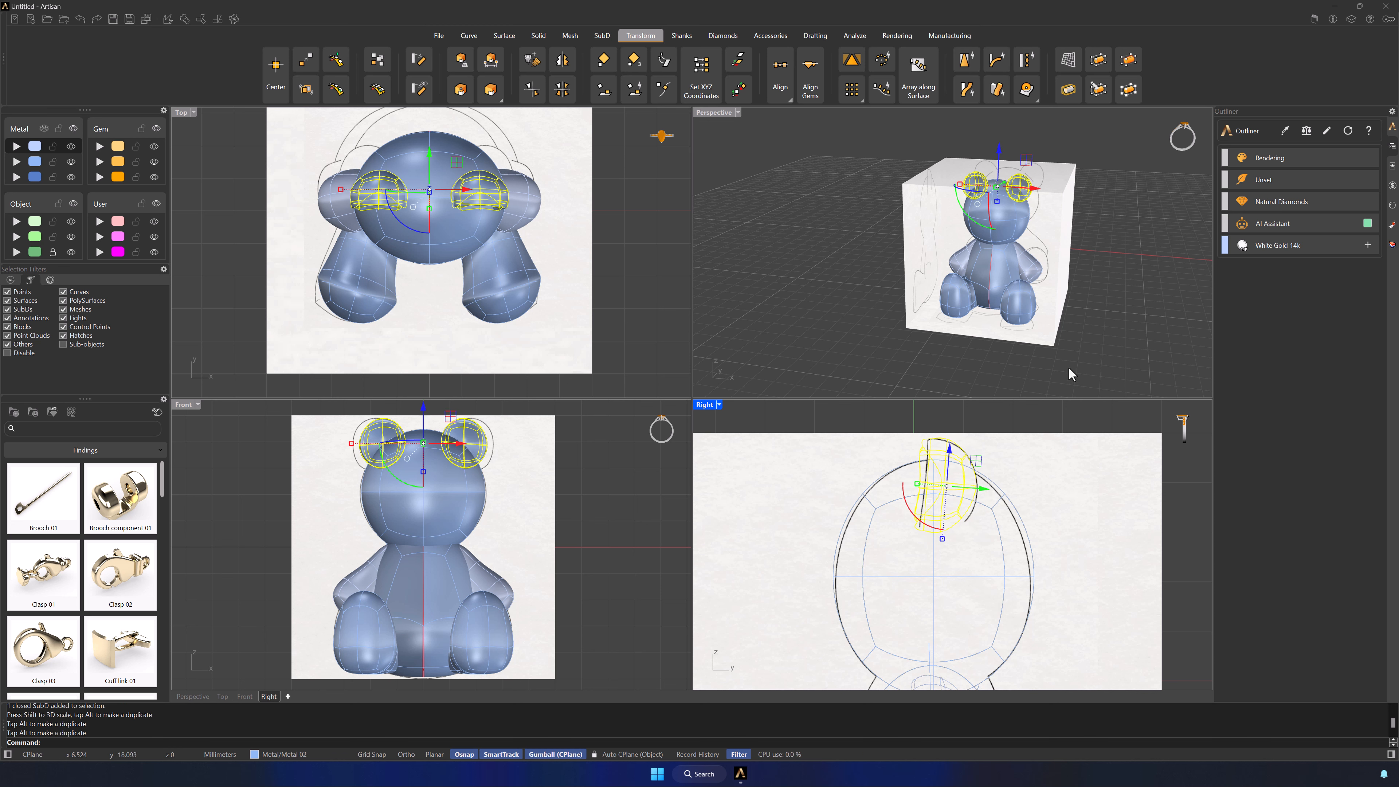
pyautogui.click(1071, 371)
# Step: Select the body and remove its existing Reflect symmetry
pyautogui.moveTo(1074, 309); pyautogui.dragTo(1080, 280, button='right')
pyautogui.click(958, 271)
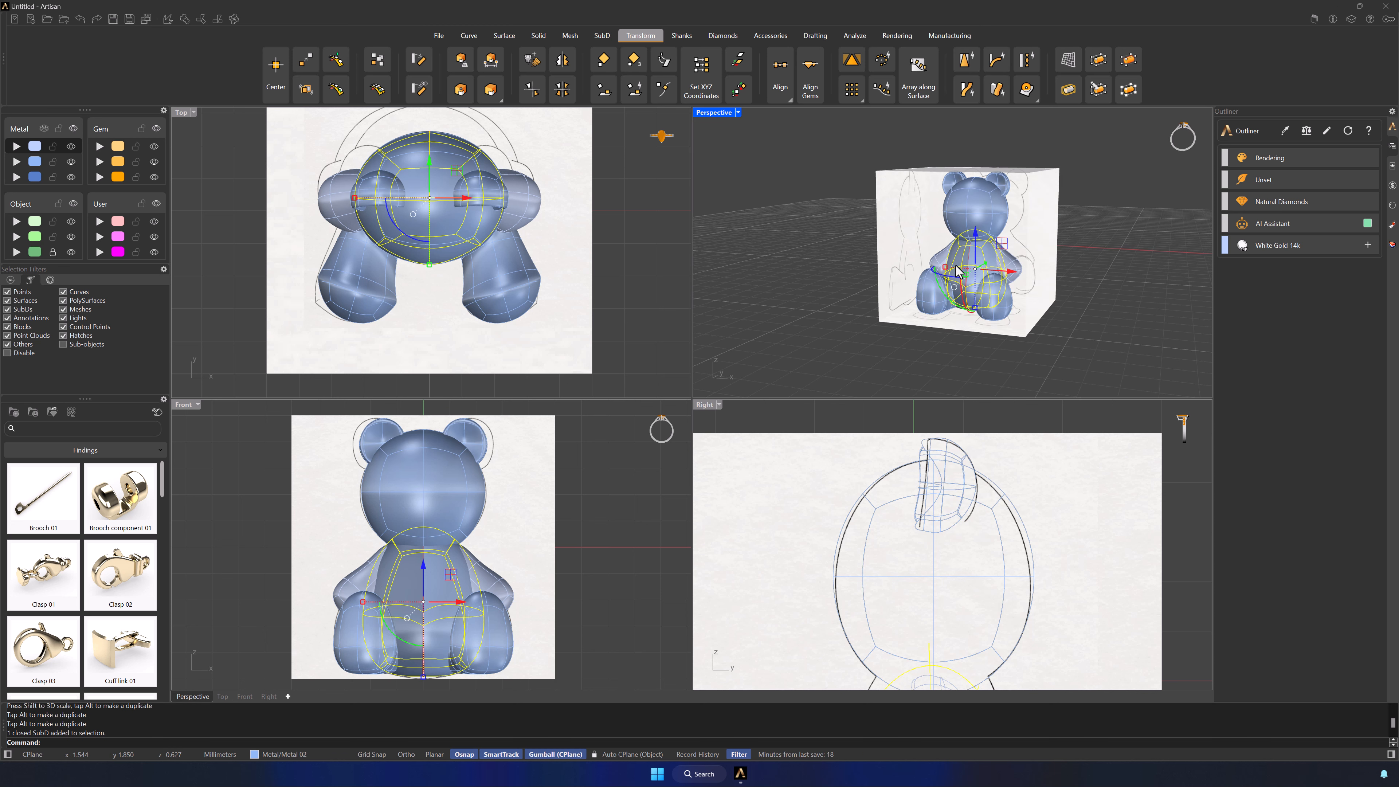
pyautogui.click(602, 36)
pyautogui.click(511, 59)
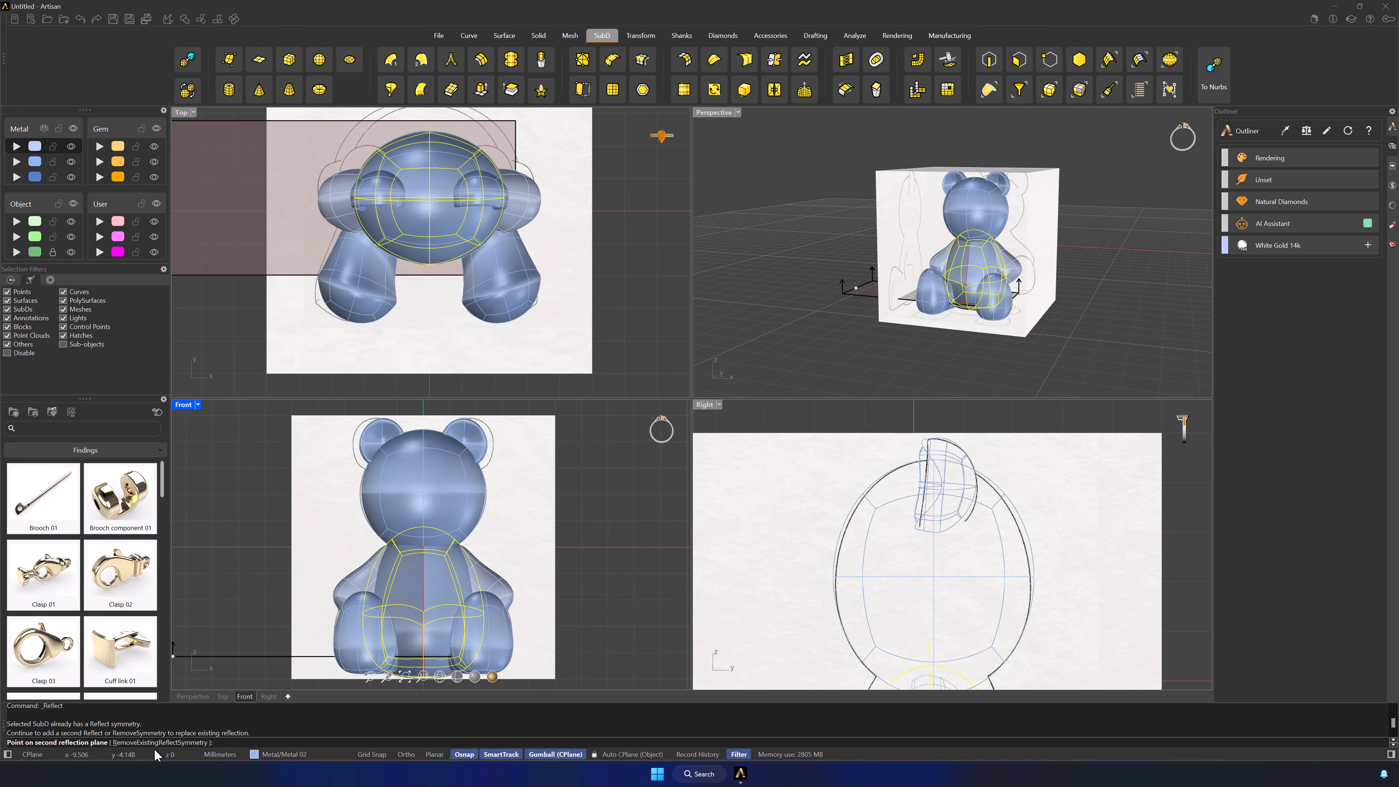
pyautogui.click(831, 259)
pyautogui.press('Escape')
# Step: Select both arms and assign them to the Metal 02 layer
pyautogui.moveTo(1000, 335); pyautogui.dragTo(947, 334, button='right')
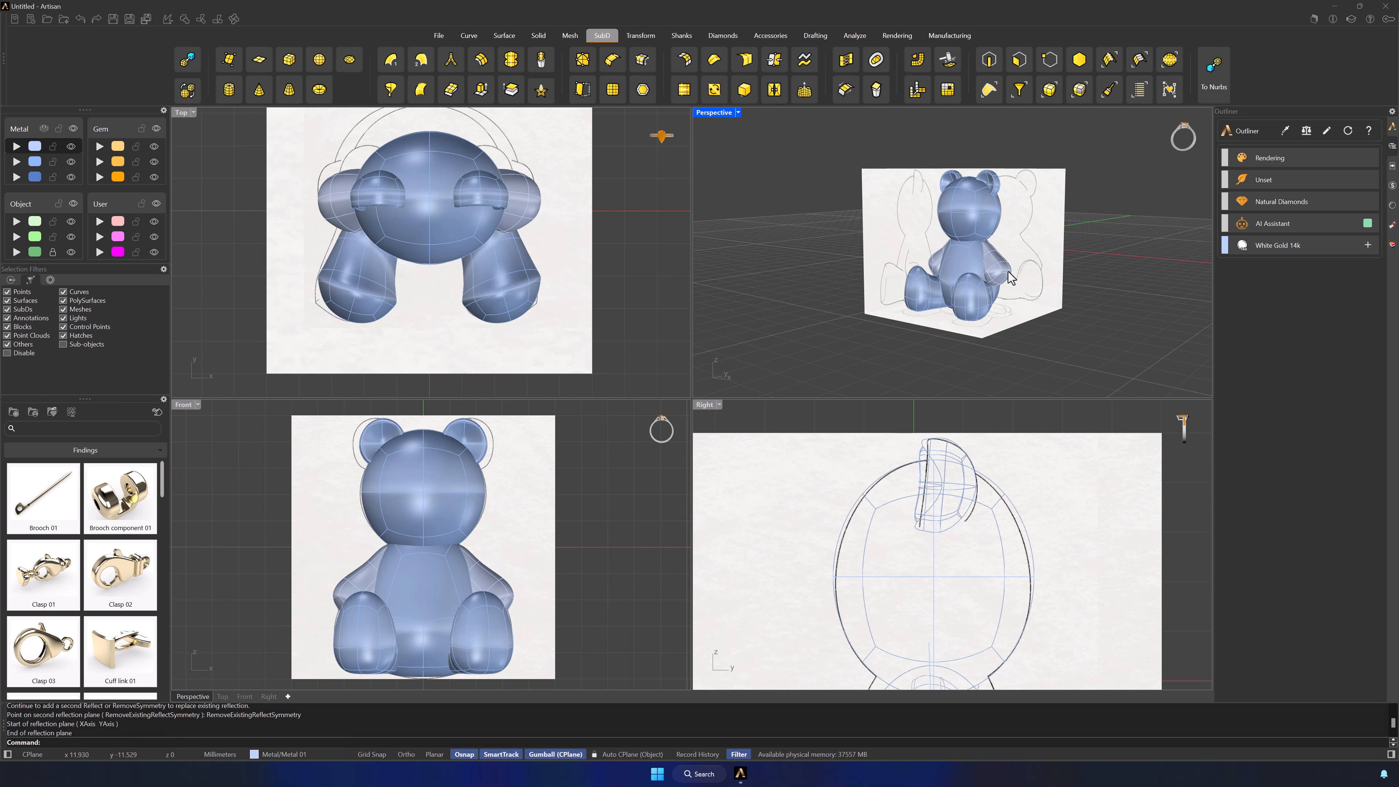
pyautogui.click(1006, 274)
pyautogui.keyDown('shift'); pyautogui.click(933, 259); pyautogui.keyUp('shift')
pyautogui.click(16, 163)
pyautogui.click(773, 306)
# Step: Hide the reference sketches and fit the whole bear in all views
pyautogui.moveTo(986, 230); pyautogui.dragTo(1064, 233, button='right')
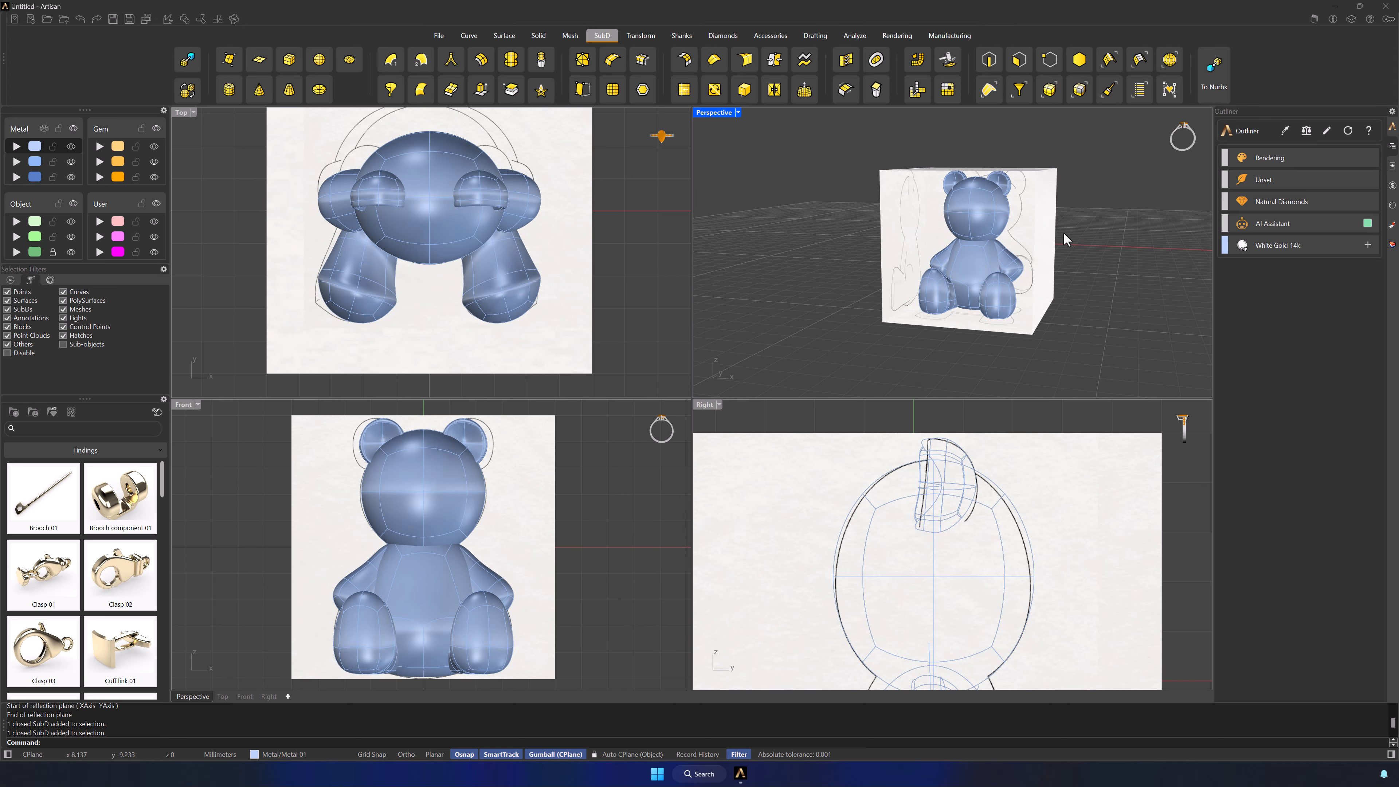
pyautogui.click(73, 203)
pyautogui.click(738, 113)
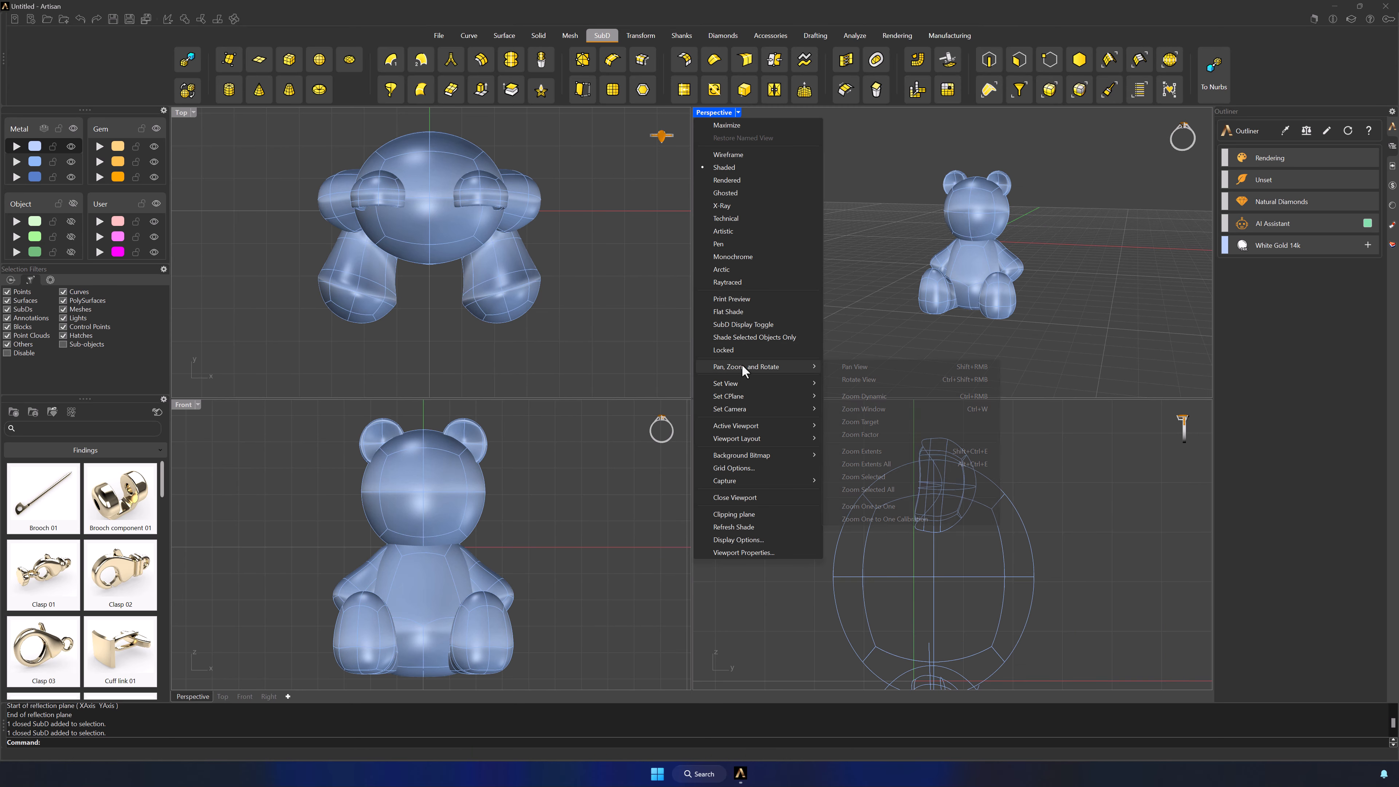
pyautogui.click(747, 370)
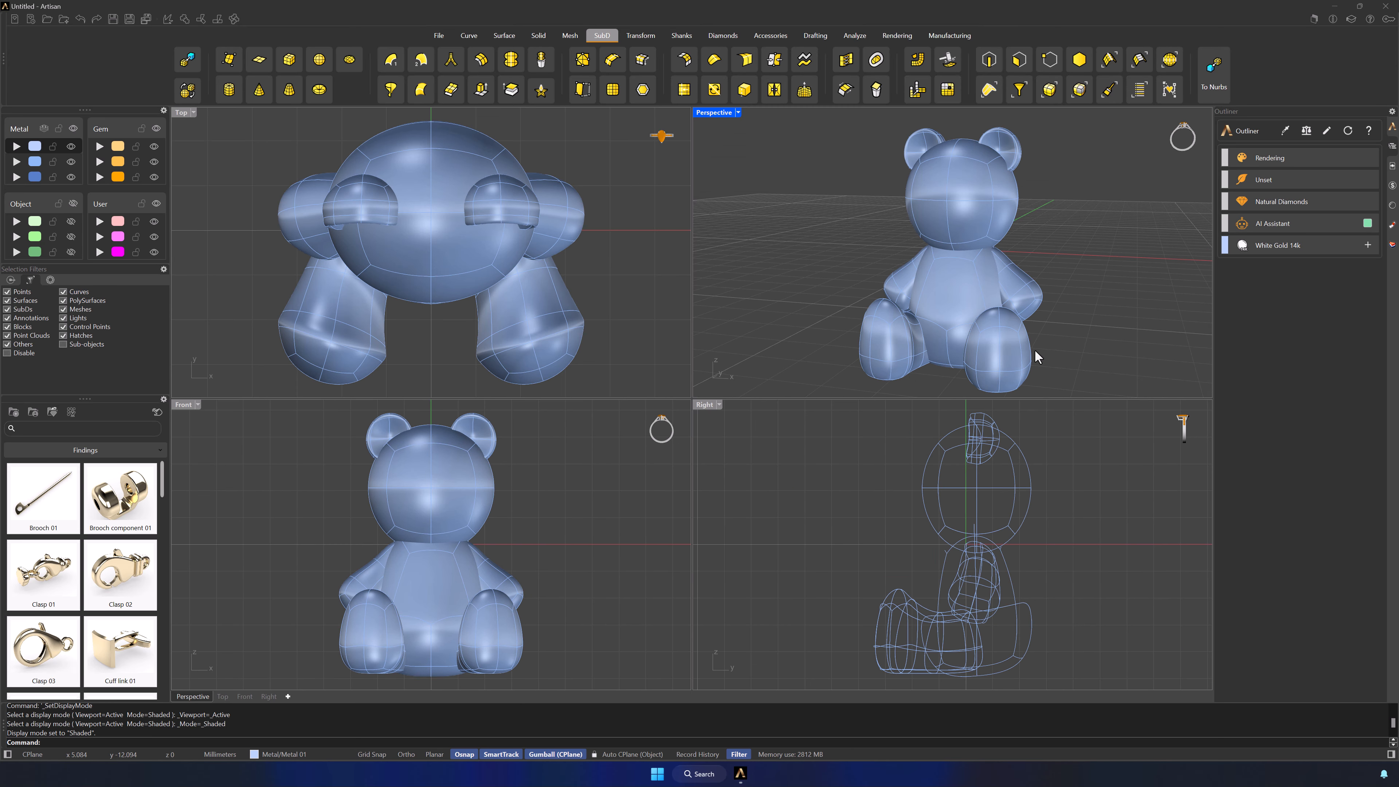
pyautogui.moveTo(924, 325); pyautogui.dragTo(850, 336, button='right')
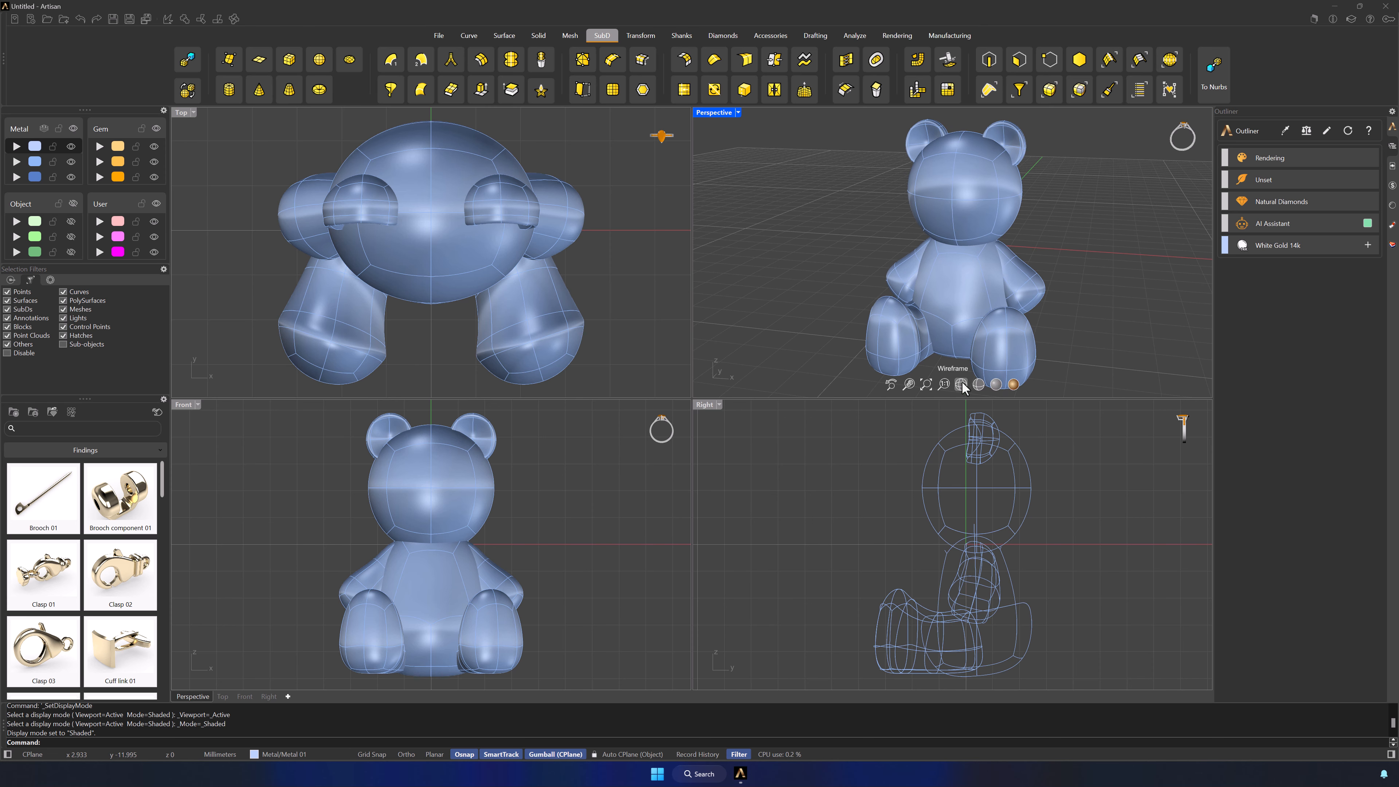
# Step: Set the side view to Shaded, then assign all parts of the bear to the Metal 01 layer
pyautogui.click(978, 384)
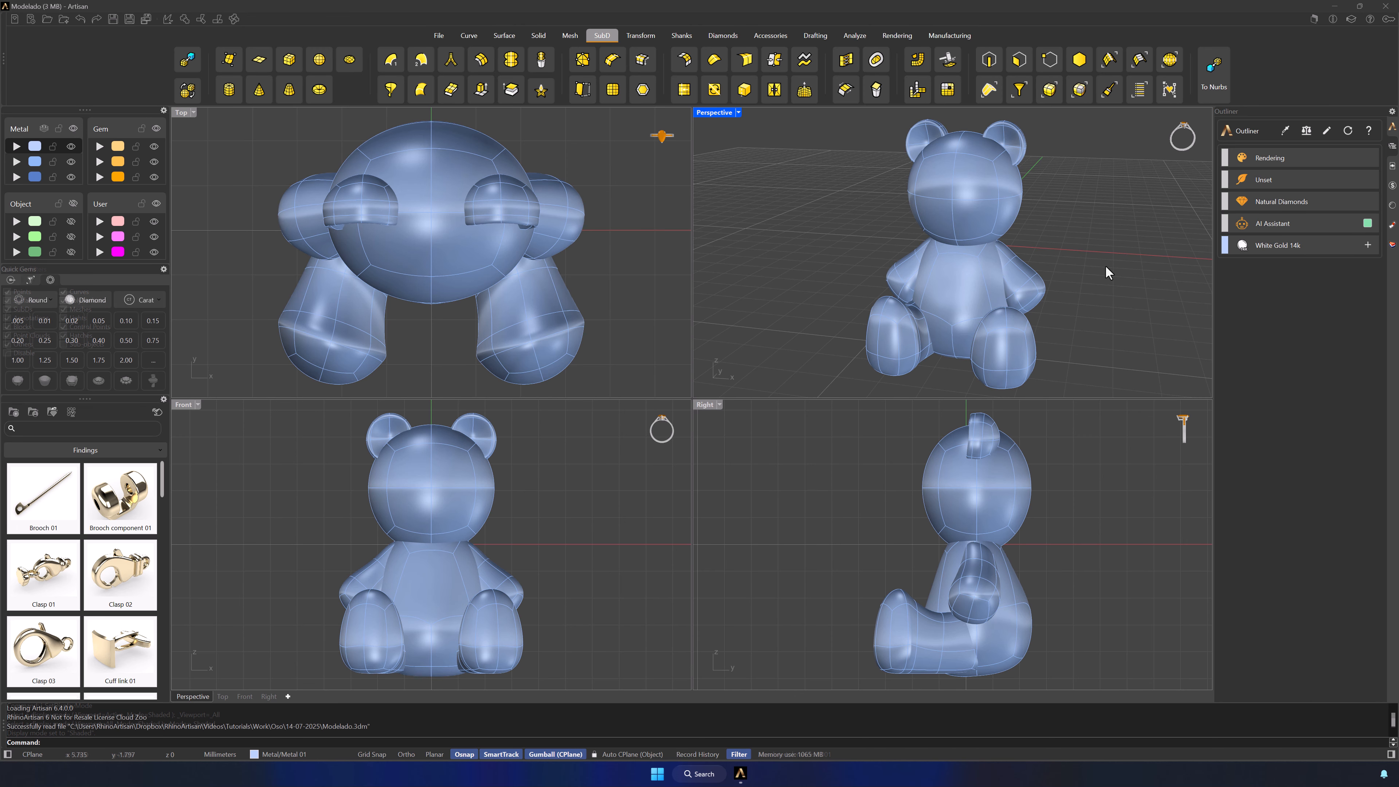
pyautogui.moveTo(1102, 382); pyautogui.dragTo(774, 122)
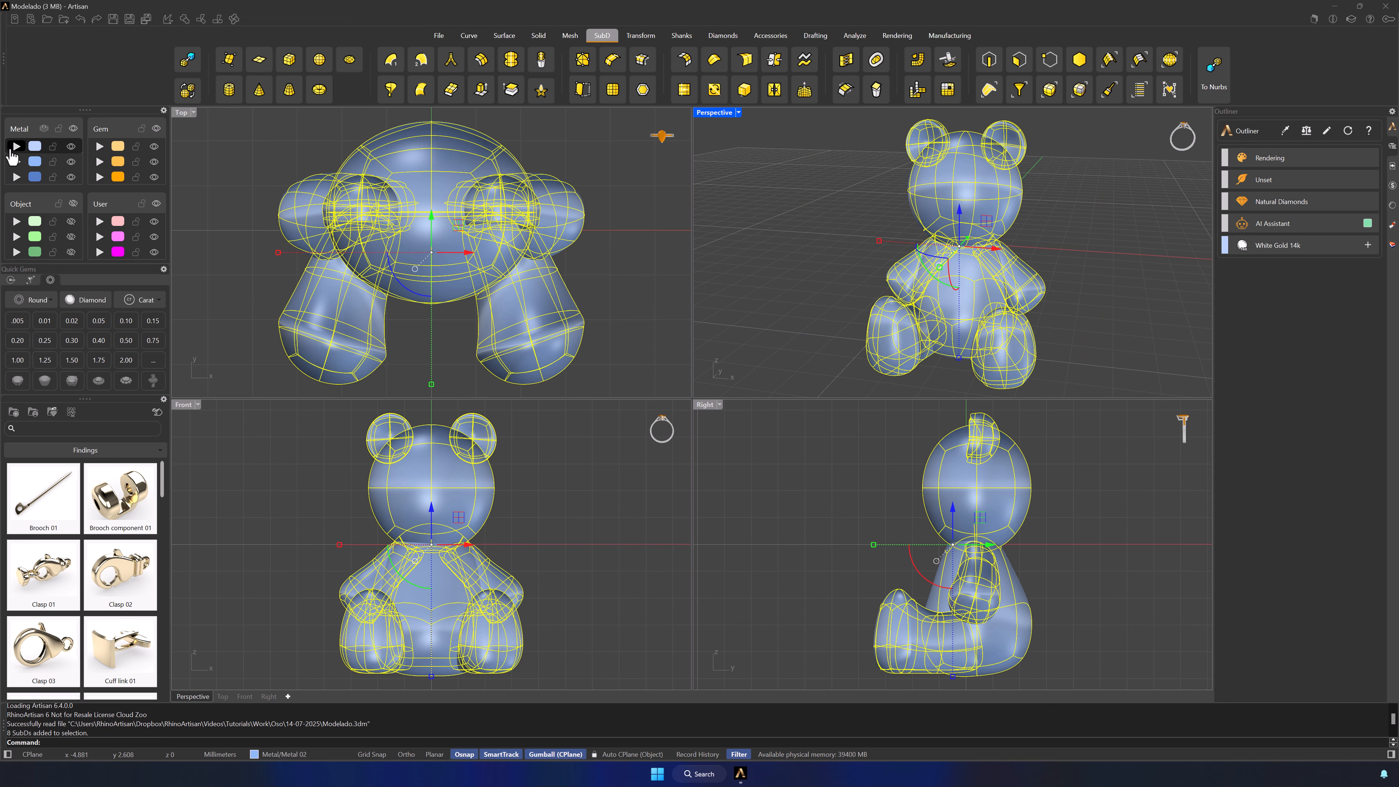
pyautogui.click(13, 149)
pyautogui.click(803, 250)
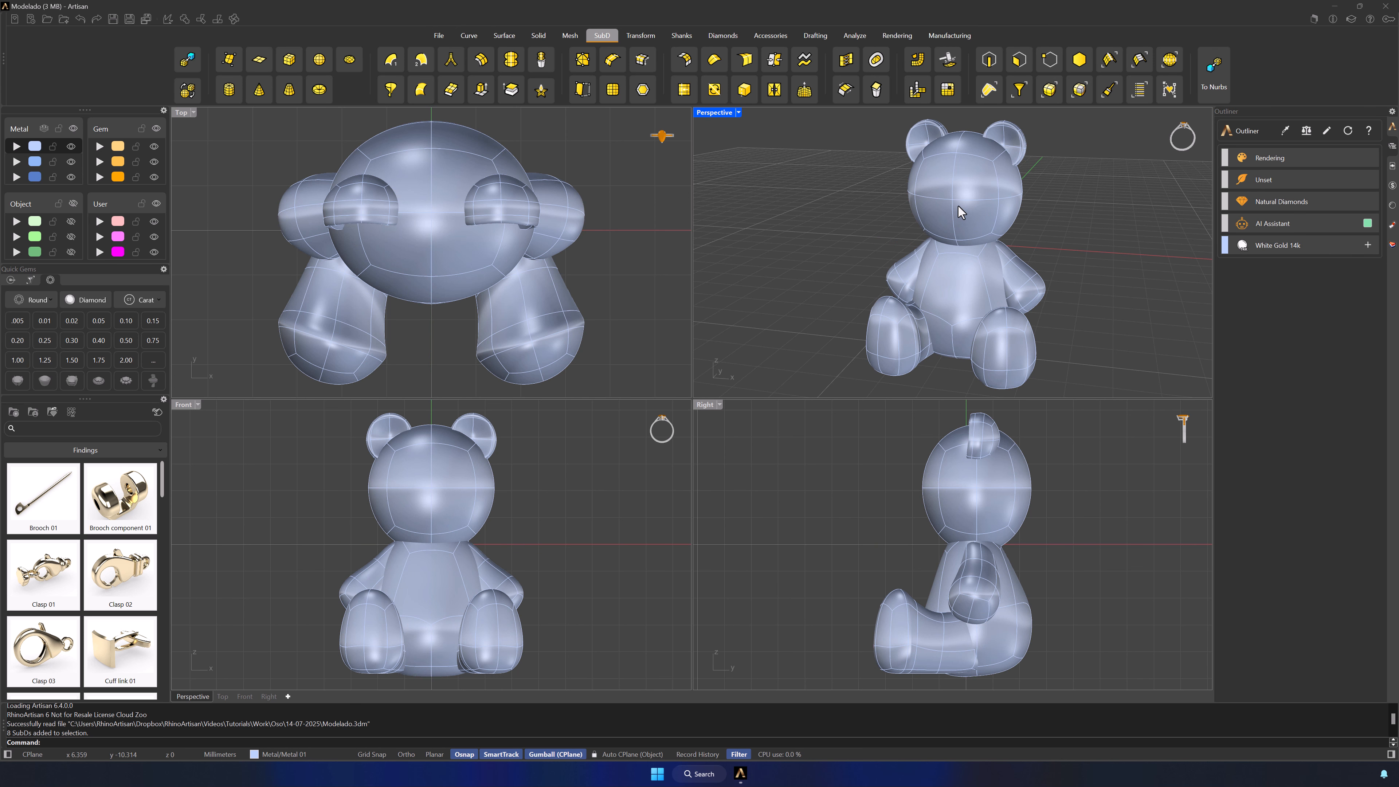
# Step: Duplicate the whole bear in place and assign the copy to the Metal 03 layer
pyautogui.moveTo(1093, 124); pyautogui.dragTo(864, 373)
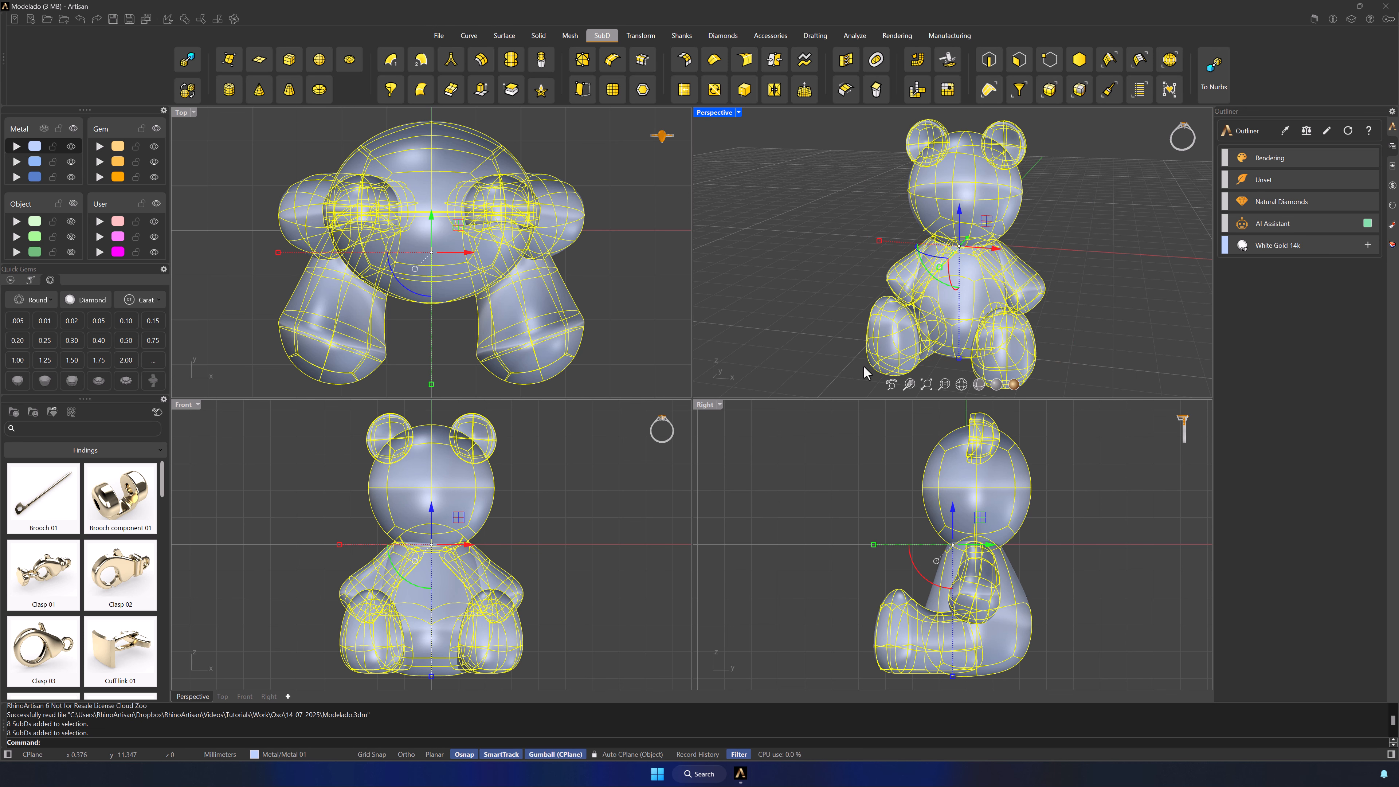
pyautogui.hotkey('ctrl', 'c')
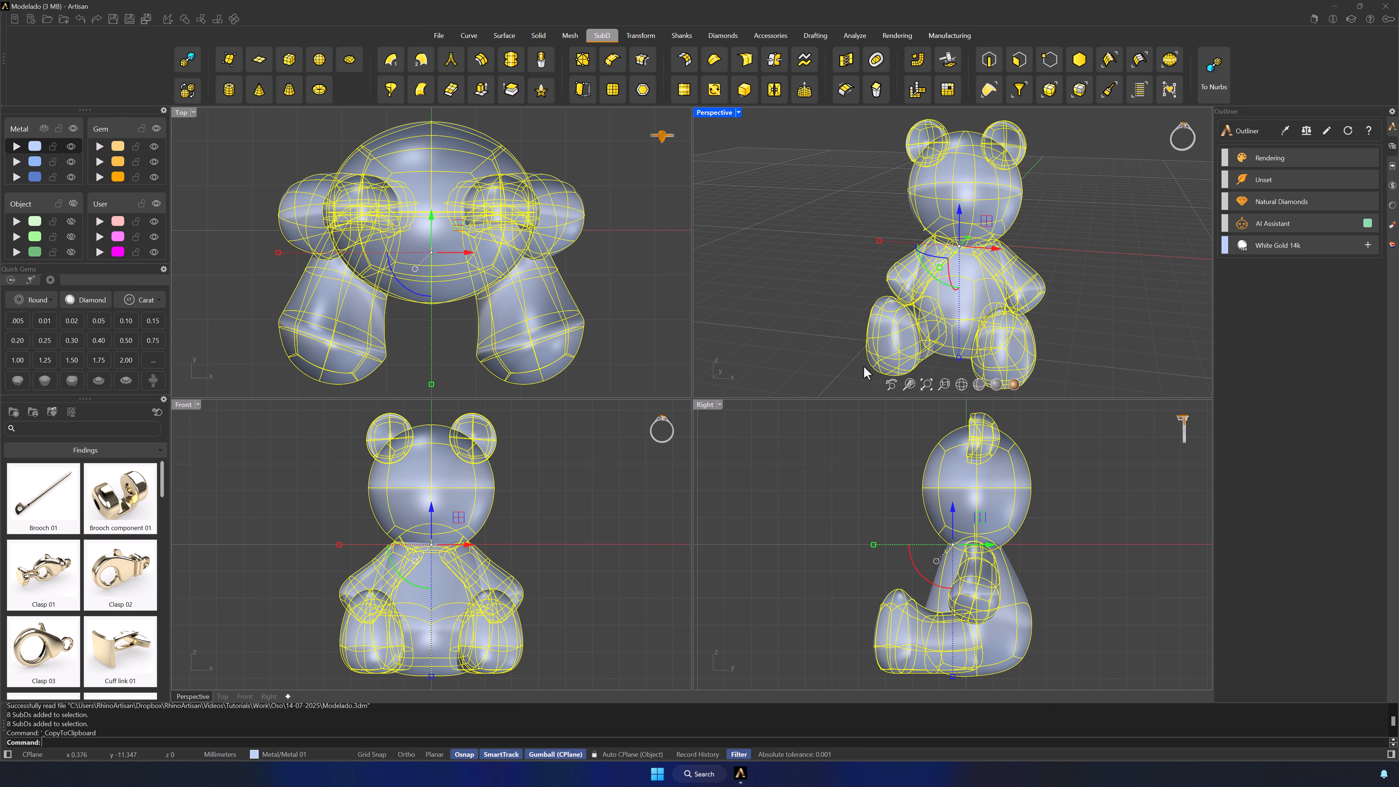
pyautogui.hotkey('ctrl', 'v')
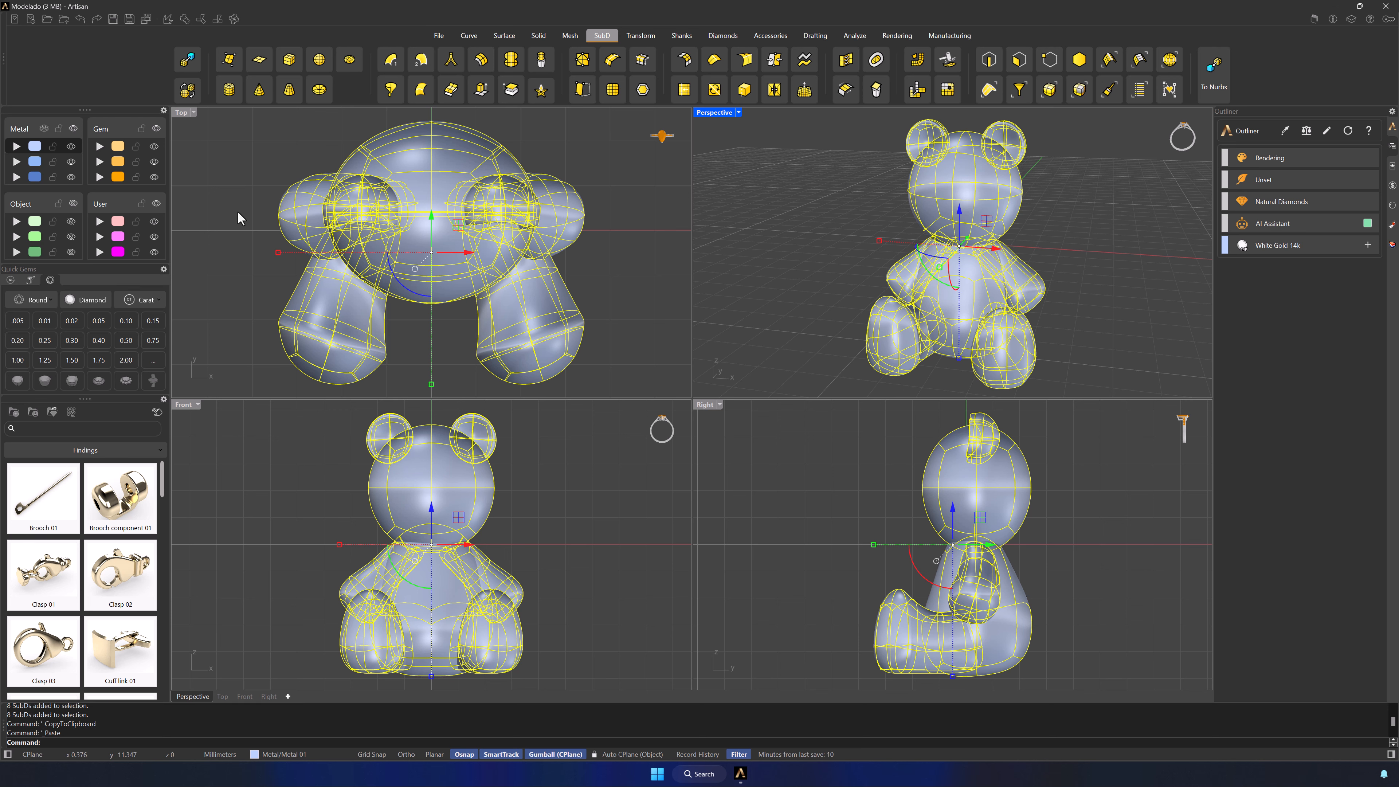
pyautogui.click(19, 177)
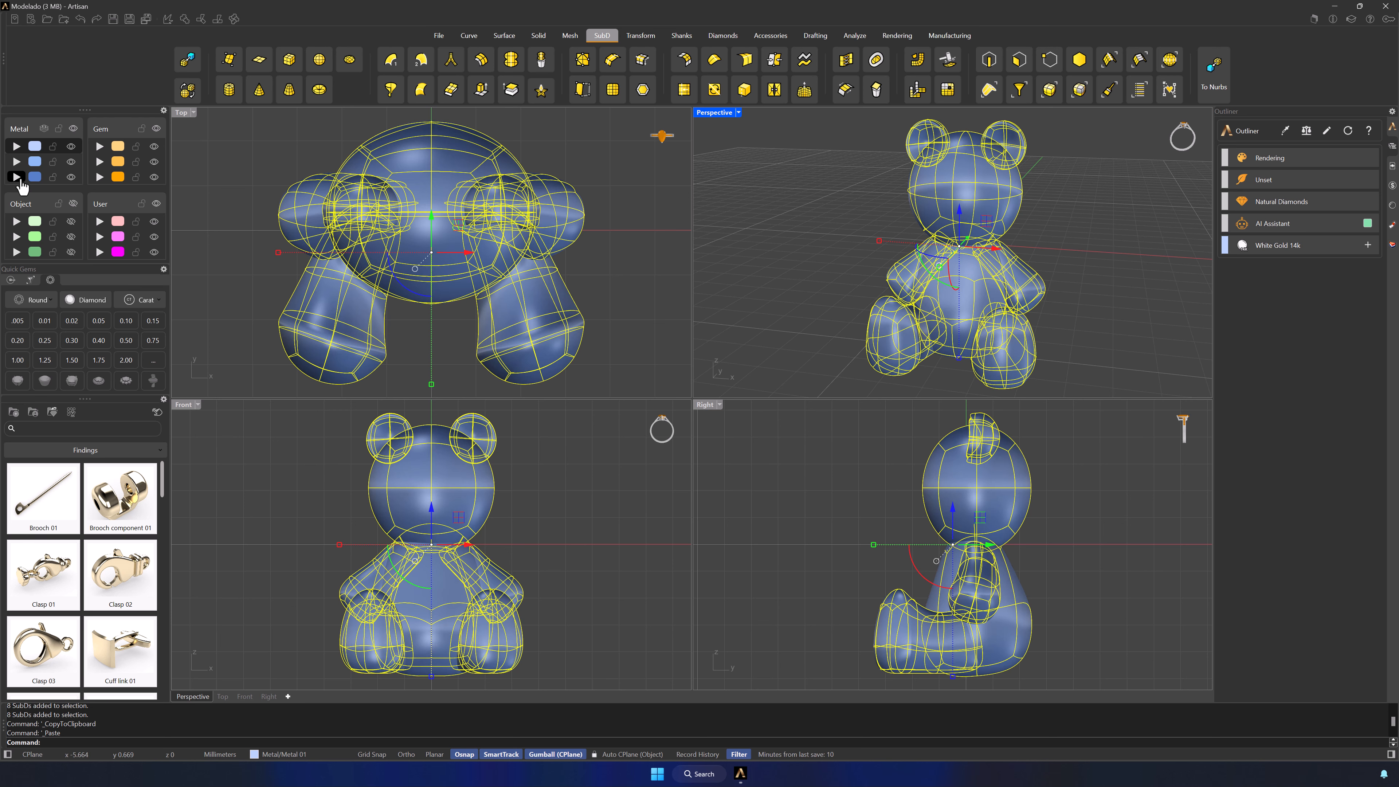
pyautogui.press('Escape')
# Step: Toggle the Metal 01 and Metal 03 layers to check both bears, leaving Metal 01 hidden and Metal 03 shown
pyautogui.click(72, 147)
pyautogui.click(72, 179)
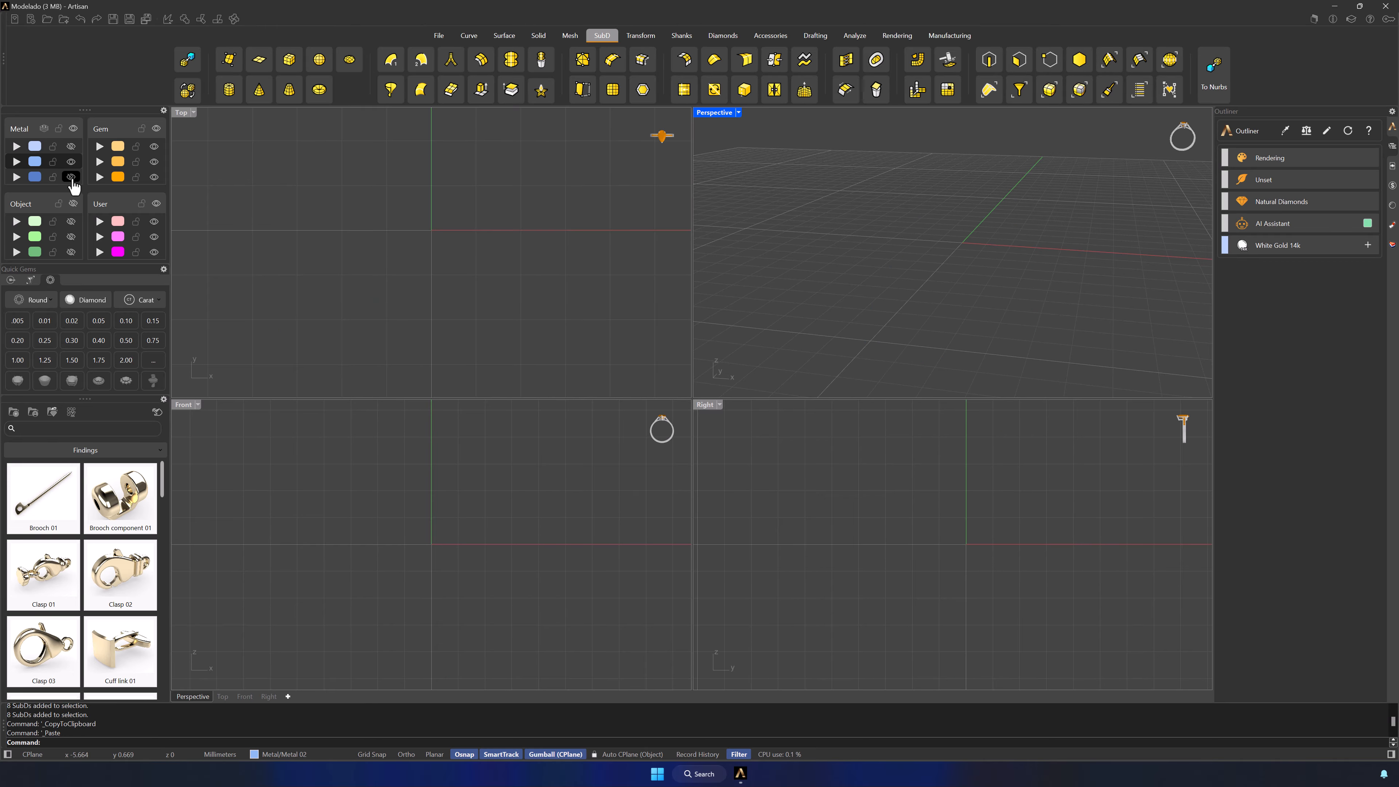
pyautogui.click(72, 147)
pyautogui.click(72, 148)
pyautogui.click(72, 178)
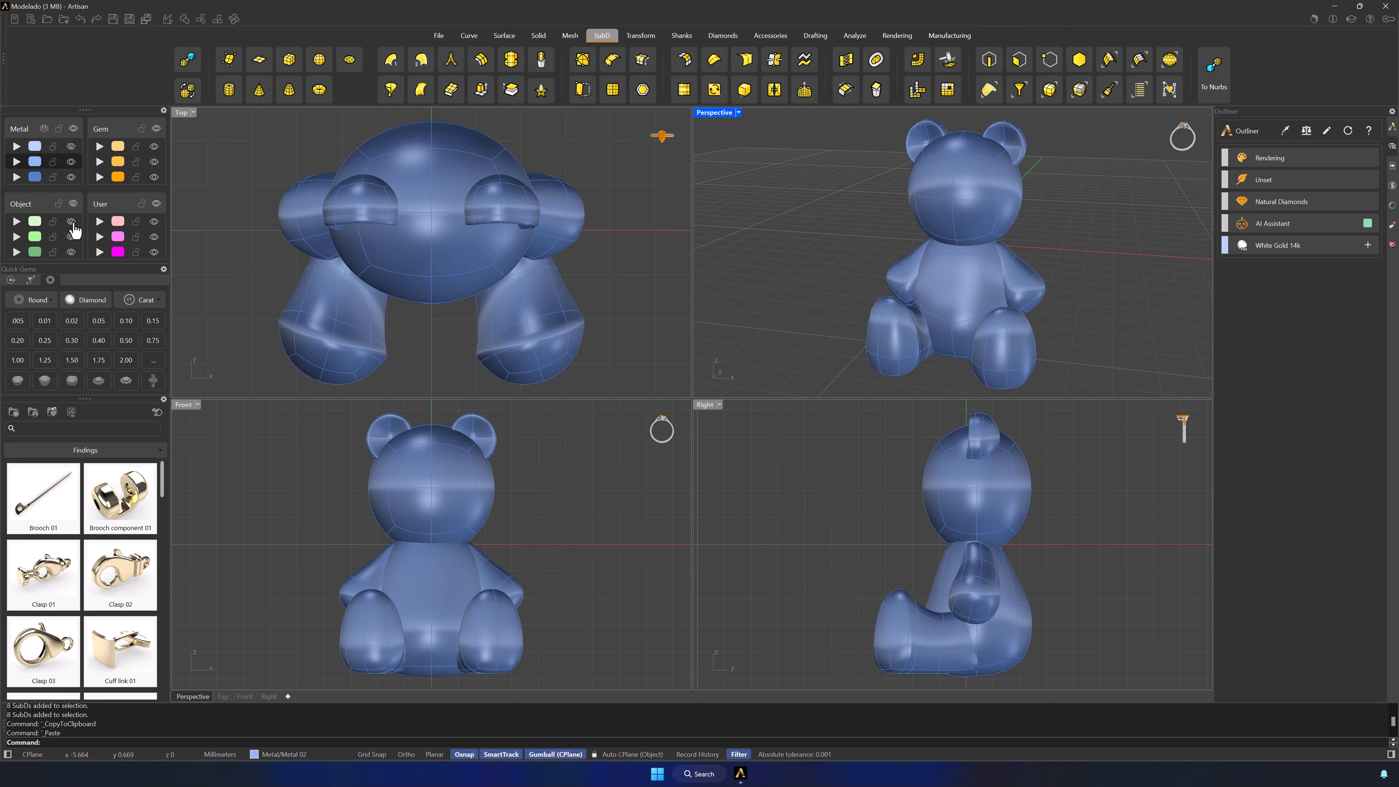
# Step: Select the legs, body, arms, head and ears of the Metal 03 bear one after another
pyautogui.click(888, 336)
pyautogui.keyDown('shift'); pyautogui.click(956, 330); pyautogui.keyUp('shift')
pyautogui.keyDown('shift'); pyautogui.click(1013, 361); pyautogui.keyUp('shift')
pyautogui.keyDown('shift'); pyautogui.click(1026, 287); pyautogui.keyUp('shift')
pyautogui.keyDown('shift'); pyautogui.click(917, 275); pyautogui.keyUp('shift')
pyautogui.keyDown('shift'); pyautogui.click(939, 198); pyautogui.keyUp('shift')
pyautogui.keyDown('shift'); pyautogui.click(919, 135); pyautogui.keyUp('shift')
pyautogui.keyDown('shift'); pyautogui.click(1010, 133); pyautogui.keyUp('shift')
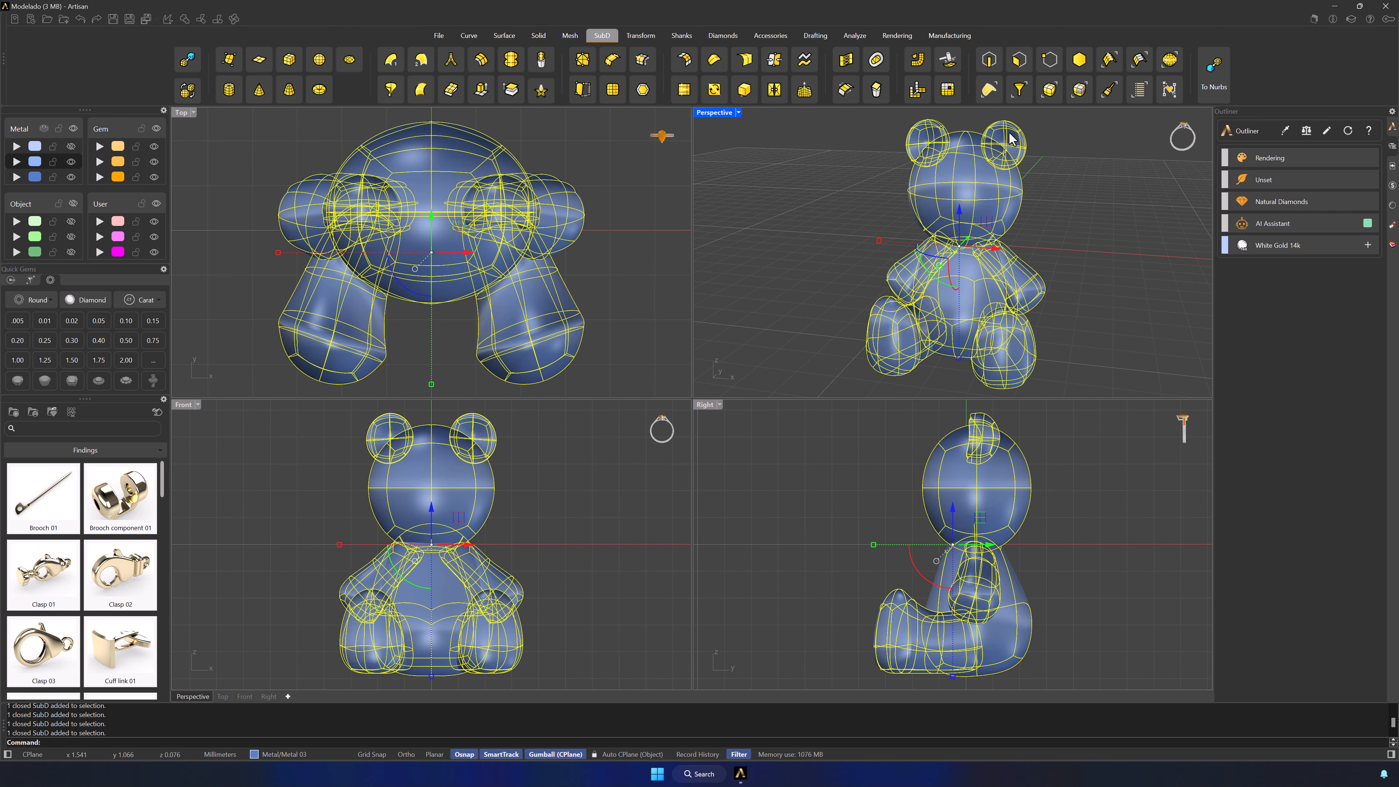
# Step: Run Boolean Split on the bear, using all of its parts as cutting objects
pyautogui.click(538, 36)
pyautogui.click(873, 90)
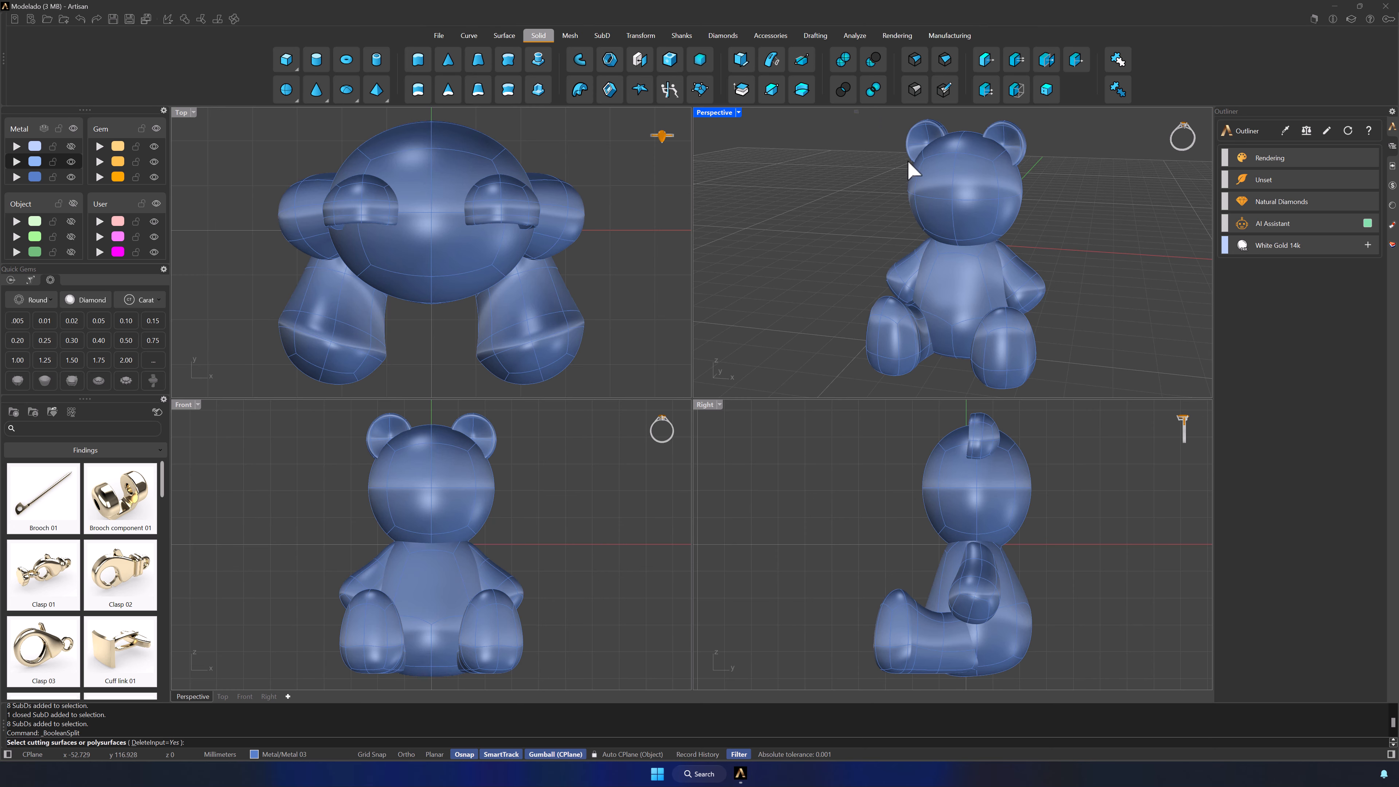
pyautogui.moveTo(857, 111); pyautogui.dragTo(1100, 390)
pyautogui.press('Return')
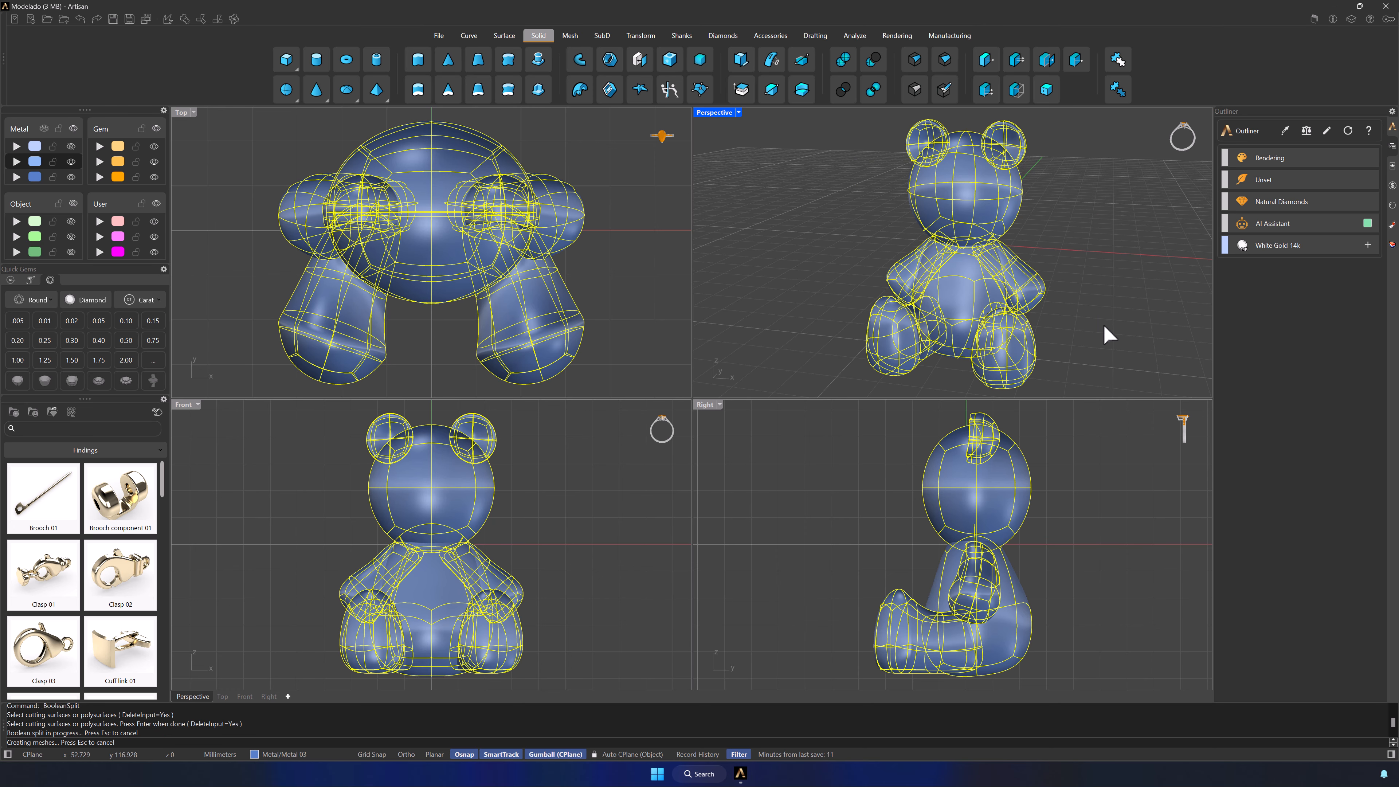
# Step: Inspect the split legs, body, arms, head and ear by selecting them individually, then clear the selection
pyautogui.click(1024, 339)
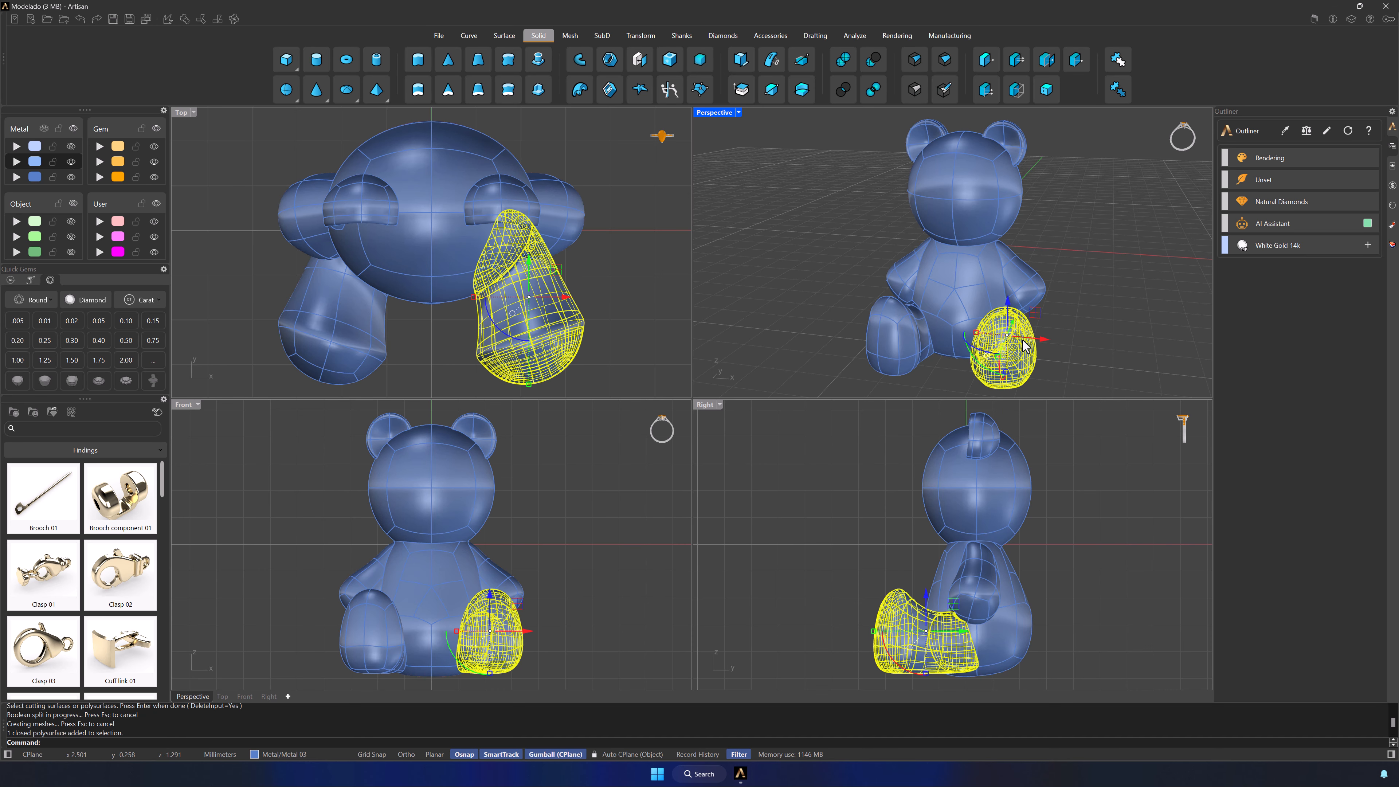
pyautogui.click(965, 288)
pyautogui.click(904, 331)
pyautogui.click(909, 275)
pyautogui.click(936, 176)
pyautogui.click(926, 133)
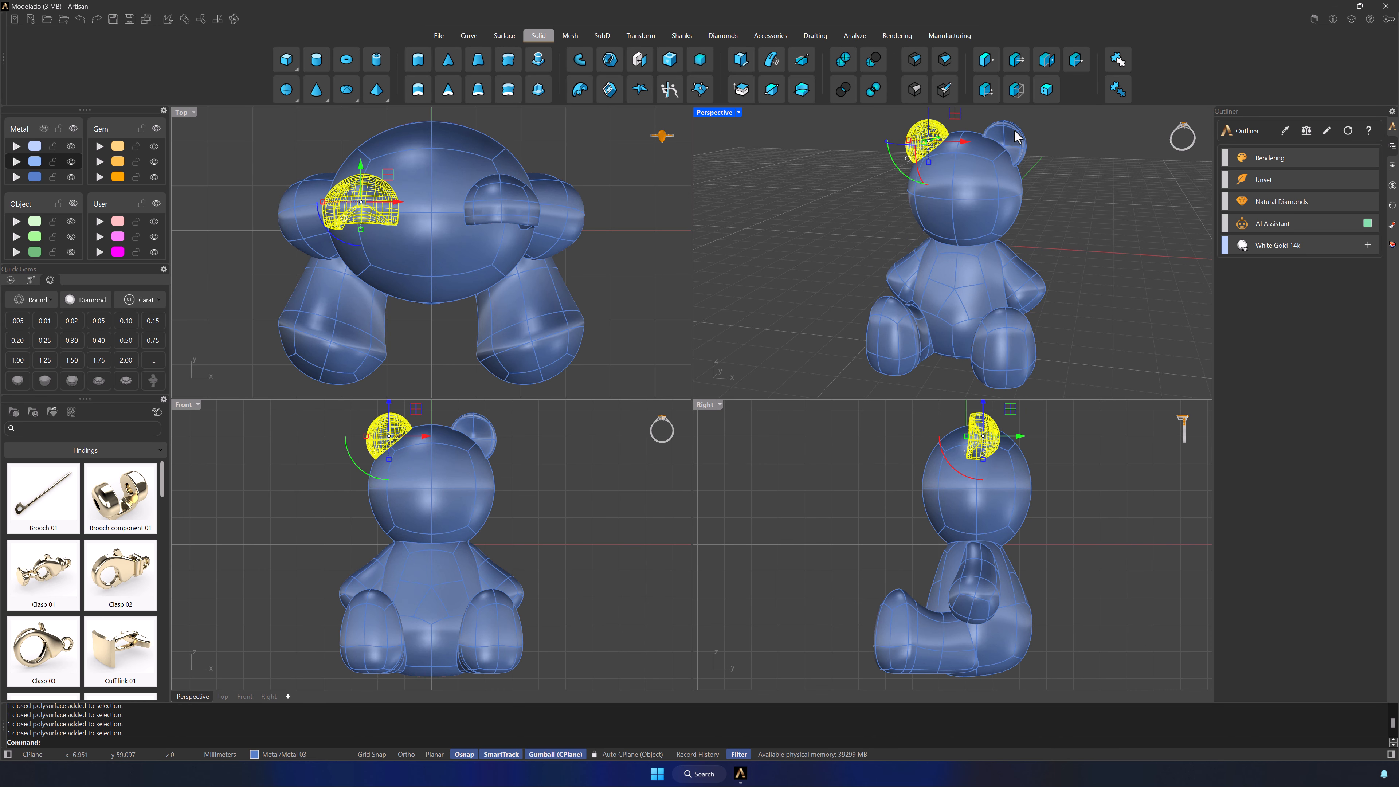
pyautogui.click(1035, 284)
pyautogui.click(1116, 269)
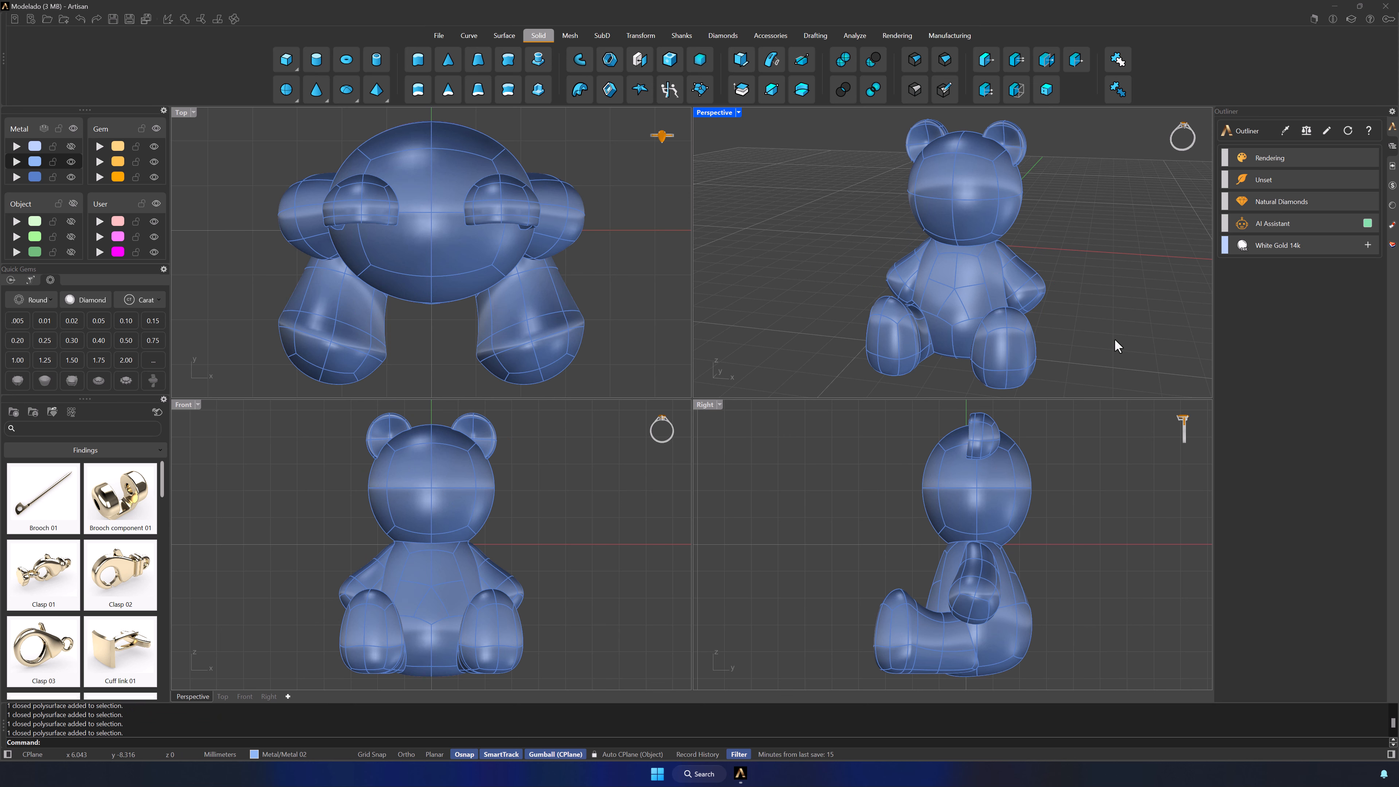
# Step: Draw a 20 by 20 mm square in the front view with its first corner at the origin
pyautogui.click(469, 37)
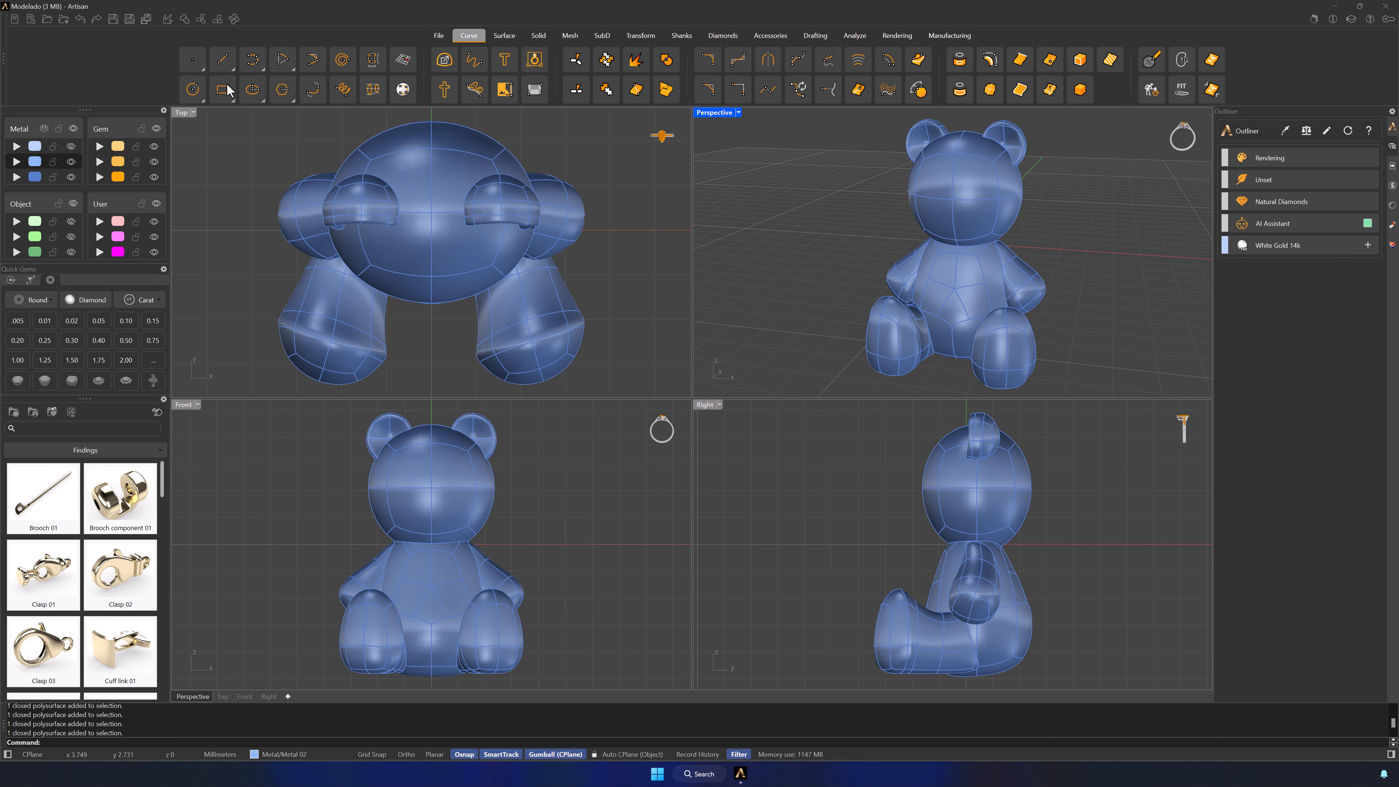
pyautogui.click(299, 420)
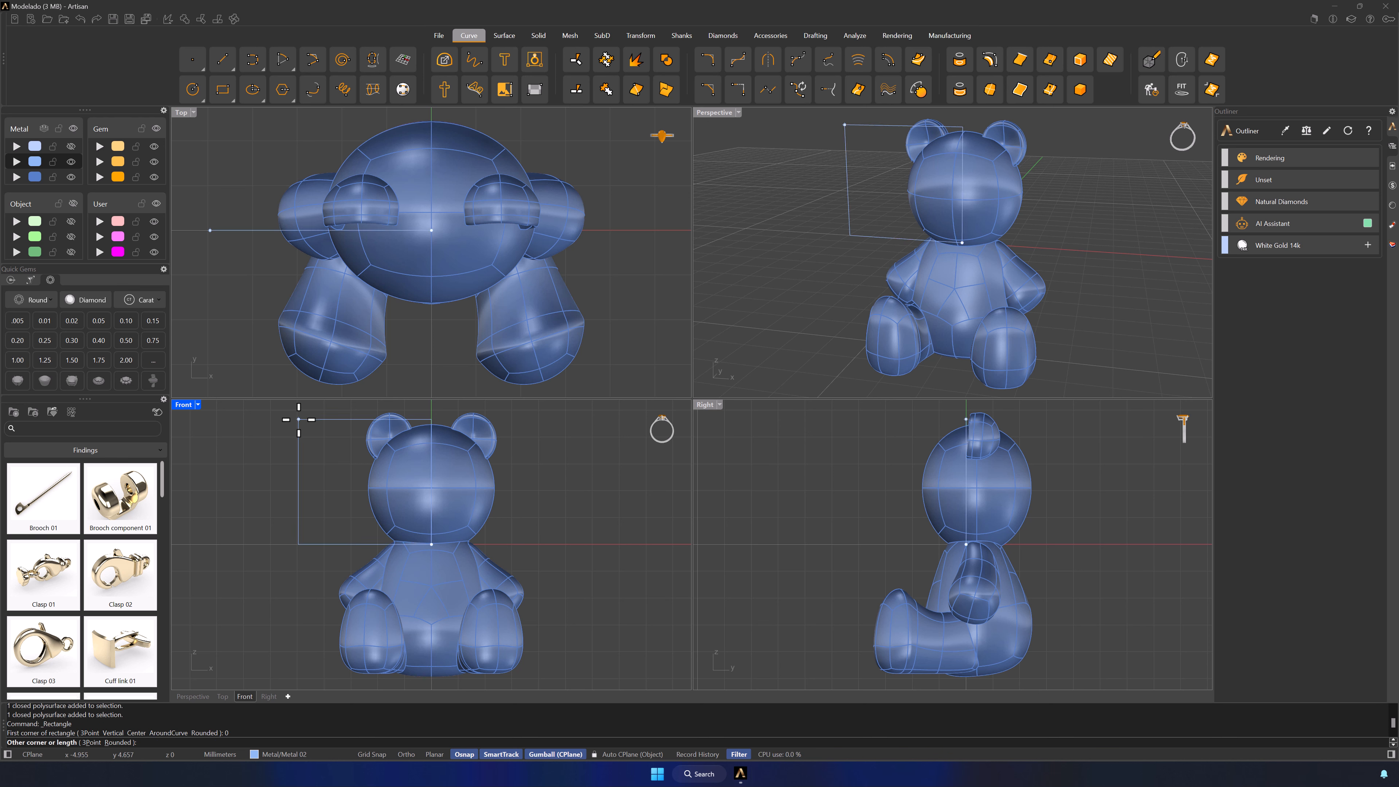
pyautogui.write('20')
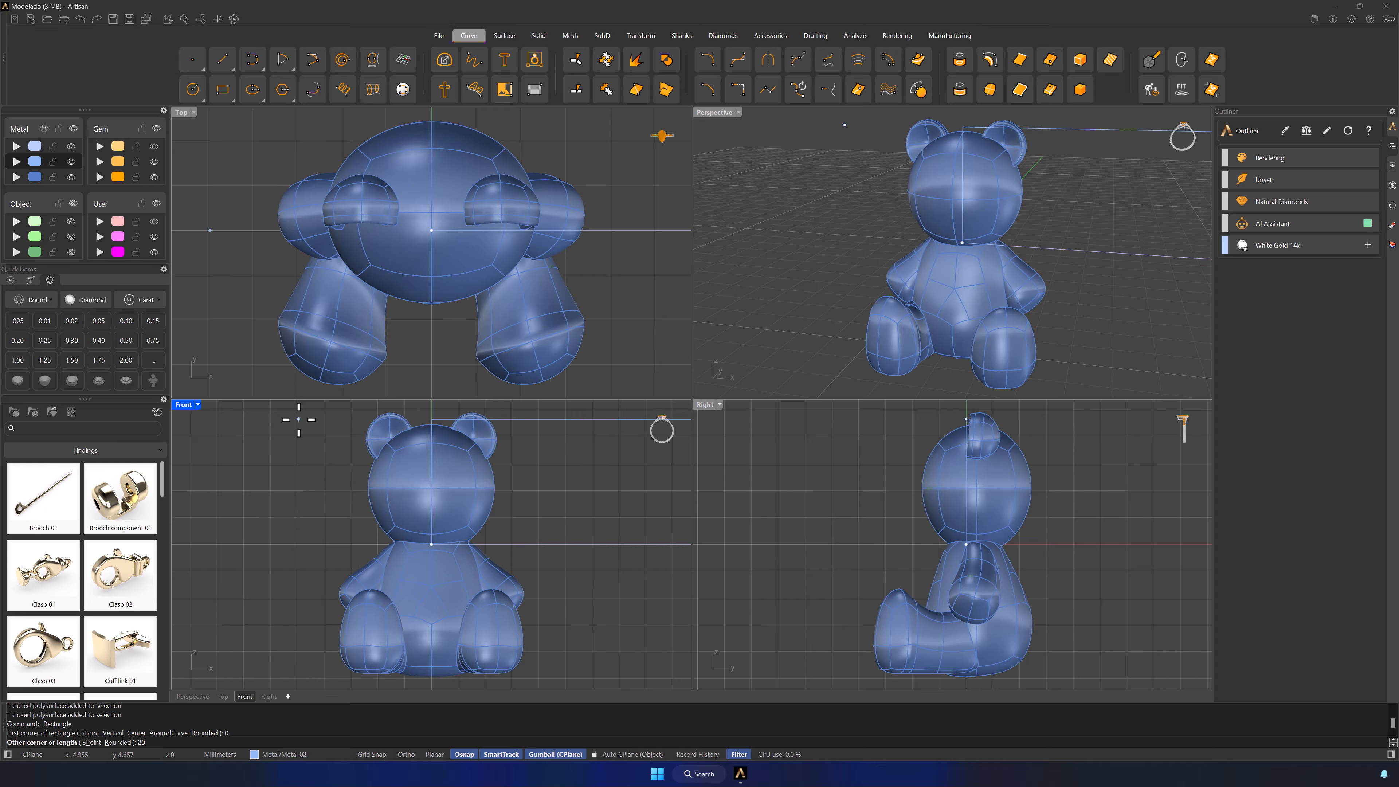
pyautogui.press('Return')
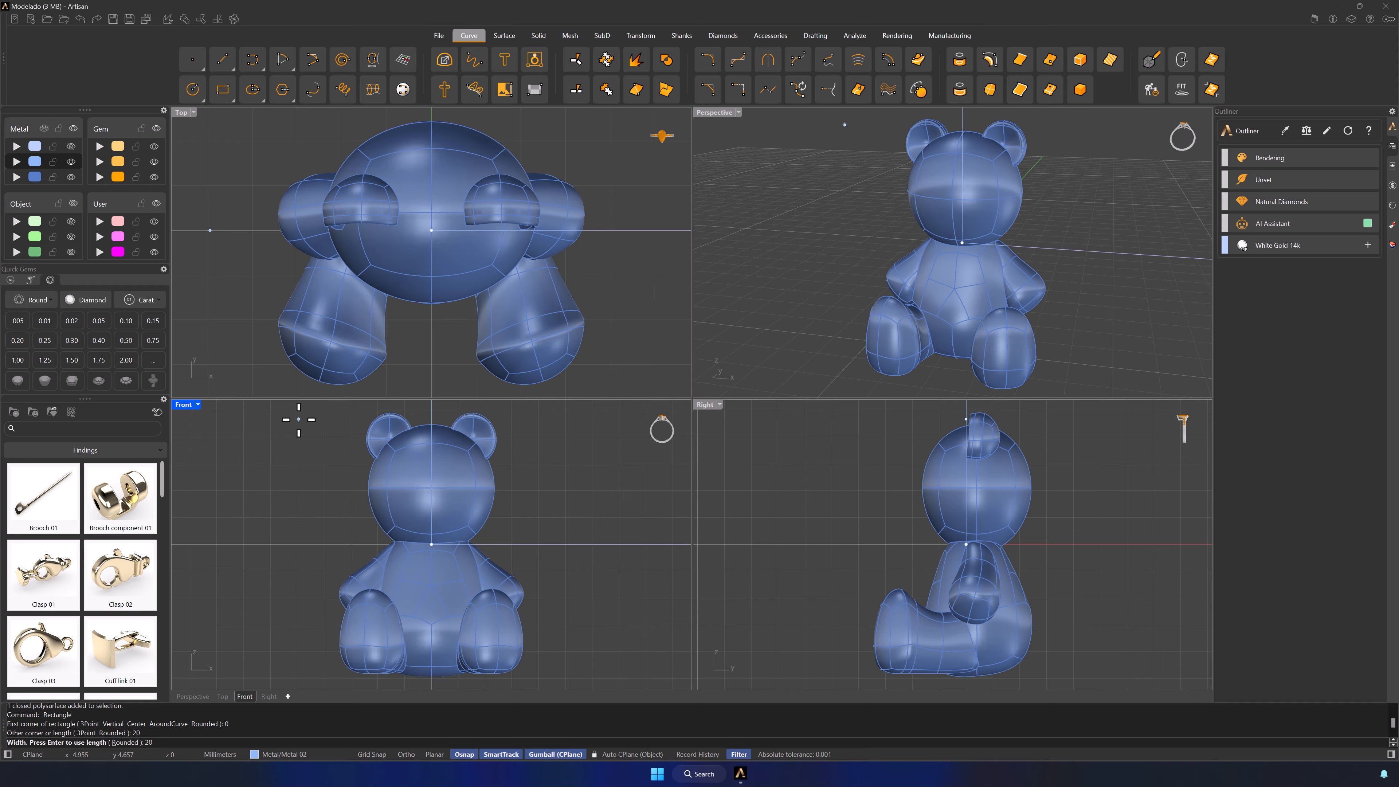
pyautogui.press('Return')
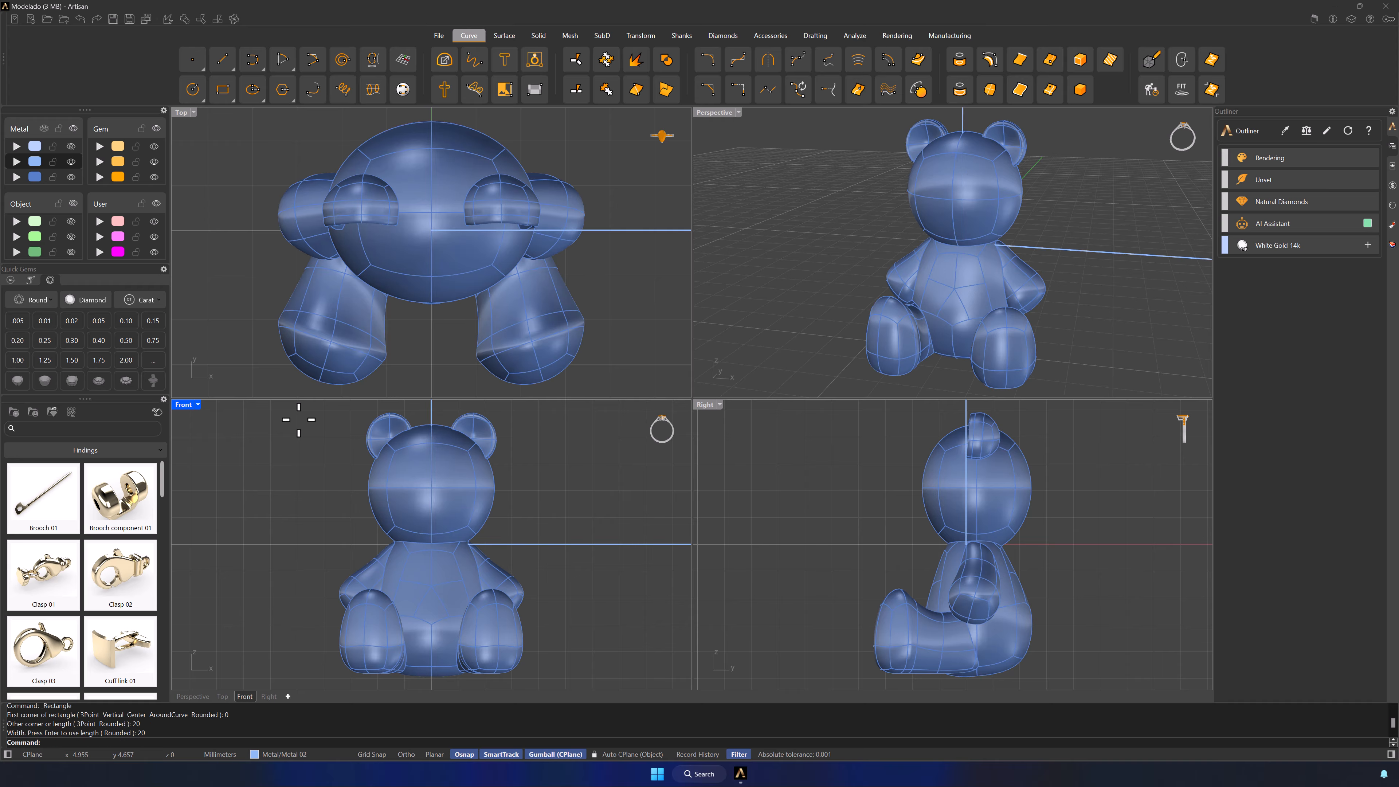
# Step: Centre the square on the origin with the ArtisanCenter command
pyautogui.click(549, 543)
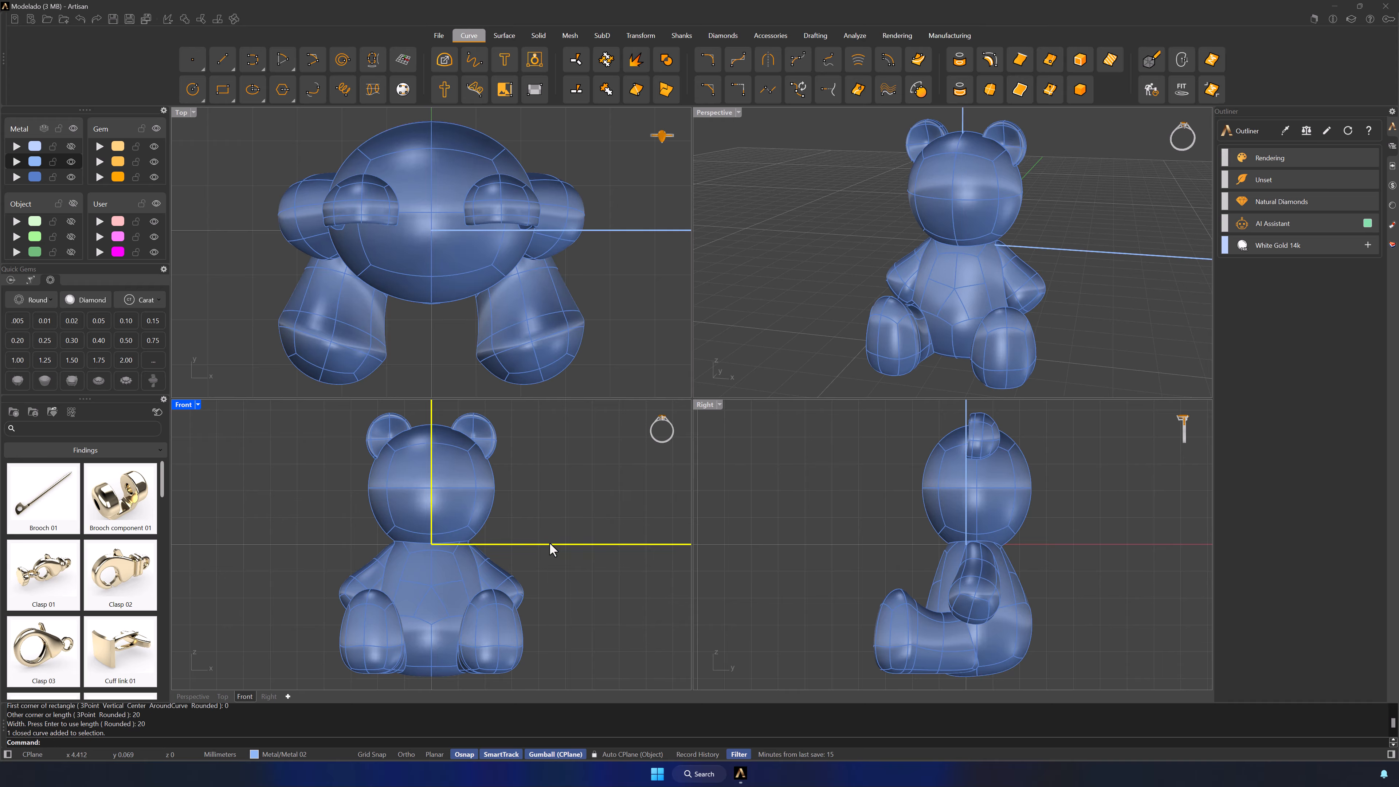
pyautogui.write('and: A')
pyautogui.write('rtisanCenter')
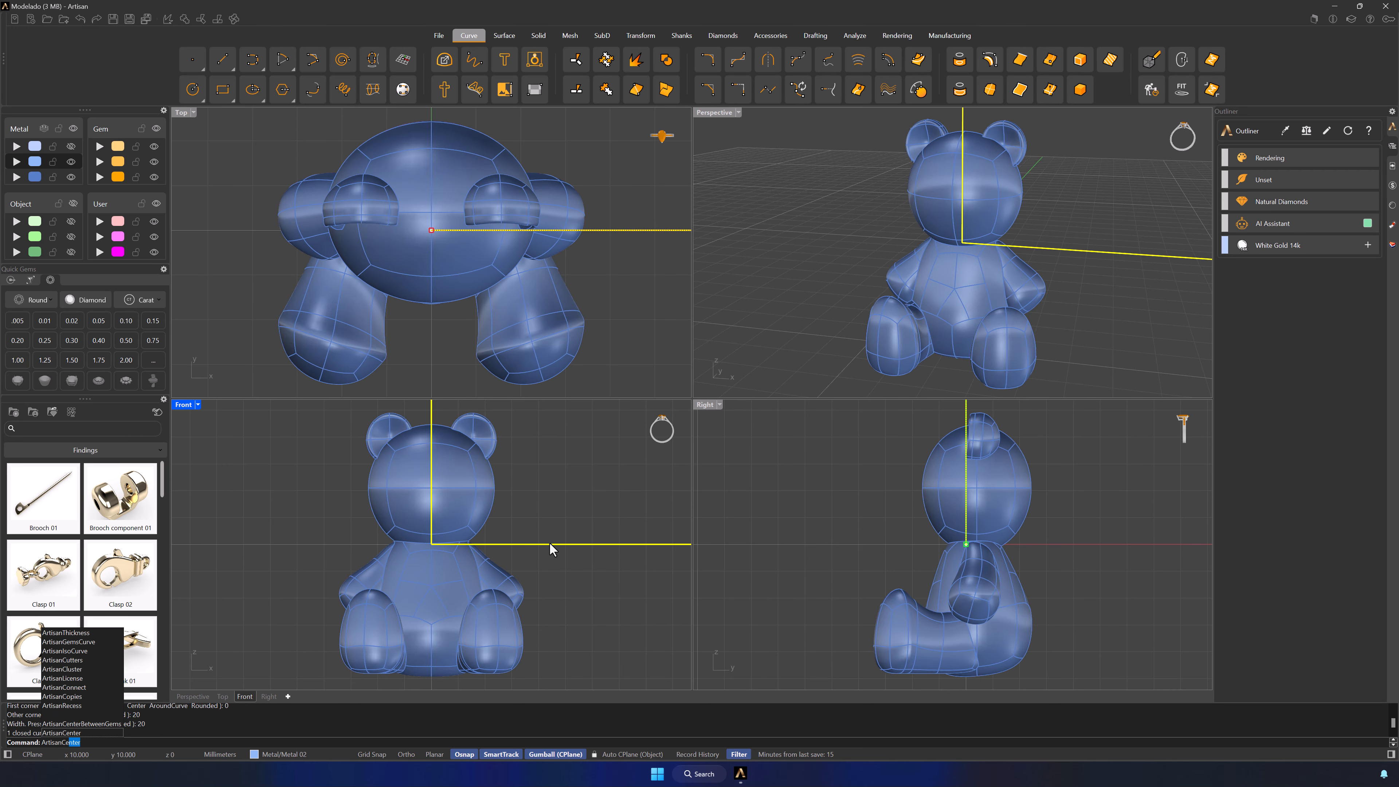
pyautogui.press('Return')
pyautogui.scroll(-5, 551, 548)
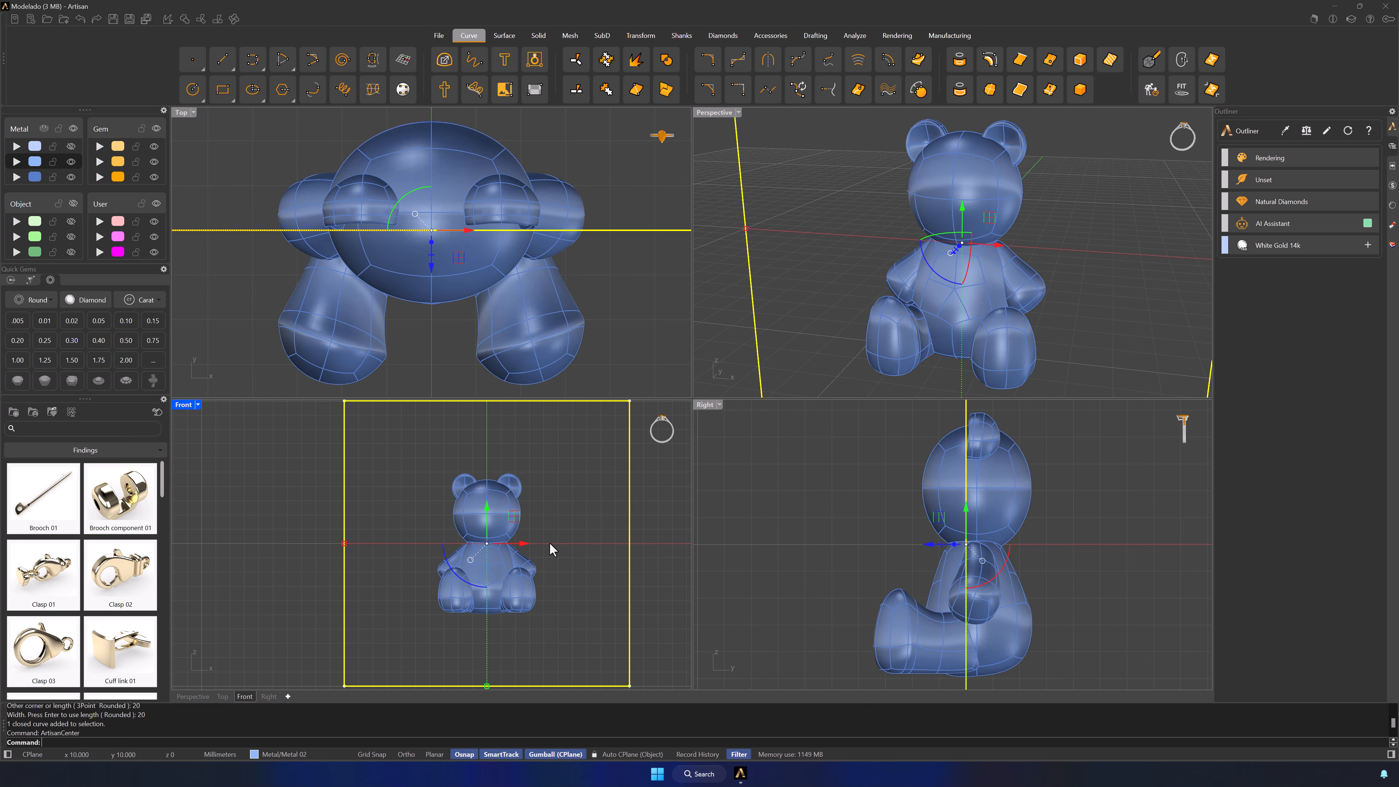
# Step: Maximize the front view and scale the entire bear up uniformly until its height nearly fills the 20 mm square
pyautogui.doubleClick(182, 405)
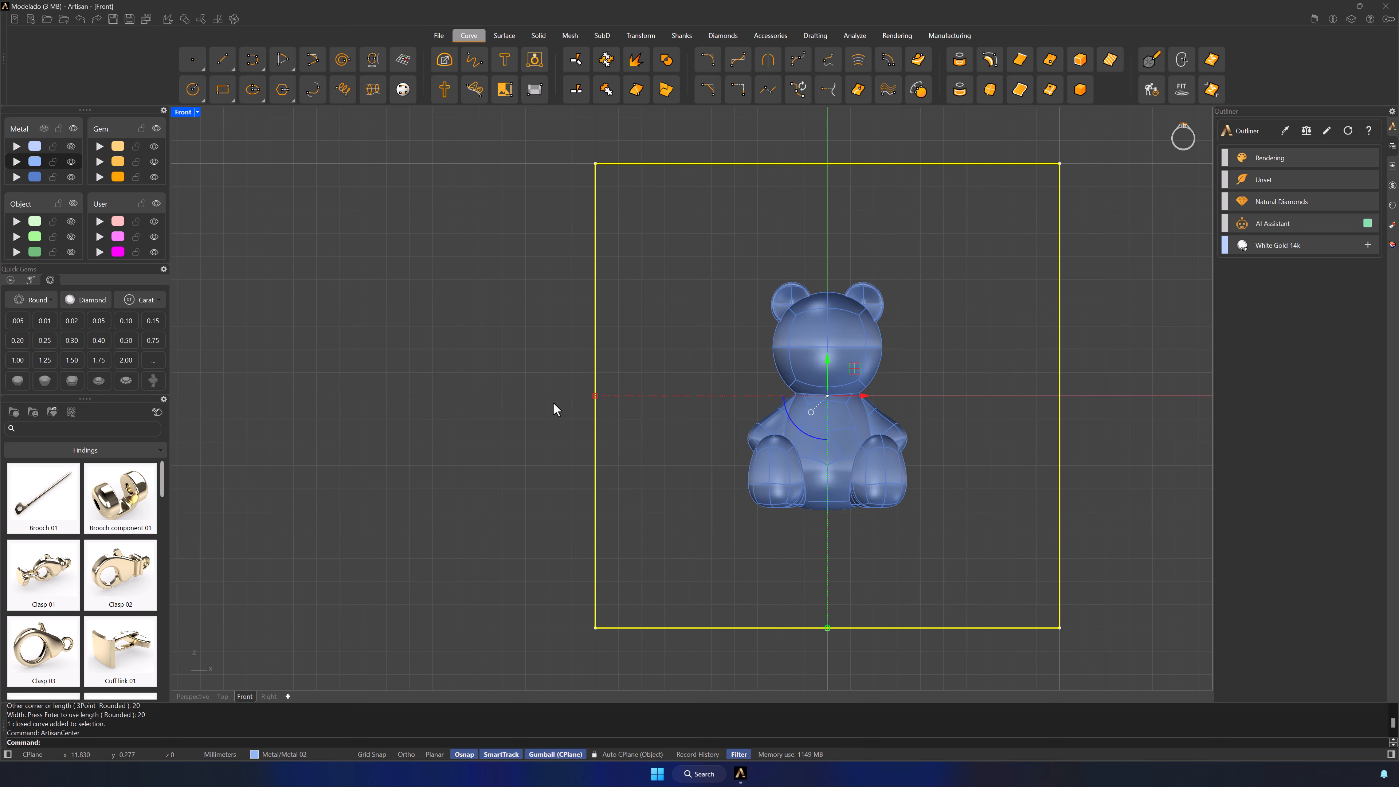
pyautogui.moveTo(688, 237); pyautogui.dragTo(976, 564)
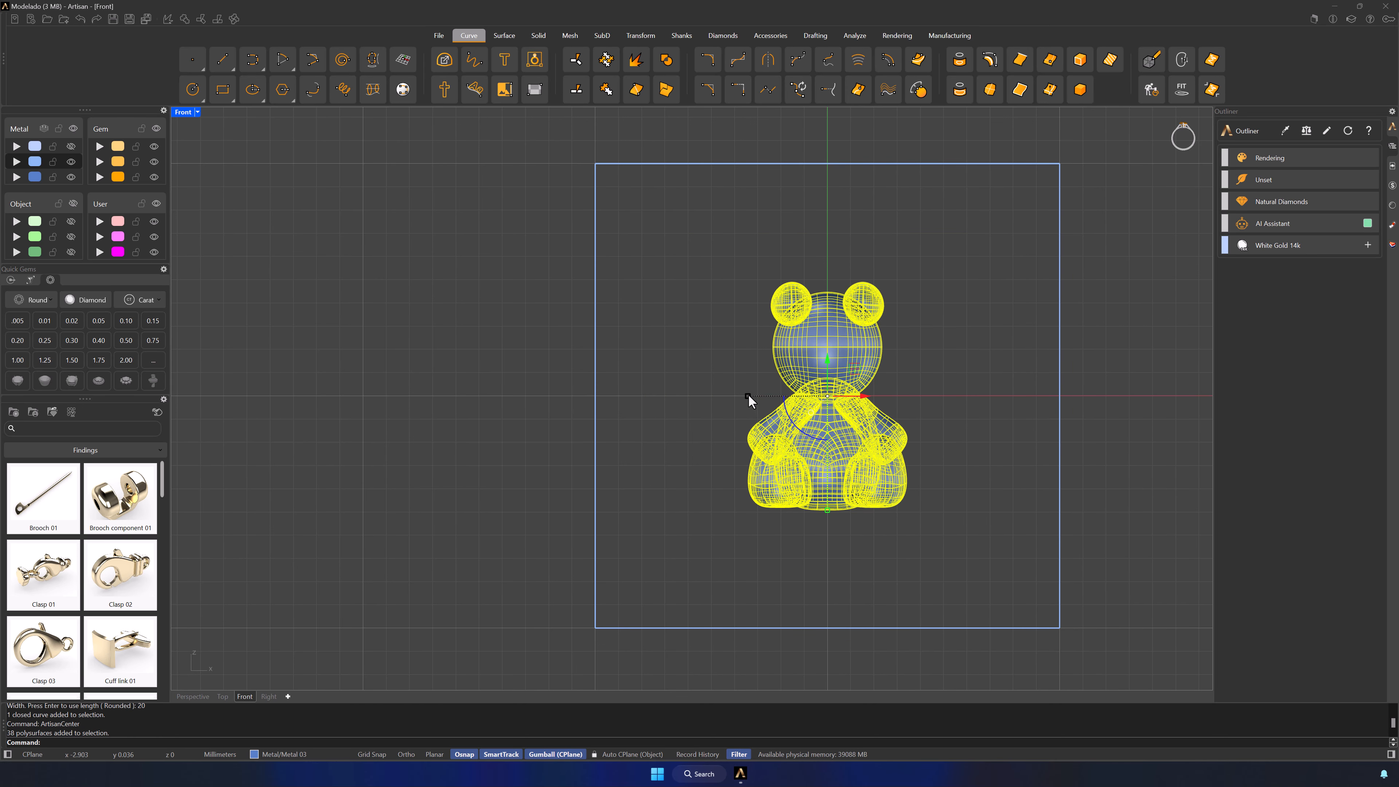
pyautogui.keyDown('shift'); pyautogui.moveTo(747, 395); pyautogui.dragTo(671, 394); pyautogui.keyUp('shift')
pyautogui.click(581, 381)
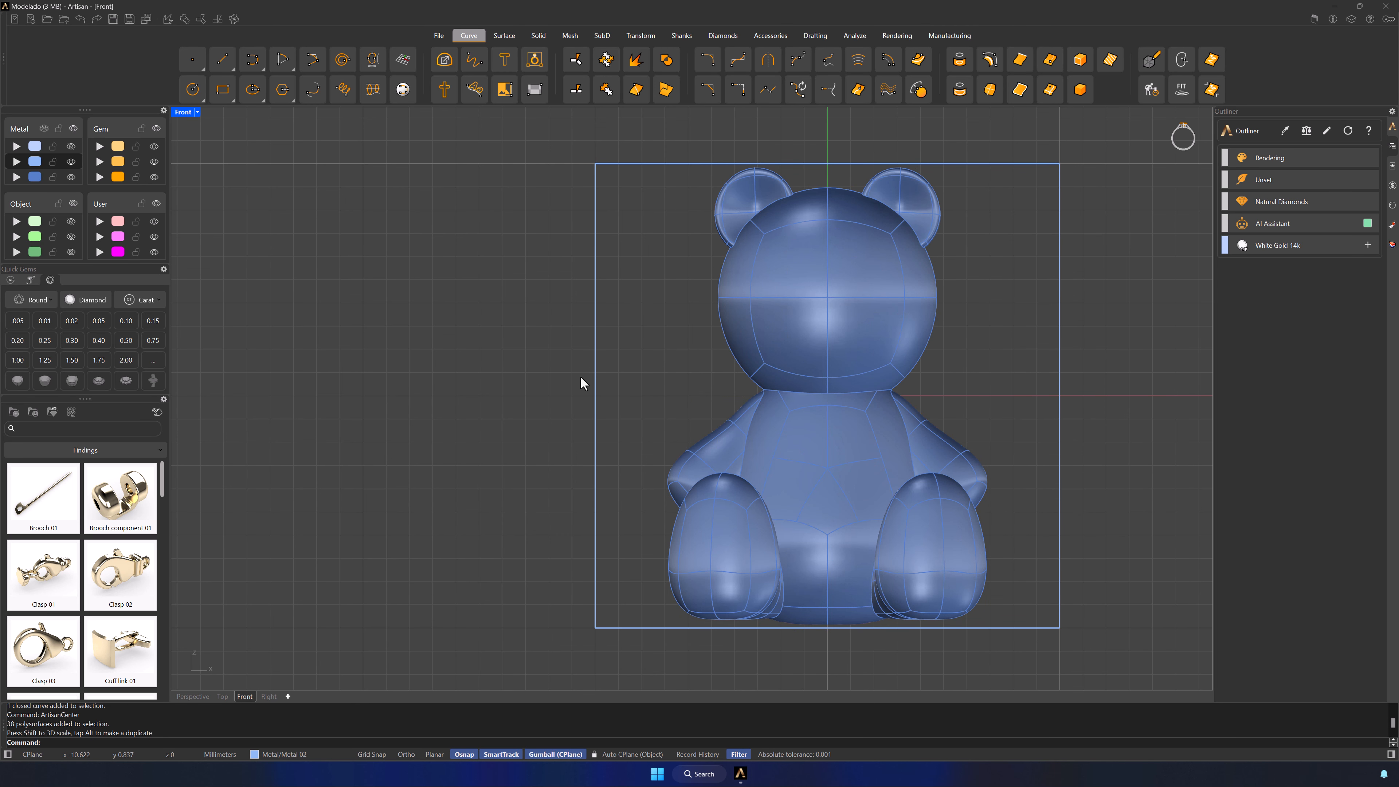
# Step: Delete the guide square and return to the four-view layout
pyautogui.click(594, 381)
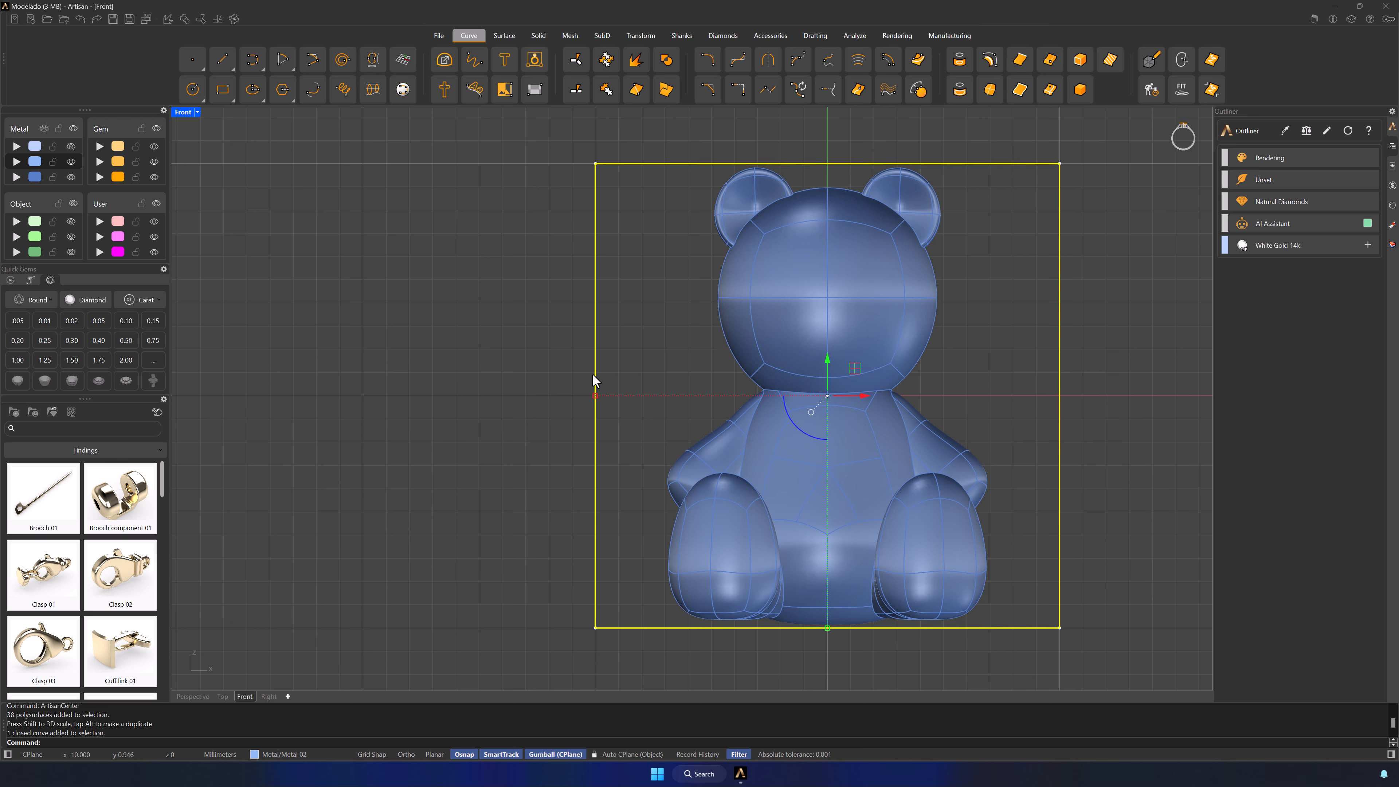
pyautogui.press('Delete')
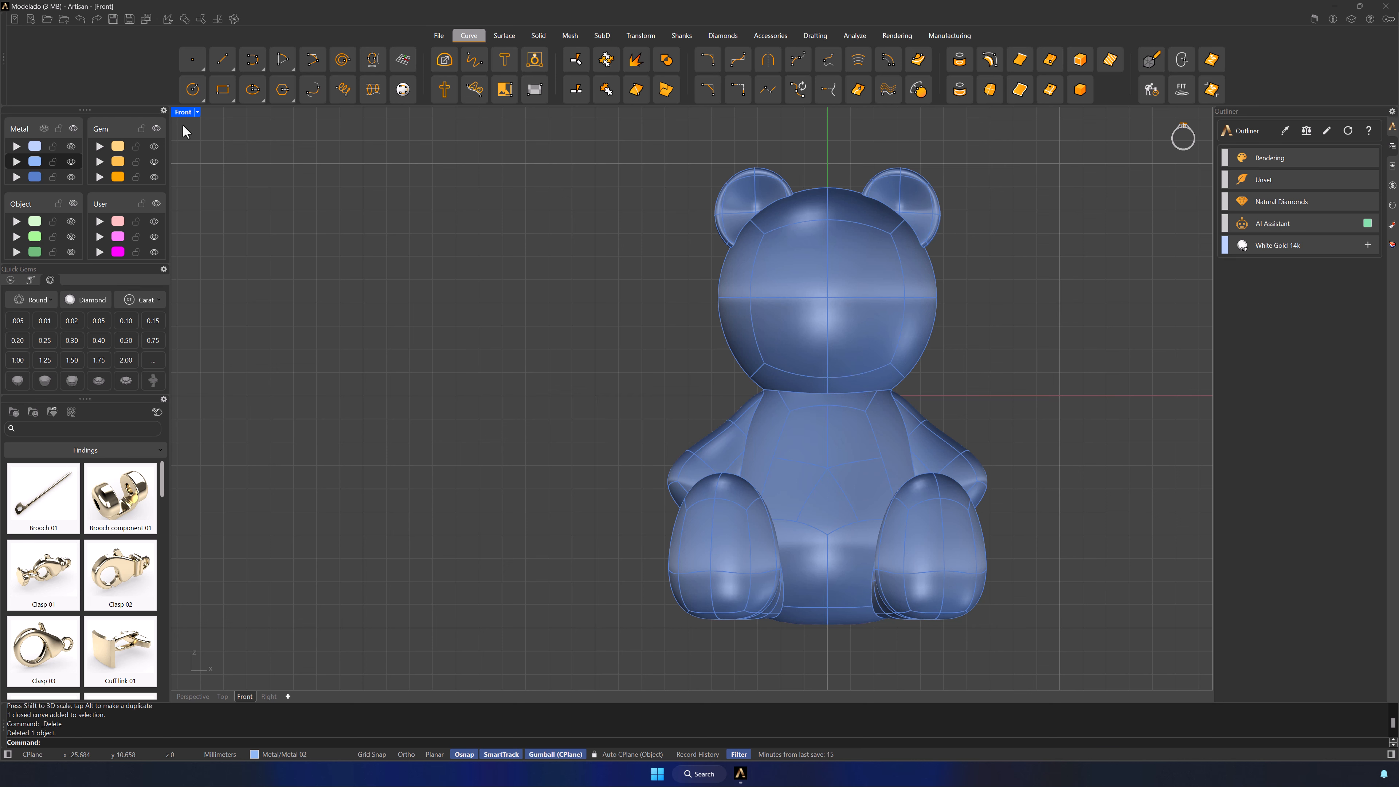
pyautogui.doubleClick(178, 115)
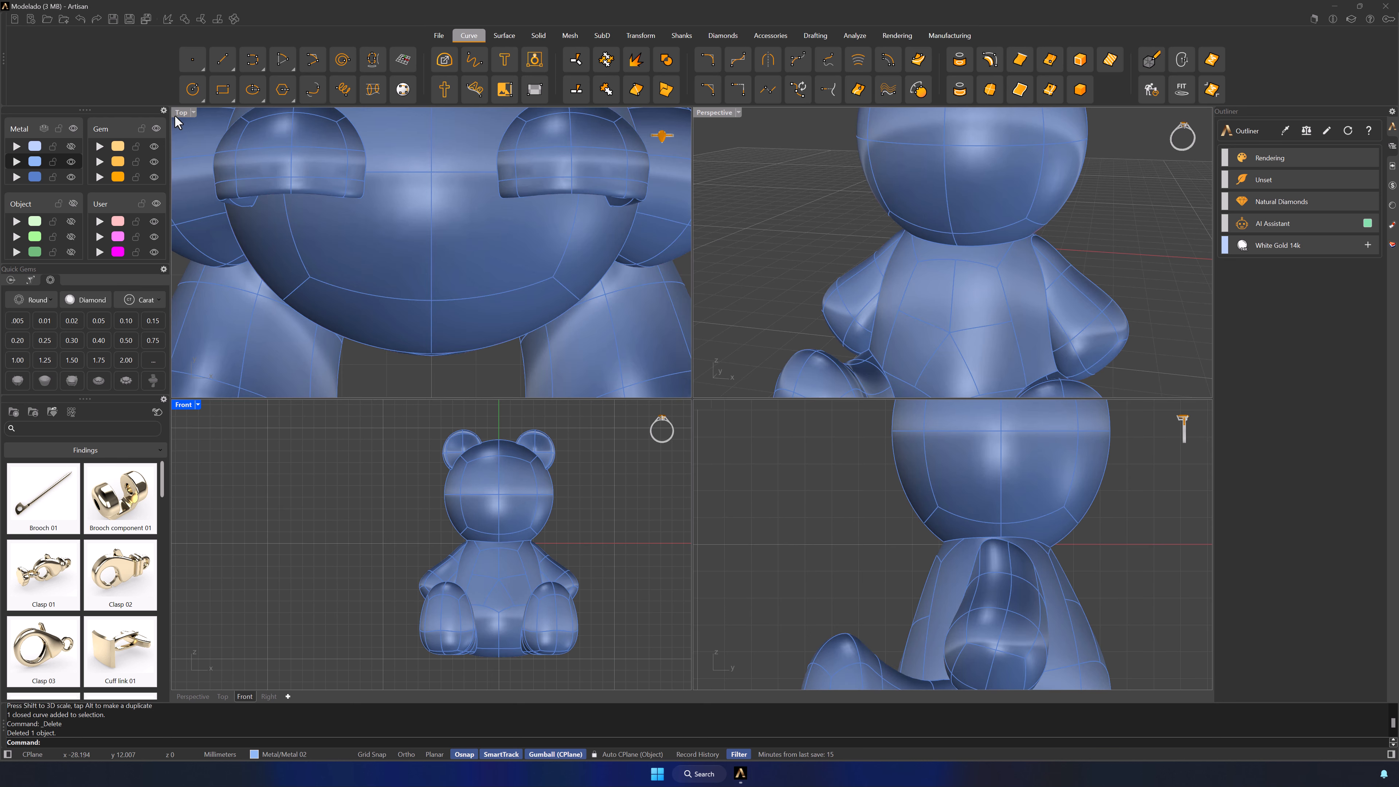
pyautogui.click(737, 113)
pyautogui.moveTo(793, 367)
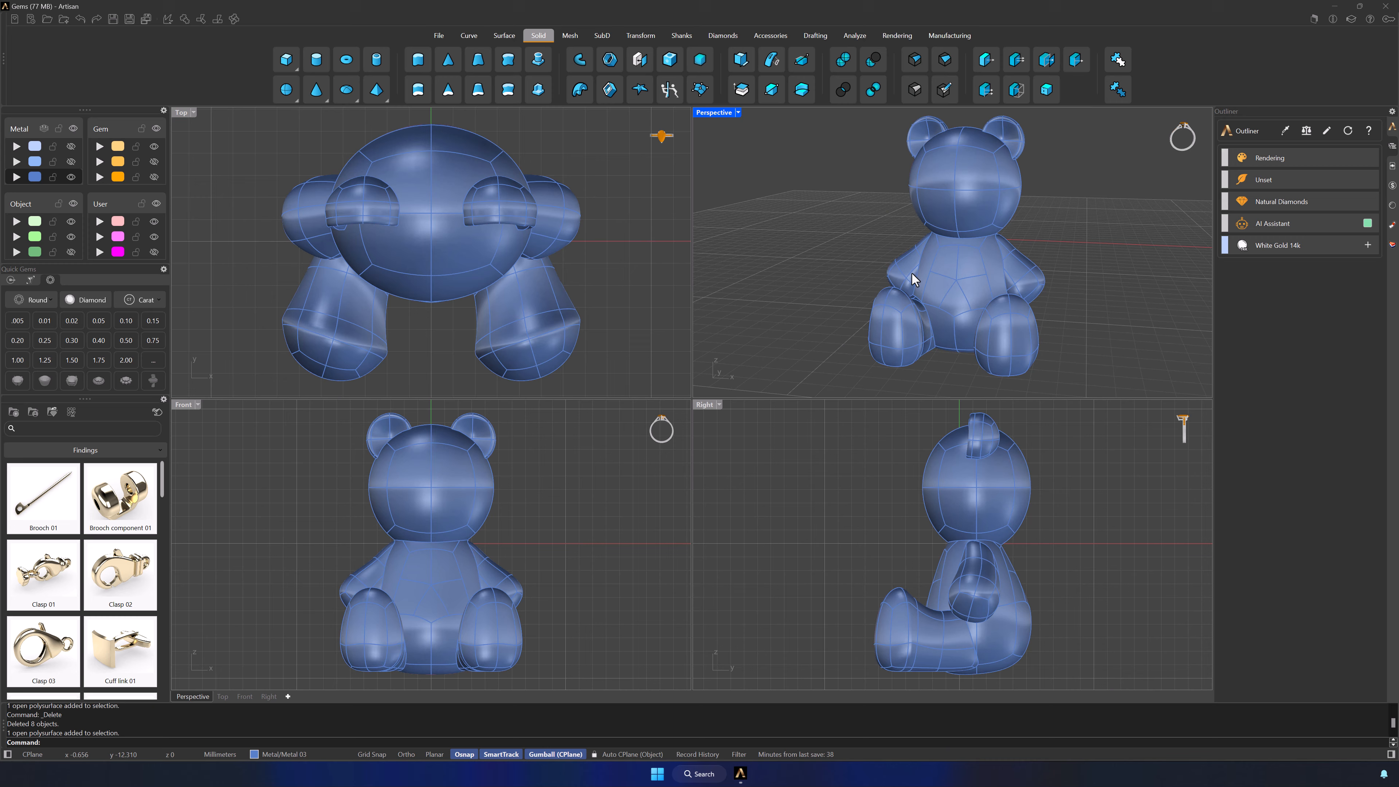
# Step: Delete the arm and leg on the negative X side of the bear
pyautogui.click(911, 272)
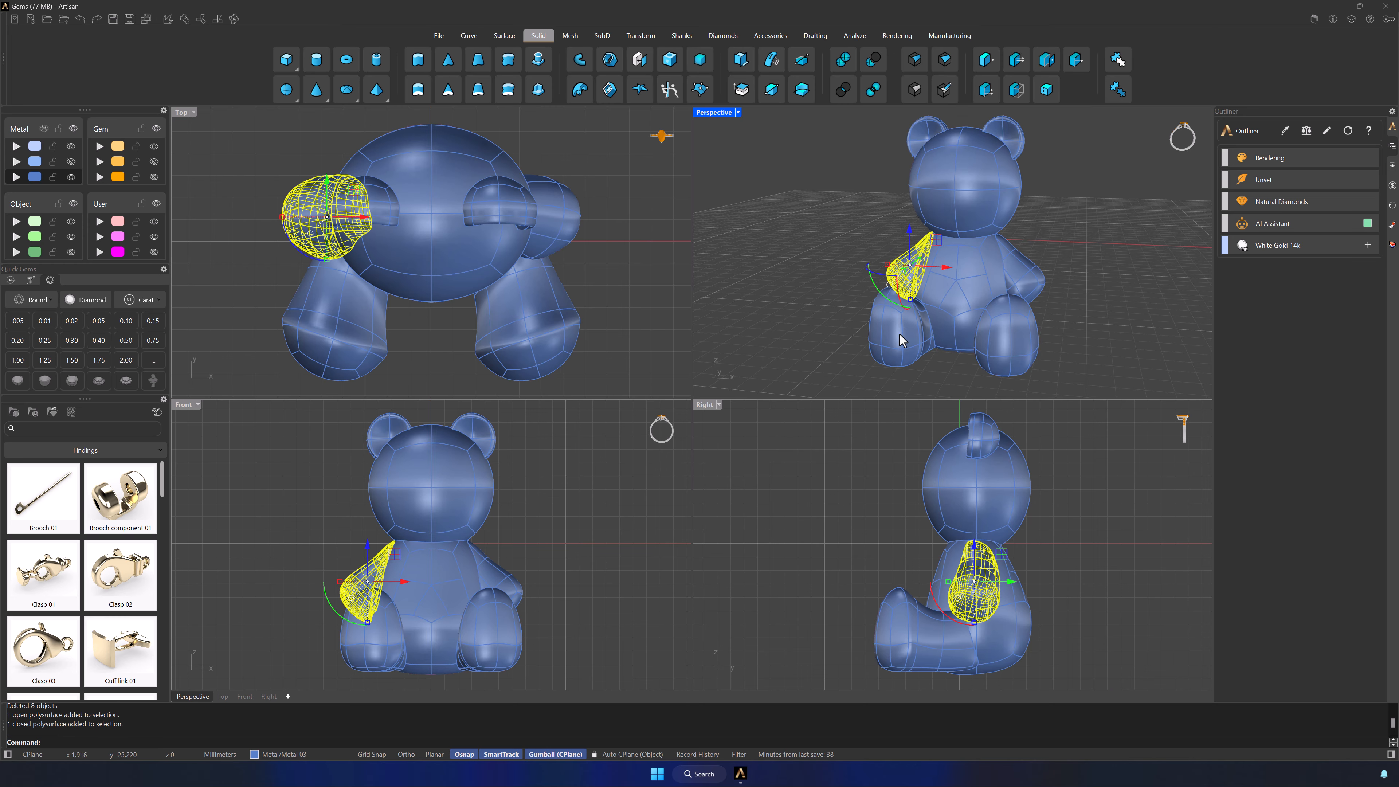
pyautogui.keyDown('shift'); pyautogui.click(900, 333); pyautogui.keyUp('shift')
pyautogui.press('Delete')
# Step: Restrict selection to faces and delete the leg-recess faces from the negative X side of the body
pyautogui.moveTo(894, 365); pyautogui.dragTo(1009, 342, button='right')
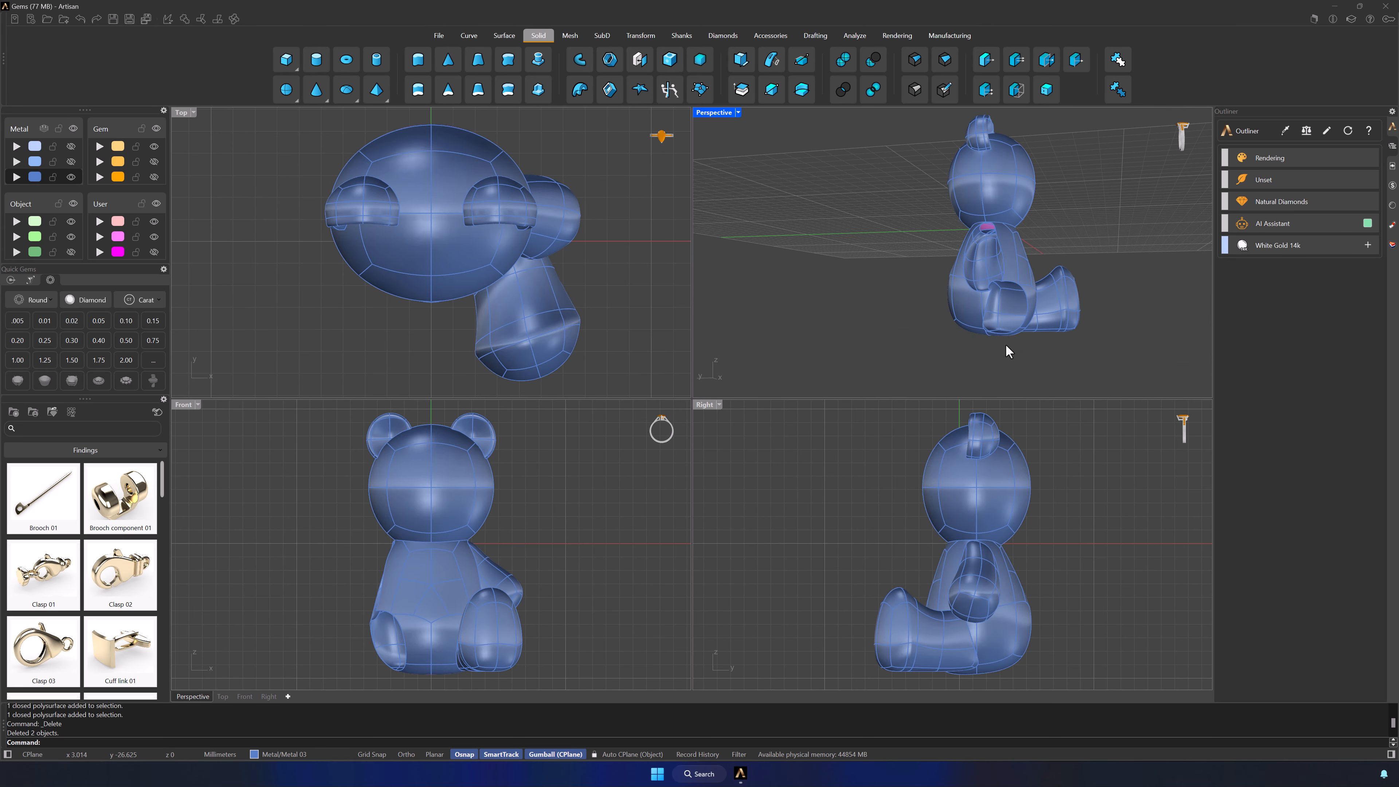
pyautogui.scroll(5, 1006, 343)
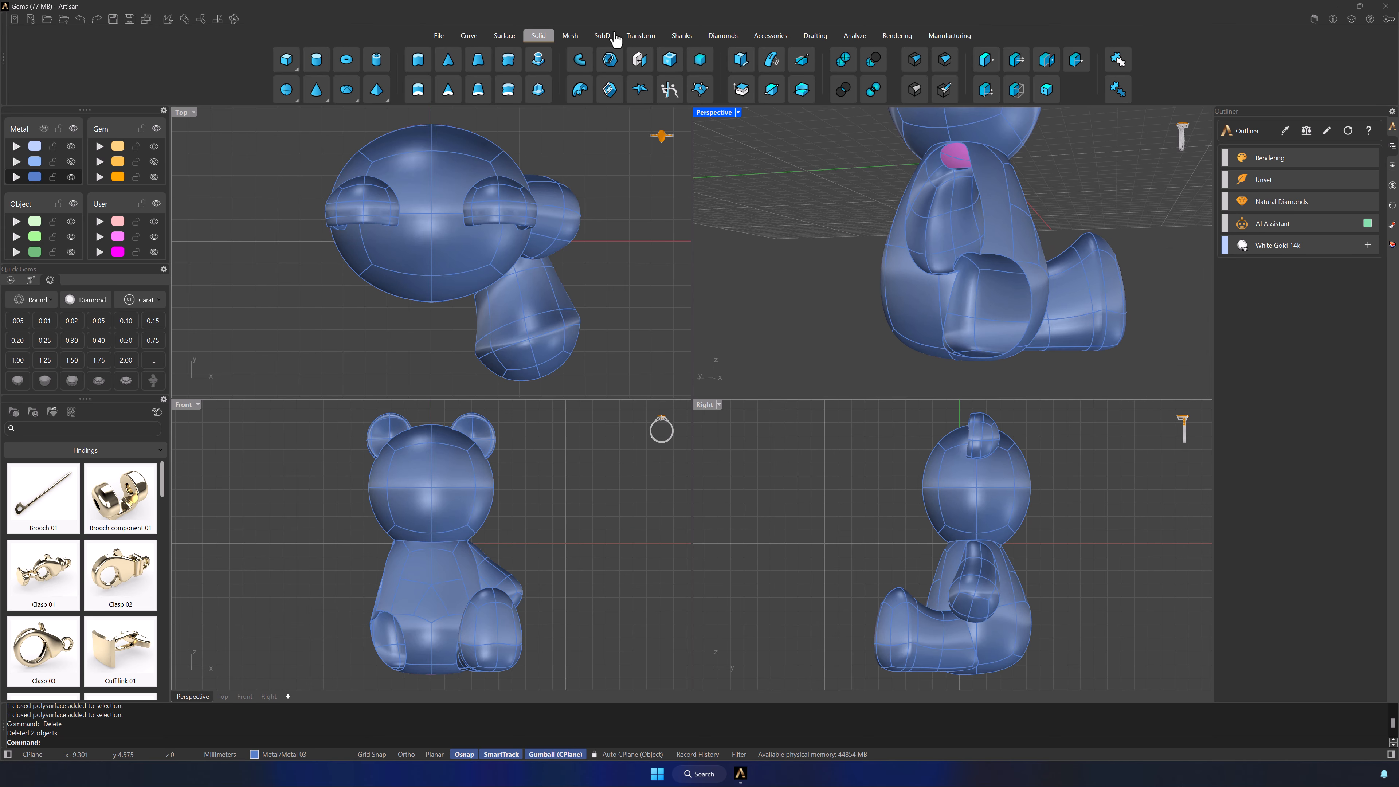
pyautogui.click(600, 39)
pyautogui.click(1013, 65)
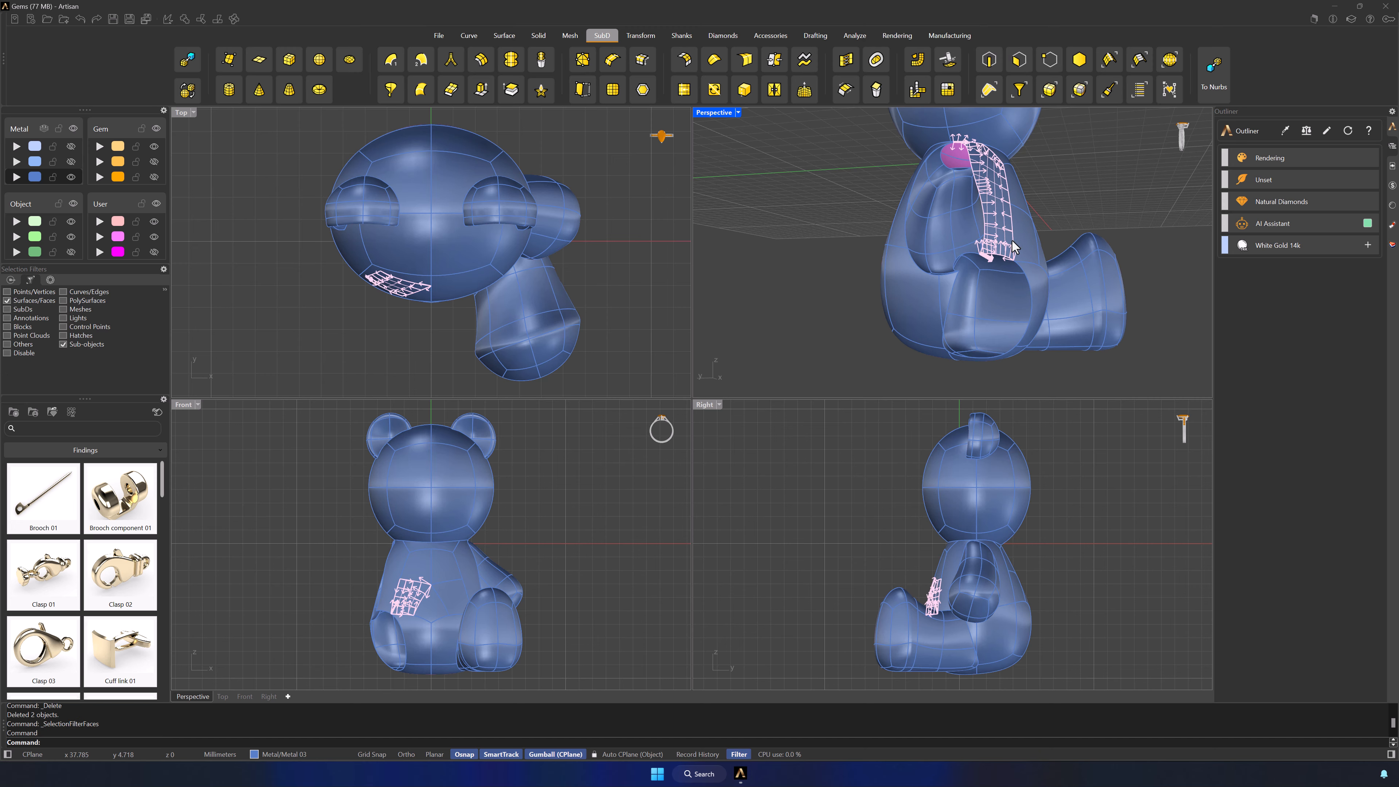
pyautogui.scroll(2, 1007, 296)
pyautogui.moveTo(1020, 321); pyautogui.dragTo(923, 254, button='right')
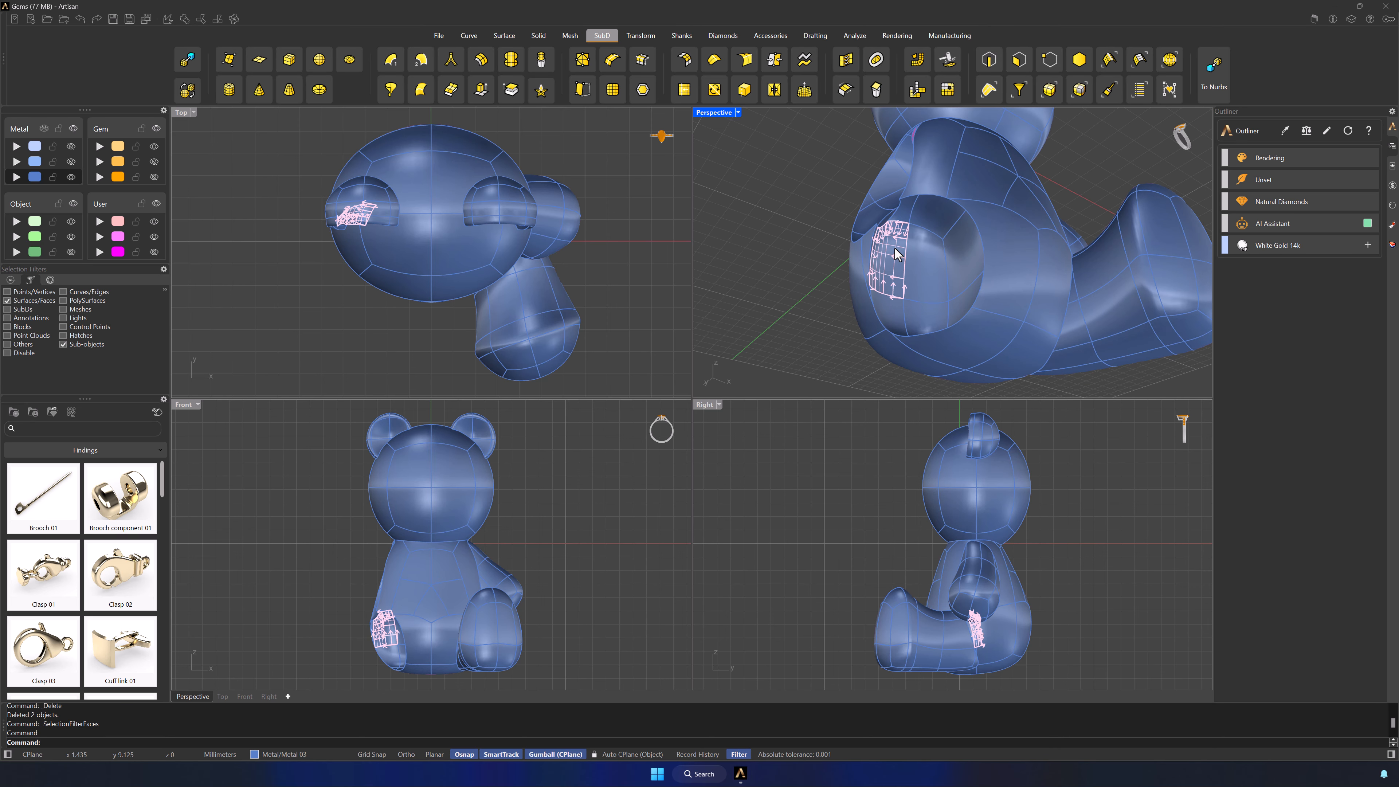
pyautogui.keyDown('shift'); pyautogui.click(891, 255); pyautogui.keyUp('shift')
pyautogui.keyDown('shift'); pyautogui.click(926, 257); pyautogui.keyUp('shift')
pyautogui.keyDown('shift'); pyautogui.click(959, 247); pyautogui.keyUp('shift')
pyautogui.keyDown('shift'); pyautogui.click(934, 213); pyautogui.keyUp('shift')
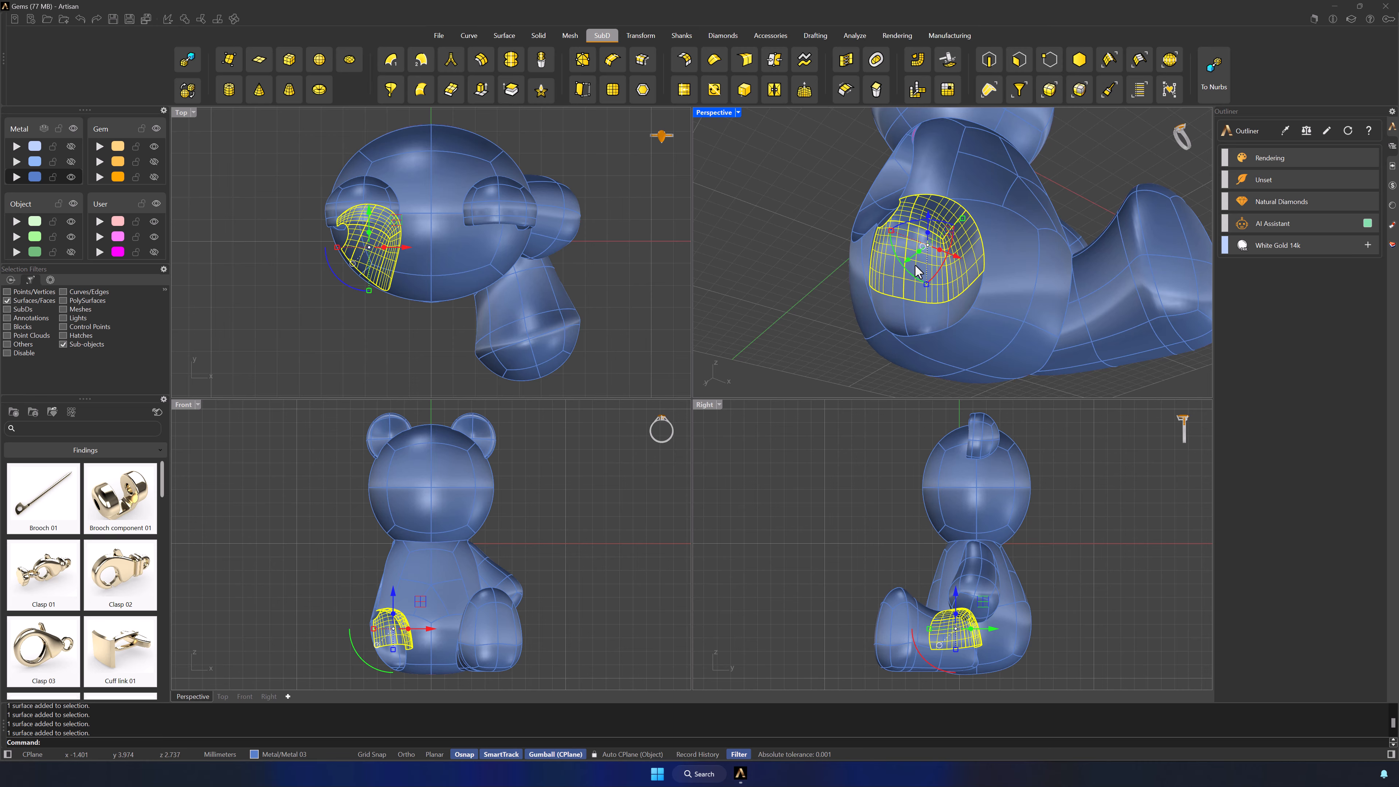
pyautogui.keyDown('shift'); pyautogui.click(893, 305); pyautogui.keyUp('shift')
pyautogui.keyDown('shift'); pyautogui.click(927, 314); pyautogui.keyUp('shift')
pyautogui.press('Delete')
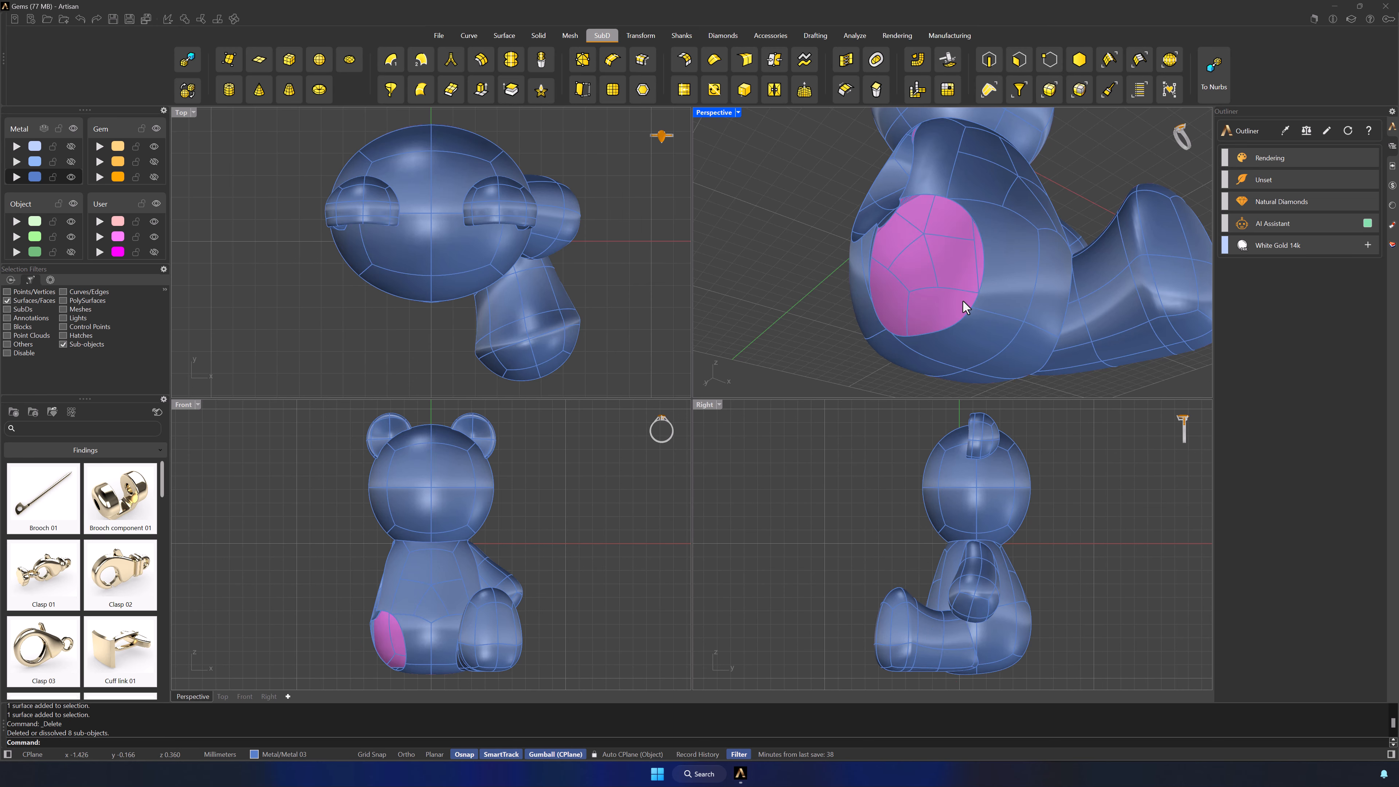
# Step: Delete the two leftover recess faces near the underside of the body on the negative X side
pyautogui.moveTo(976, 352)
pyautogui.mouseDown(button='right')
pyautogui.moveTo(998, 315)
pyautogui.moveTo(966, 346)
pyautogui.mouseUp(button='right')
pyautogui.moveTo(784, 420); pyautogui.dragTo(879, 383, button='right')
pyautogui.click(937, 371)
pyautogui.keyDown('shift'); pyautogui.click(921, 377); pyautogui.keyUp('shift')
pyautogui.press('Delete')
# Step: Maximize the perspective view and delete the lower arm-recess faces bordering the leg opening on the body's negative X side
pyautogui.moveTo(1022, 333); pyautogui.dragTo(960, 329, button='right')
pyautogui.scroll(5, 896, 286)
pyautogui.doubleClick(714, 113)
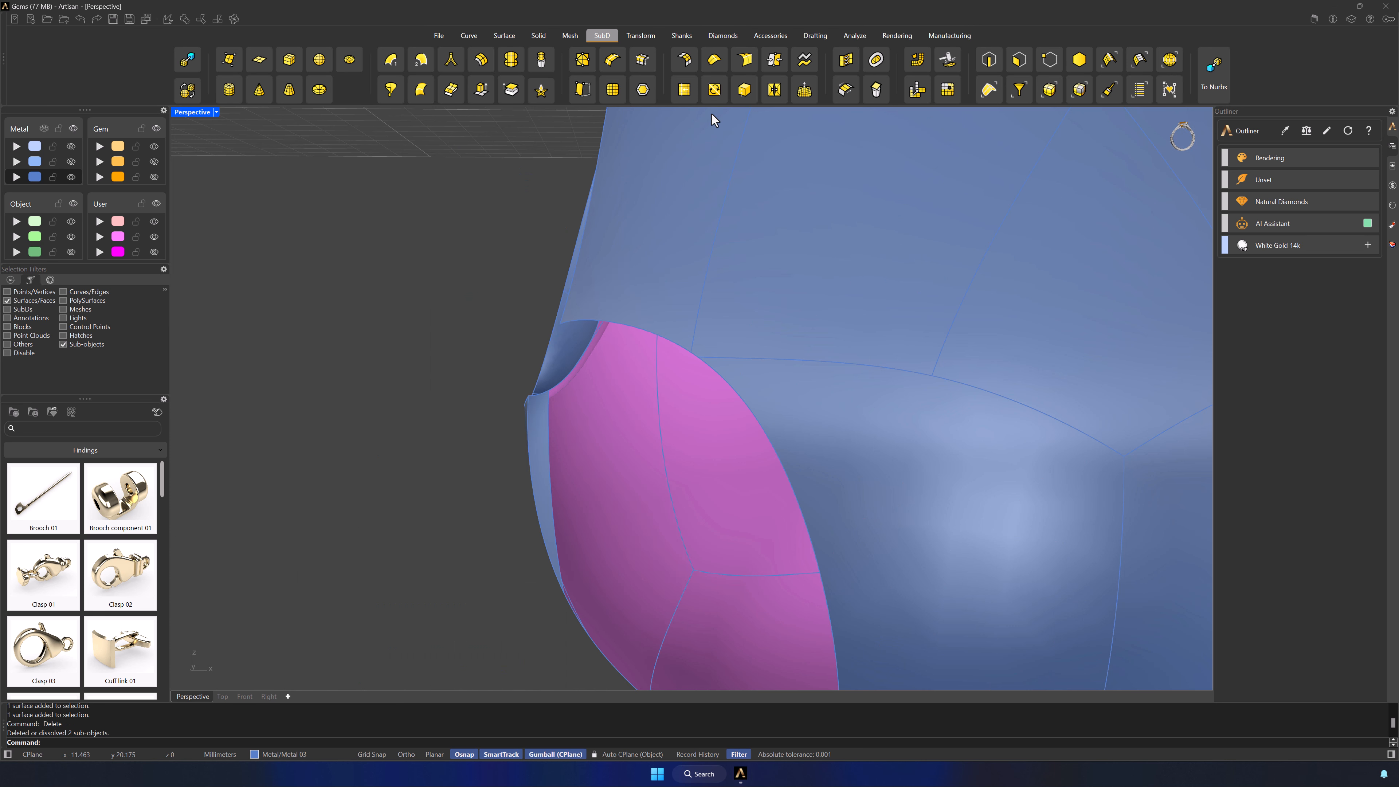
pyautogui.moveTo(617, 381); pyautogui.dragTo(691, 496, button='right')
pyautogui.click(683, 500)
pyautogui.keyDown('shift'); pyautogui.click(647, 427); pyautogui.keyUp('shift')
pyautogui.keyDown('shift'); pyautogui.click(644, 328); pyautogui.keyUp('shift')
pyautogui.keyDown('shift'); pyautogui.click(752, 325); pyautogui.keyUp('shift')
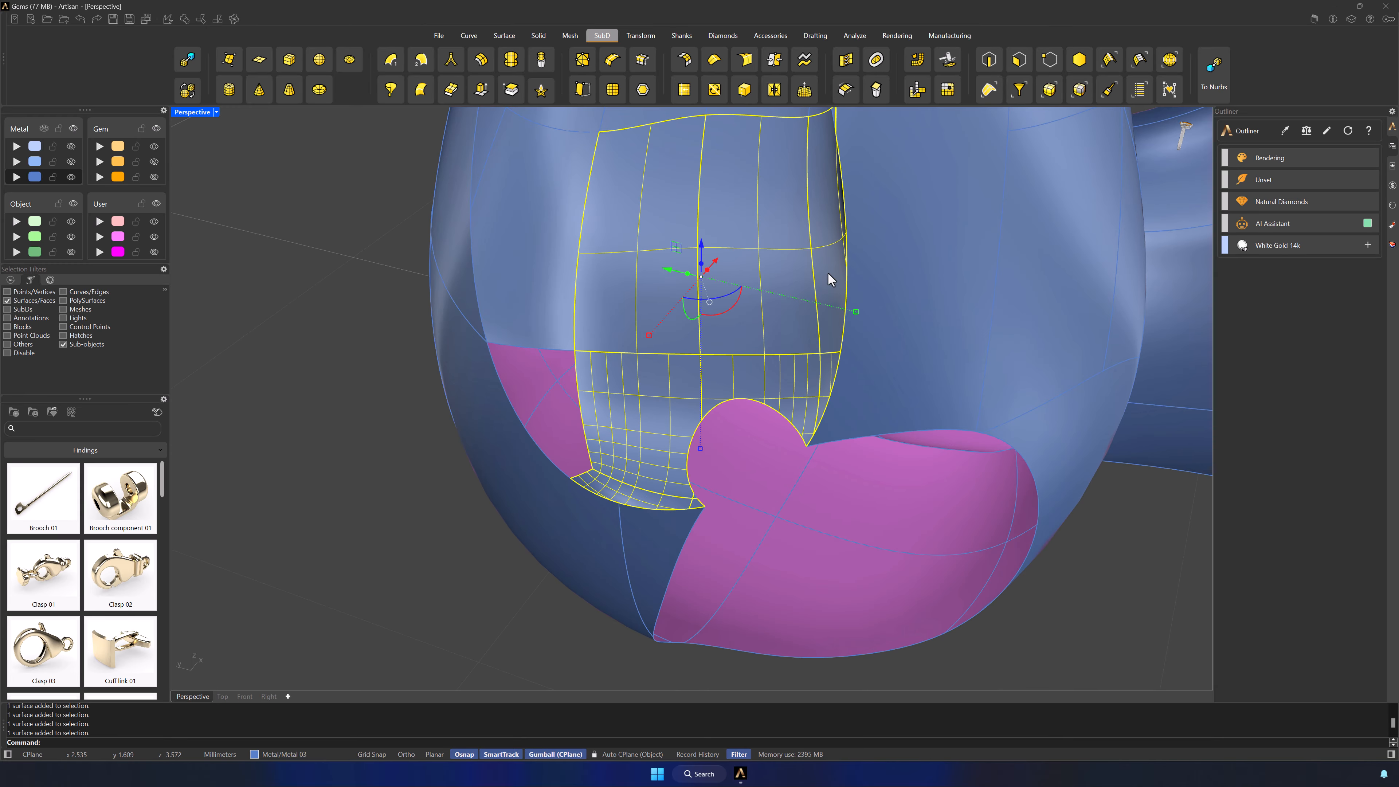
pyautogui.press('Delete')
# Step: Delete the upper arm-recess faces running up to the shoulder on the body's negative X side
pyautogui.moveTo(539, 253); pyautogui.dragTo(689, 518, button='right')
pyautogui.moveTo(688, 518); pyautogui.dragTo(634, 479, button='right')
pyautogui.click(464, 400)
pyautogui.keyDown('shift'); pyautogui.click(509, 300); pyautogui.keyUp('shift')
pyautogui.keyDown('shift'); pyautogui.click(573, 193); pyautogui.keyUp('shift')
pyautogui.keyDown('shift'); pyautogui.click(641, 226); pyautogui.keyUp('shift')
pyautogui.keyDown('shift'); pyautogui.click(605, 300); pyautogui.keyUp('shift')
pyautogui.keyDown('shift'); pyautogui.click(631, 298); pyautogui.keyUp('shift')
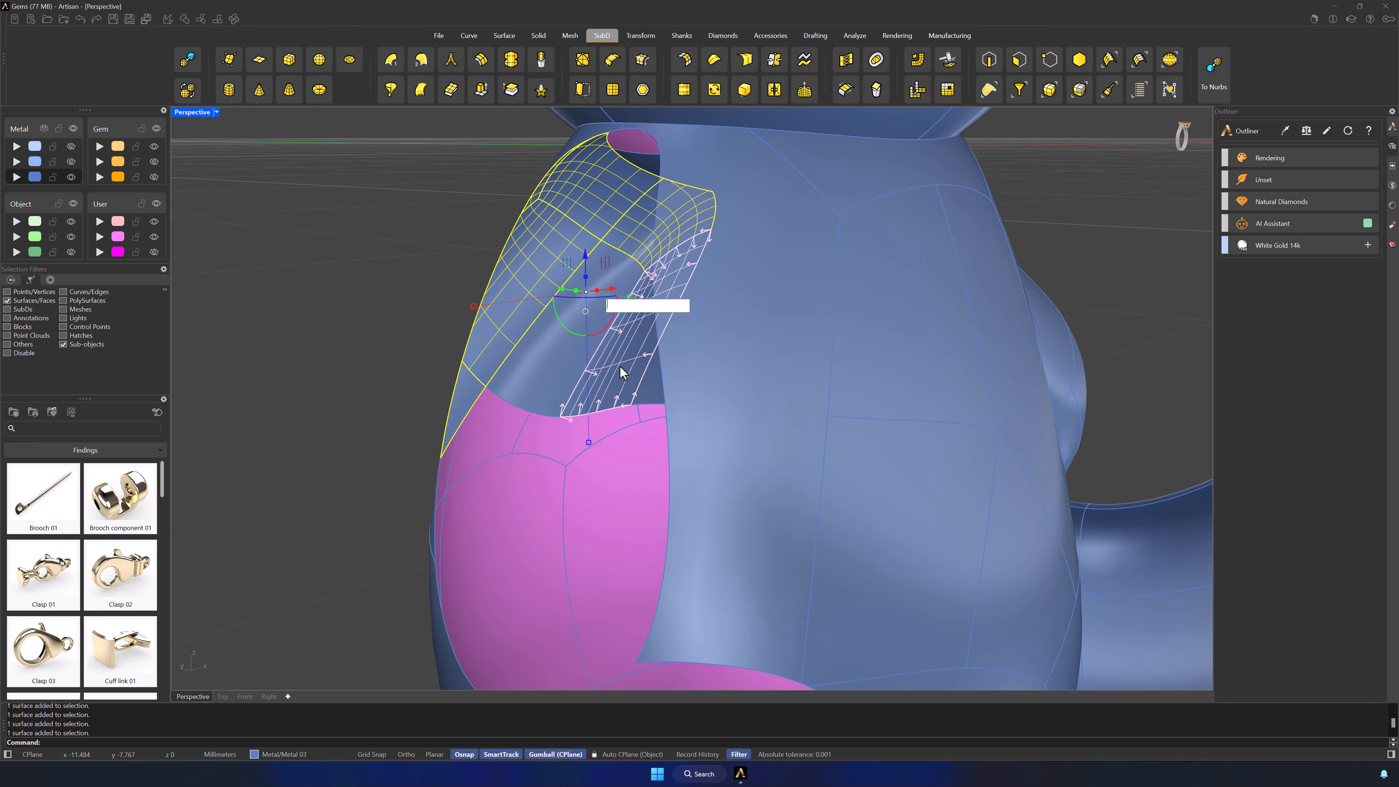
pyautogui.keyDown('shift'); pyautogui.click(620, 365); pyautogui.keyUp('shift')
pyautogui.moveTo(620, 366); pyautogui.dragTo(846, 314, button='right')
pyautogui.keyDown('shift'); pyautogui.moveTo(846, 313); pyautogui.dragTo(845, 309); pyautogui.keyUp('shift')
pyautogui.keyDown('shift'); pyautogui.click(835, 256); pyautogui.keyUp('shift')
pyautogui.moveTo(835, 257); pyautogui.dragTo(823, 146, button='right')
pyautogui.keyDown('shift'); pyautogui.click(731, 209); pyautogui.keyUp('shift')
pyautogui.keyDown('shift'); pyautogui.click(828, 139); pyautogui.keyUp('shift')
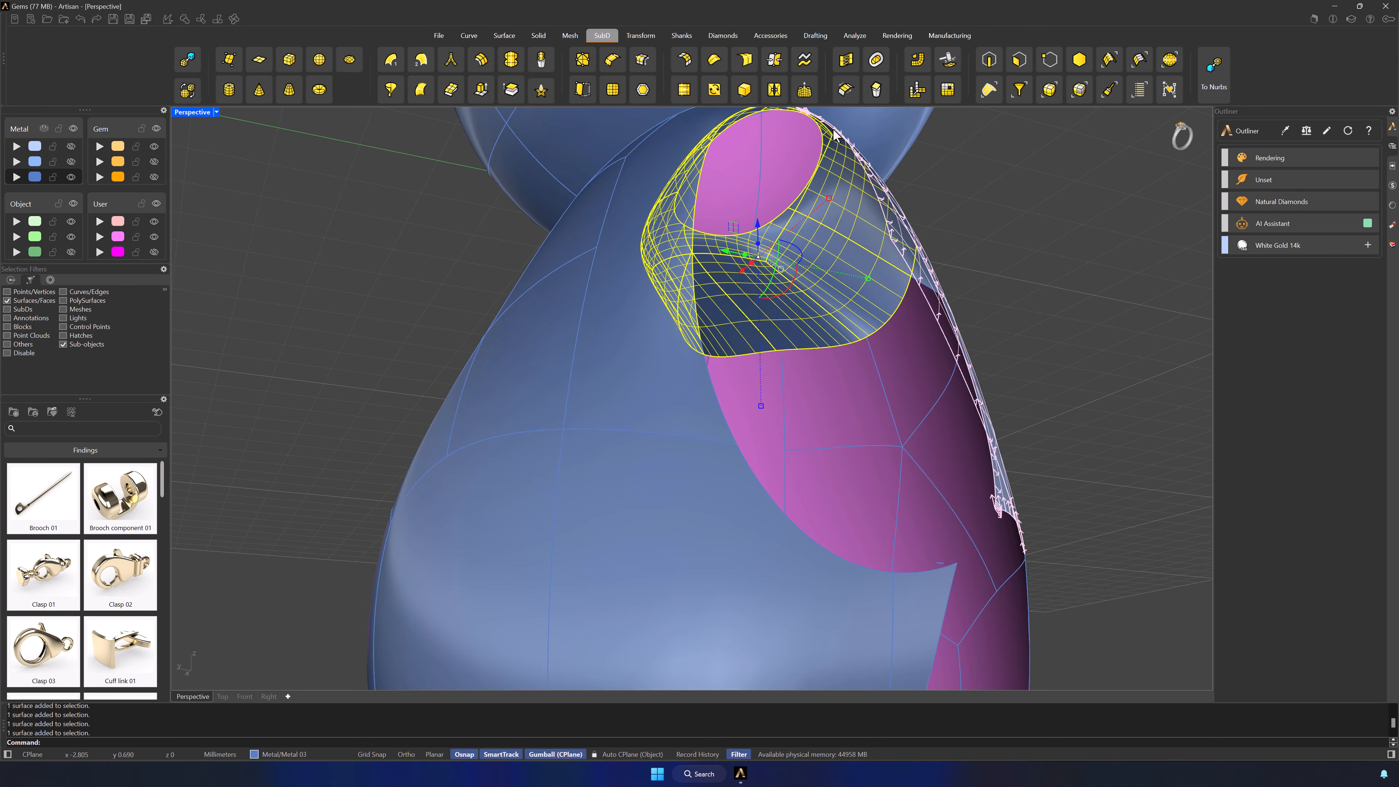
pyautogui.press('Delete')
# Step: Delete the last two single faces still spanning the negative X arm opening
pyautogui.moveTo(856, 221); pyautogui.dragTo(1030, 359, button='right')
pyautogui.click(774, 269)
pyautogui.press('Delete')
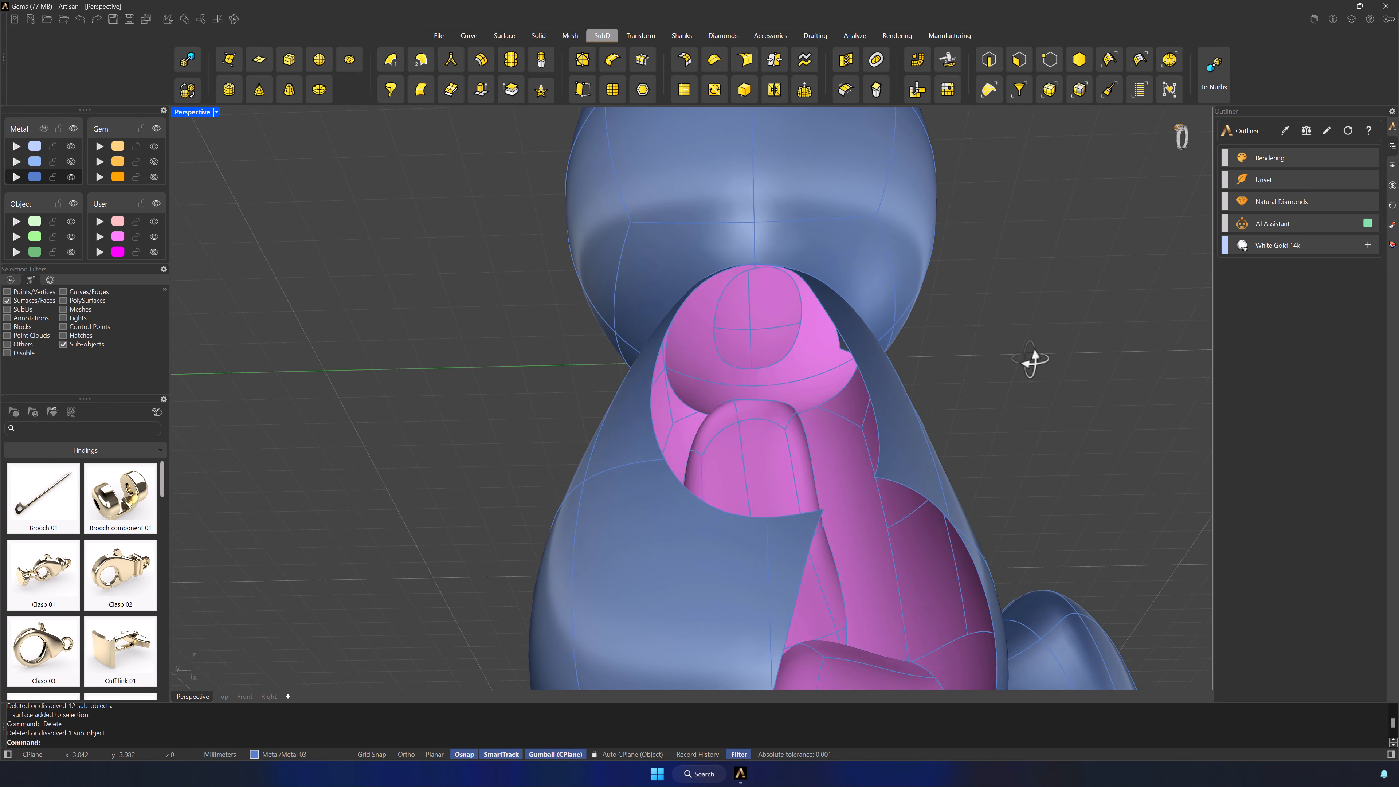
pyautogui.click(860, 356)
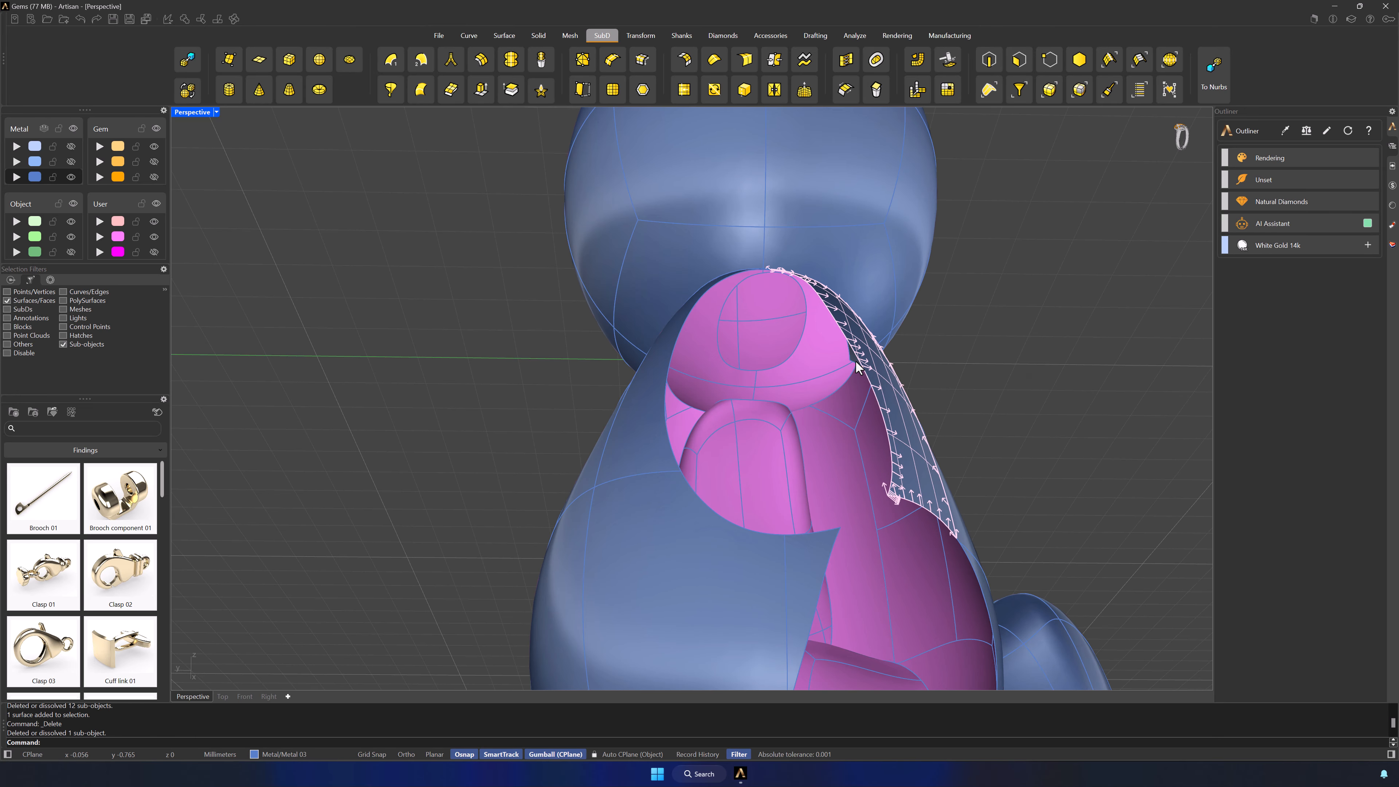
pyautogui.press('Delete')
# Step: Restore whole-object selection and hide the remaining arm and leg on the positive X side
pyautogui.moveTo(859, 352); pyautogui.dragTo(952, 468, button='right')
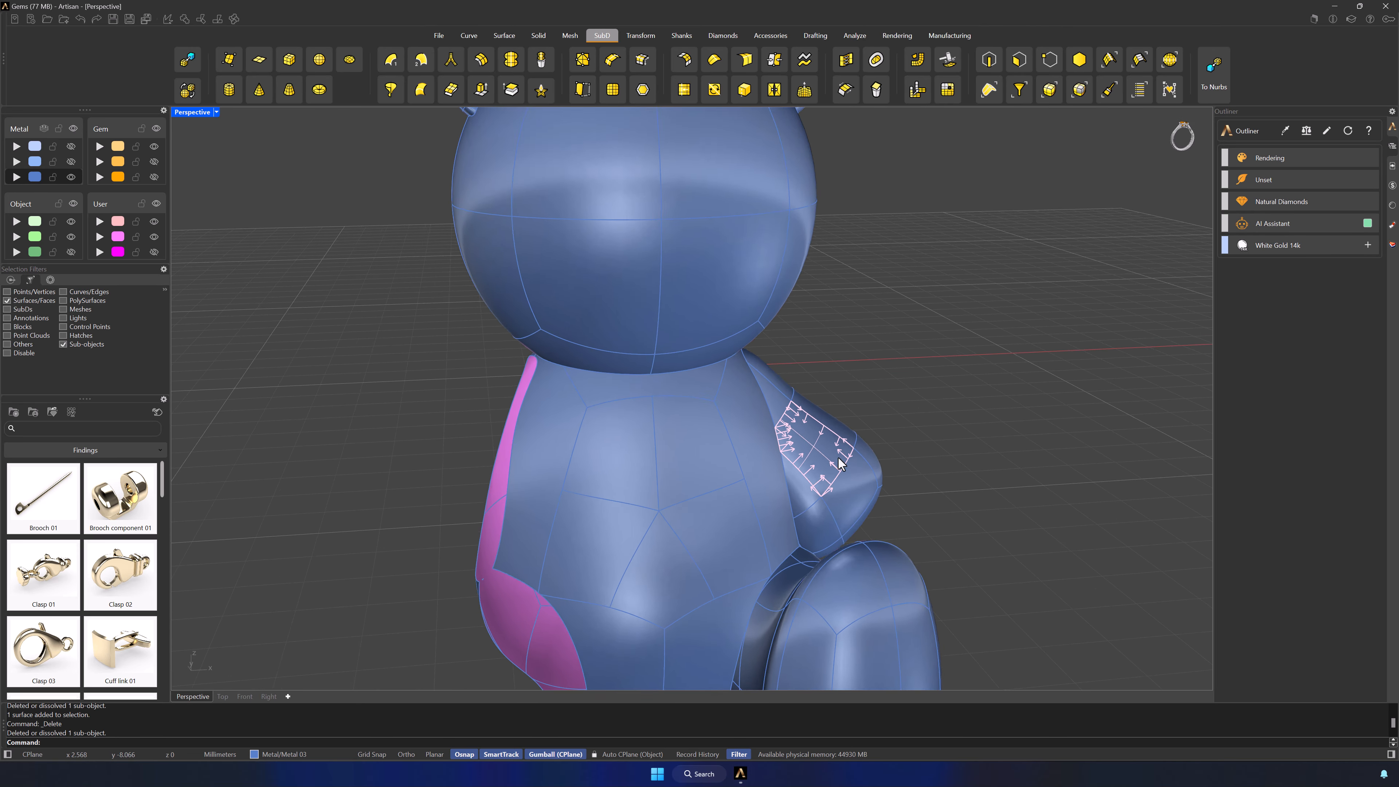
pyautogui.scroll(-3, 839, 463)
pyautogui.click(1080, 60)
pyautogui.click(708, 523)
pyautogui.click(928, 499)
pyautogui.click(904, 557)
pyautogui.keyDown('shift'); pyautogui.click(851, 468); pyautogui.keyUp('shift')
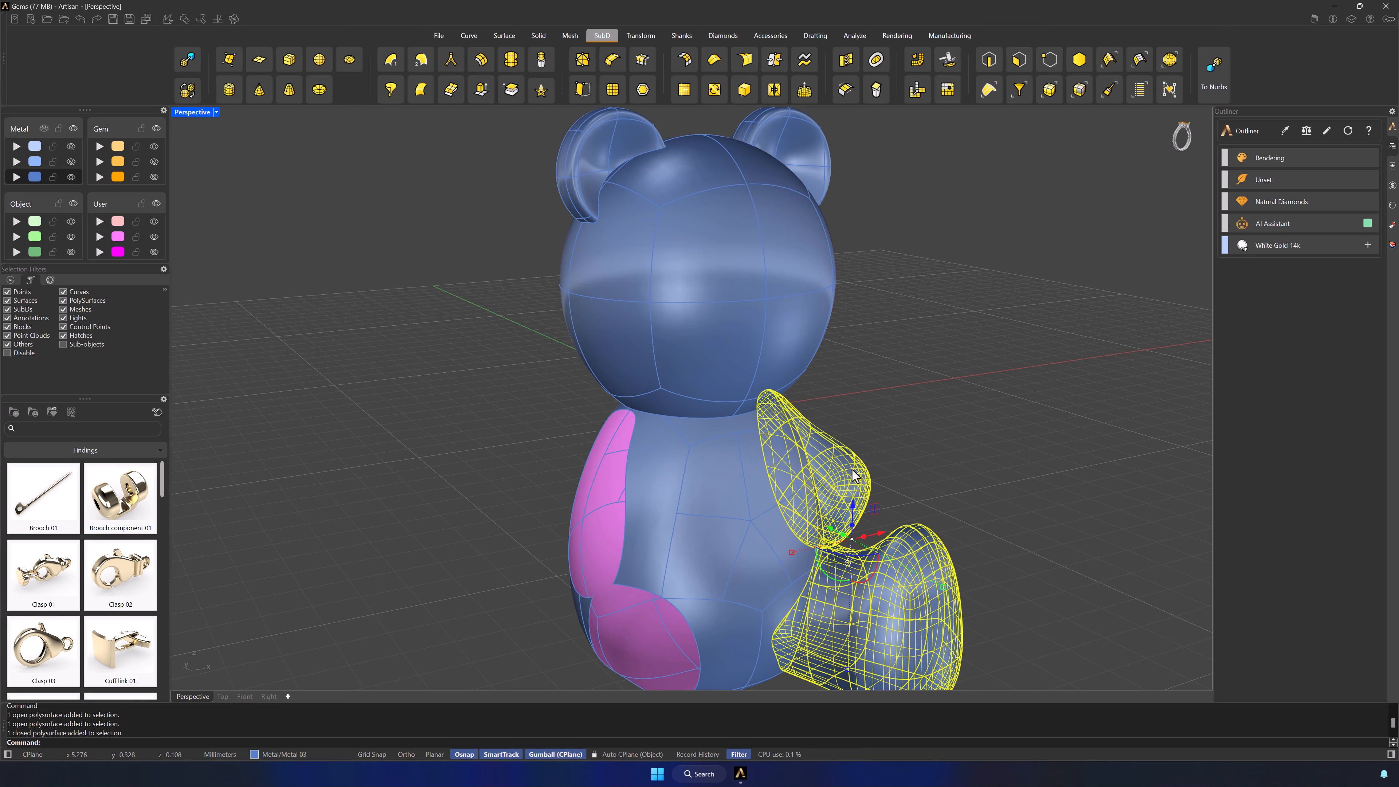
pyautogui.hotkey('ctrl', 'h')
# Step: Restrict selection to faces again and delete the main arm-recess faces from the positive X side of the body
pyautogui.moveTo(851, 468)
pyautogui.mouseDown(button='right')
pyautogui.moveTo(799, 559)
pyautogui.moveTo(758, 540)
pyautogui.moveTo(862, 472)
pyautogui.mouseUp(button='right')
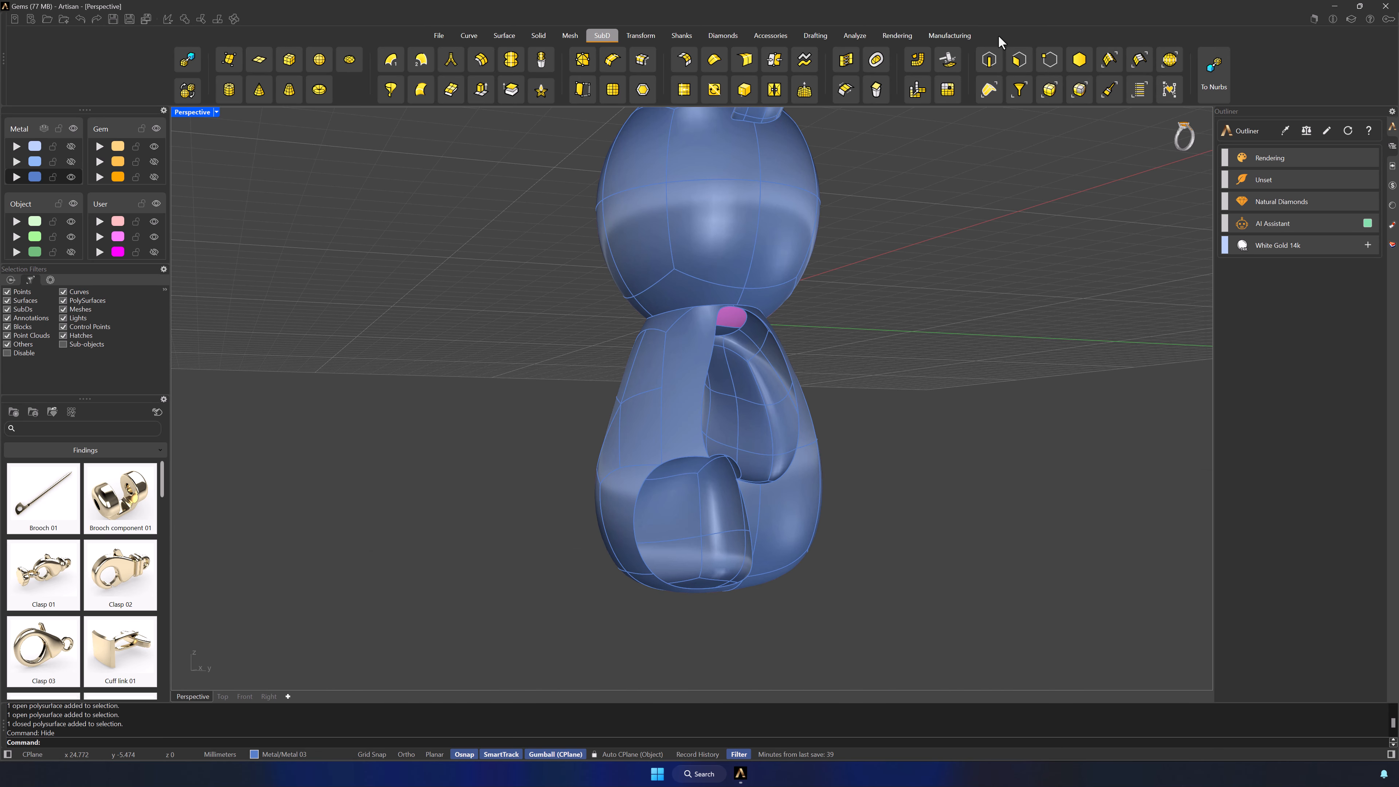
pyautogui.click(1019, 59)
pyautogui.scroll(4, 777, 370)
pyautogui.moveTo(776, 371); pyautogui.dragTo(730, 419, button='right')
pyautogui.click(693, 352)
pyautogui.keyDown('shift'); pyautogui.click(664, 348); pyautogui.keyUp('shift')
pyautogui.keyDown('shift'); pyautogui.click(660, 315); pyautogui.keyUp('shift')
pyautogui.keyDown('shift'); pyautogui.click(697, 315); pyautogui.keyUp('shift')
pyautogui.keyDown('shift'); pyautogui.click(618, 356); pyautogui.keyUp('shift')
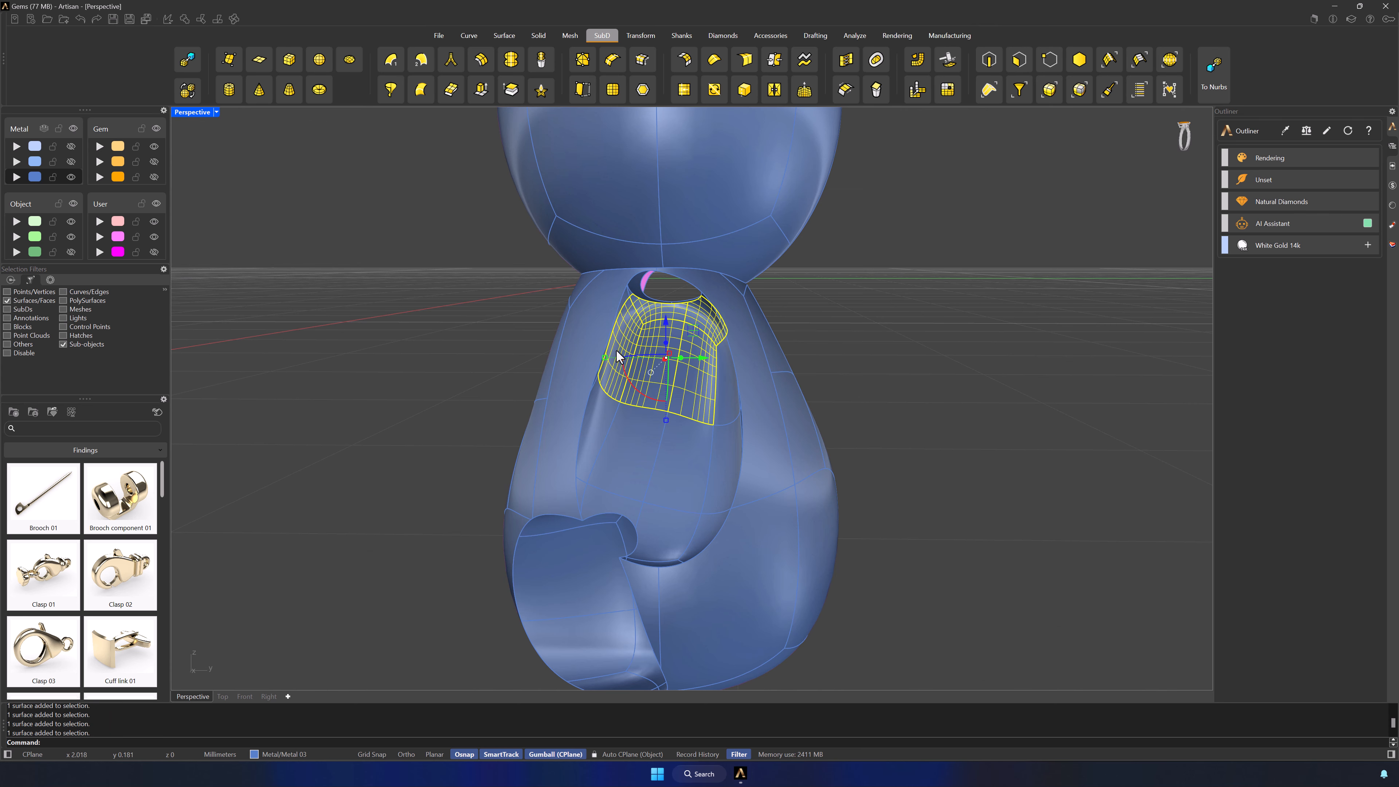
pyautogui.keyDown('shift'); pyautogui.click(598, 423); pyautogui.keyUp('shift')
pyautogui.keyDown('shift'); pyautogui.click(621, 449); pyautogui.keyUp('shift')
pyautogui.keyDown('shift'); pyautogui.click(681, 460); pyautogui.keyUp('shift')
pyautogui.keyDown('shift'); pyautogui.click(722, 463); pyautogui.keyUp('shift')
pyautogui.keyDown('shift'); pyautogui.click(727, 394); pyautogui.keyUp('shift')
pyautogui.press('Delete')
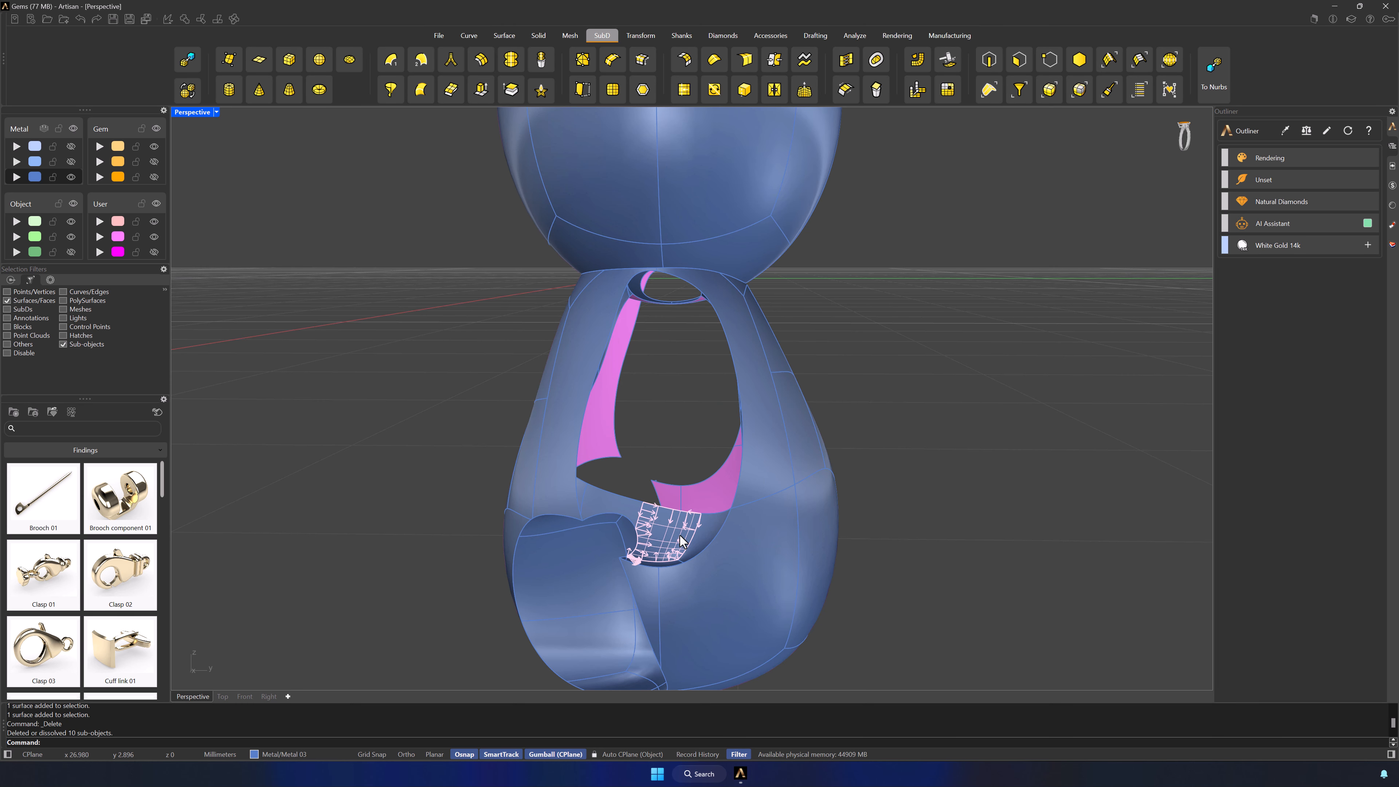
# Step: Delete the leftover faces along the lower edge of the positive X arm opening, next to the leg recess
pyautogui.moveTo(658, 527); pyautogui.dragTo(611, 512, button='right')
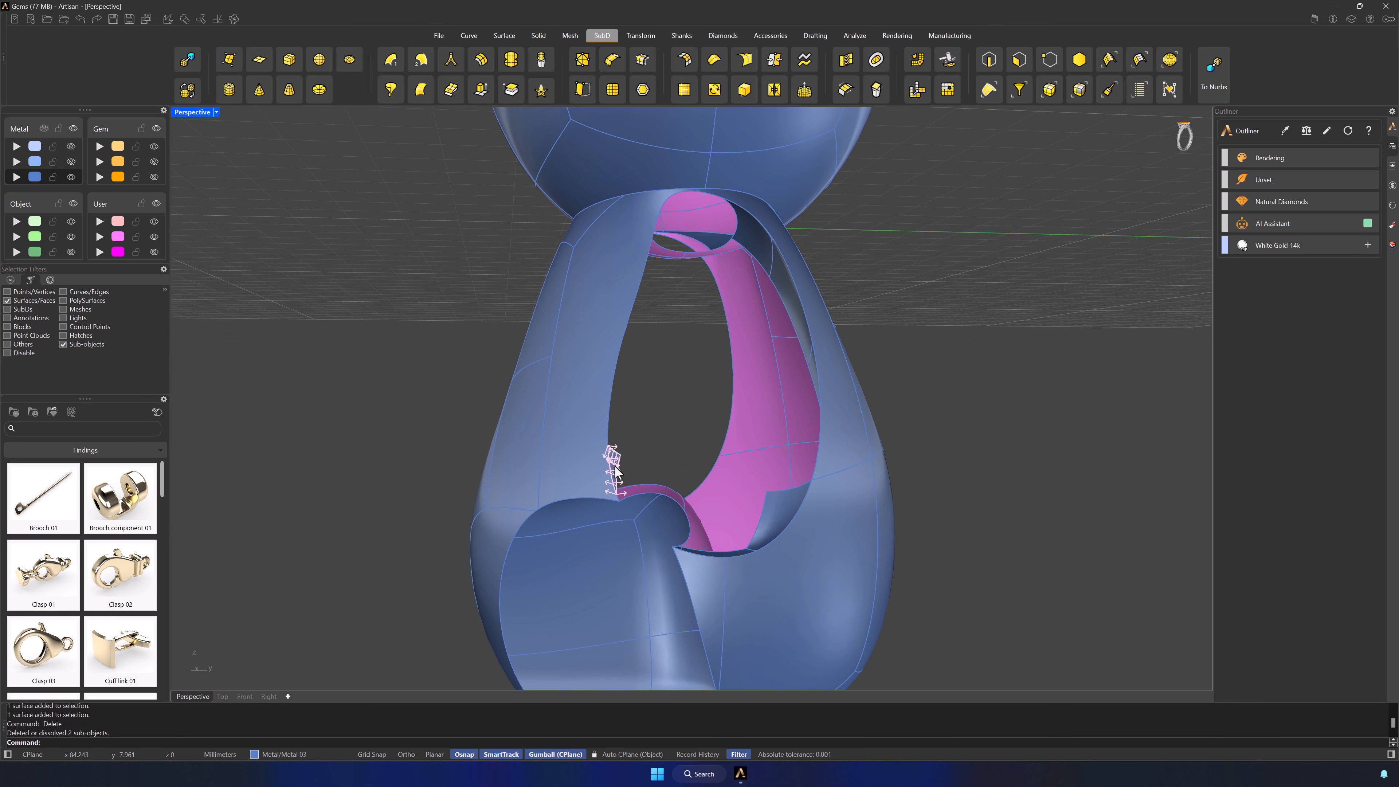
pyautogui.click(685, 556)
pyautogui.press('Delete')
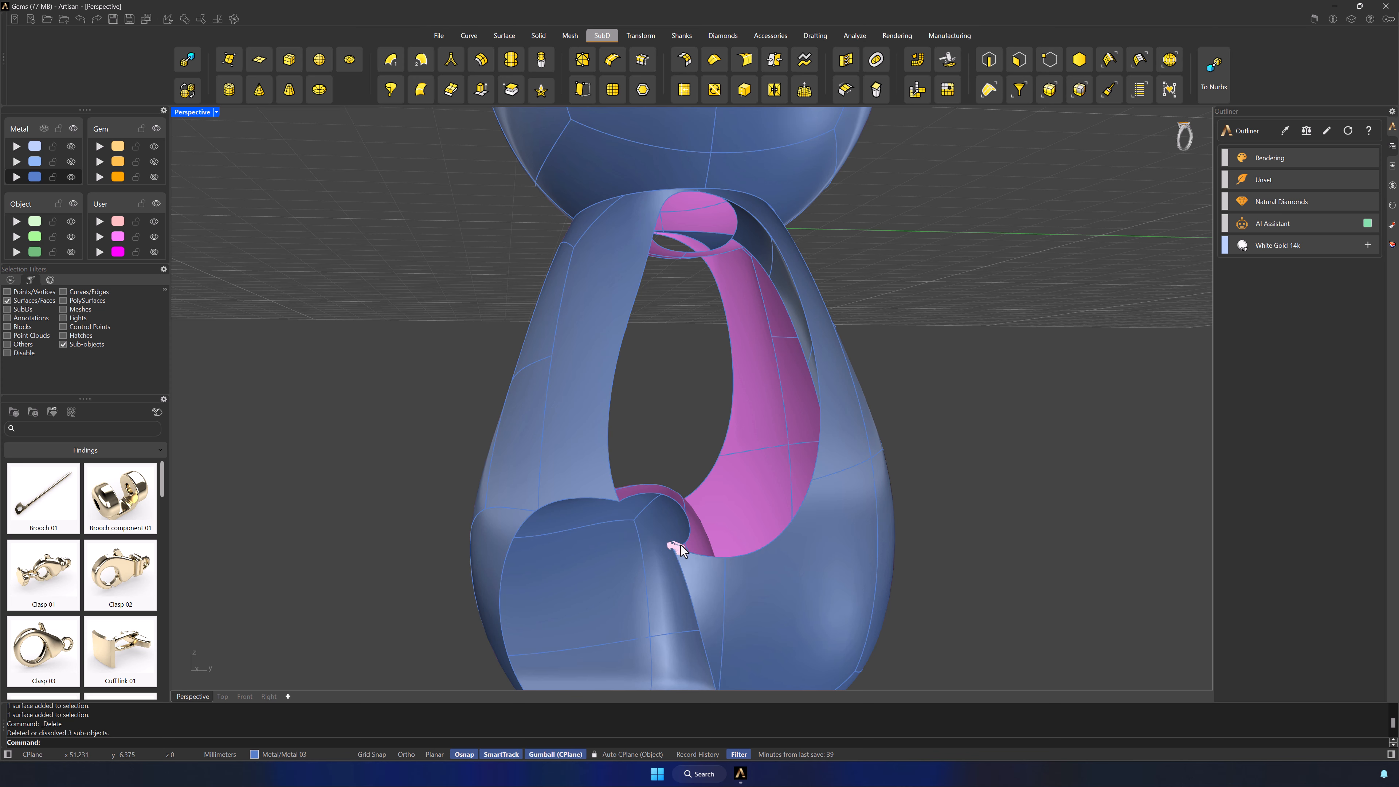
pyautogui.click(681, 545)
pyautogui.press('Delete')
# Step: Delete the sliver beside the leg recess together with the face spanning the upper part of the arm opening
pyautogui.moveTo(1008, 543); pyautogui.dragTo(909, 525, button='right')
pyautogui.scroll(6, 435, 572)
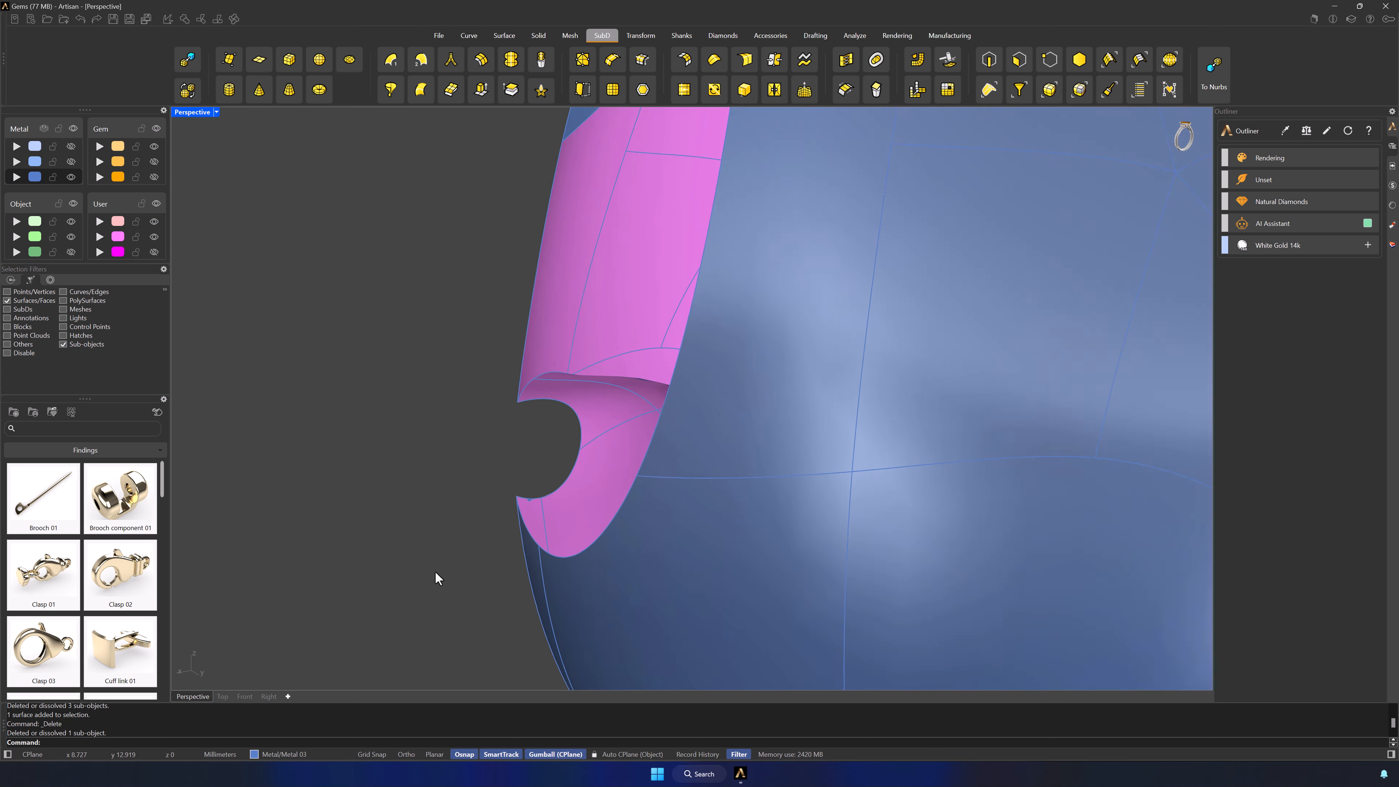
pyautogui.click(550, 485)
pyautogui.scroll(-4, 548, 500)
pyautogui.click(576, 255)
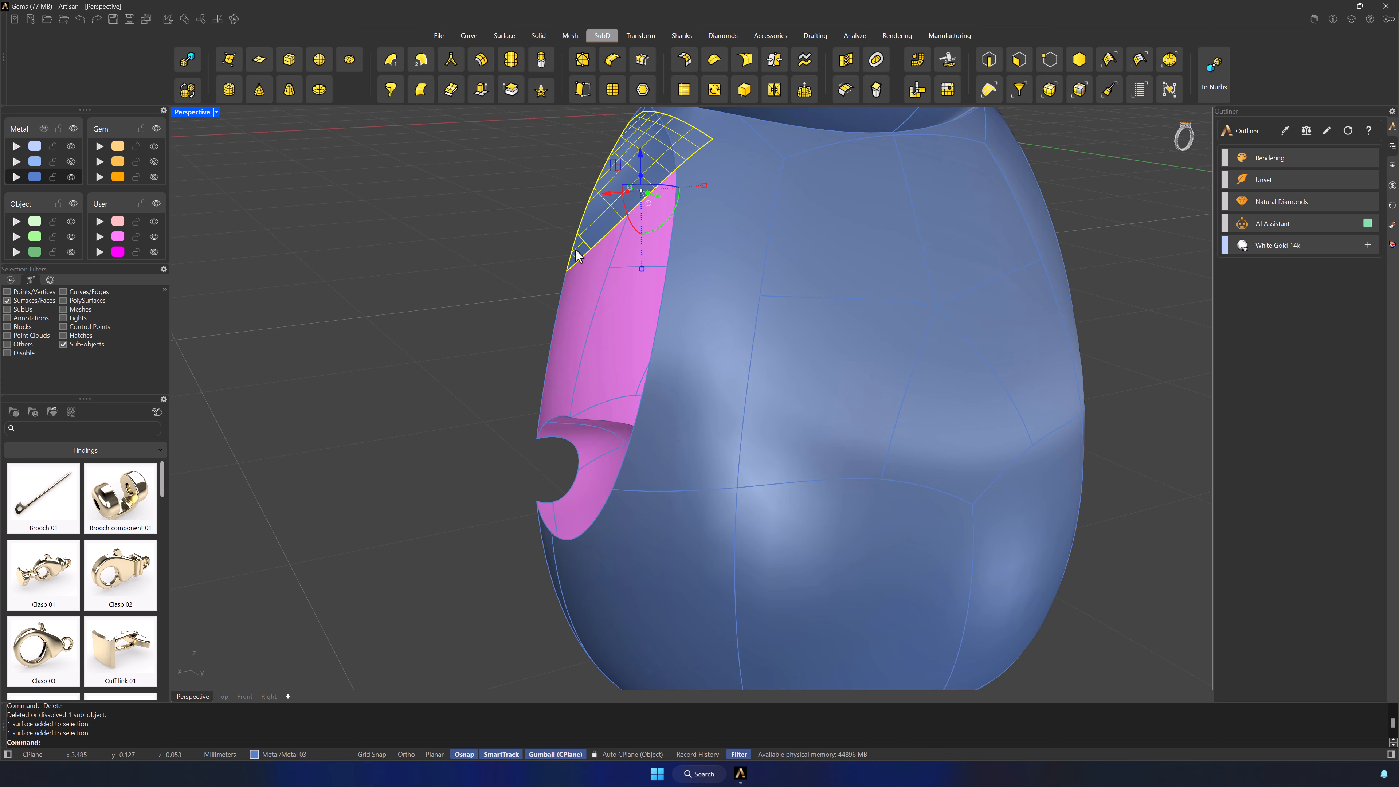
pyautogui.press('Delete')
# Step: Delete the remaining arm-recess faces around the shoulder on the positive X side of the body
pyautogui.moveTo(618, 171); pyautogui.dragTo(740, 353, button='right')
pyautogui.scroll(5, 662, 212)
pyautogui.click(639, 179)
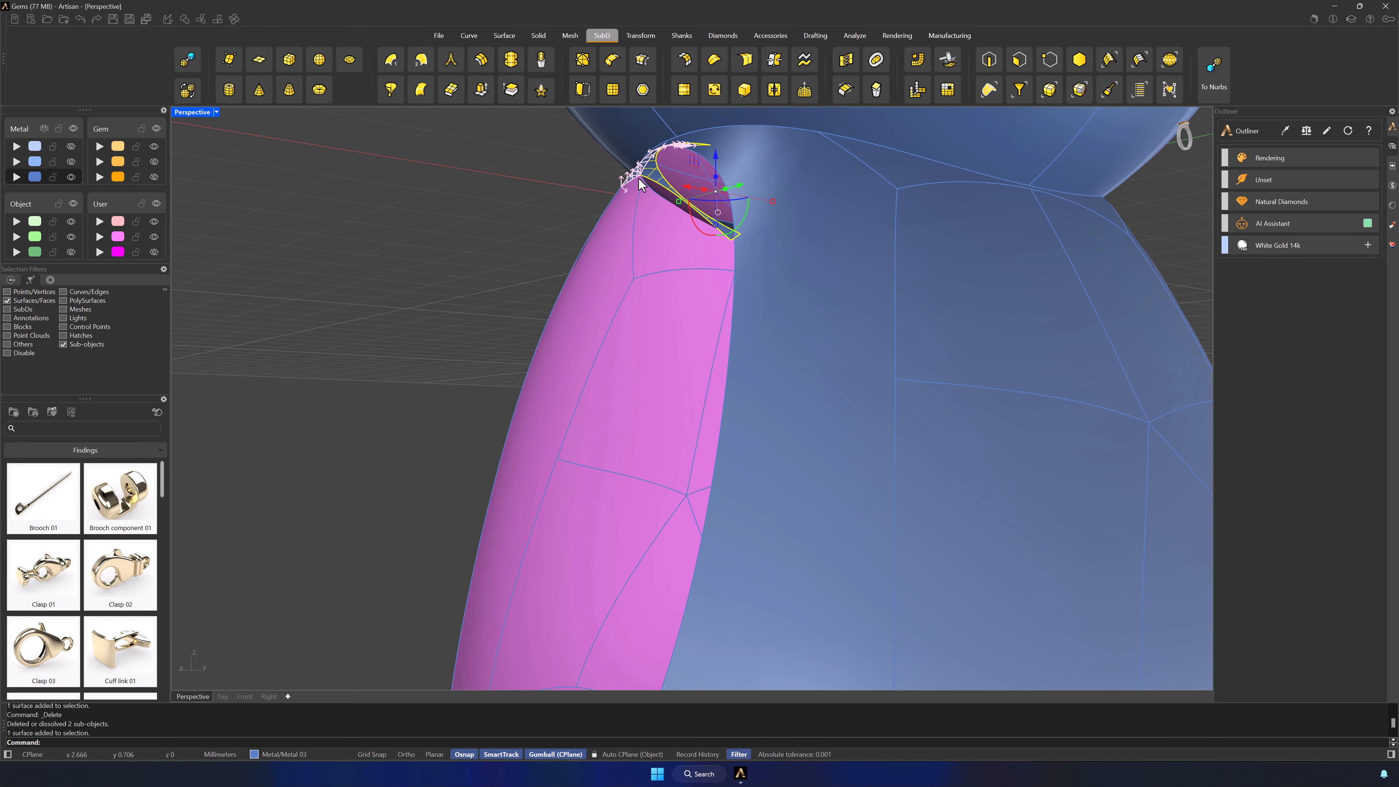
pyautogui.keyDown('shift'); pyautogui.click(637, 176); pyautogui.keyUp('shift')
pyautogui.press('Delete')
pyautogui.moveTo(656, 150); pyautogui.dragTo(862, 310, button='right')
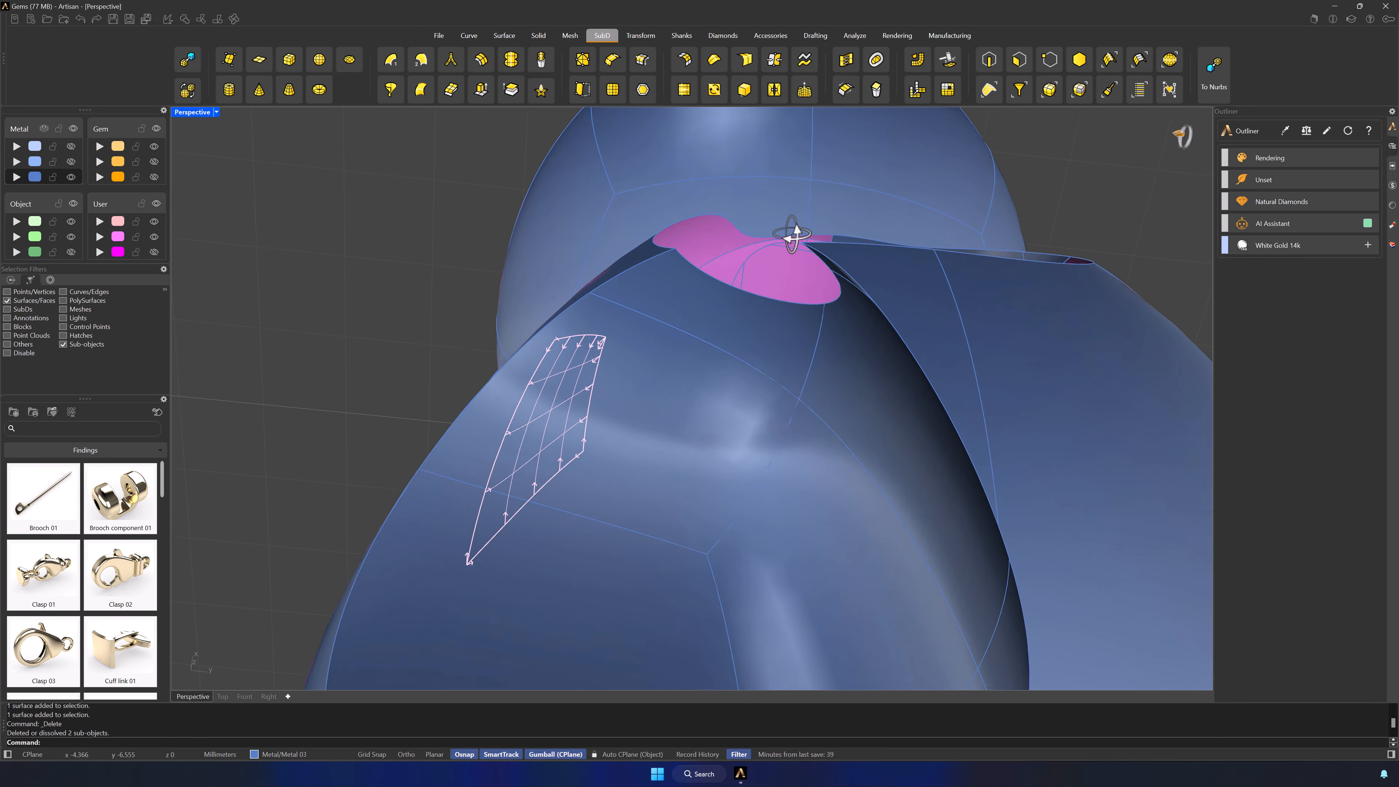
pyautogui.click(862, 311)
pyautogui.keyDown('shift'); pyautogui.click(934, 306); pyautogui.keyUp('shift')
pyautogui.keyDown('shift'); pyautogui.click(993, 438); pyautogui.keyUp('shift')
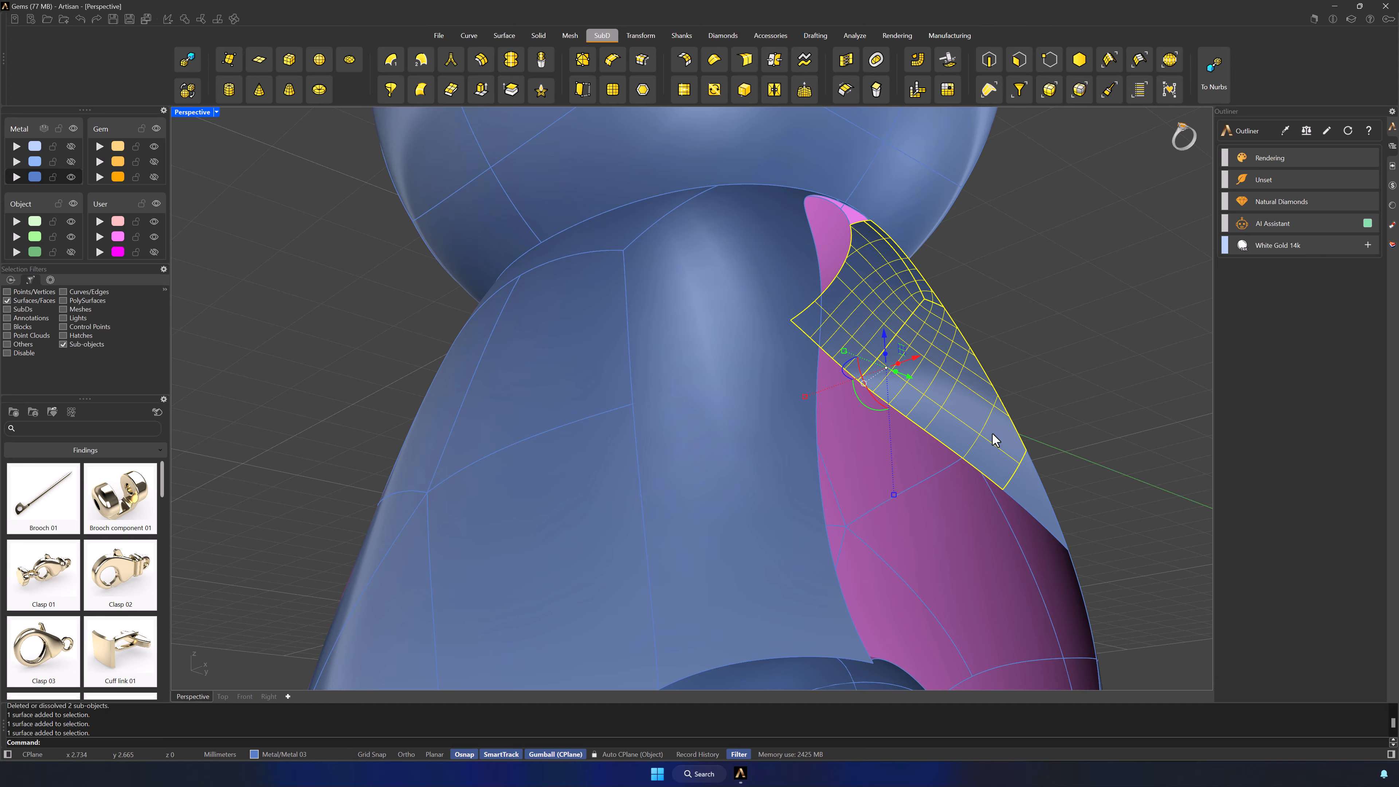
pyautogui.press('Delete')
# Step: Delete the leg-recess faces on the body's positive X side, including the two faces at its underside
pyautogui.moveTo(1115, 415); pyautogui.dragTo(699, 347, button='right')
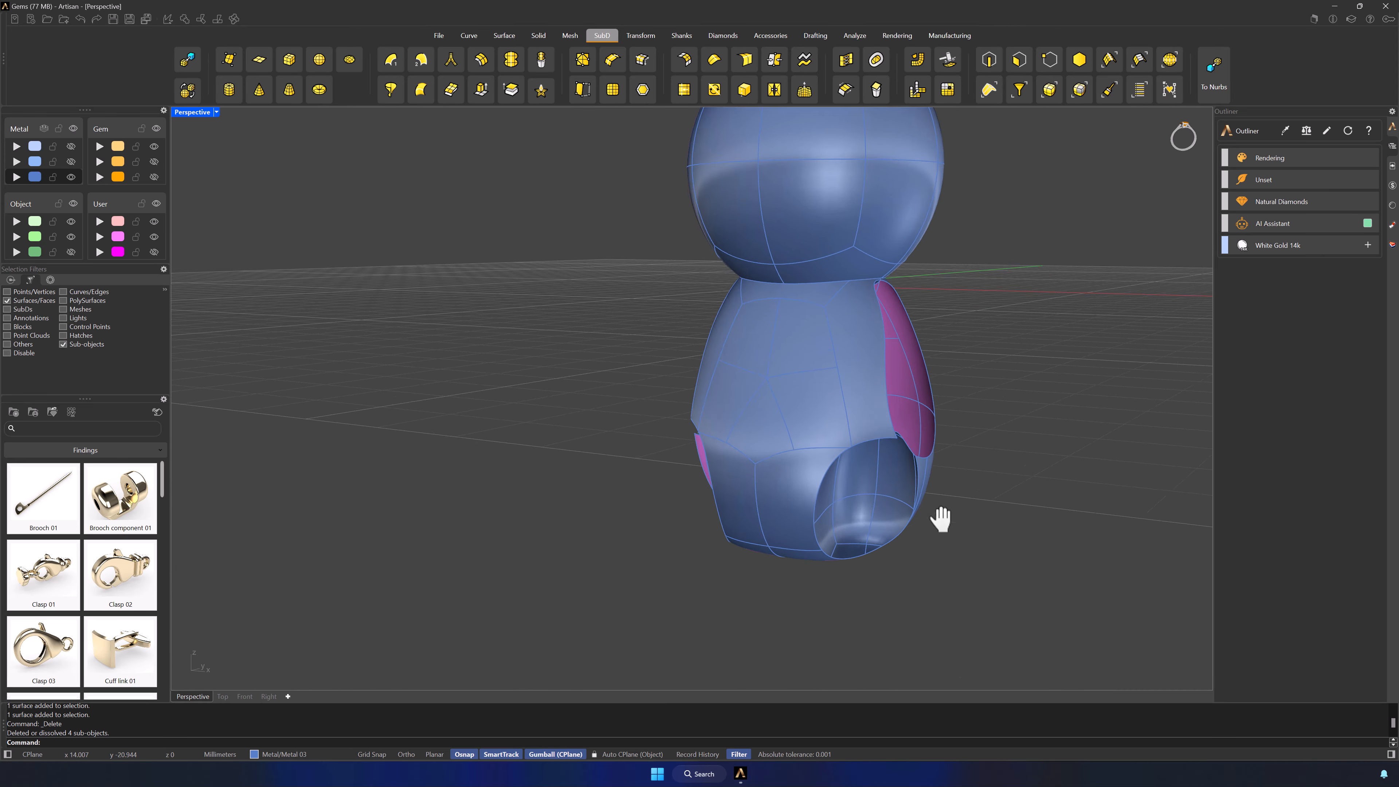
pyautogui.scroll(4, 842, 437)
pyautogui.click(779, 443)
pyautogui.keyDown('shift'); pyautogui.click(915, 499); pyautogui.keyUp('shift')
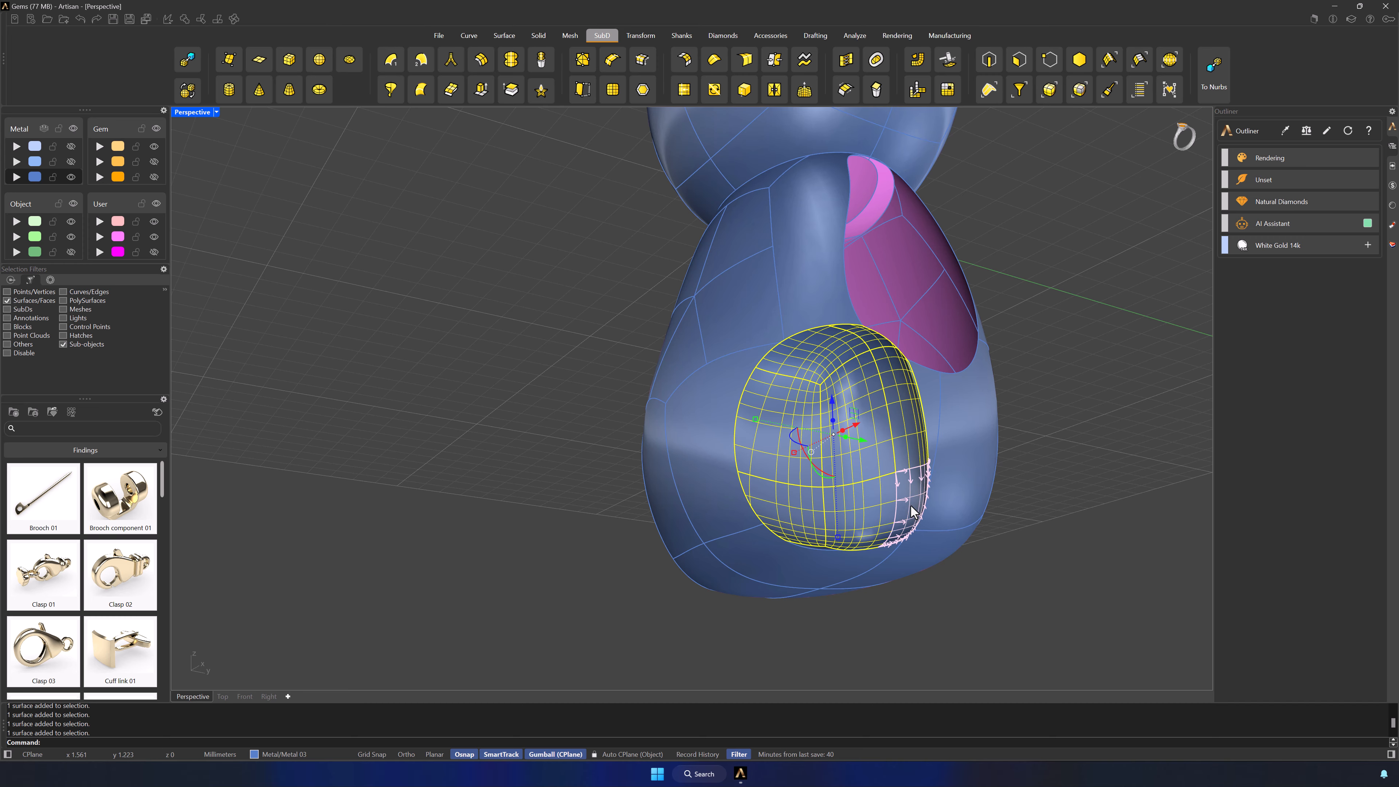
pyautogui.press('Delete')
pyautogui.moveTo(915, 499); pyautogui.dragTo(986, 525, button='right')
pyautogui.click(919, 506)
pyautogui.keyDown('shift'); pyautogui.click(953, 507); pyautogui.keyUp('shift')
pyautogui.press('Delete')
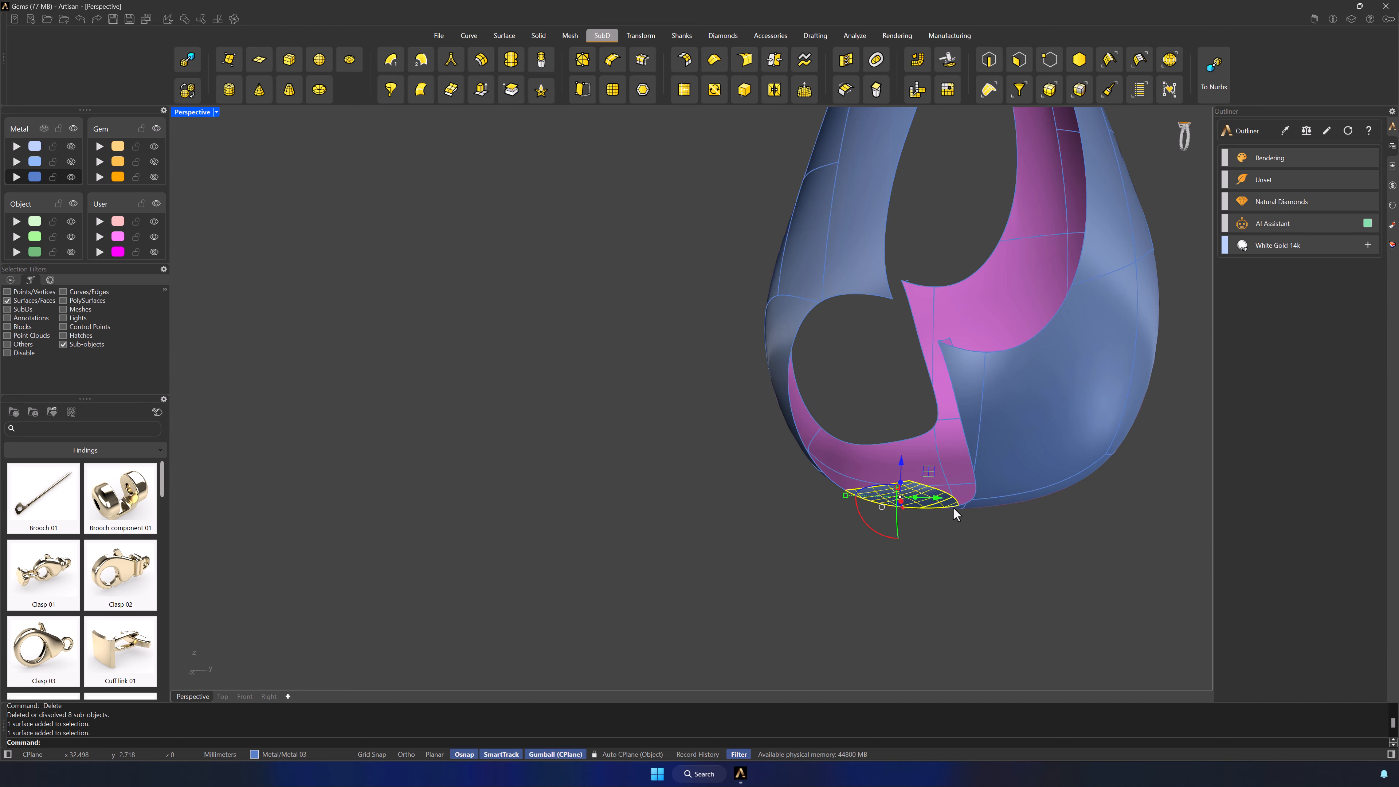
# Step: Restore whole-object selection and hide the body
pyautogui.moveTo(915, 466); pyautogui.dragTo(931, 486, button='right')
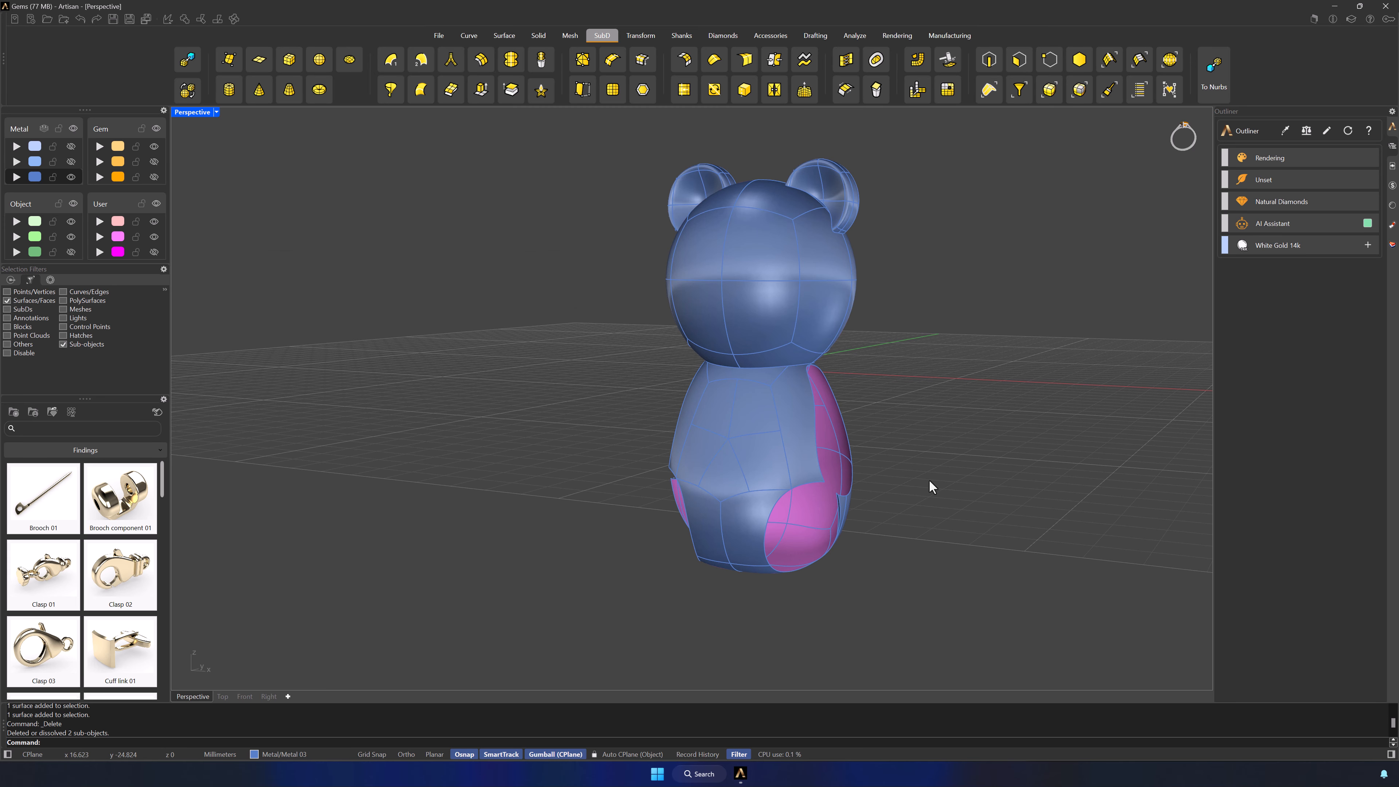
pyautogui.click(1053, 78)
pyautogui.click(769, 415)
pyautogui.press('Return')
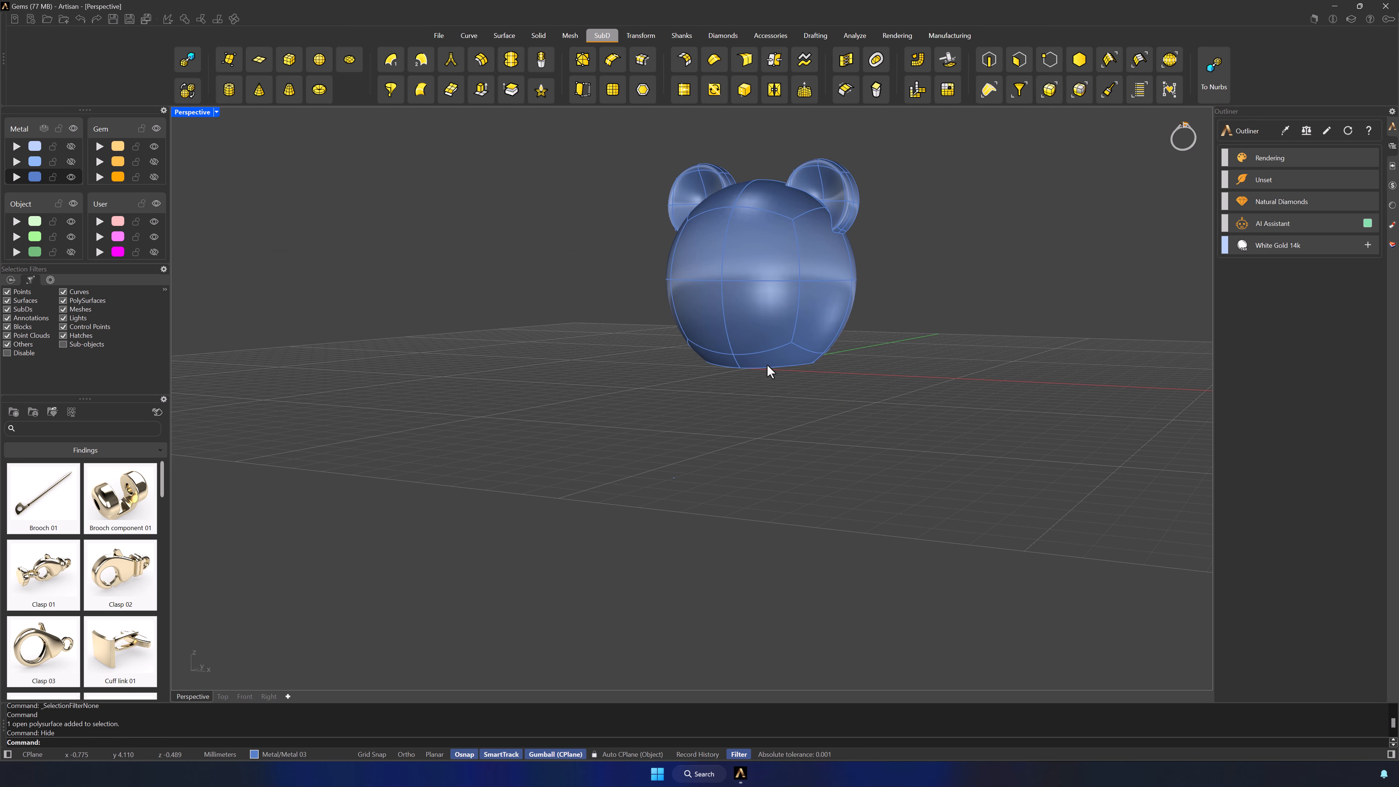
# Step: Clear the neck contact faces from the underside of the head
pyautogui.moveTo(766, 364); pyautogui.dragTo(771, 325, button='right')
pyautogui.click(1019, 62)
pyautogui.scroll(7, 675, 500)
pyautogui.scroll(3, 676, 489)
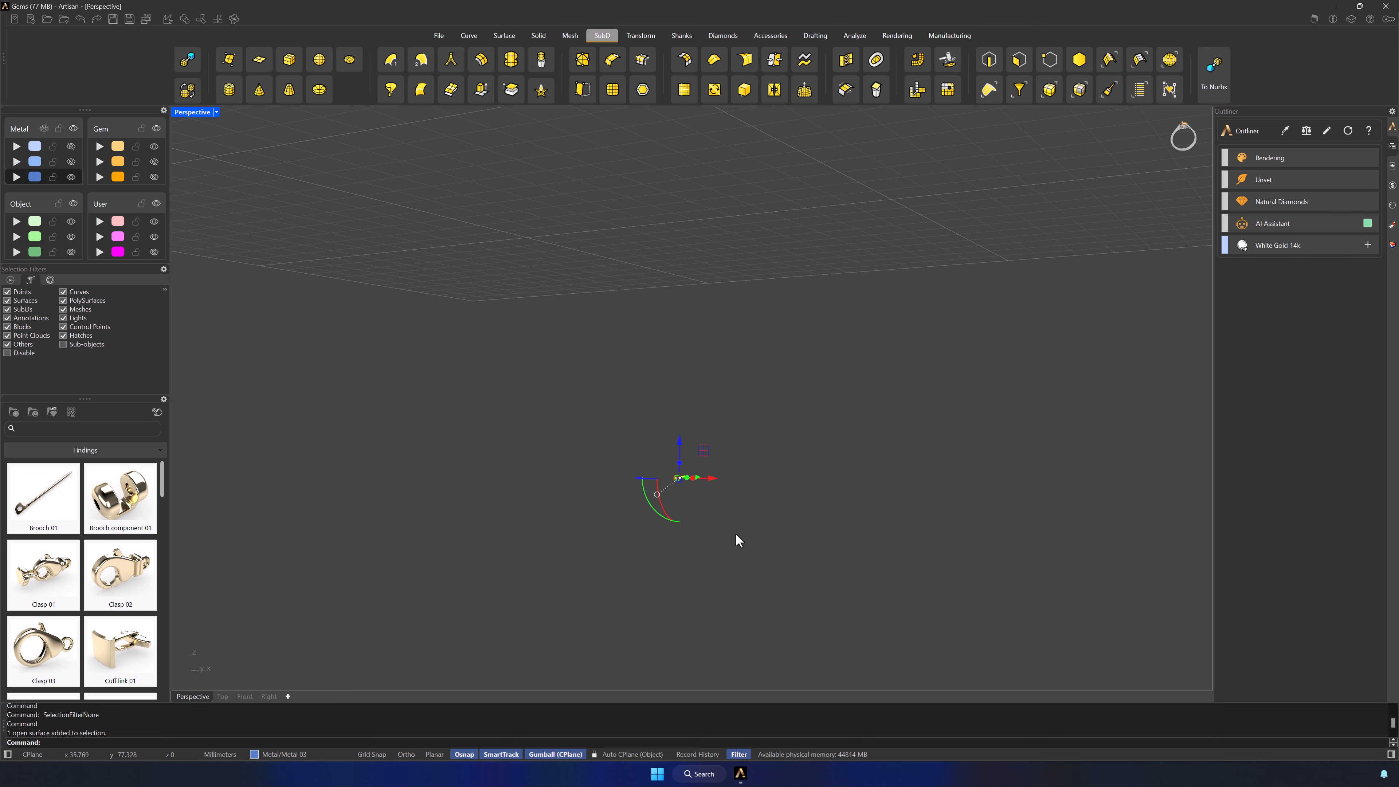
pyautogui.scroll(-4, 882, 387)
pyautogui.click(1018, 62)
pyautogui.moveTo(959, 381); pyautogui.dragTo(981, 455, button='right')
# Step: Hide both ears to expose the areas of the head beneath them
pyautogui.click(1072, 64)
pyautogui.click(908, 317)
pyautogui.click(927, 306)
pyautogui.keyDown('shift'); pyautogui.click(792, 294); pyautogui.keyUp('shift')
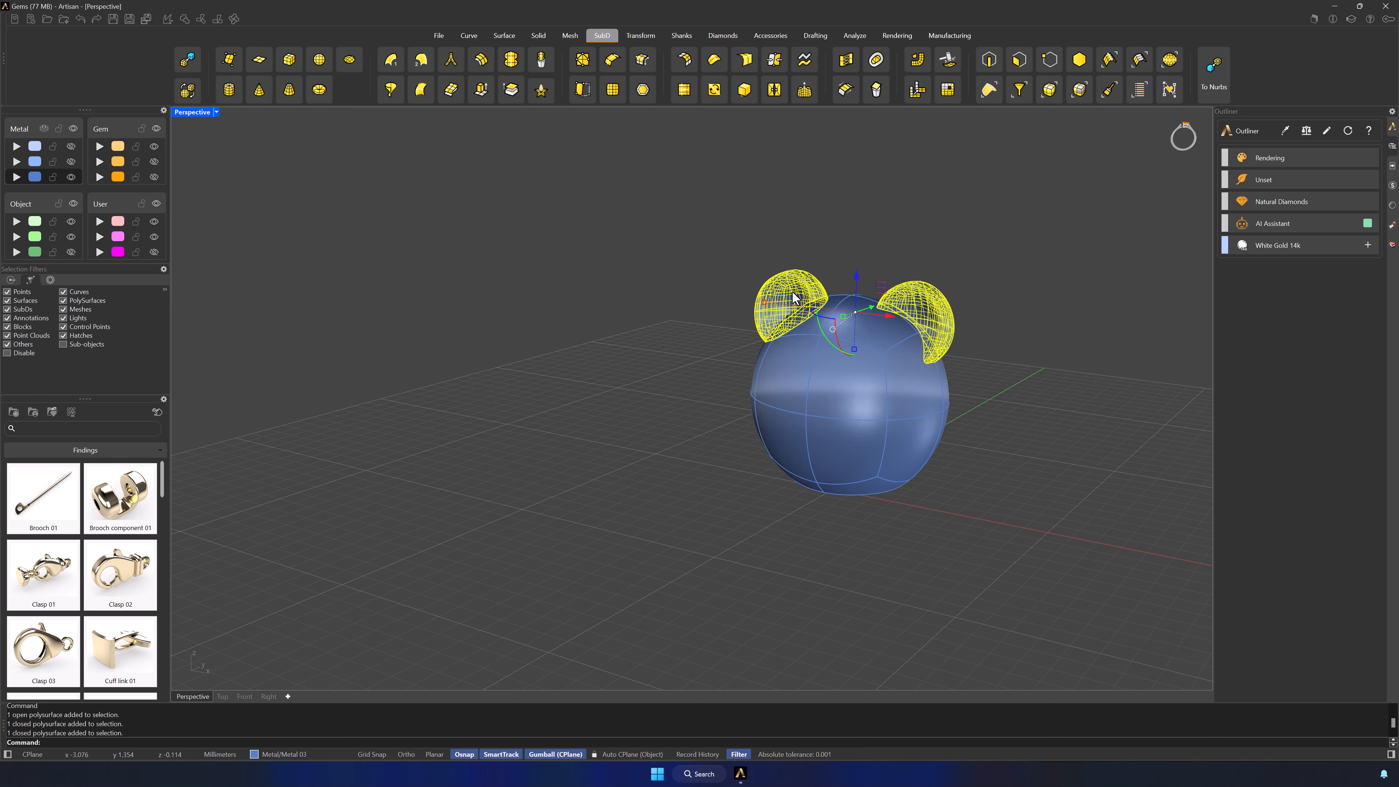
pyautogui.write('Hide')
pyautogui.press('Return')
pyautogui.moveTo(927, 349); pyautogui.dragTo(978, 220, button='right')
pyautogui.scroll(5, 929, 348)
# Step: Show all hidden parts and hide only the body, exposing the inner sides of the arm and leg
pyautogui.hotkey('ctrl', 'alt', 'h')
pyautogui.scroll(-2, 965, 398)
pyautogui.scroll(-3, 965, 397)
pyautogui.click(782, 414)
pyautogui.hotkey('ctrl', 'h')
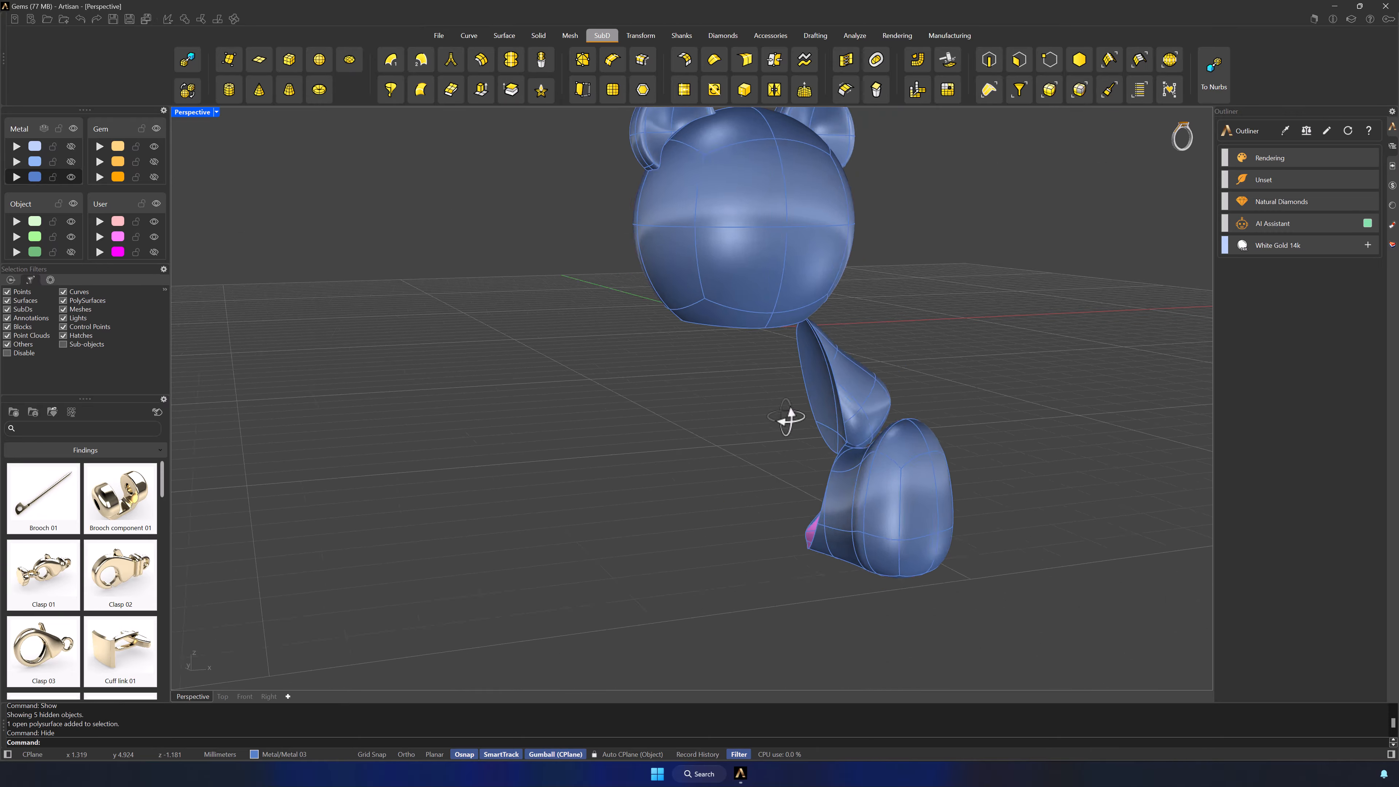
# Step: Restrict selection to faces and delete the faces on the arm's inner side where it meets the body
pyautogui.moveTo(787, 419); pyautogui.dragTo(670, 383, button='right')
pyautogui.scroll(4, 669, 383)
pyautogui.click(1018, 66)
pyautogui.scroll(2, 598, 337)
pyautogui.click(610, 375)
pyautogui.keyDown('shift'); pyautogui.click(659, 403); pyautogui.keyUp('shift')
pyautogui.keyDown('shift'); pyautogui.click(665, 523); pyautogui.keyUp('shift')
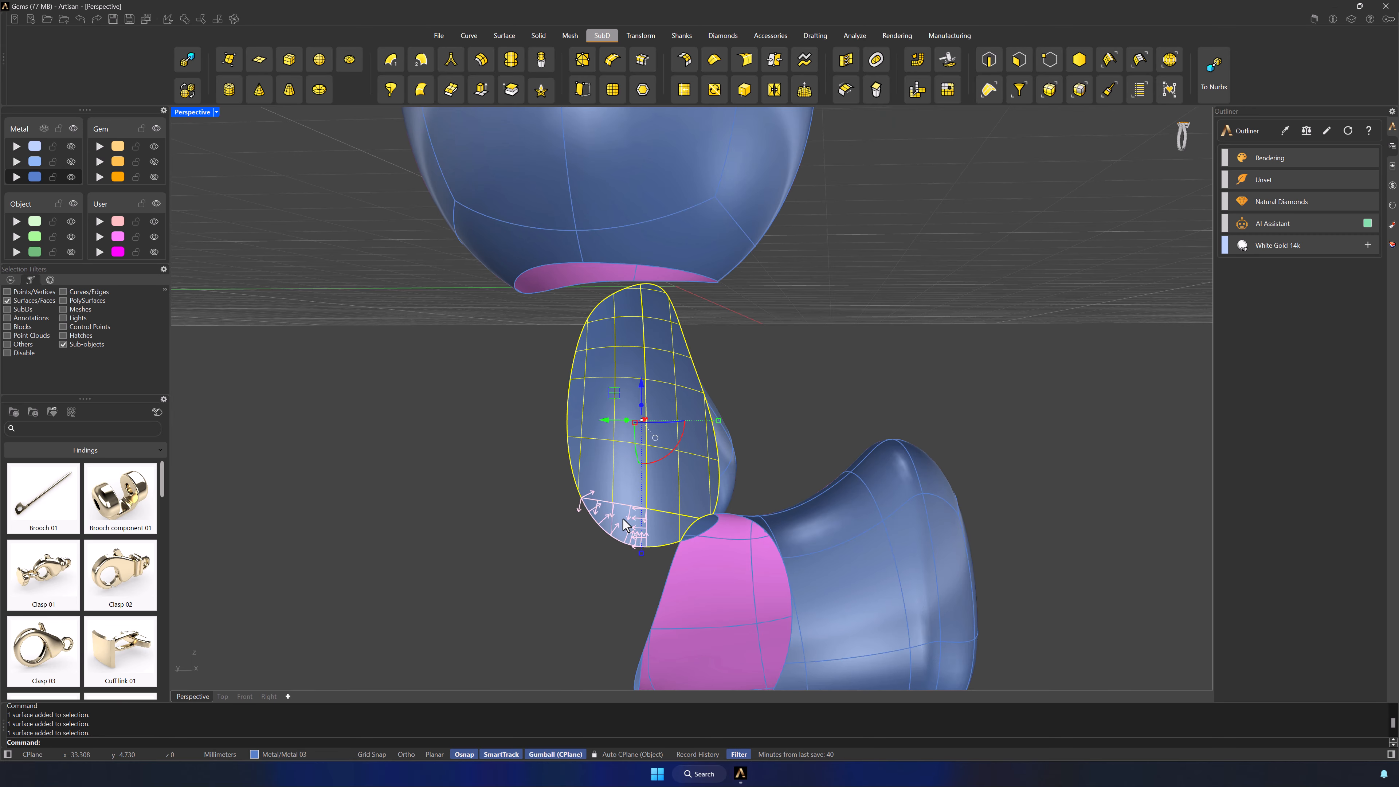
pyautogui.press('Delete')
# Step: Delete the leftover face where the arm touches the leg and show the hidden body again
pyautogui.moveTo(698, 527); pyautogui.dragTo(865, 492, button='right')
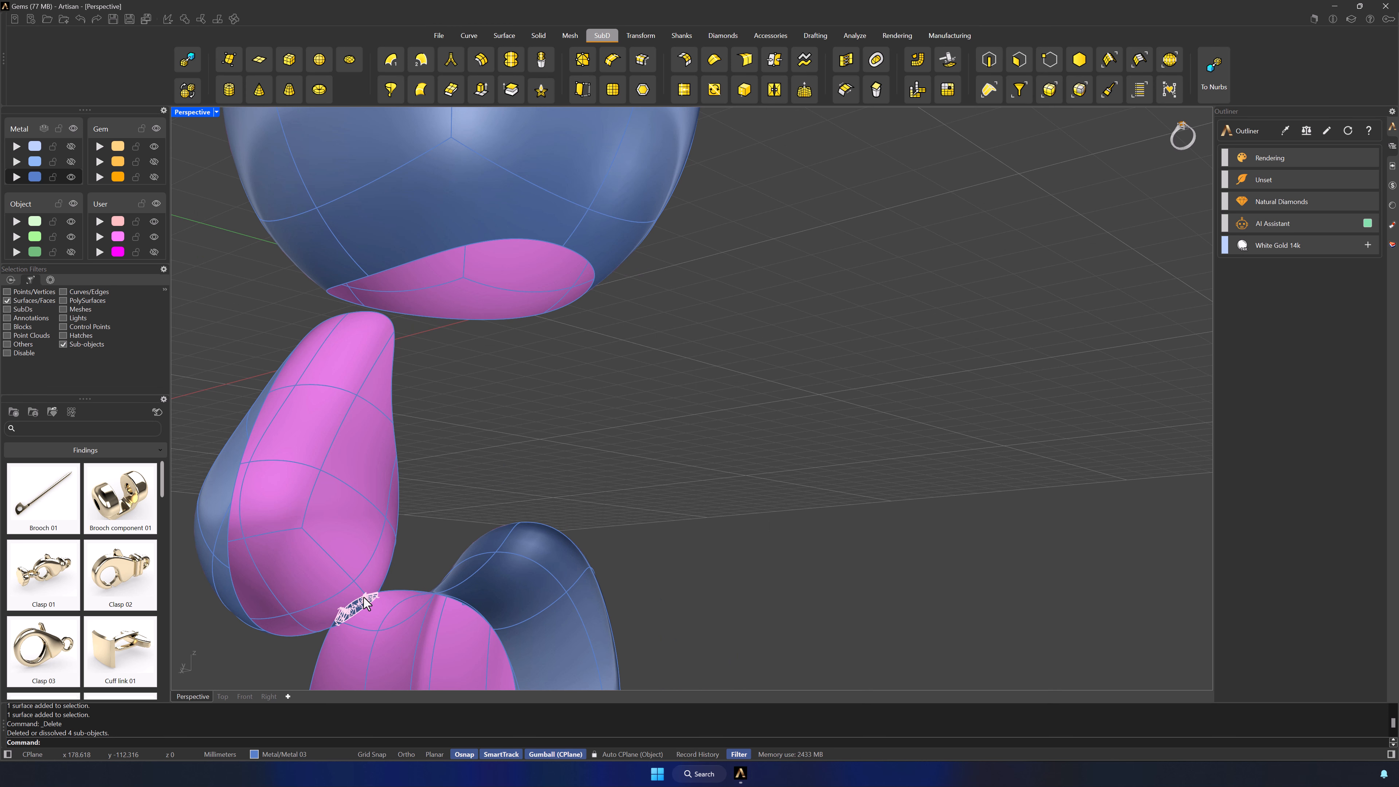
pyautogui.click(364, 598)
pyautogui.press('Delete')
pyautogui.moveTo(589, 524)
pyautogui.mouseDown(button='right')
pyautogui.moveTo(548, 500)
pyautogui.moveTo(538, 524)
pyautogui.moveTo(583, 513)
pyautogui.moveTo(592, 534)
pyautogui.mouseUp(button='right')
pyautogui.scroll(-5, 537, 525)
pyautogui.hotkey('ctrl', 'alt', 'h')
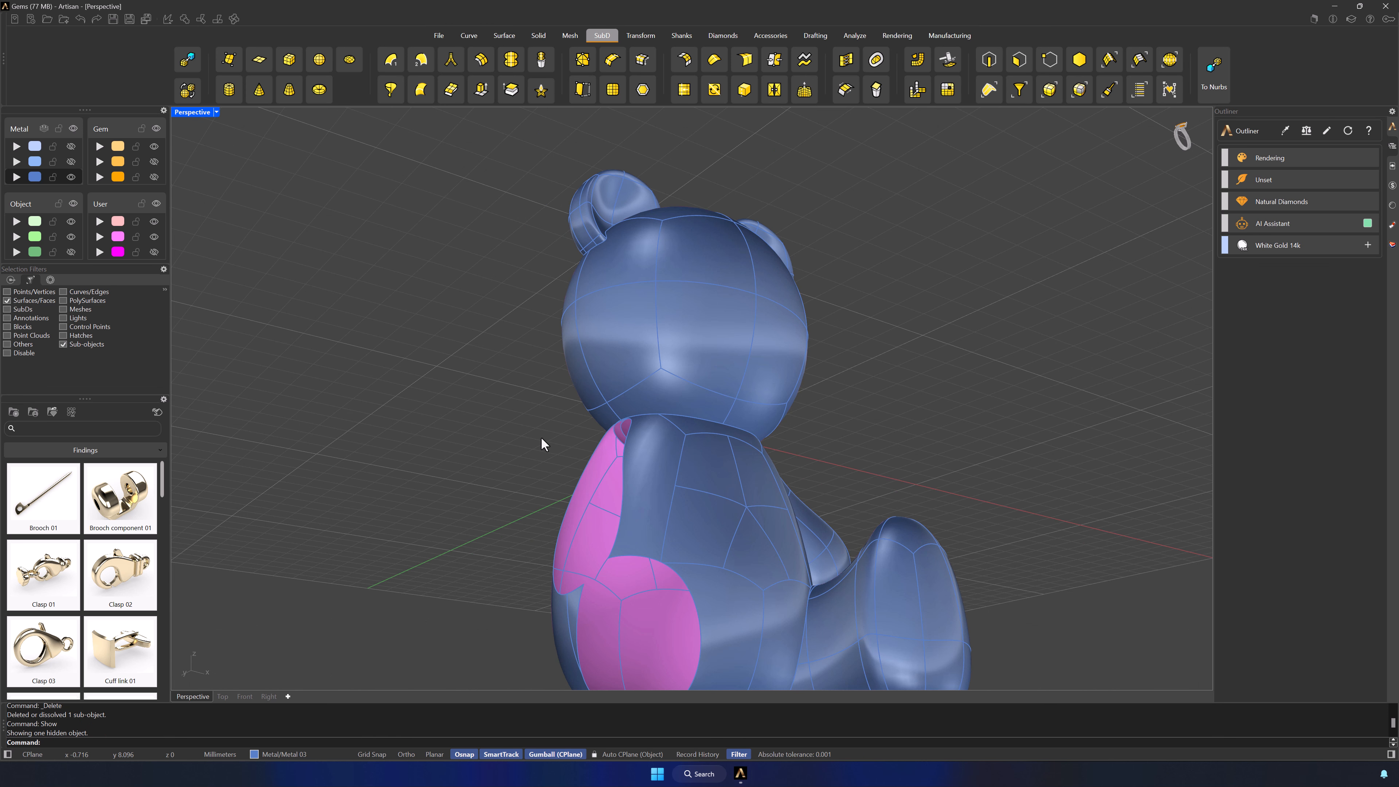
# Step: Mirror the open arm and leg across the bear's vertical centre plane, starting the mirror plane at 0
pyautogui.scroll(-4, 529, 438)
pyautogui.click(1019, 59)
pyautogui.moveTo(970, 341); pyautogui.dragTo(849, 444, button='right')
pyautogui.click(802, 446)
pyautogui.keyDown('shift'); pyautogui.click(755, 525); pyautogui.keyUp('shift')
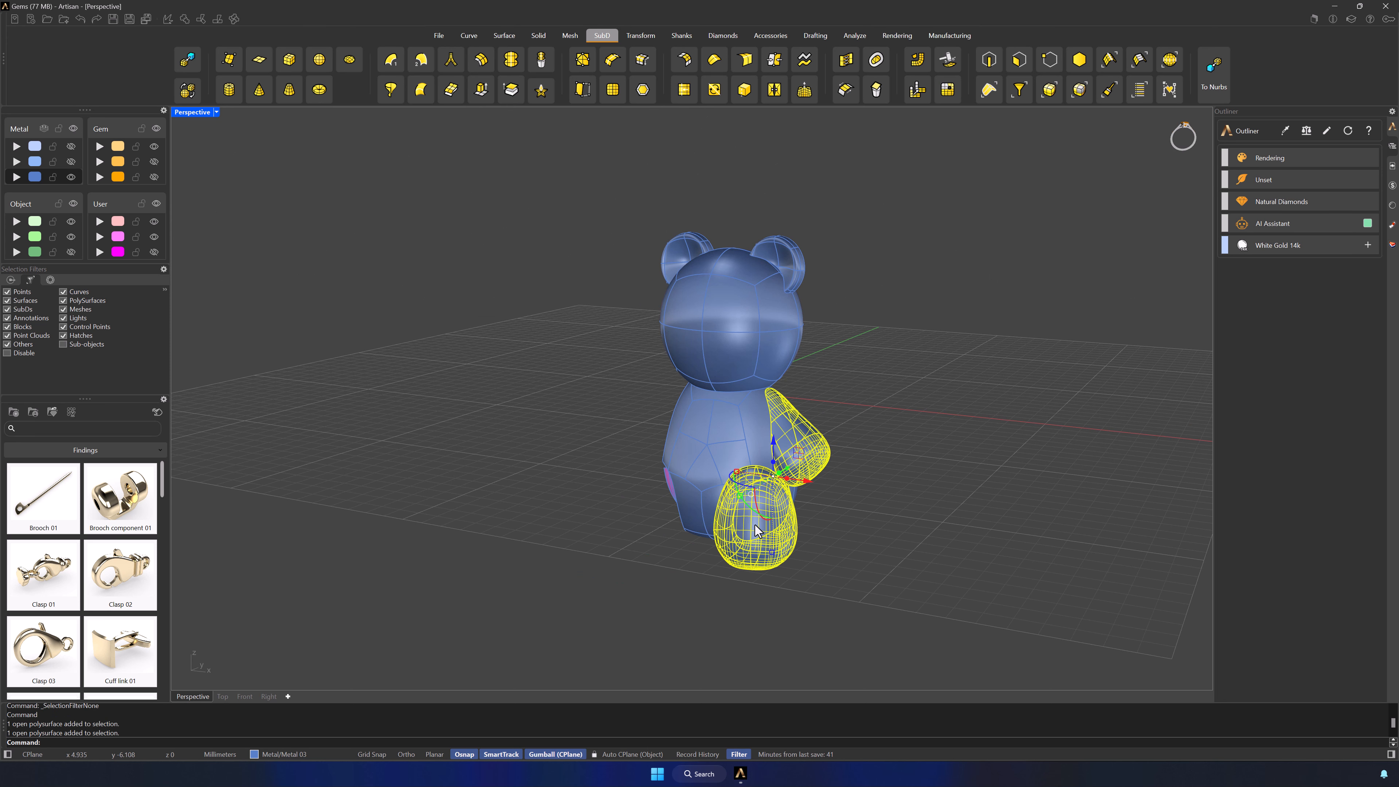
pyautogui.write('Mirror')
pyautogui.press('Return')
pyautogui.write('0')
pyautogui.press('Return')
pyautogui.moveTo(755, 524); pyautogui.dragTo(794, 532, button='right')
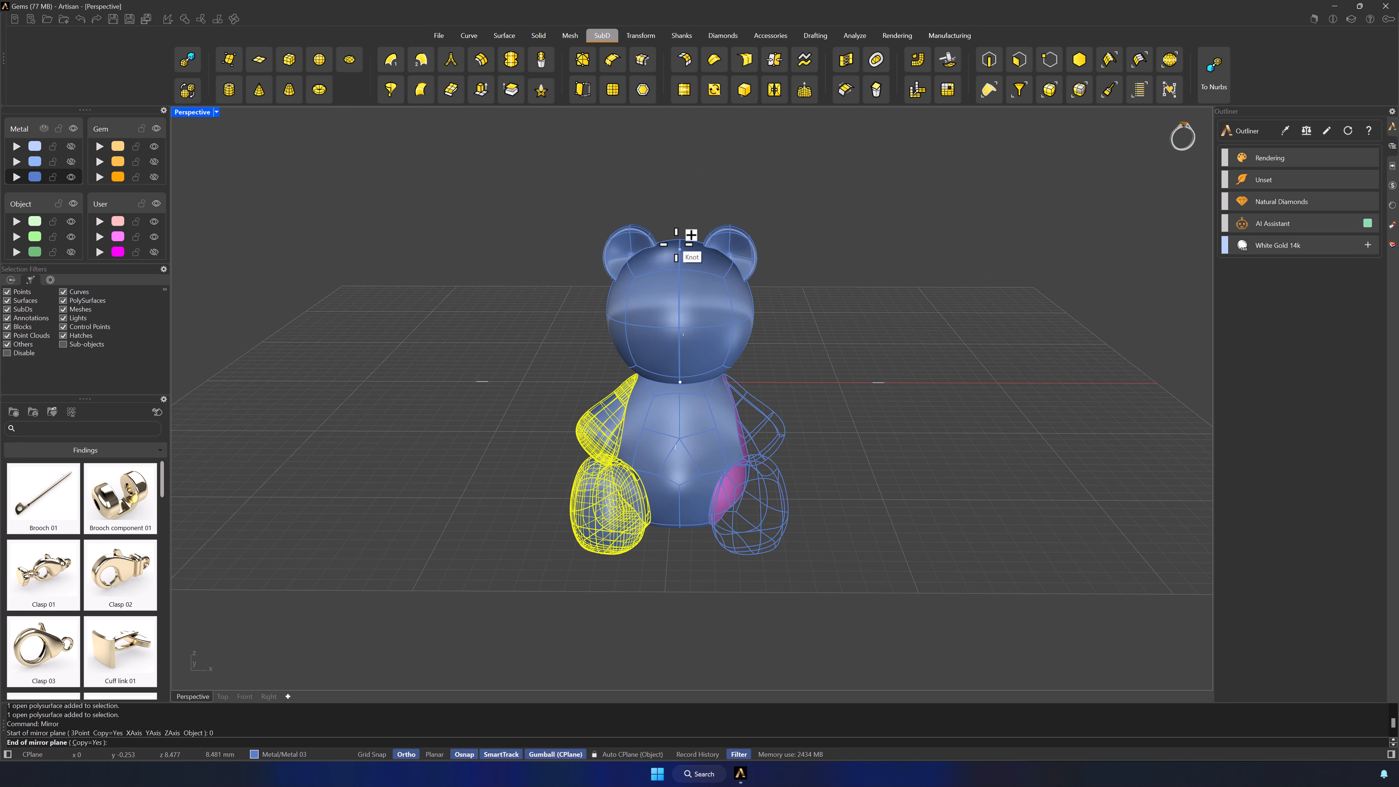
pyautogui.click(686, 233)
pyautogui.click(712, 198)
pyautogui.moveTo(954, 457); pyautogui.dragTo(815, 436, button='right')
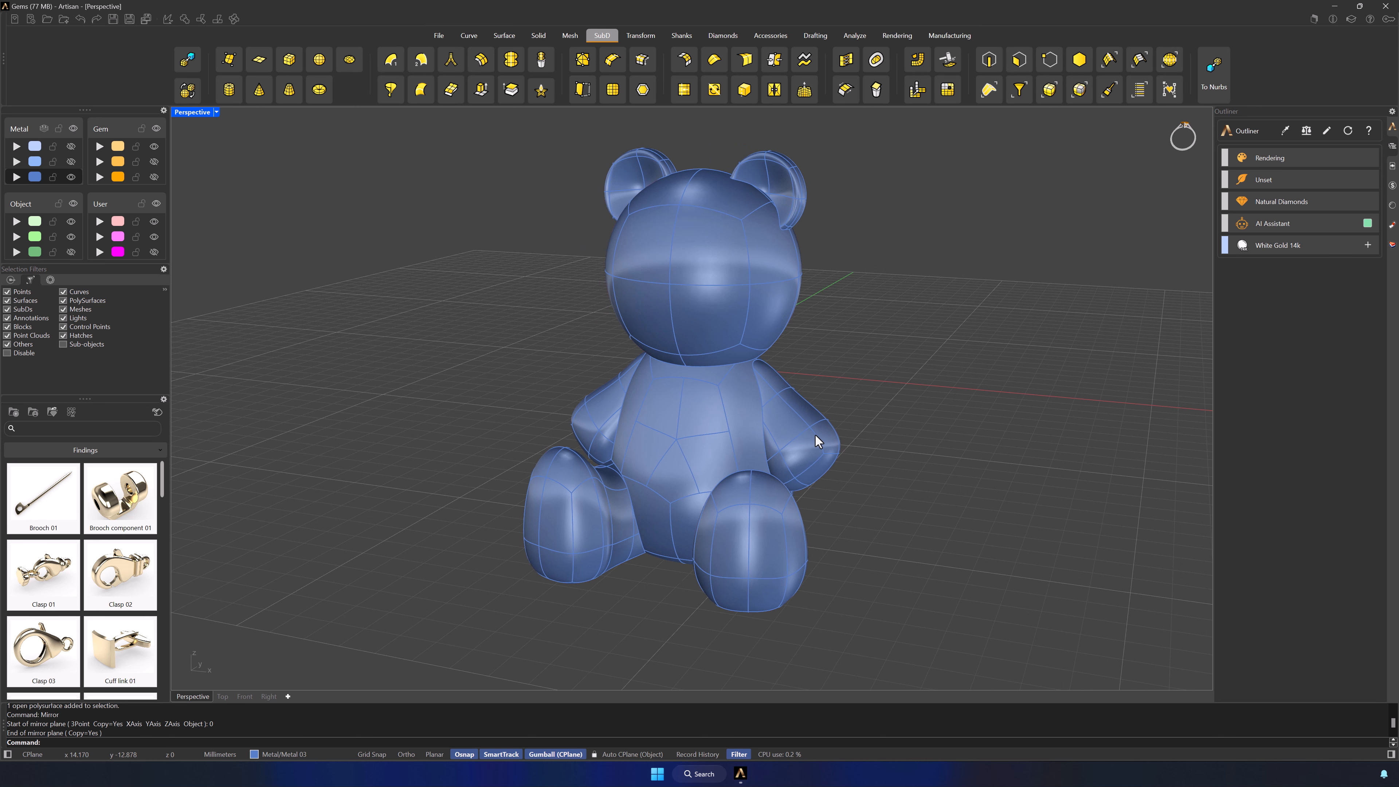
# Step: Show all four viewports and start an Automatic Pave with the bear's head, body, arms and legs as the base
pyautogui.doubleClick(184, 115)
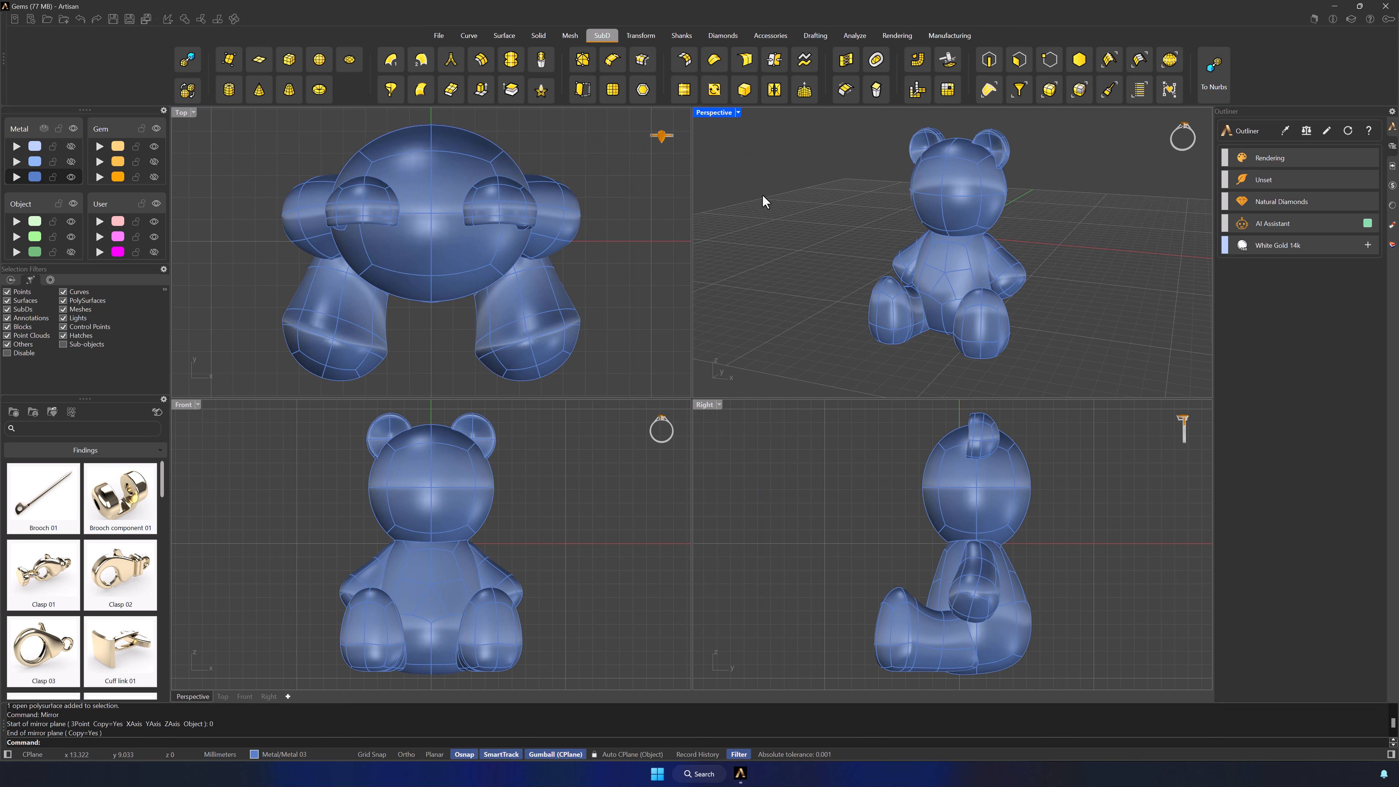
pyautogui.click(50, 280)
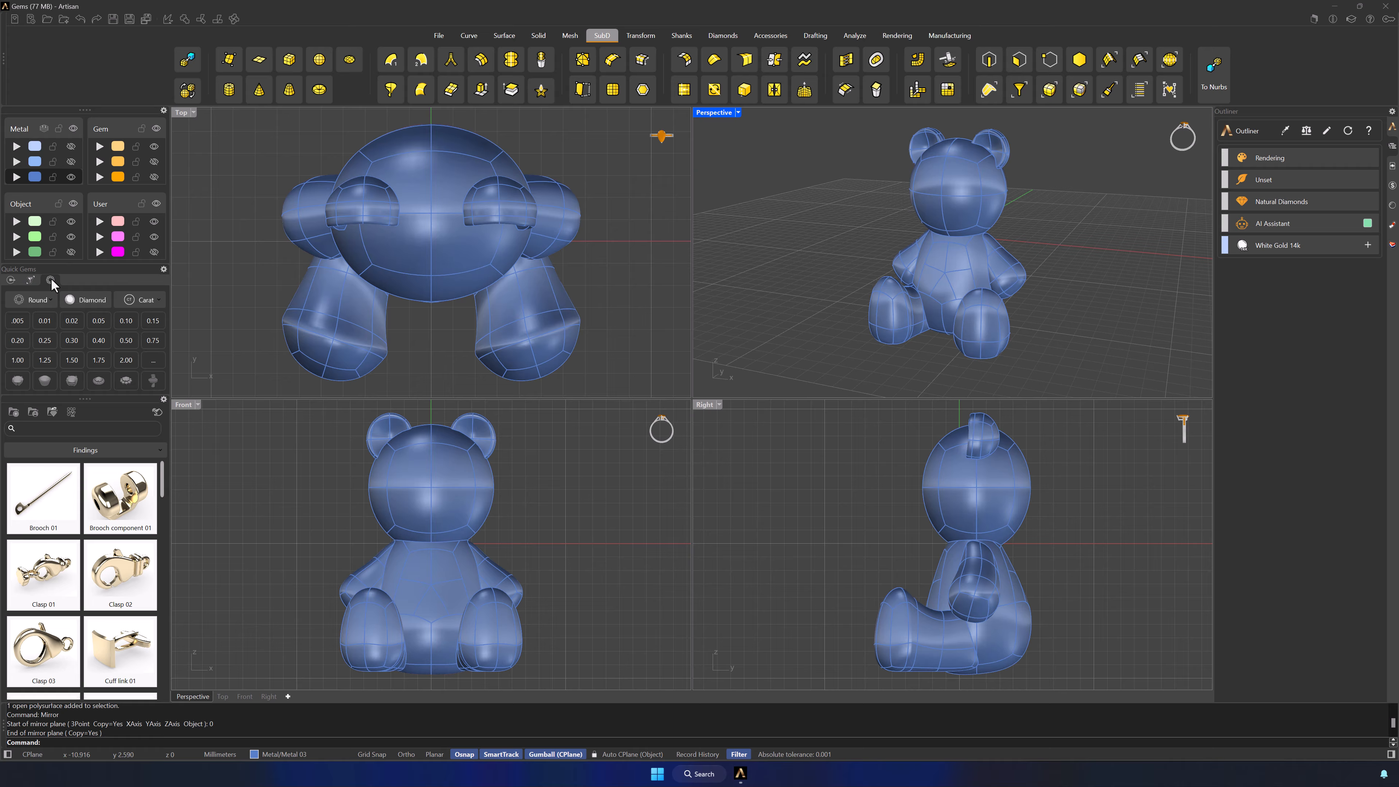
pyautogui.click(723, 36)
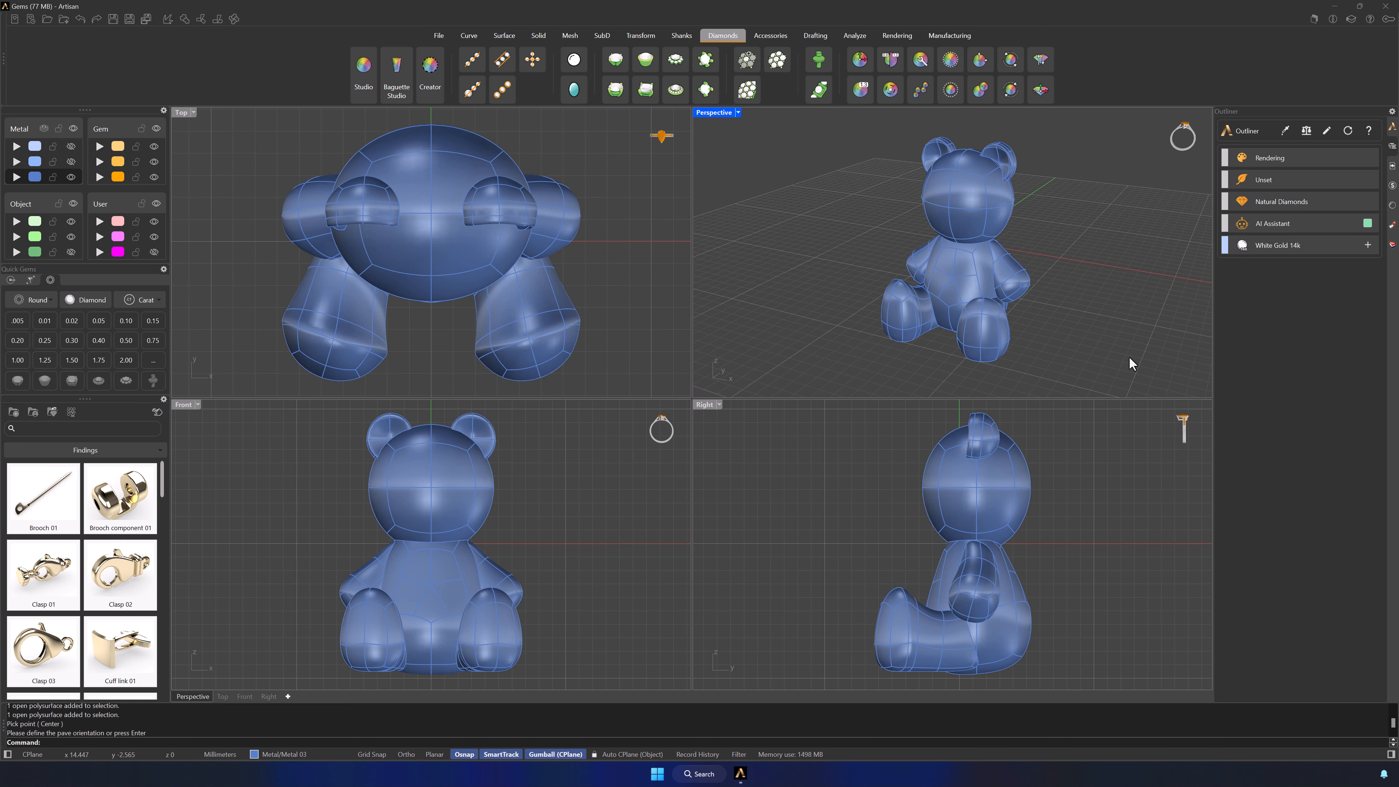
pyautogui.moveTo(1107, 384); pyautogui.dragTo(866, 152)
pyautogui.click(776, 60)
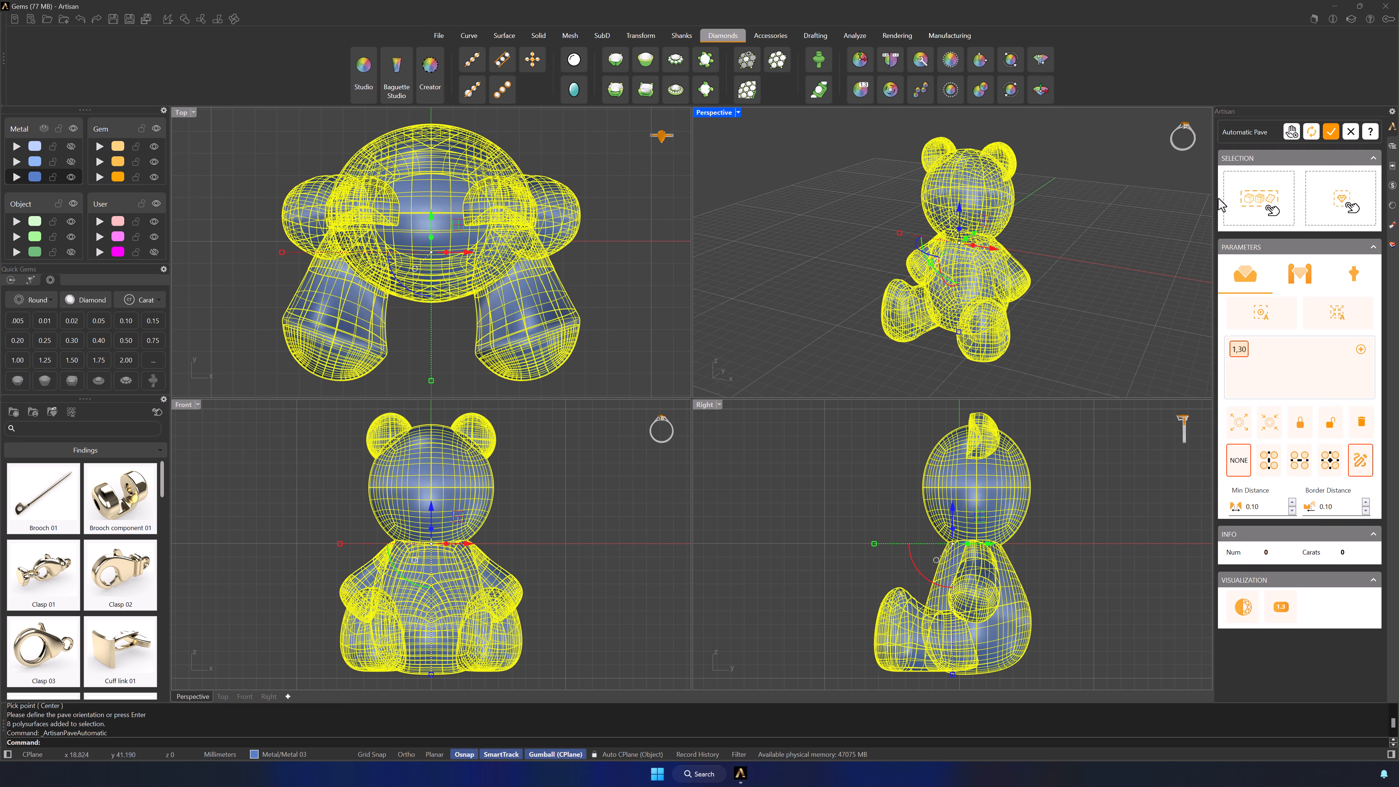
pyautogui.moveTo(1083, 274); pyautogui.dragTo(1167, 332, button='right')
# Step: Set the pave's gemstone sizes to 0.80, 0.90 and 1.00 mm
pyautogui.click(1360, 349)
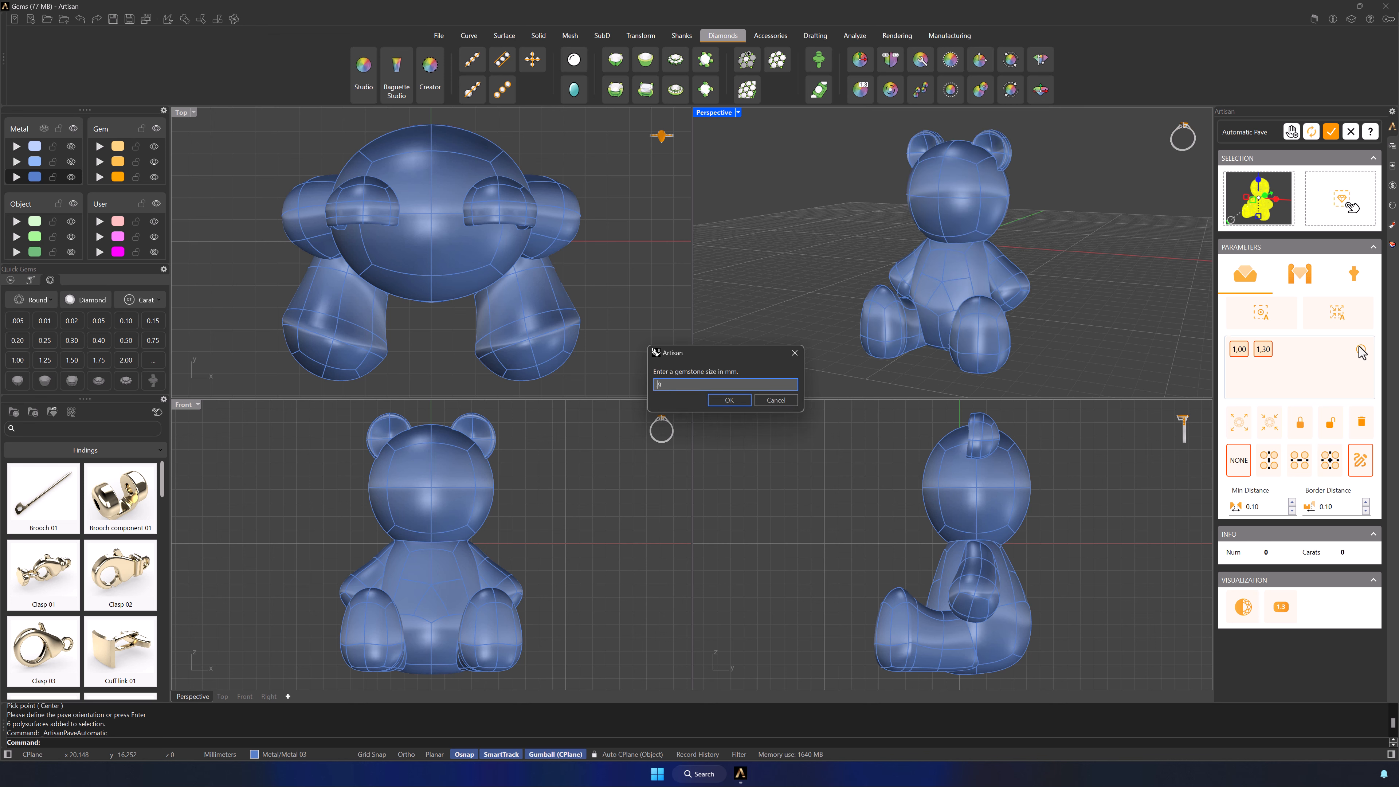
pyautogui.press('Return')
pyautogui.click(1360, 350)
pyautogui.press('Return')
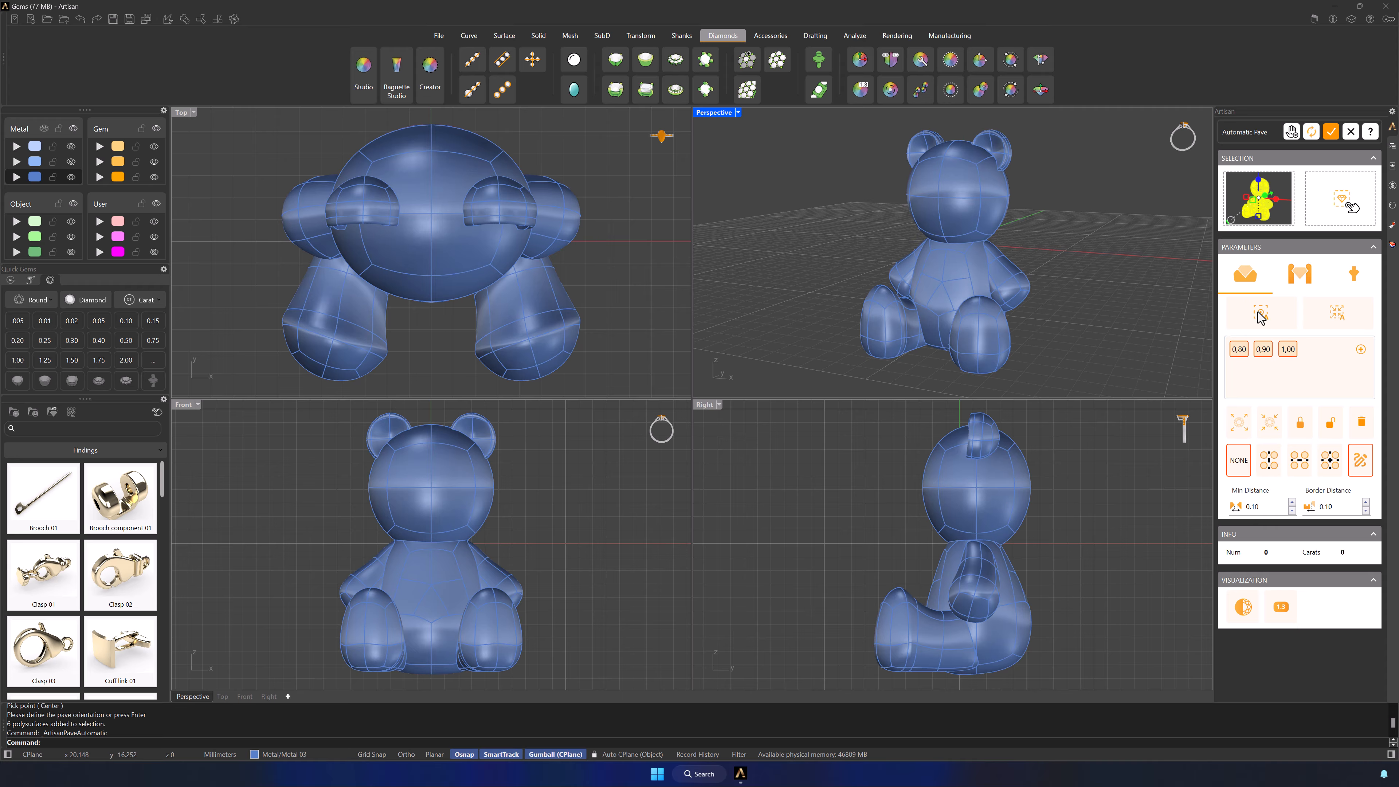
# Step: Generate the pave from a start point on the bear's belly with the default orientation and preview the gems as shaded objects
pyautogui.click(941, 280)
pyautogui.press('Return')
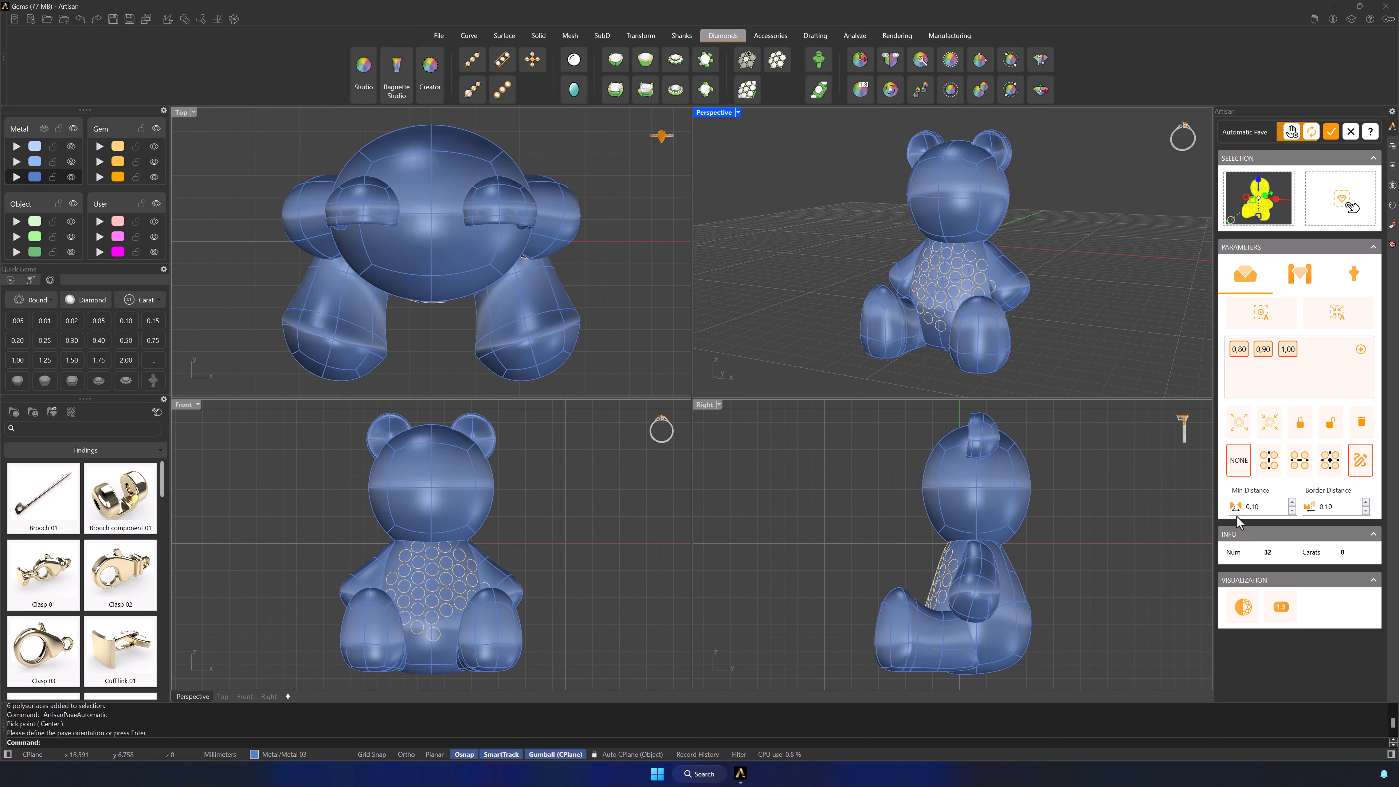
pyautogui.click(1243, 609)
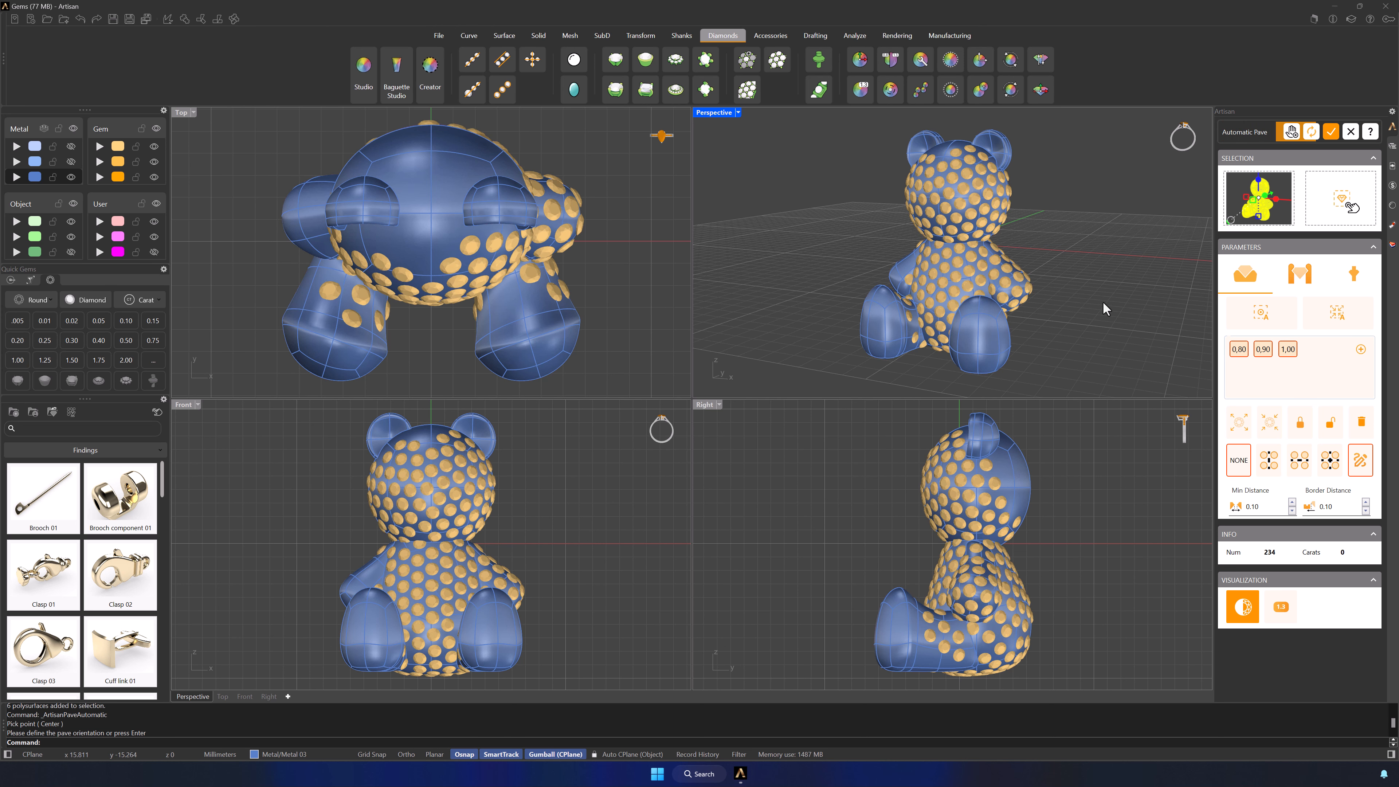
pyautogui.moveTo(1103, 303); pyautogui.dragTo(794, 325, button='right')
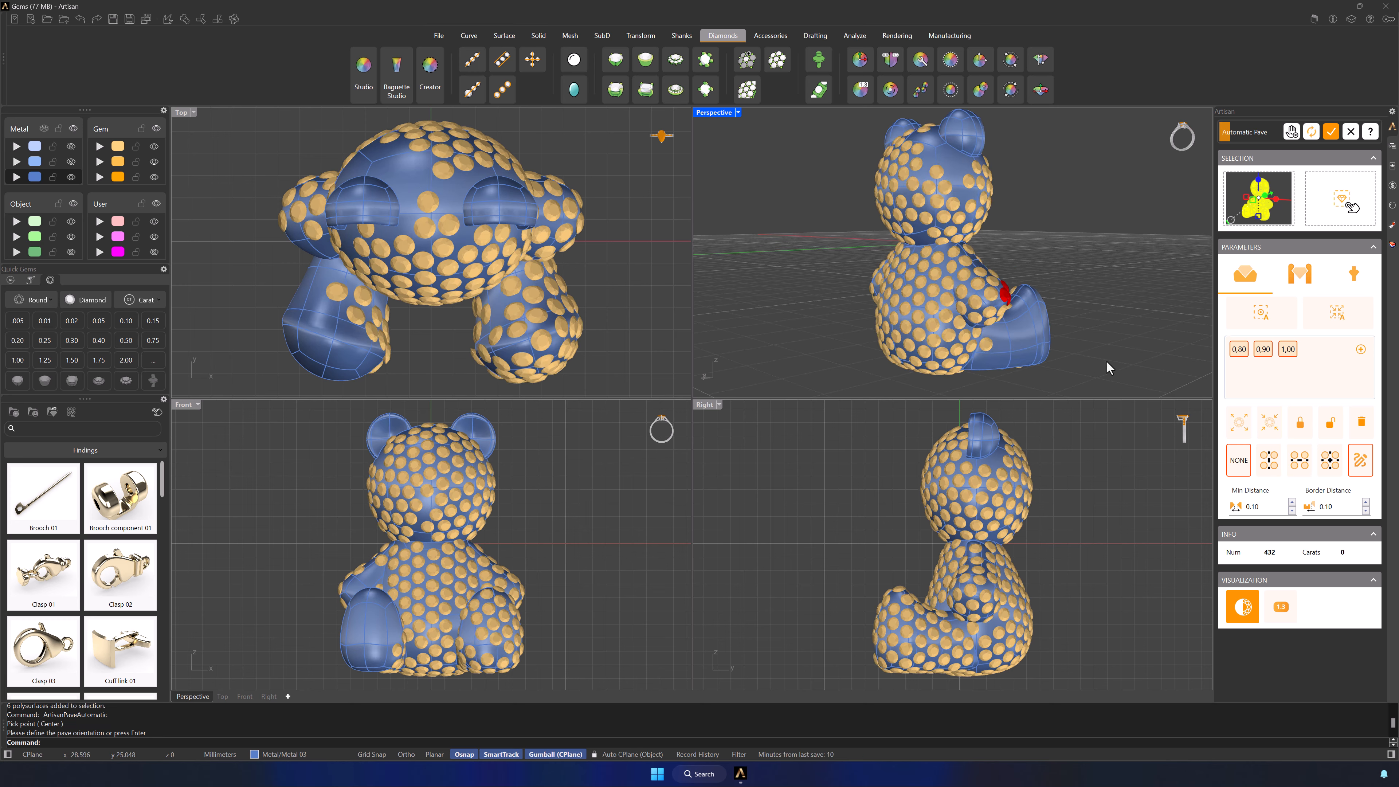
pyautogui.moveTo(1107, 365); pyautogui.dragTo(1072, 321, button='right')
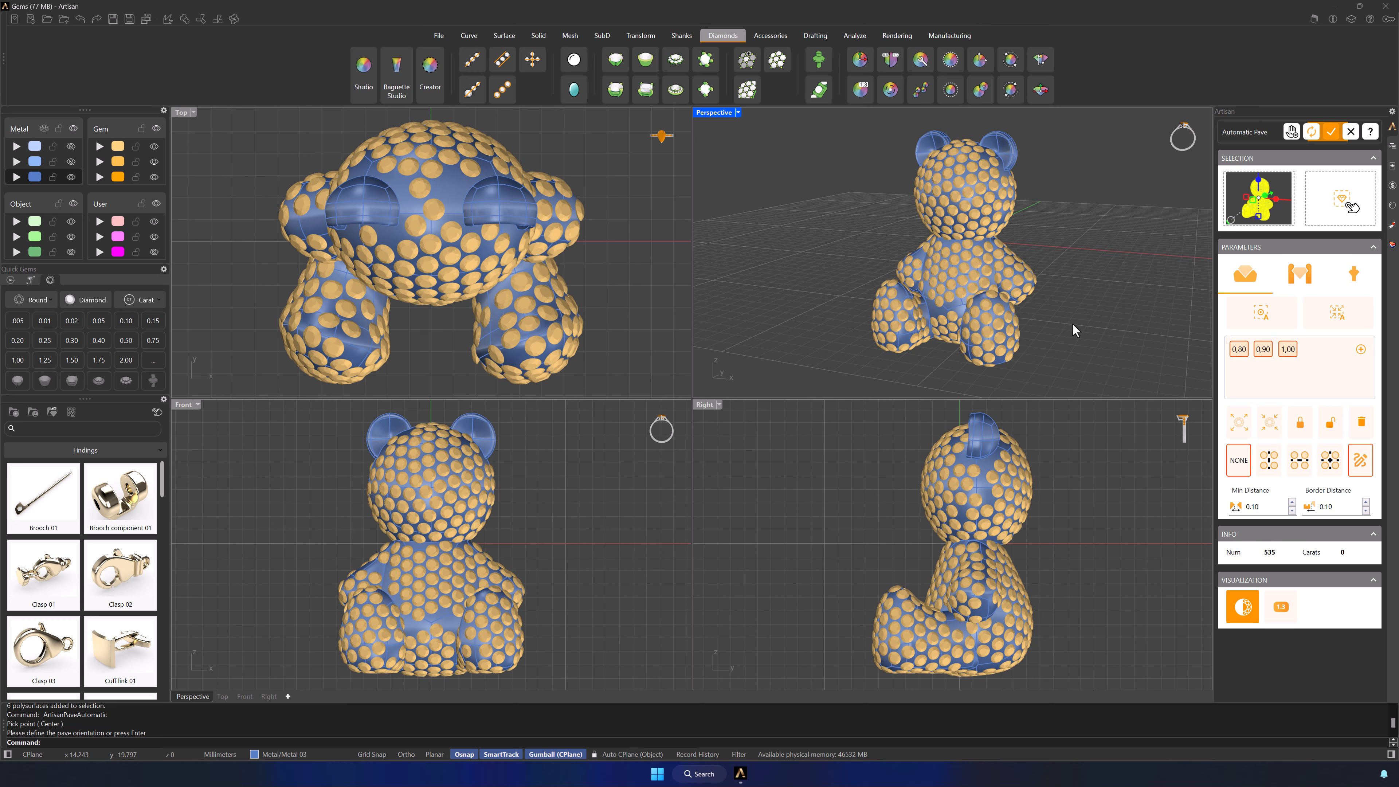
pyautogui.moveTo(1073, 322); pyautogui.dragTo(799, 341, button='right')
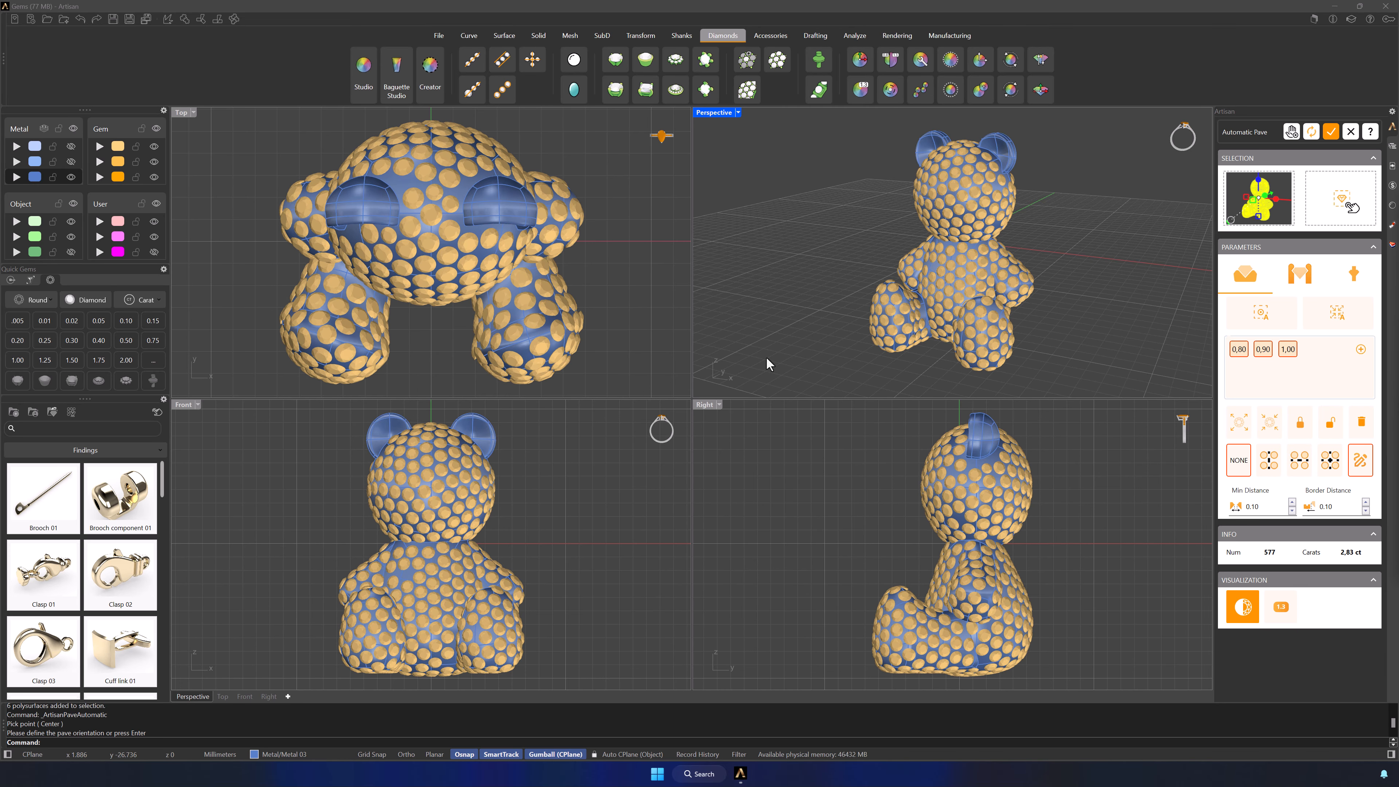
# Step: Generate Simple prongs with a 0.60 diameter automatically around all the pave gems
pyautogui.click(1293, 277)
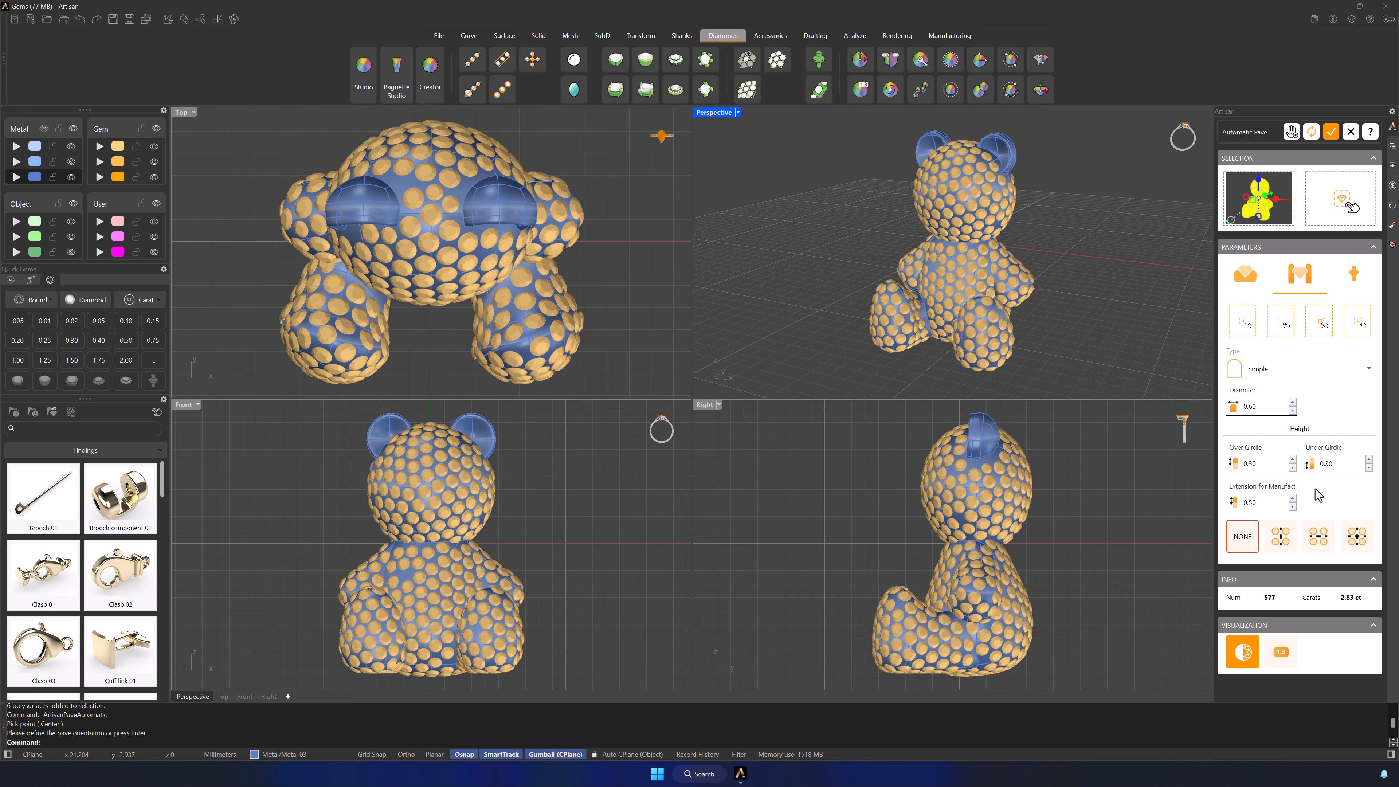
pyautogui.click(1321, 323)
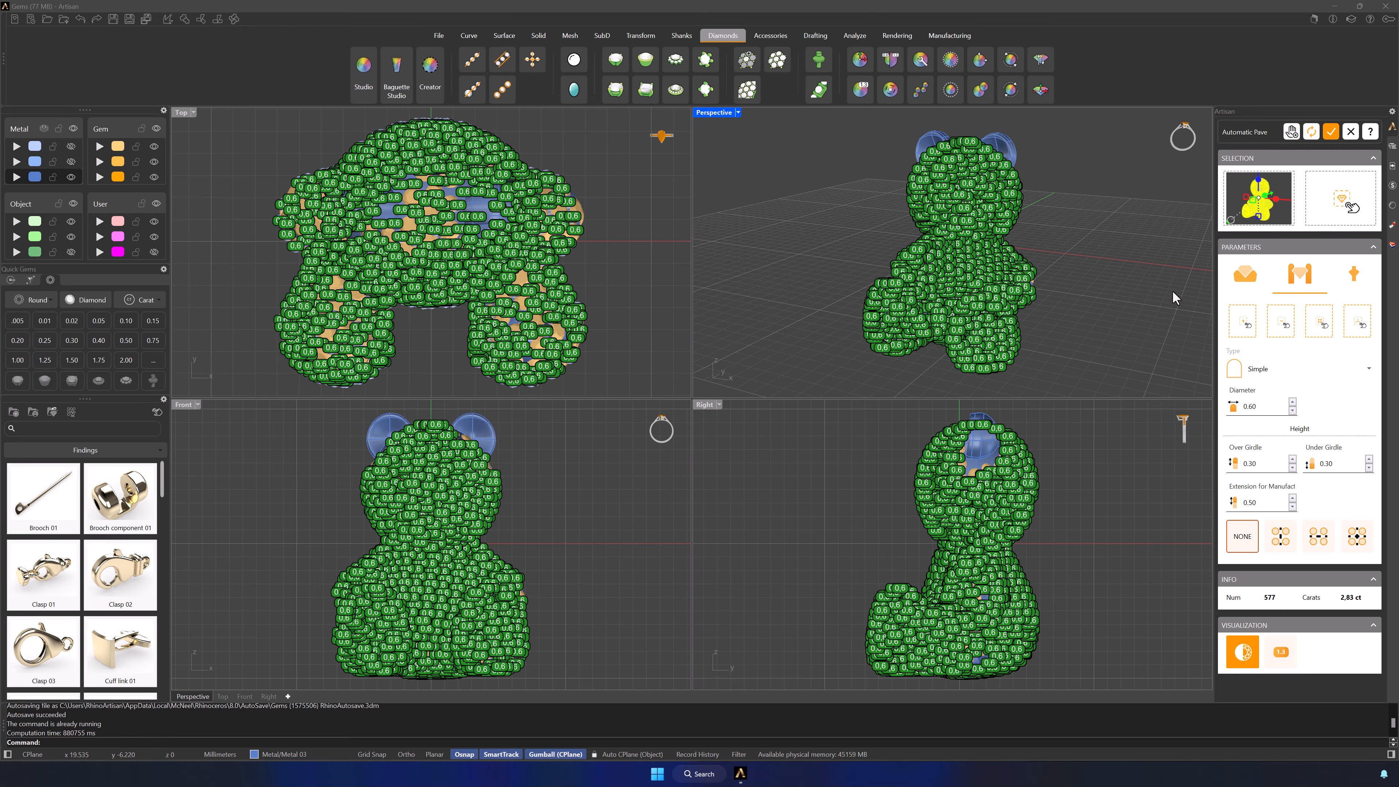
# Step: Manually place four 0.60 prongs in the open gaps between gems at the front of the shoulder
pyautogui.scroll(8, 958, 293)
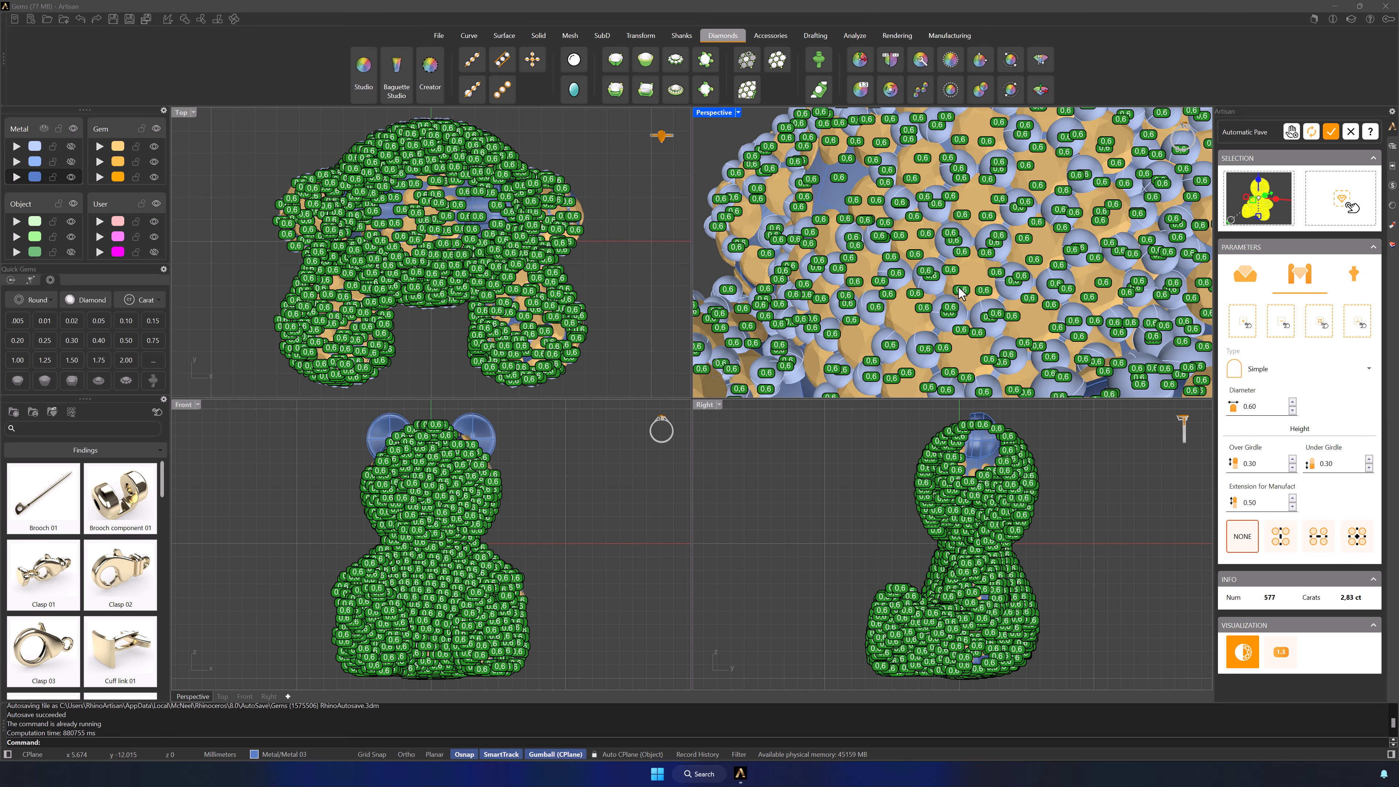
pyautogui.moveTo(927, 298); pyautogui.dragTo(1091, 294, button='right')
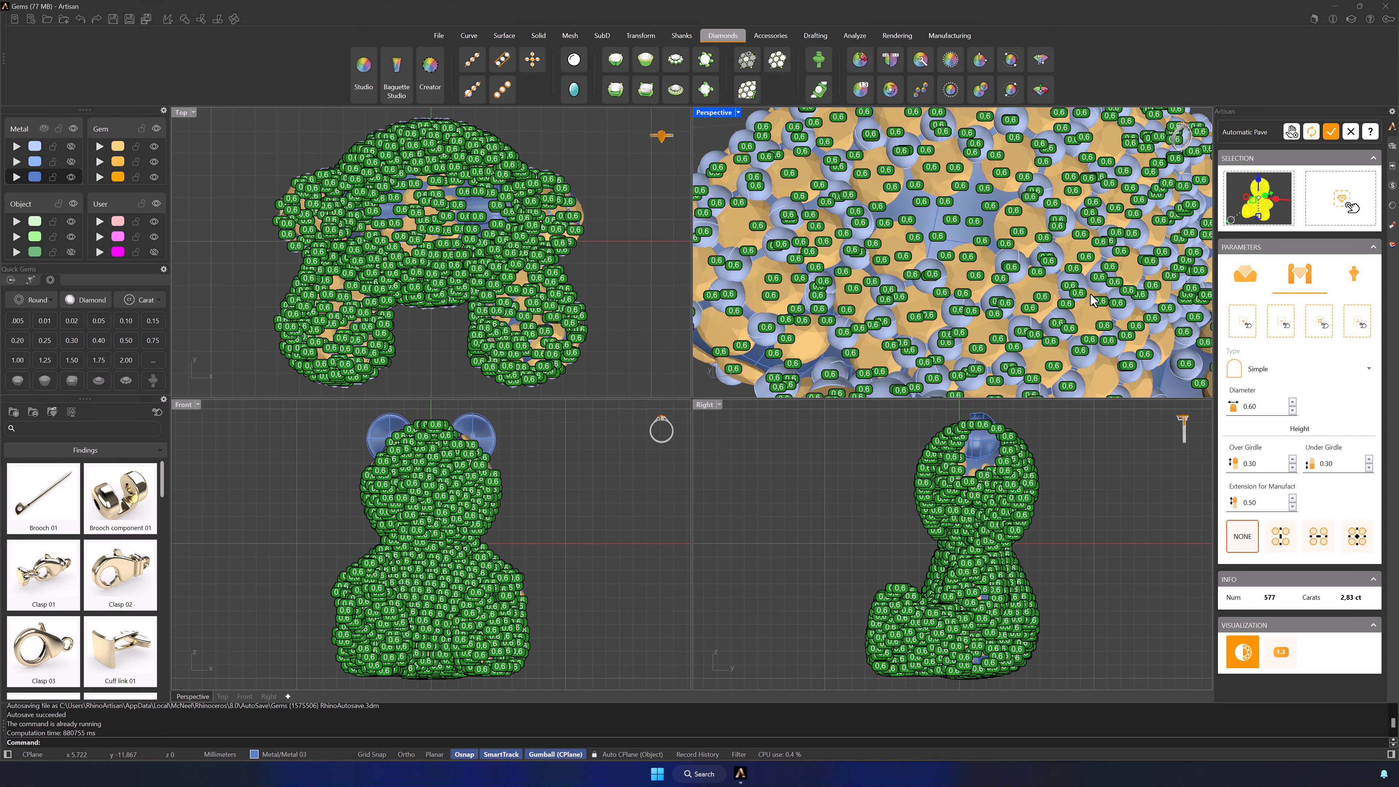
pyautogui.click(1244, 330)
pyautogui.click(910, 196)
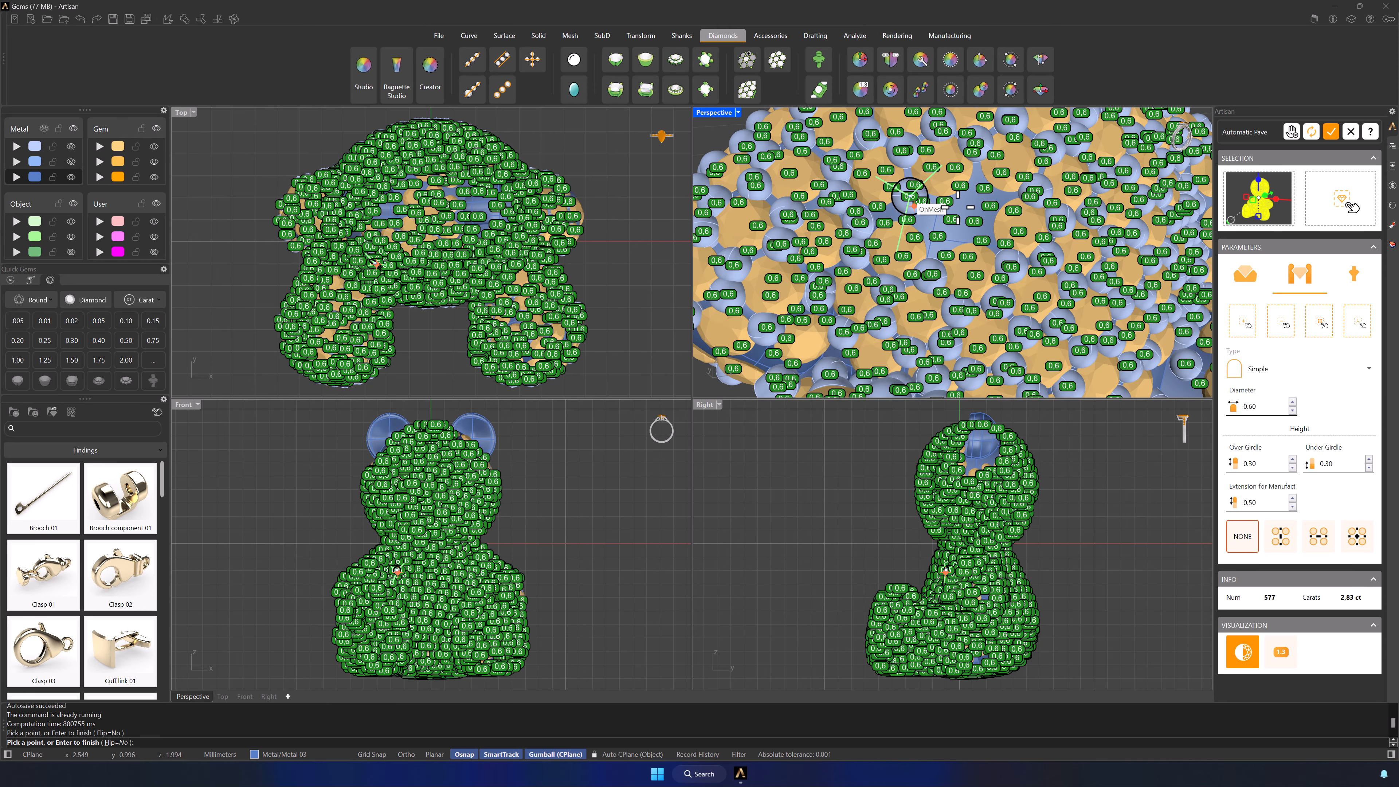
pyautogui.click(985, 188)
pyautogui.click(981, 227)
pyautogui.click(931, 239)
# Step: Add more 0.60 prongs manually in the gaps around the side and back of the shoulder
pyautogui.moveTo(773, 308); pyautogui.dragTo(686, 240, button='right')
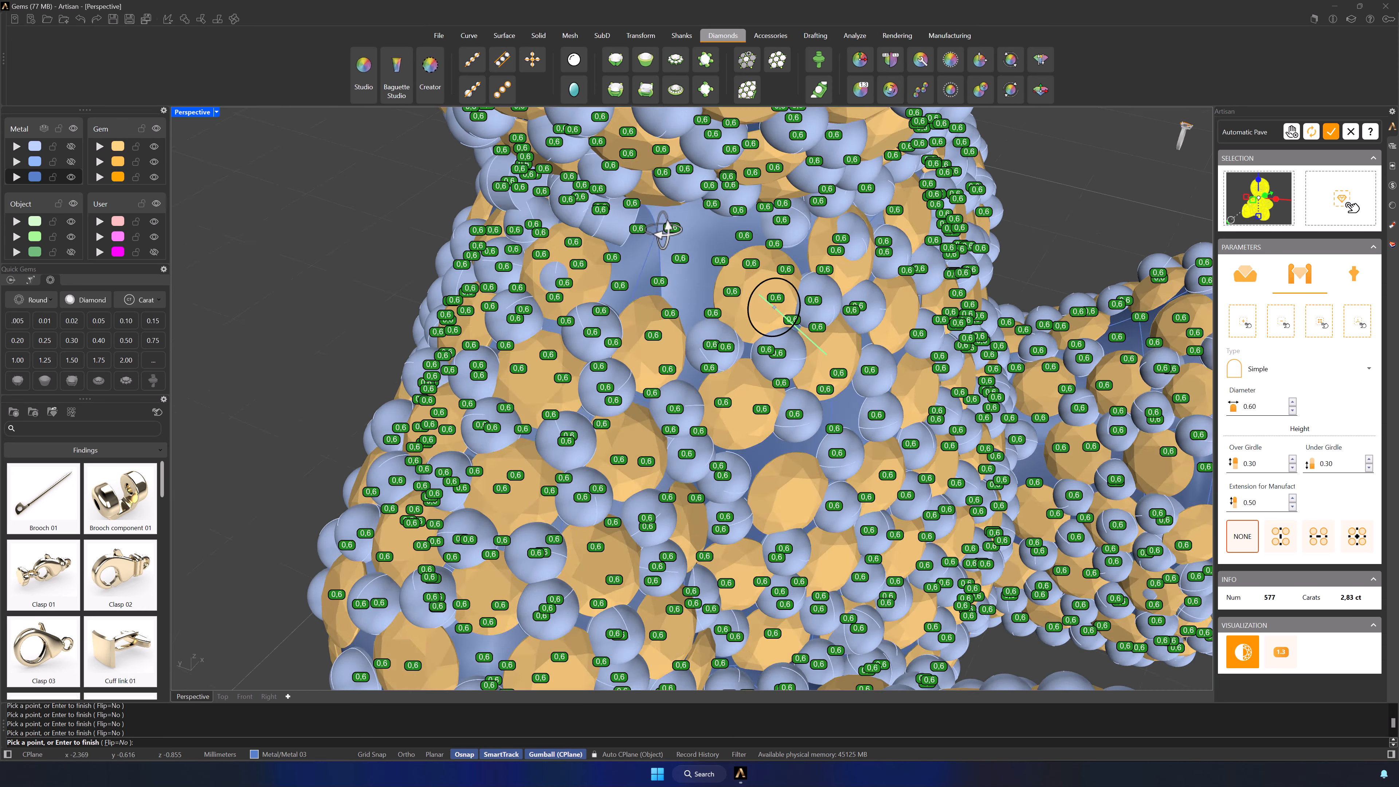
pyautogui.scroll(-2, 716, 243)
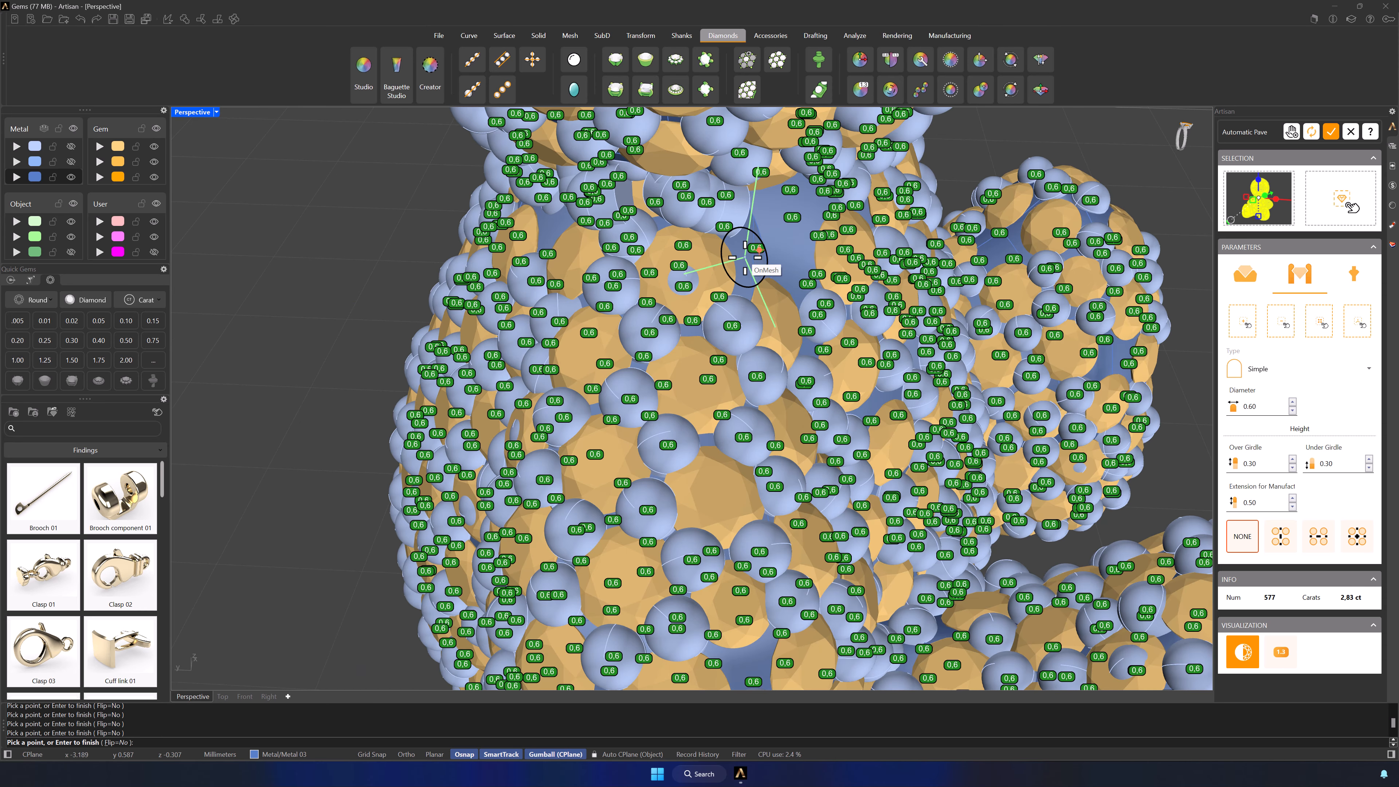
pyautogui.click(742, 244)
pyautogui.moveTo(799, 237); pyautogui.dragTo(678, 276, button='right')
pyautogui.scroll(2, 670, 278)
pyautogui.click(664, 281)
# Step: Place a 0.50 prong in the gap on the arm's outer side and a 0.60 prong beside it
pyautogui.moveTo(707, 401); pyautogui.dragTo(536, 374, button='right')
pyautogui.click(1293, 410)
pyautogui.click(566, 452)
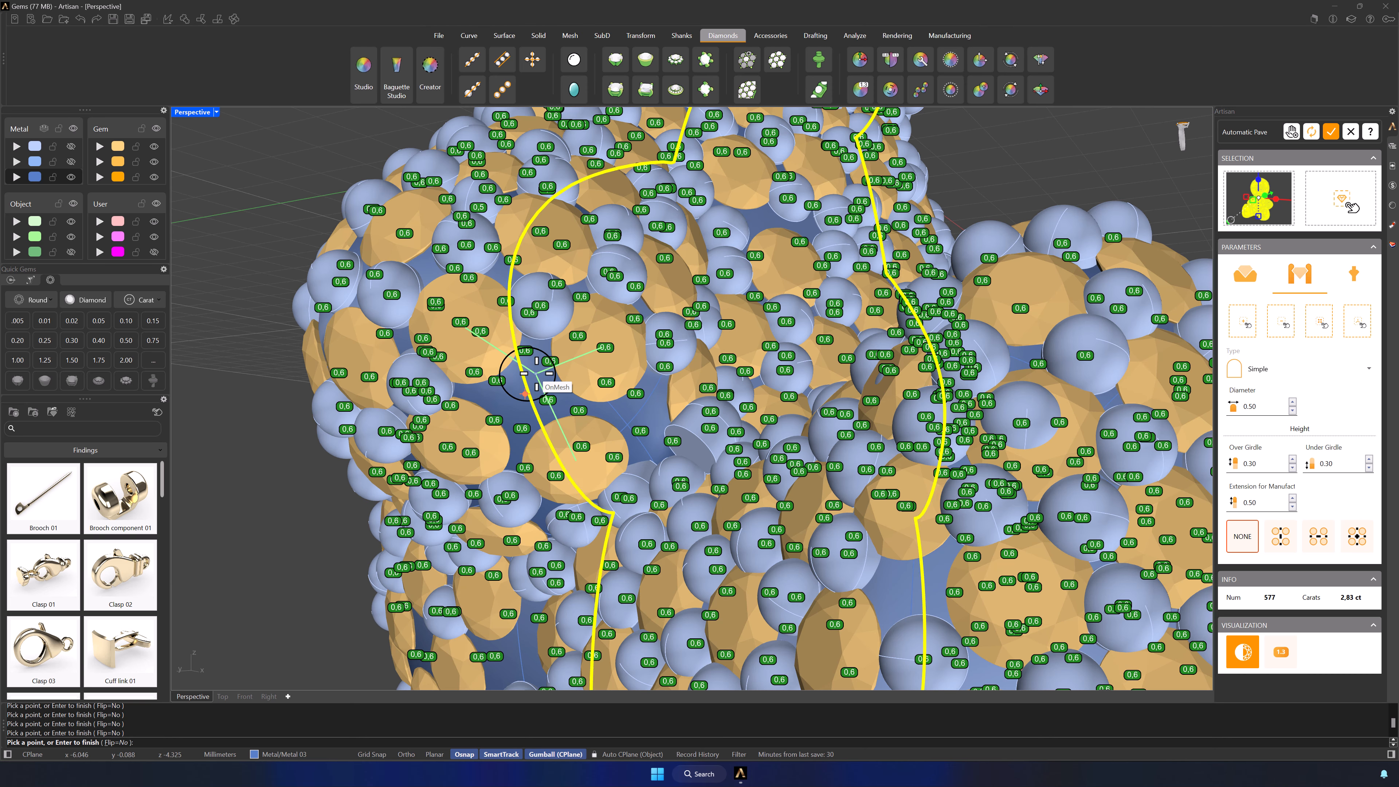
pyautogui.click(1292, 403)
pyautogui.click(537, 401)
pyautogui.moveTo(587, 444); pyautogui.dragTo(757, 419, button='right')
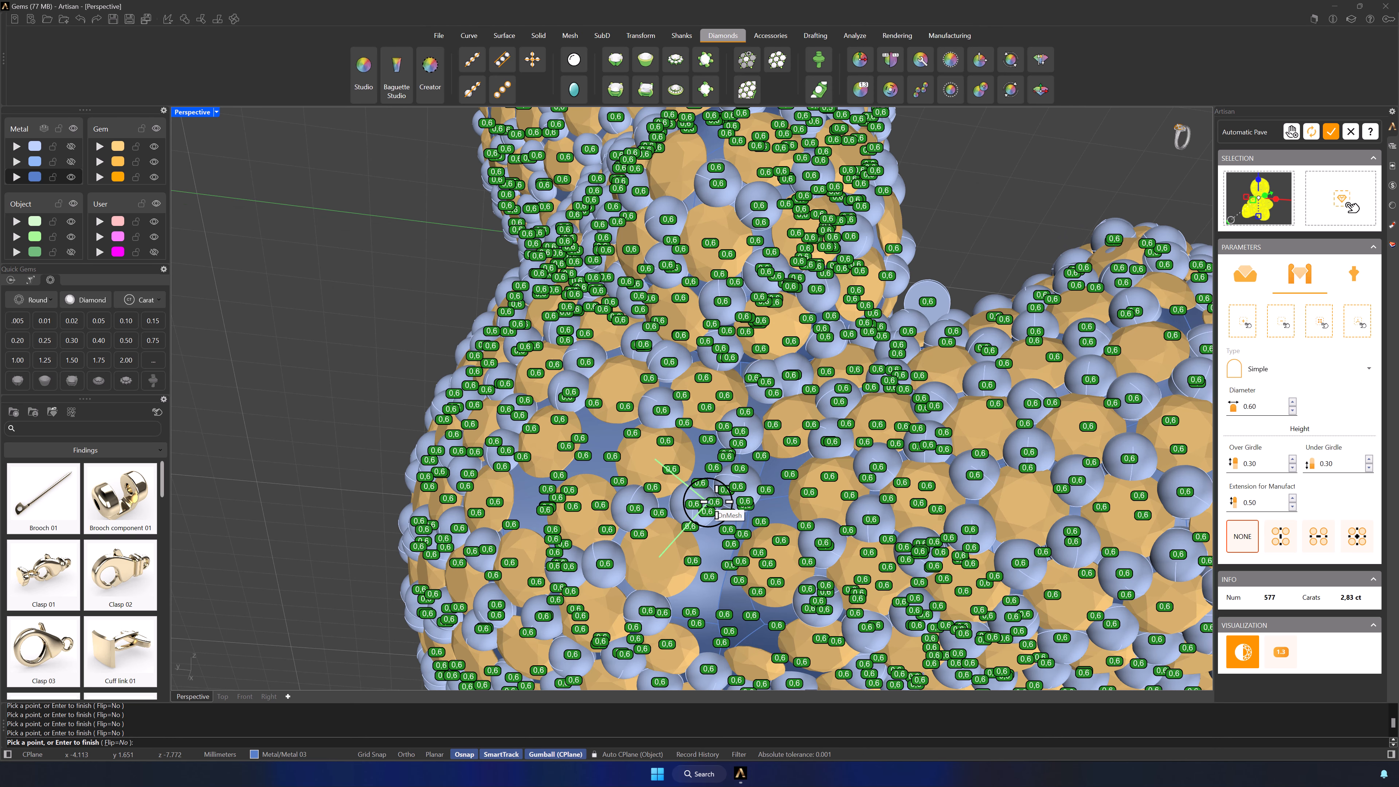
# Step: Set the prong diameter to 0.45 and place three prongs in the gap on the lower back near the hip
pyautogui.moveTo(733, 612); pyautogui.dragTo(831, 500, button='right')
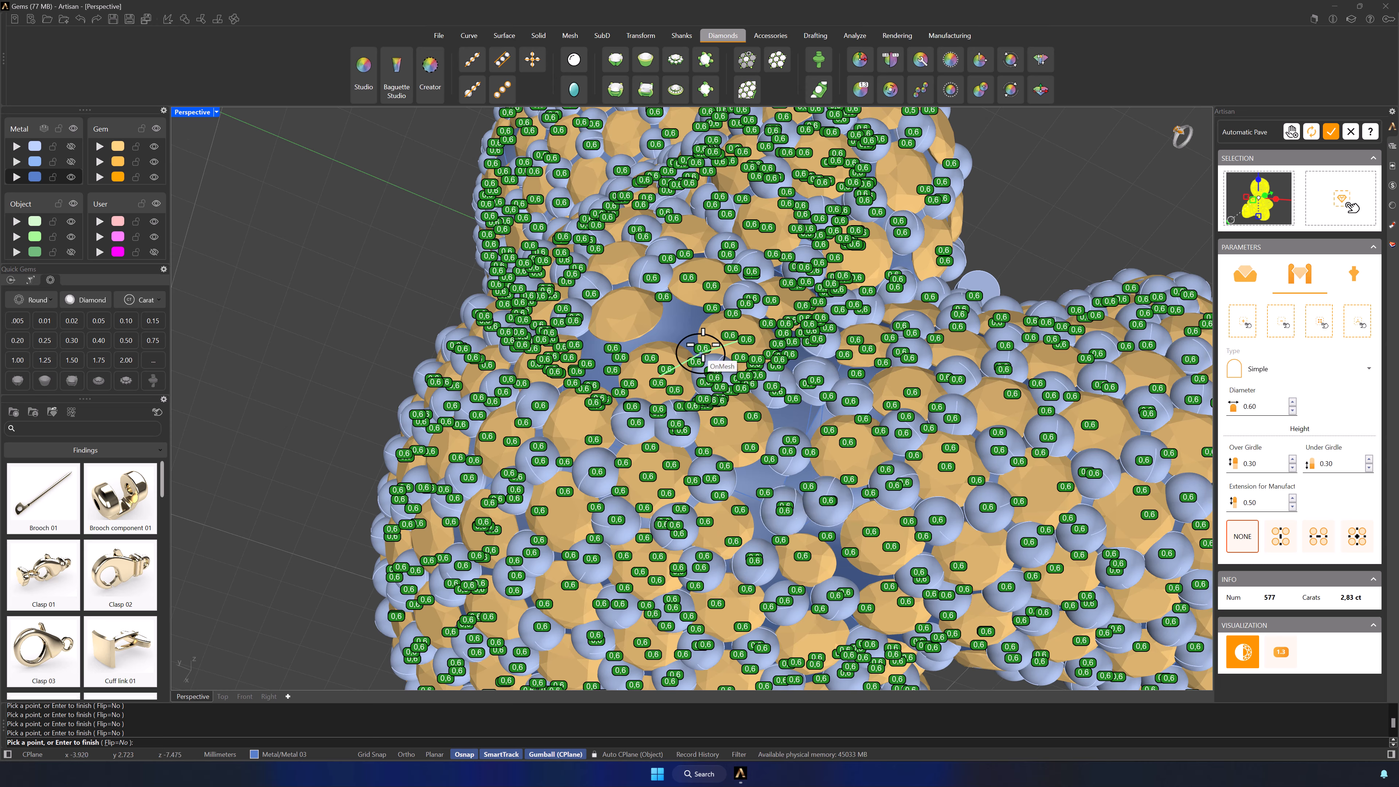
pyautogui.moveTo(712, 369); pyautogui.dragTo(780, 463, button='right')
pyautogui.click(1292, 411)
pyautogui.click(724, 494)
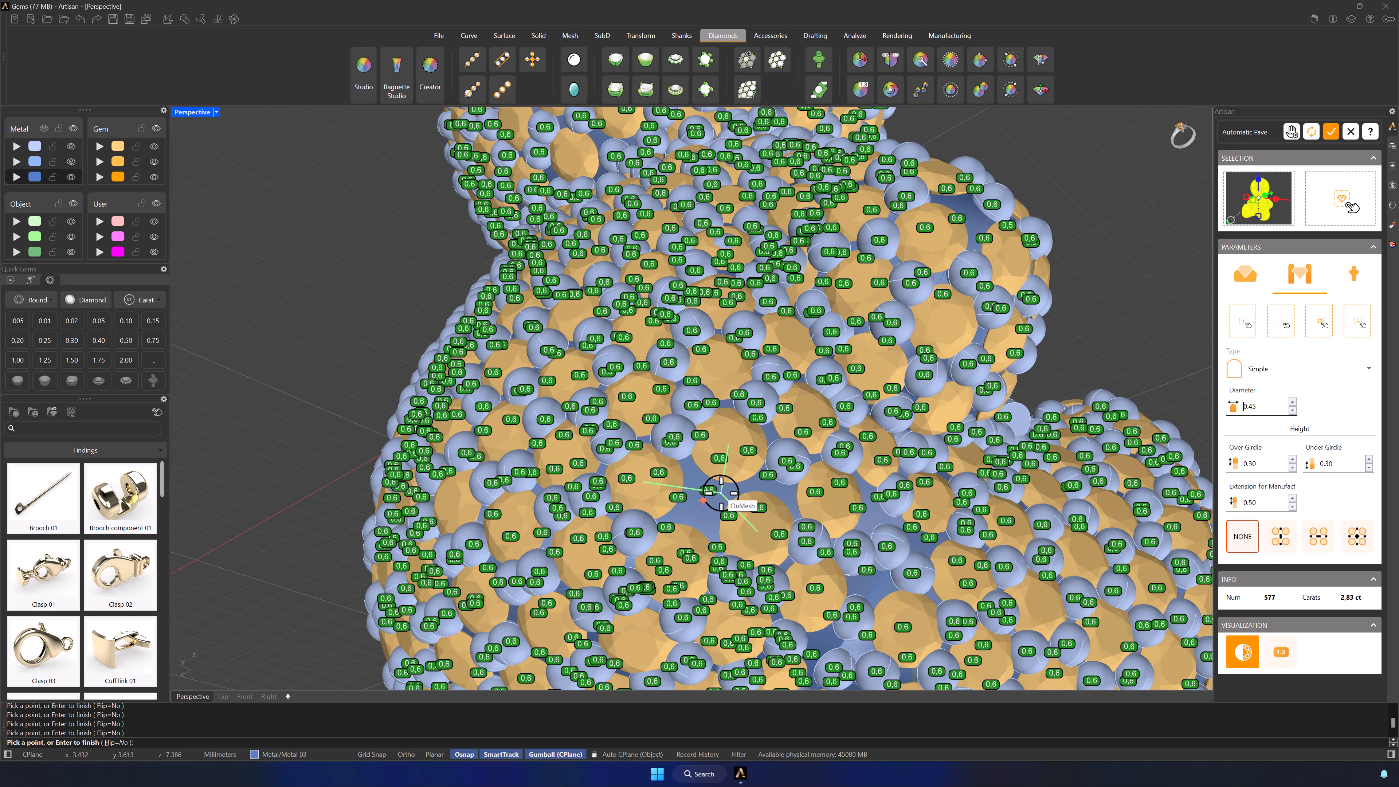
pyautogui.click(698, 486)
pyautogui.click(691, 512)
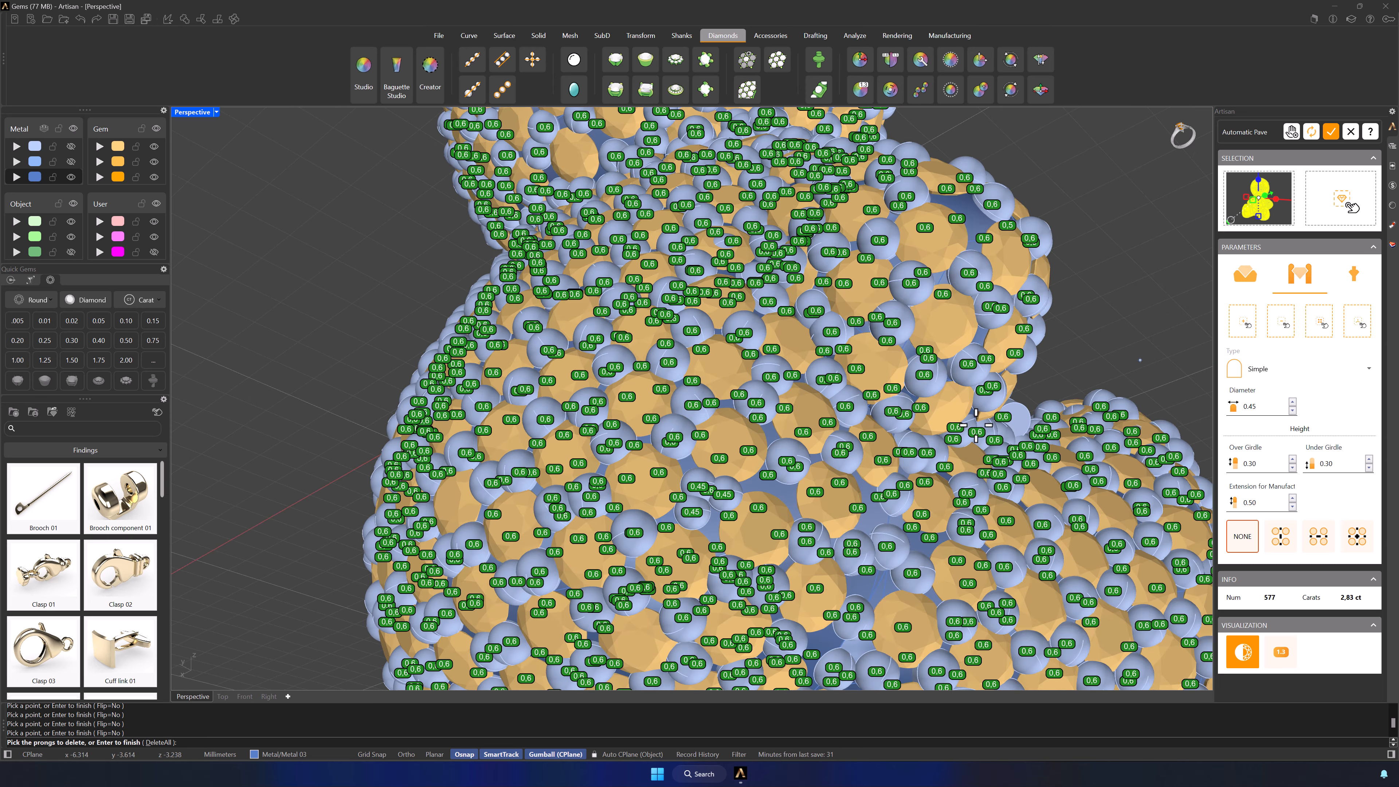
# Step: Delete the surplus 0.45 prong from the group on the lower back
pyautogui.click(698, 486)
pyautogui.click(1319, 321)
pyautogui.click(759, 404)
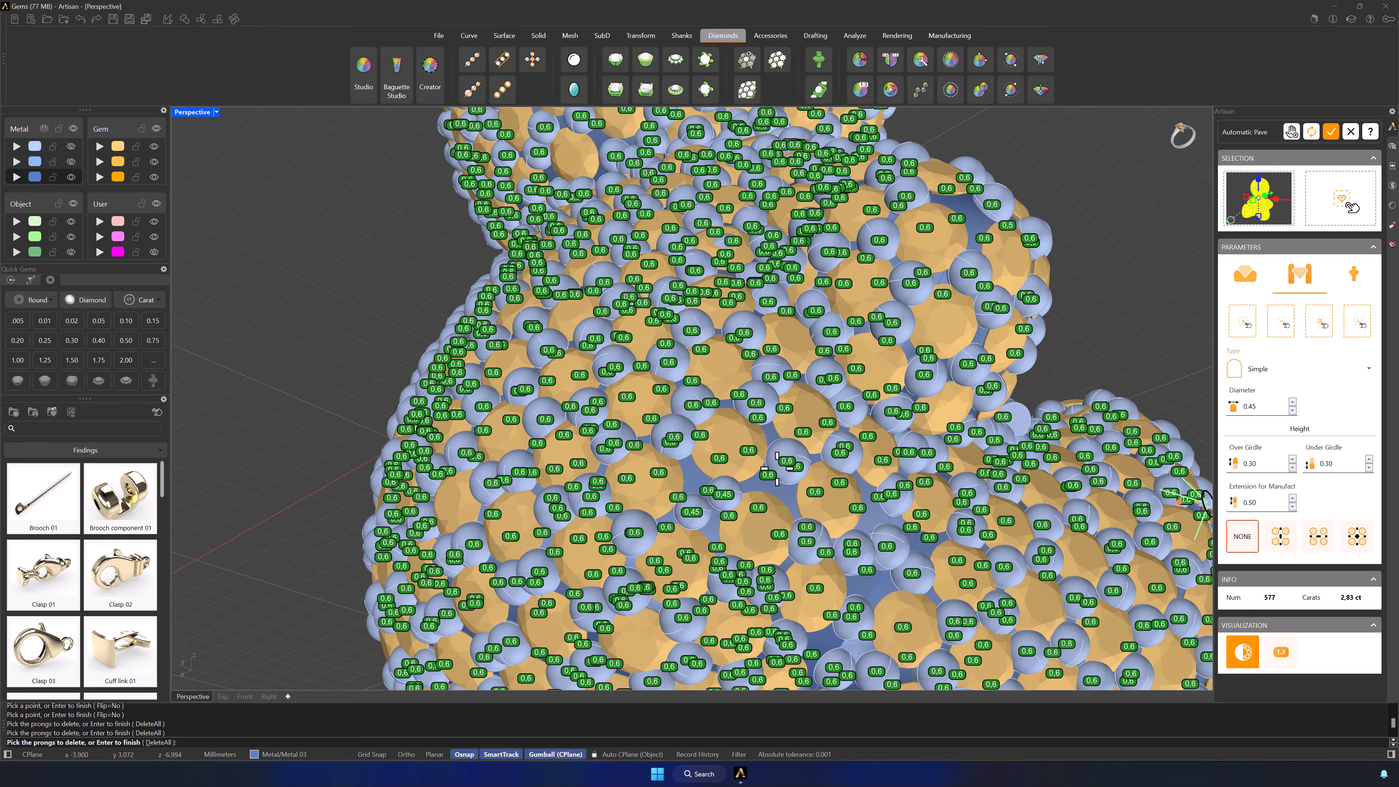
# Step: Resume manual prong placement and add two 0.45 prongs in the neighbouring gaps on the lower back
pyautogui.moveTo(777, 469); pyautogui.dragTo(974, 335, button='right')
pyautogui.click(1243, 321)
pyautogui.click(831, 372)
pyautogui.click(846, 403)
# Step: Set the prong diameter to 0.60 and place three prongs in the gaps around the base of the ear
pyautogui.scroll(-3, 851, 408)
pyautogui.moveTo(851, 408); pyautogui.dragTo(931, 449, button='right')
pyautogui.scroll(8, 765, 225)
pyautogui.moveTo(772, 229); pyautogui.dragTo(821, 254, button='right')
pyautogui.tripleClick(1292, 402)
pyautogui.moveTo(925, 364); pyautogui.dragTo(1022, 350, button='right')
pyautogui.click(810, 278)
pyautogui.click(760, 147)
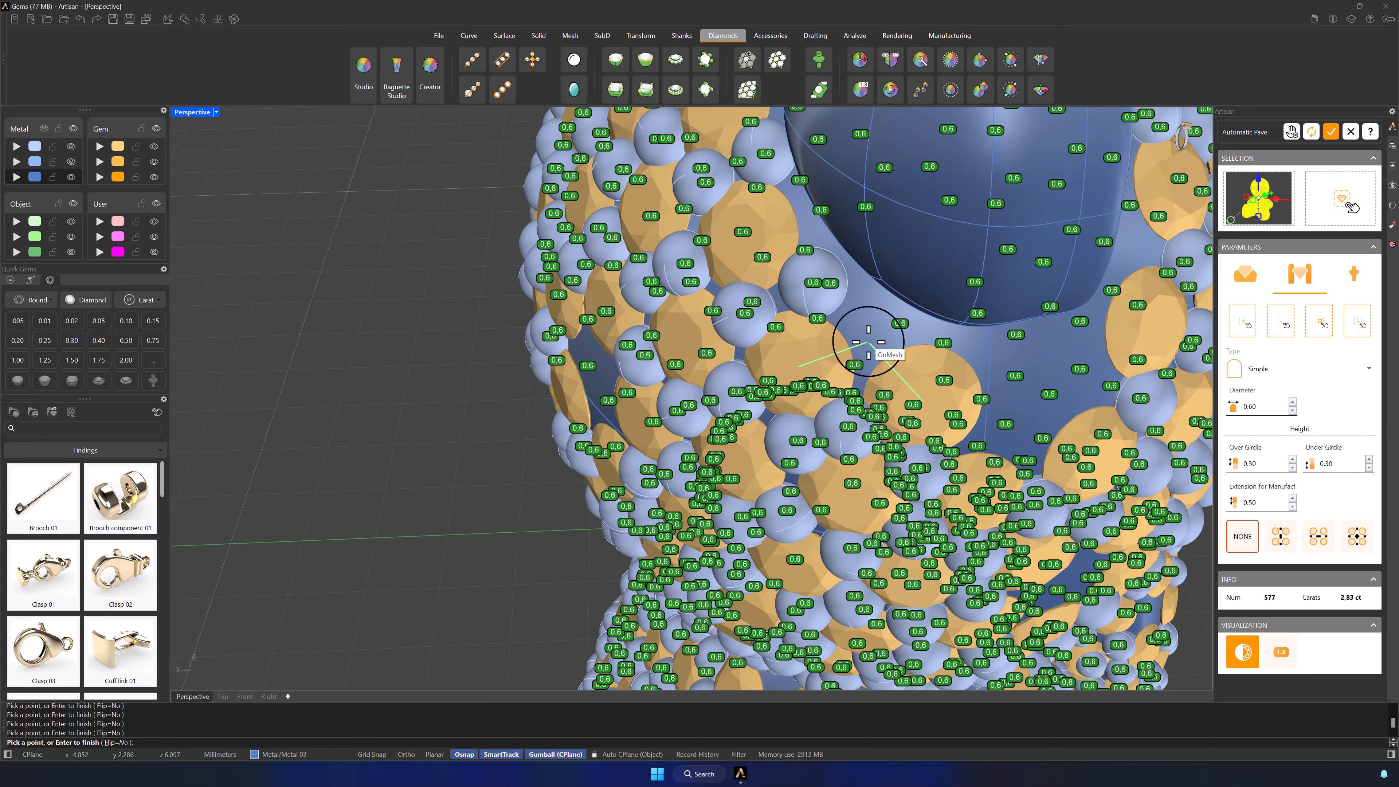
pyautogui.click(868, 342)
# Step: Place three more prongs between the gems behind and above the same ear
pyautogui.moveTo(1035, 400); pyautogui.dragTo(898, 328, button='right')
pyautogui.click(790, 224)
pyautogui.click(896, 190)
pyautogui.moveTo(896, 192); pyautogui.dragTo(741, 474, button='right')
pyautogui.click(806, 251)
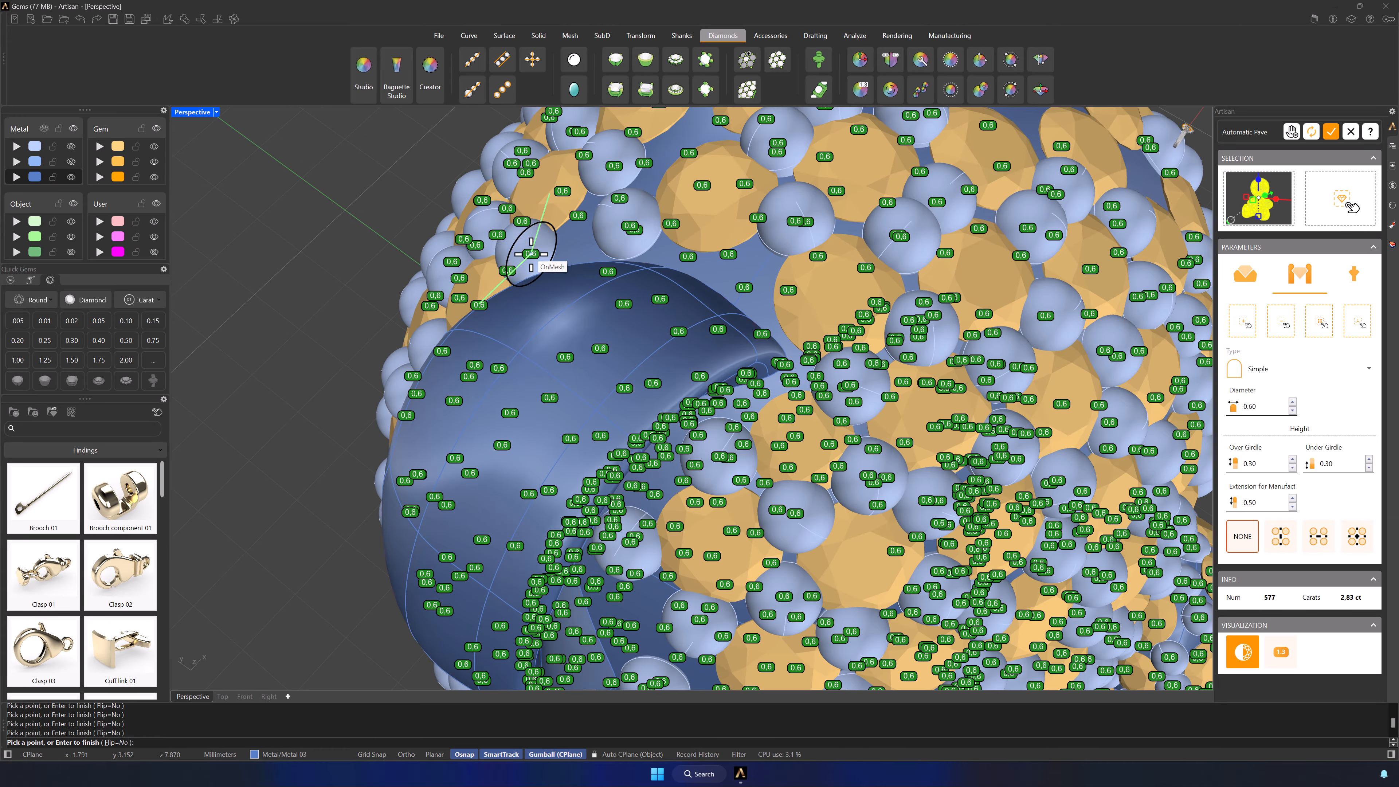
# Step: Fill the remaining gaps on top of the head and around the other ear with 0.60 and 0.45 prongs
pyautogui.moveTo(531, 253); pyautogui.dragTo(853, 400, button='right')
pyautogui.moveTo(1056, 368); pyautogui.dragTo(852, 384, button='right')
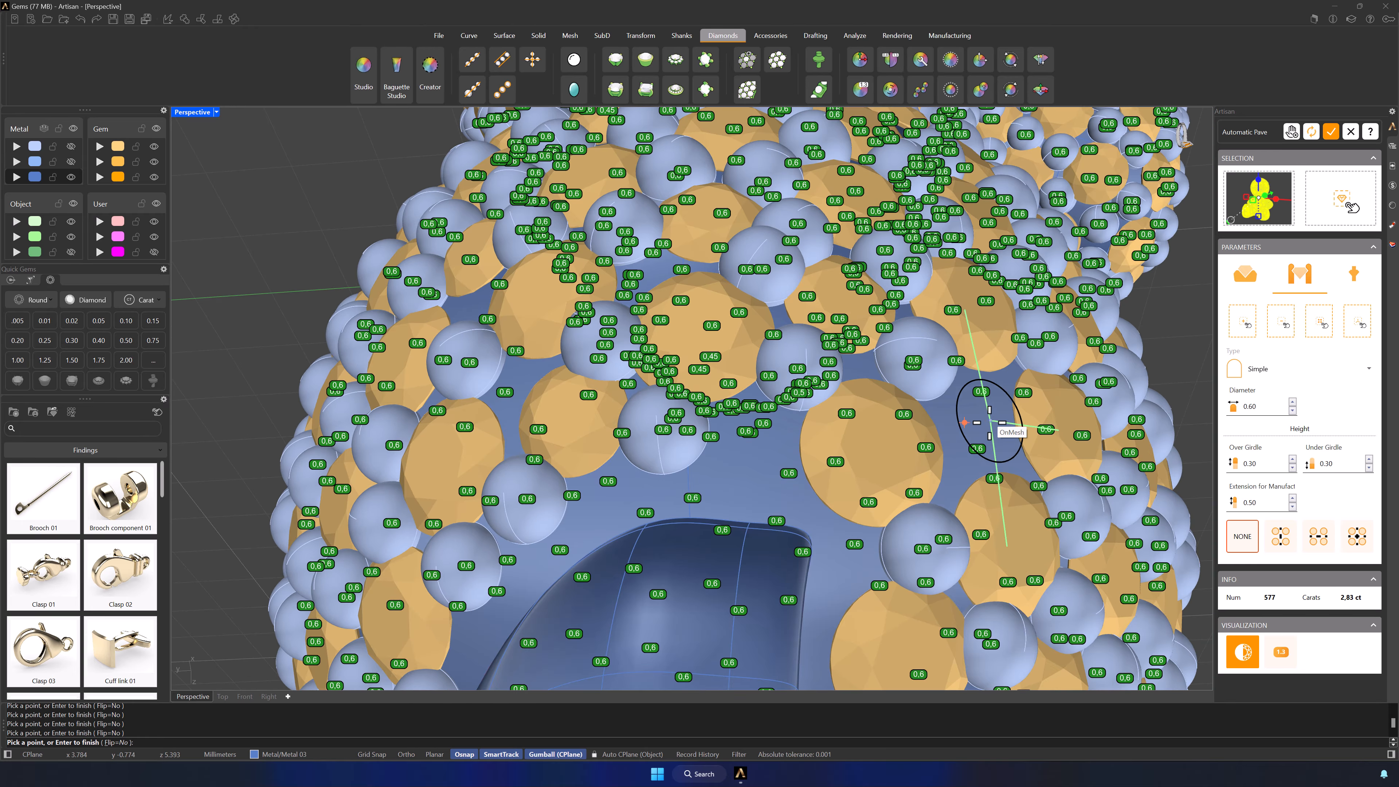
pyautogui.moveTo(993, 462); pyautogui.dragTo(1181, 382, button='right')
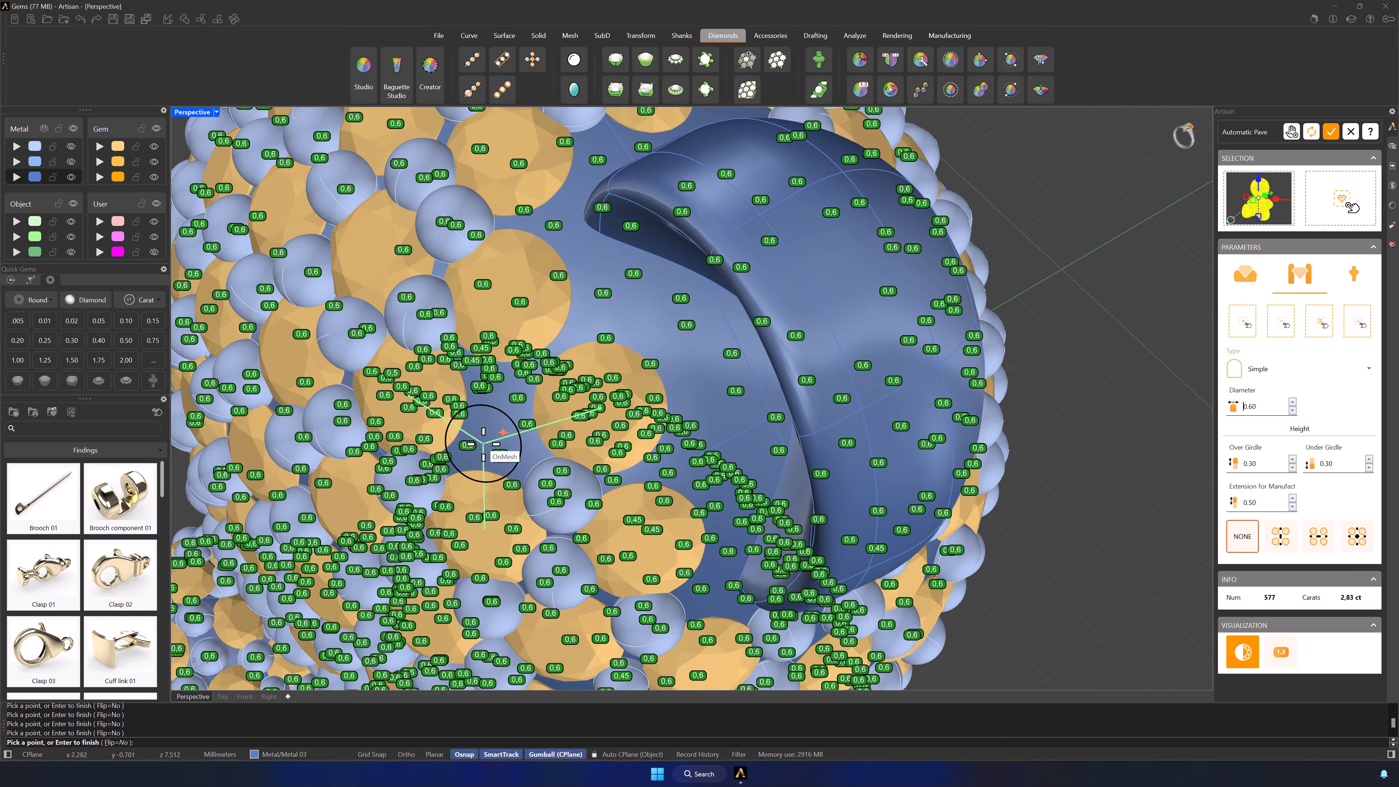
pyautogui.moveTo(693, 462); pyautogui.dragTo(1011, 340, button='right')
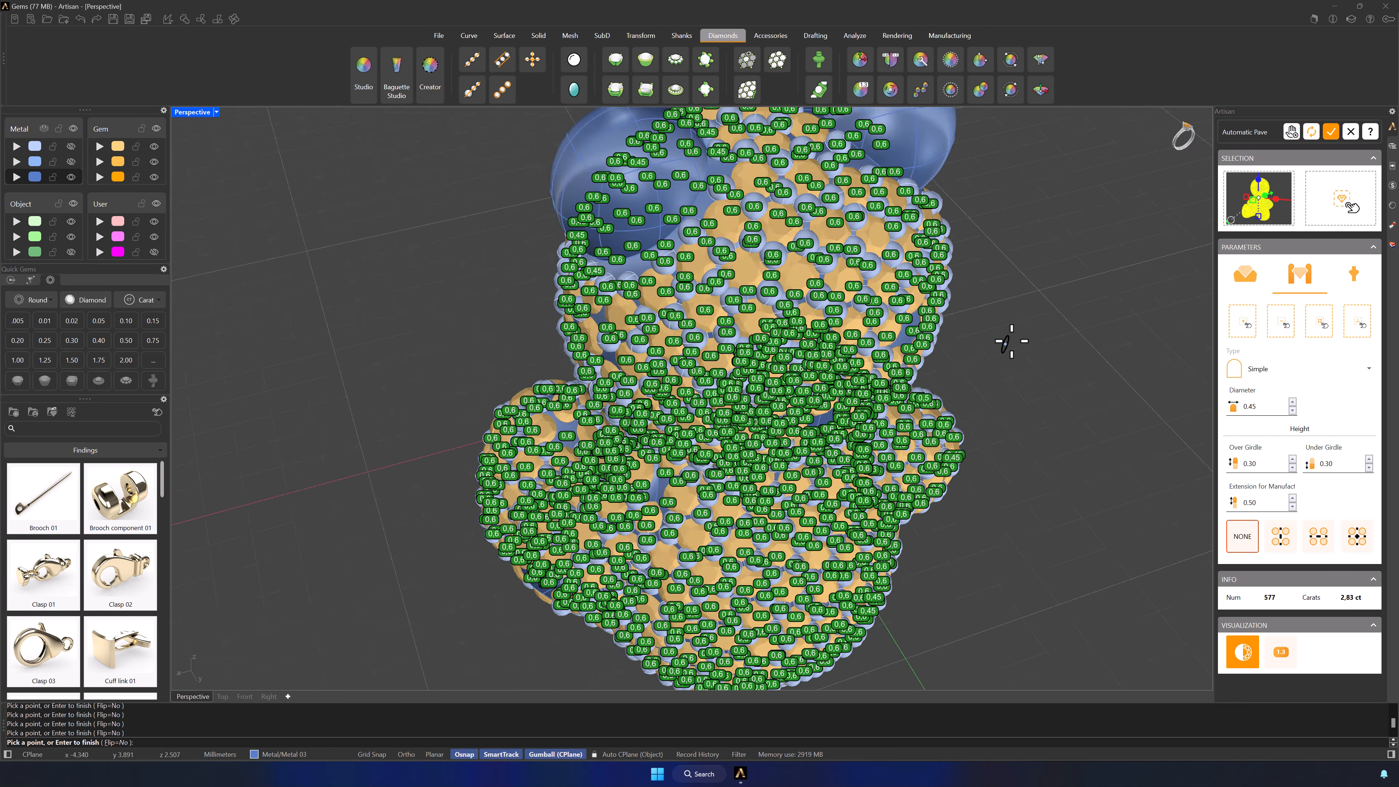
# Step: Set the prong diameter to 0.60 and place a prong in the large gap on the side of the head
pyautogui.scroll(4, 1012, 341)
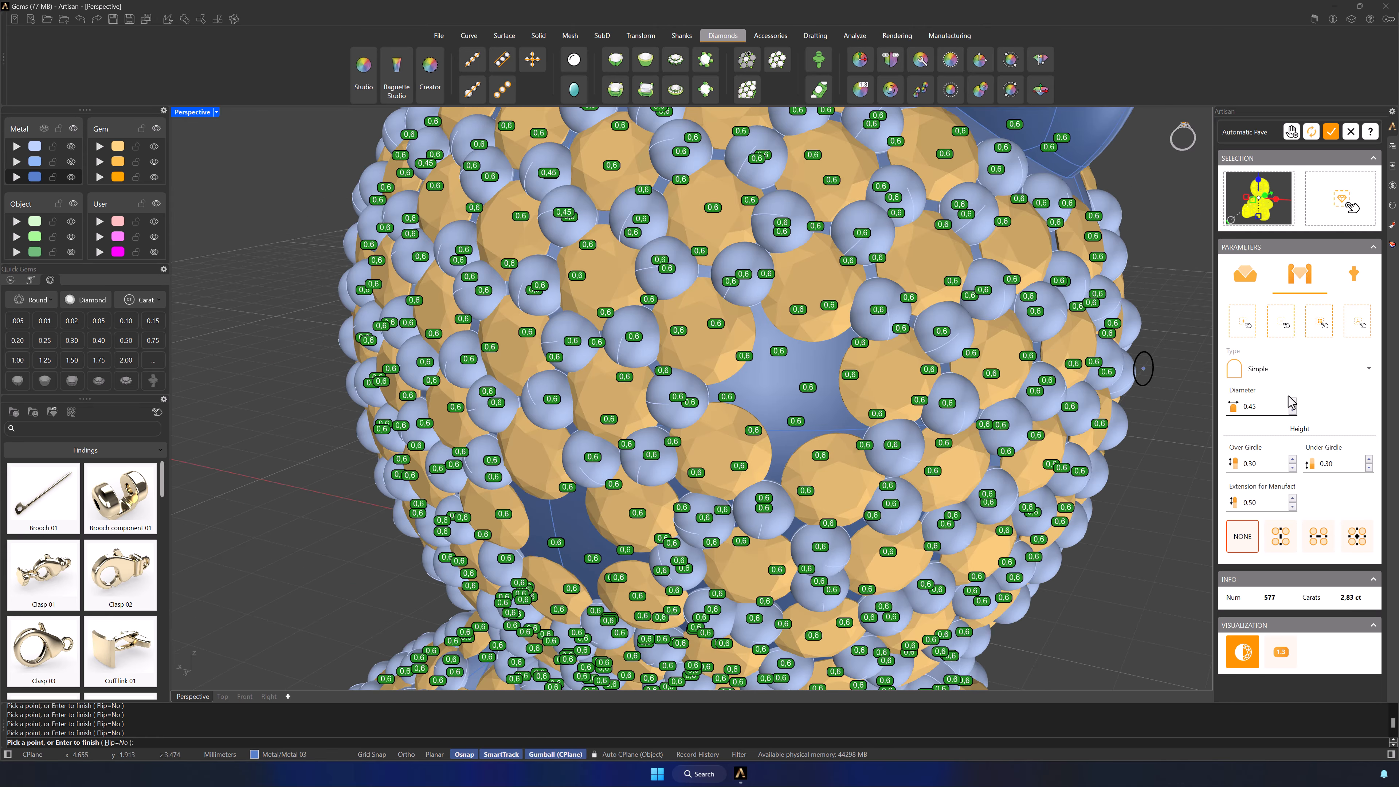
pyautogui.click(805, 415)
pyautogui.moveTo(715, 449); pyautogui.dragTo(736, 373, button='right')
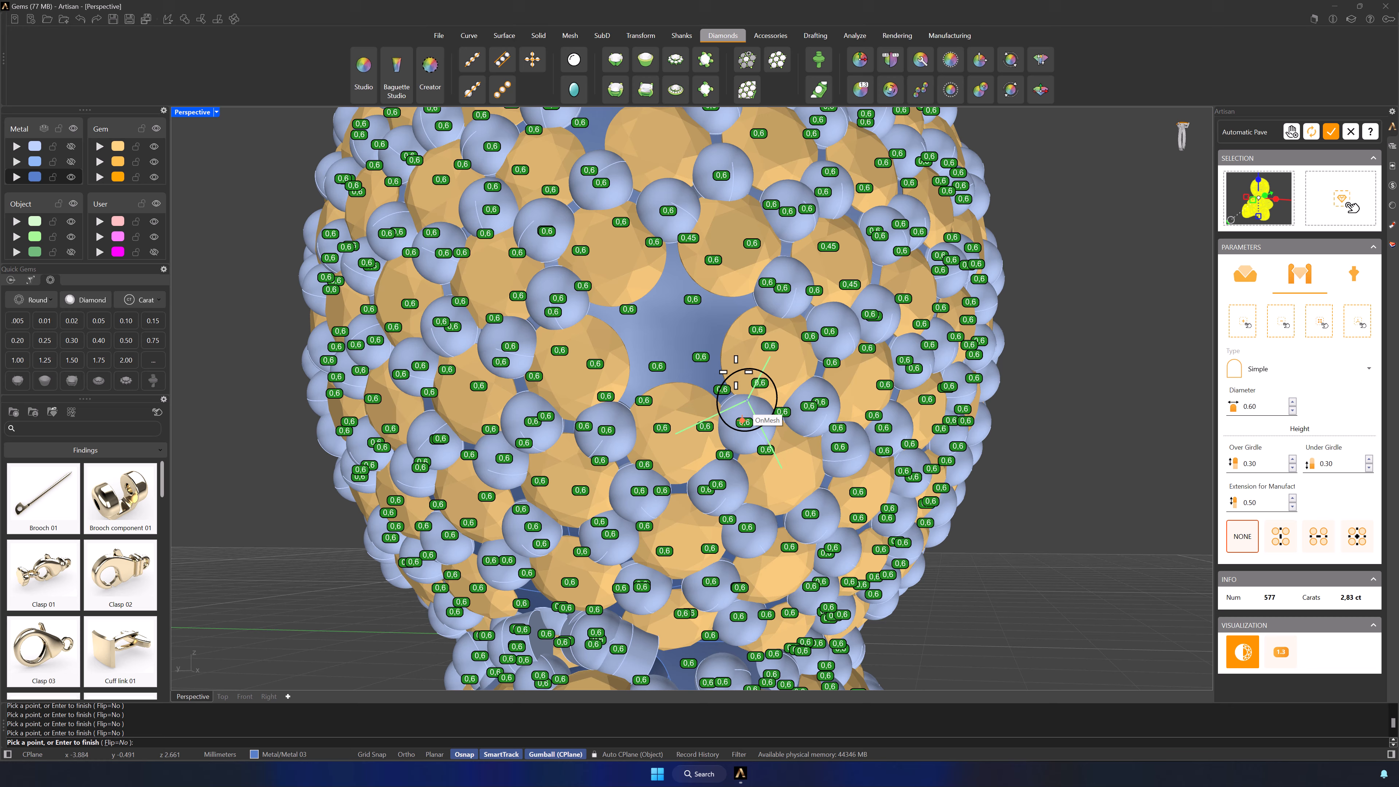
# Step: Set the prong diameter to 0.50 and place two prongs in the gap on the opposite side of the head
pyautogui.click(1293, 411)
pyautogui.scroll(-3, 688, 375)
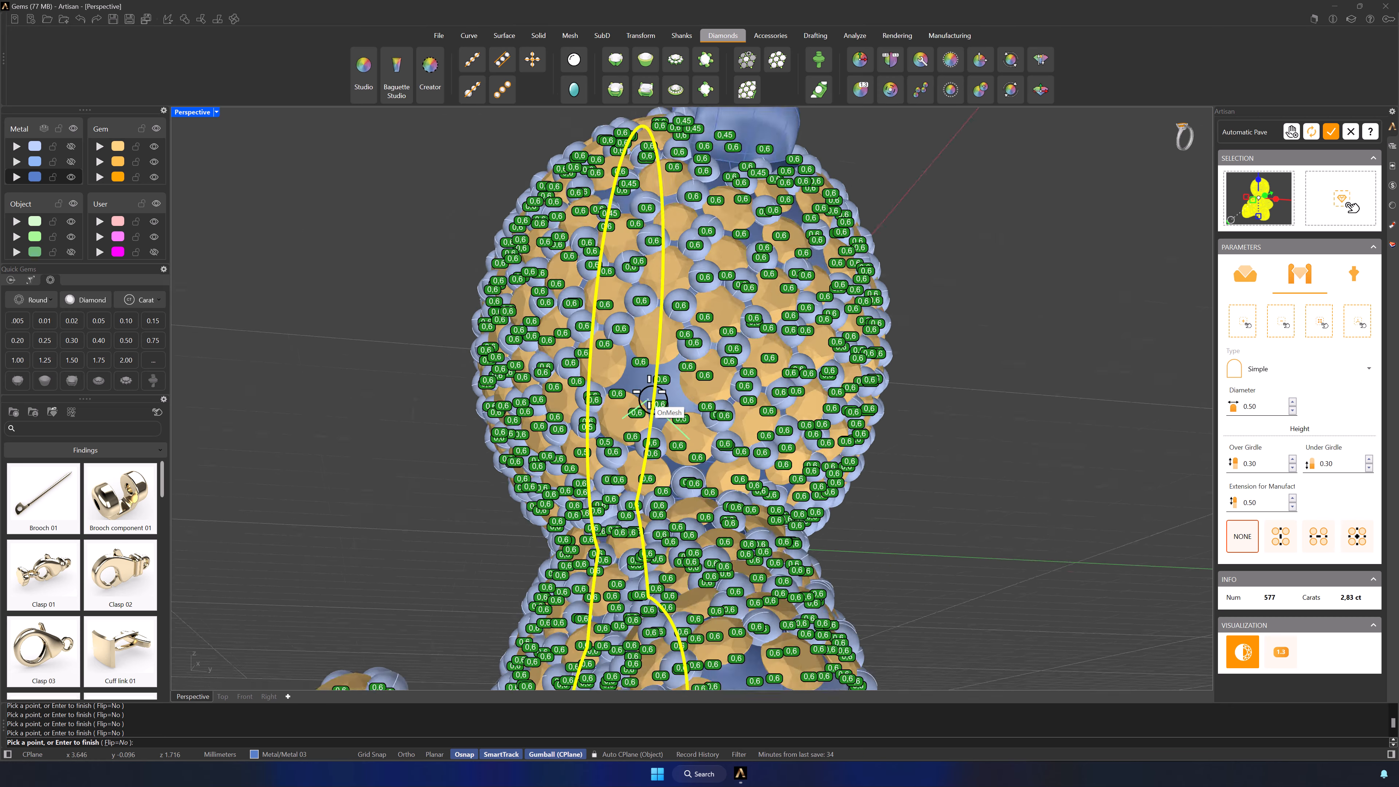
pyautogui.scroll(4, 649, 392)
pyautogui.click(681, 360)
pyautogui.click(640, 400)
pyautogui.moveTo(640, 400); pyautogui.dragTo(561, 386, button='right')
# Step: Apply the Automatic Pave to create the final gems and prongs on the bear
pyautogui.scroll(-10, 562, 385)
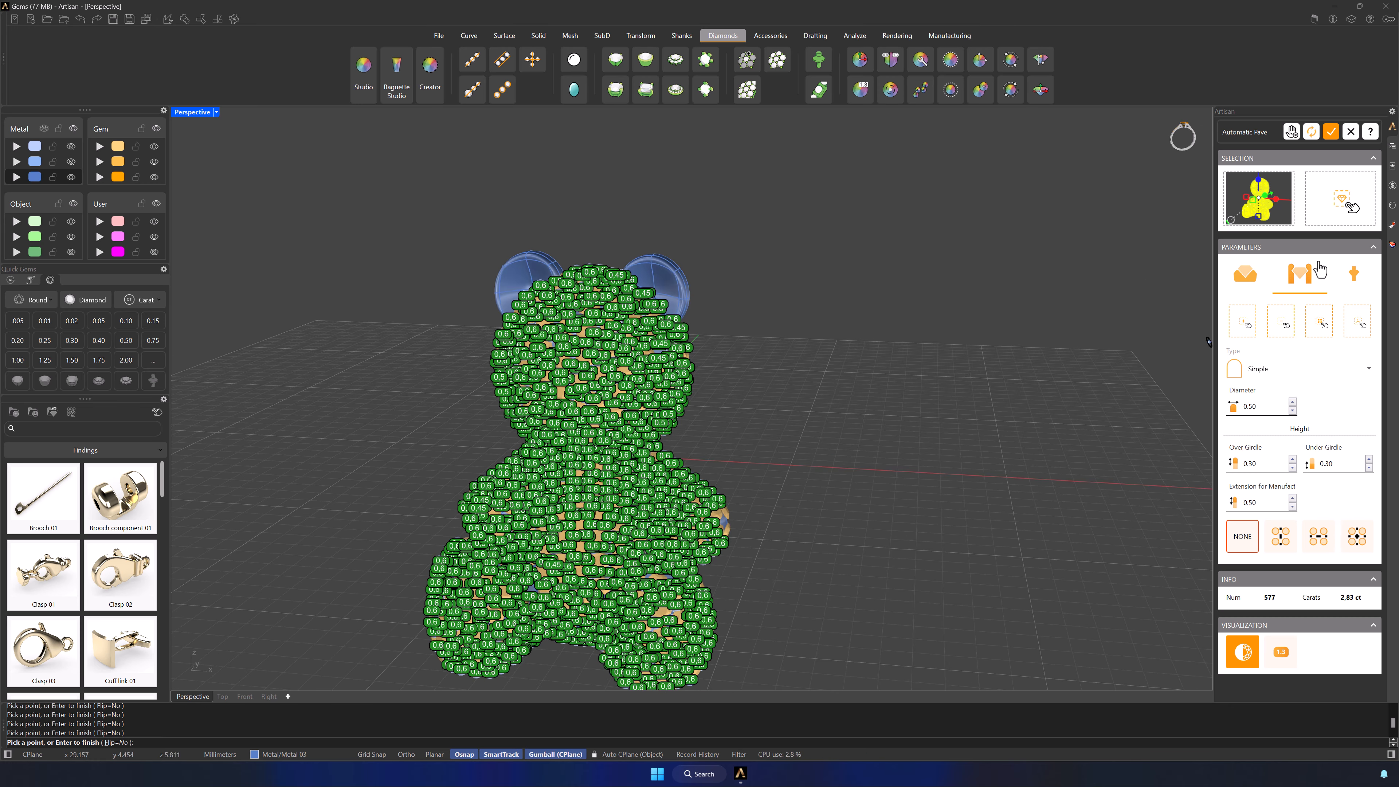
pyautogui.keyDown('shift'); pyautogui.moveTo(972, 438); pyautogui.dragTo(1106, 380, button='right'); pyautogui.keyUp('shift')
pyautogui.click(1332, 135)
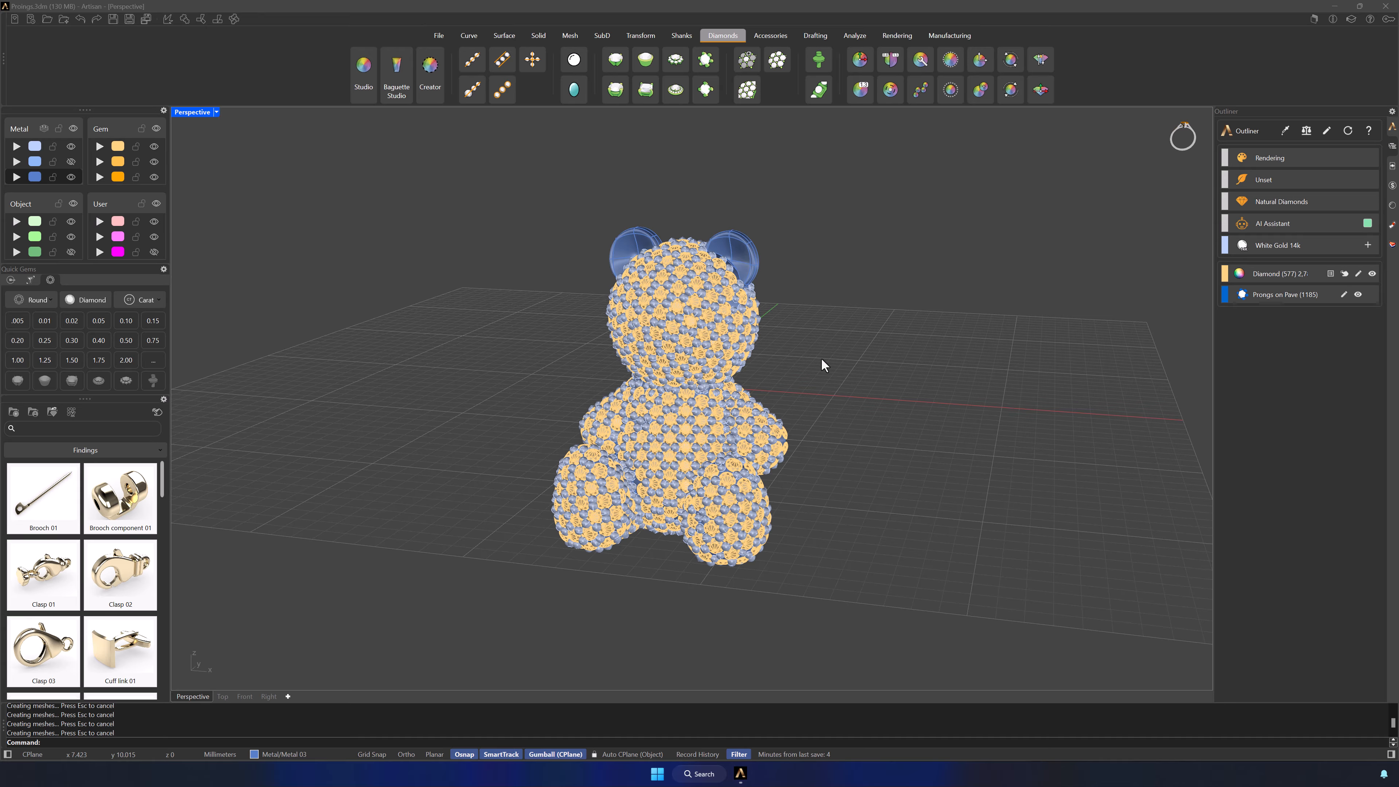
pyautogui.moveTo(822, 360); pyautogui.dragTo(862, 374, button='right')
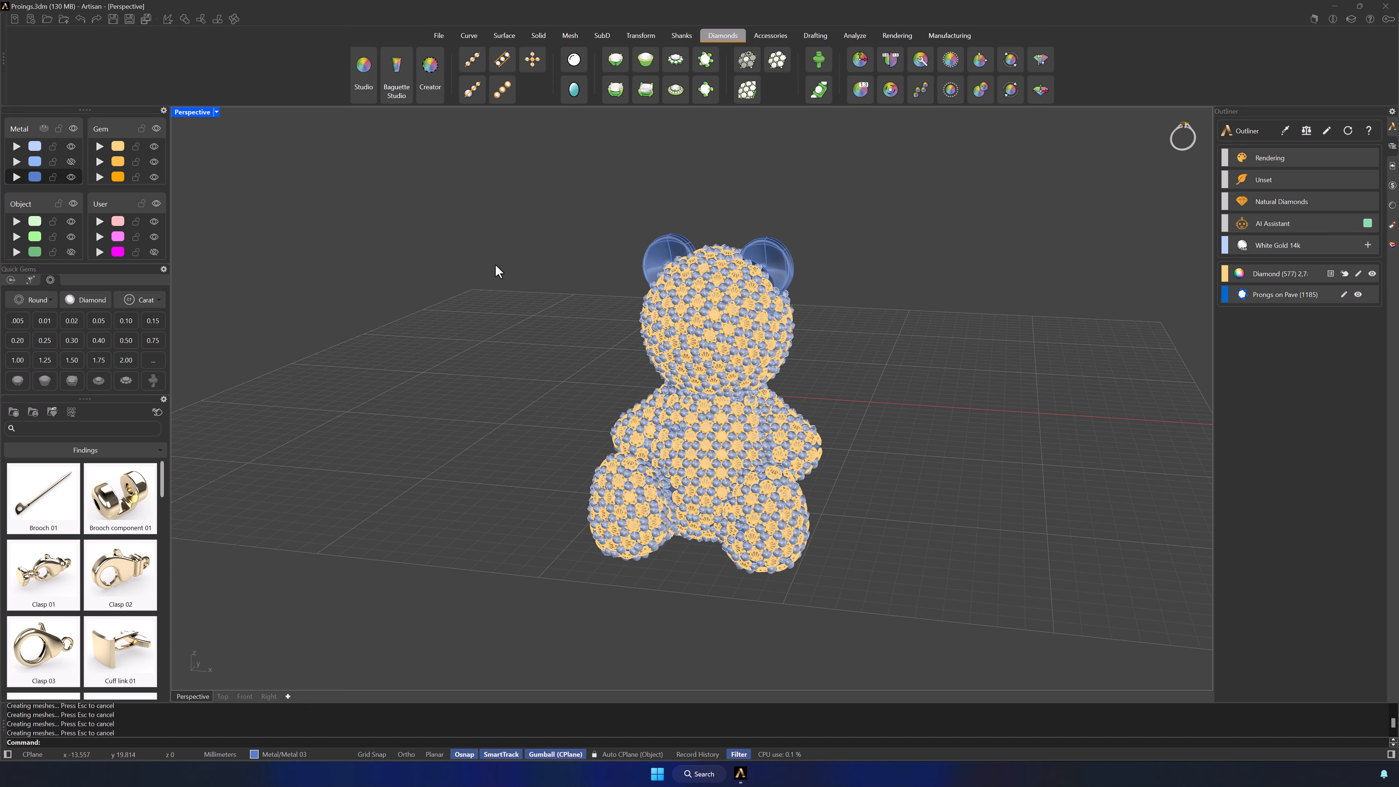
pyautogui.scroll(4, 399, 188)
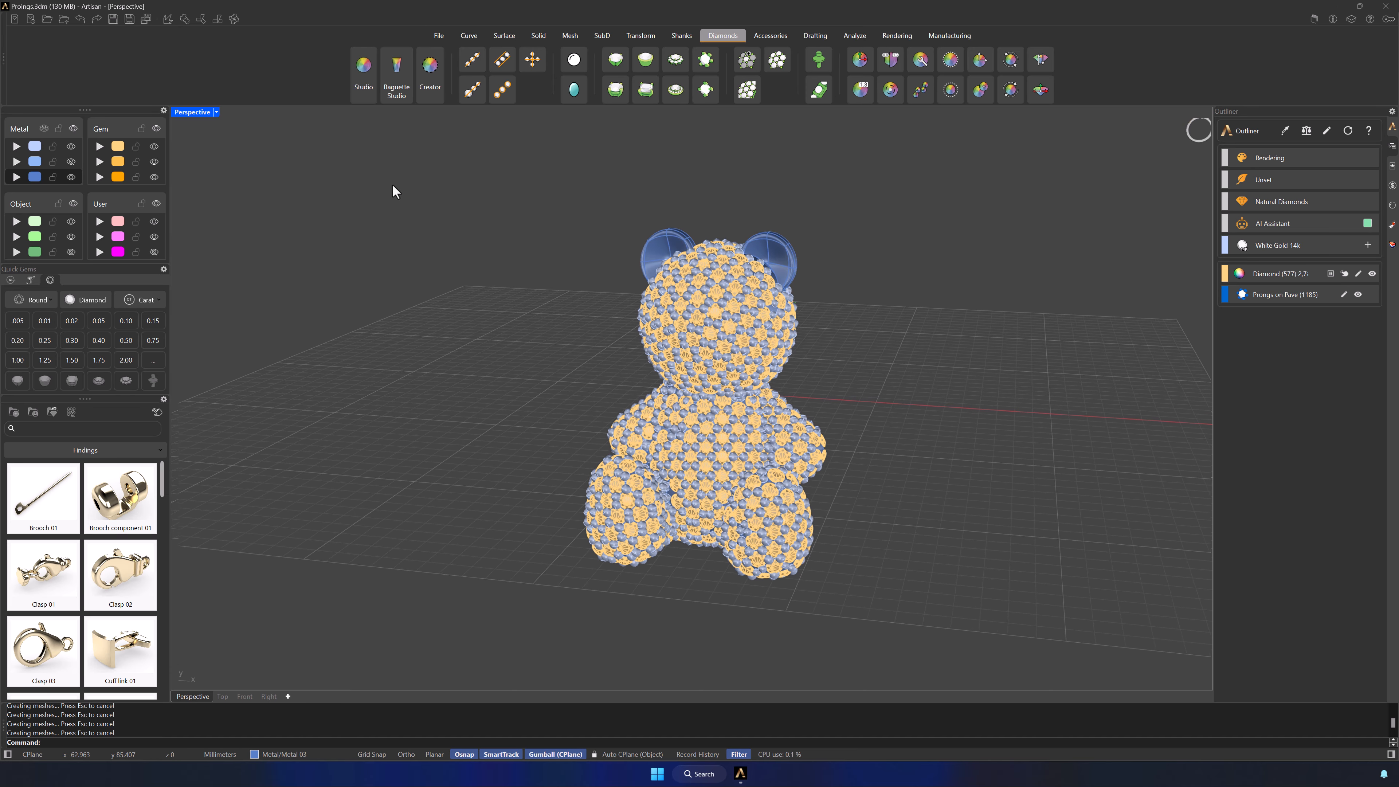
pyautogui.scroll(4, 370, 169)
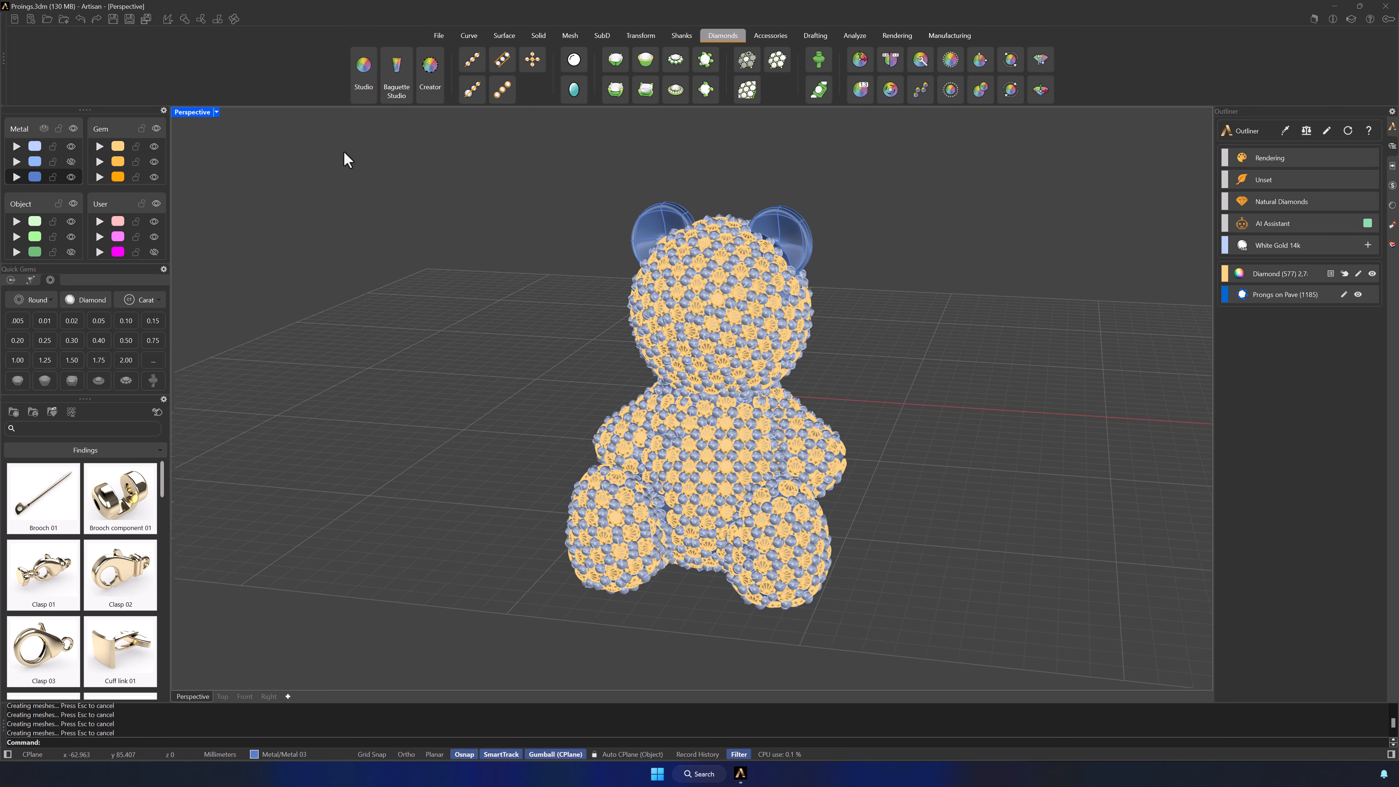